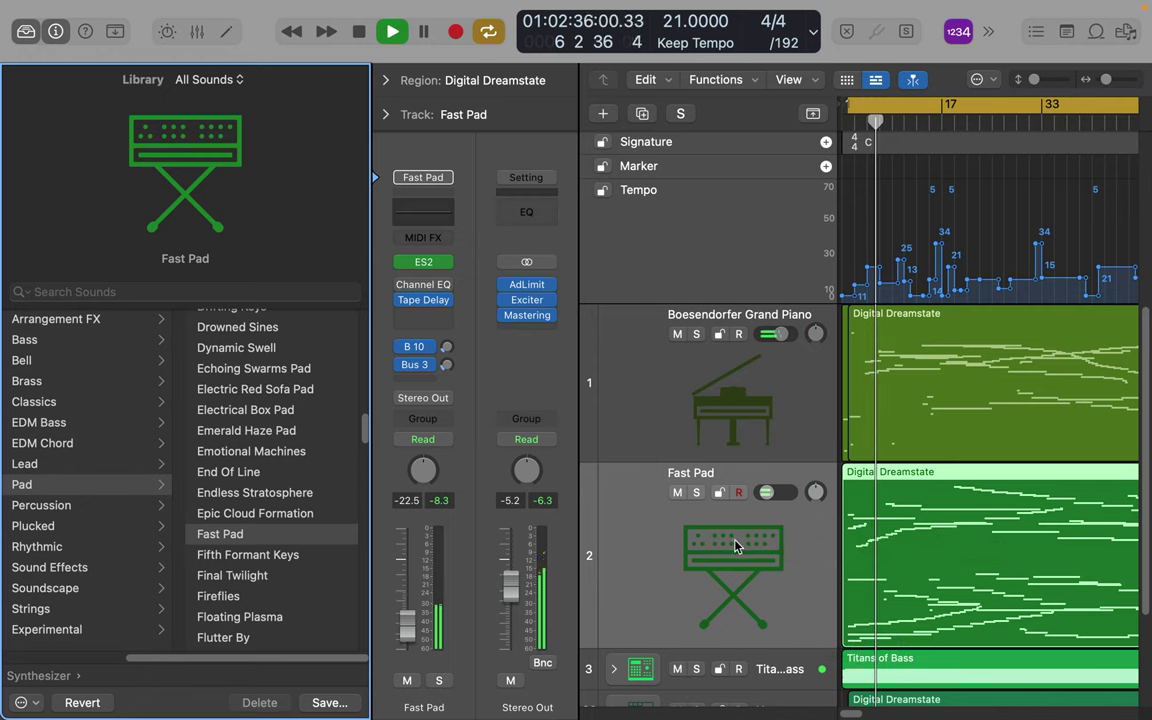
Load the Cinema Strings patch from the Orchestral Strings sounds onto the Fast Pad track.
{"action": "left_click", "coordinate": [647, 553]}
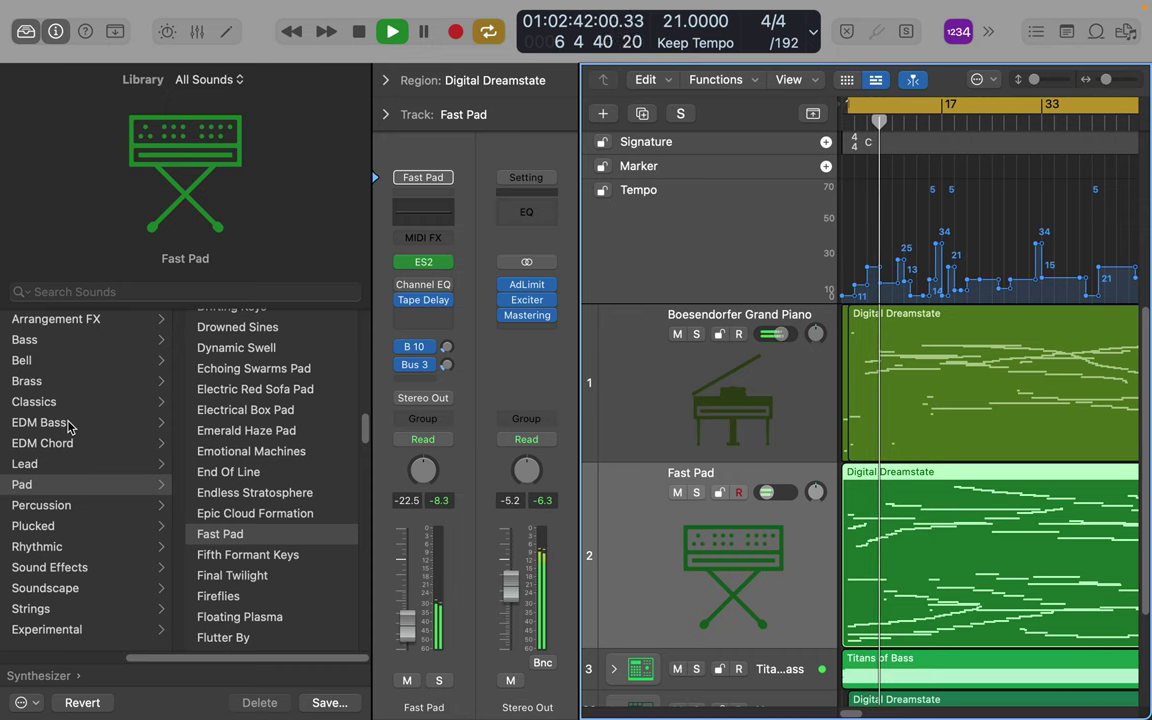
{"action": "scroll", "coordinate": [70, 427], "scroll_direction": "left", "scroll_amount": 3}
{"action": "scroll", "coordinate": [68, 427], "scroll_direction": "left", "scroll_amount": 3}
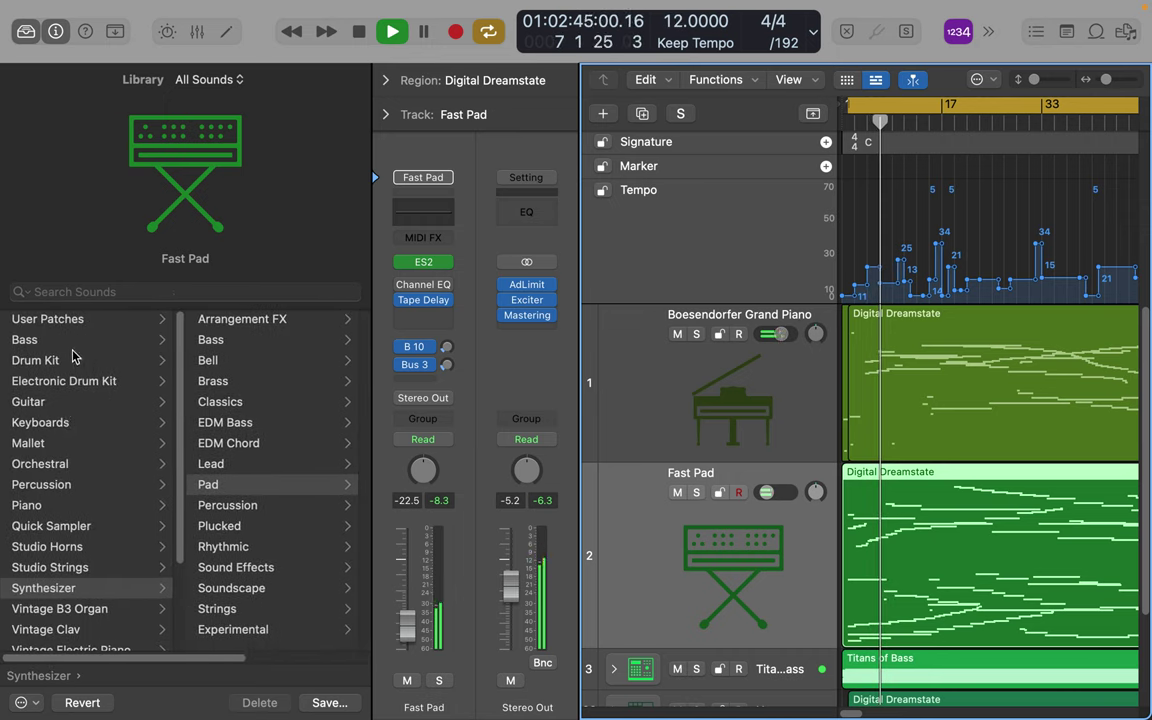
{"action": "left_click", "coordinate": [46, 466]}
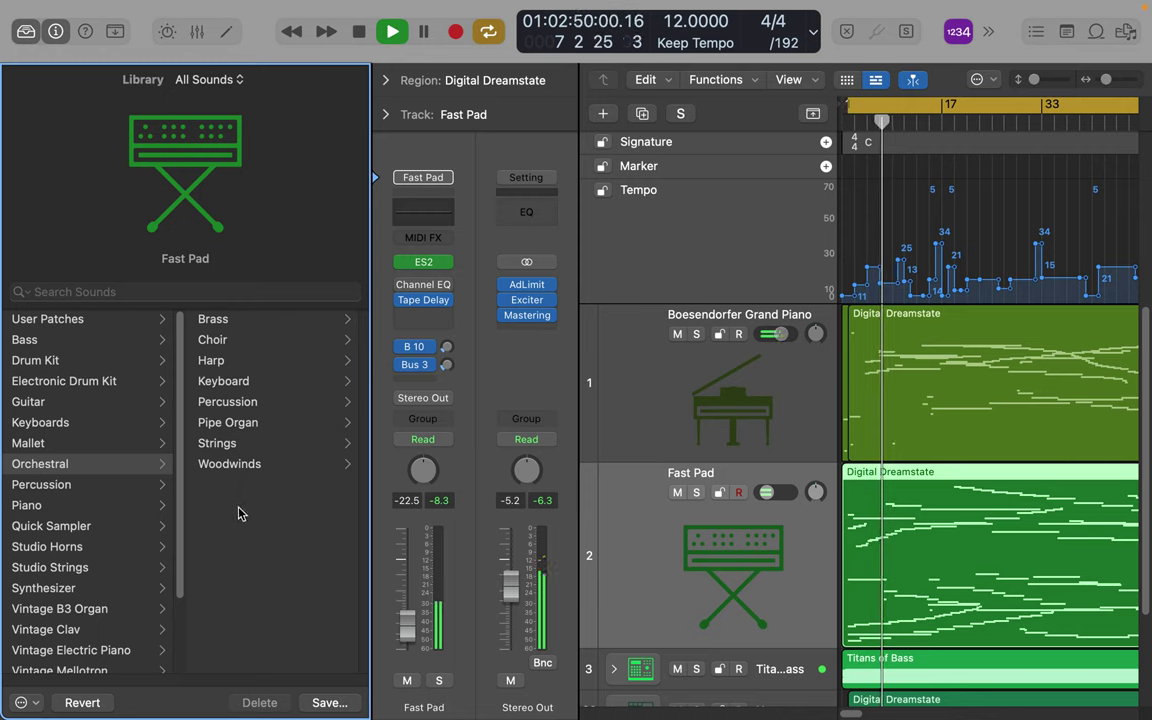
{"action": "left_click", "coordinate": [226, 447]}
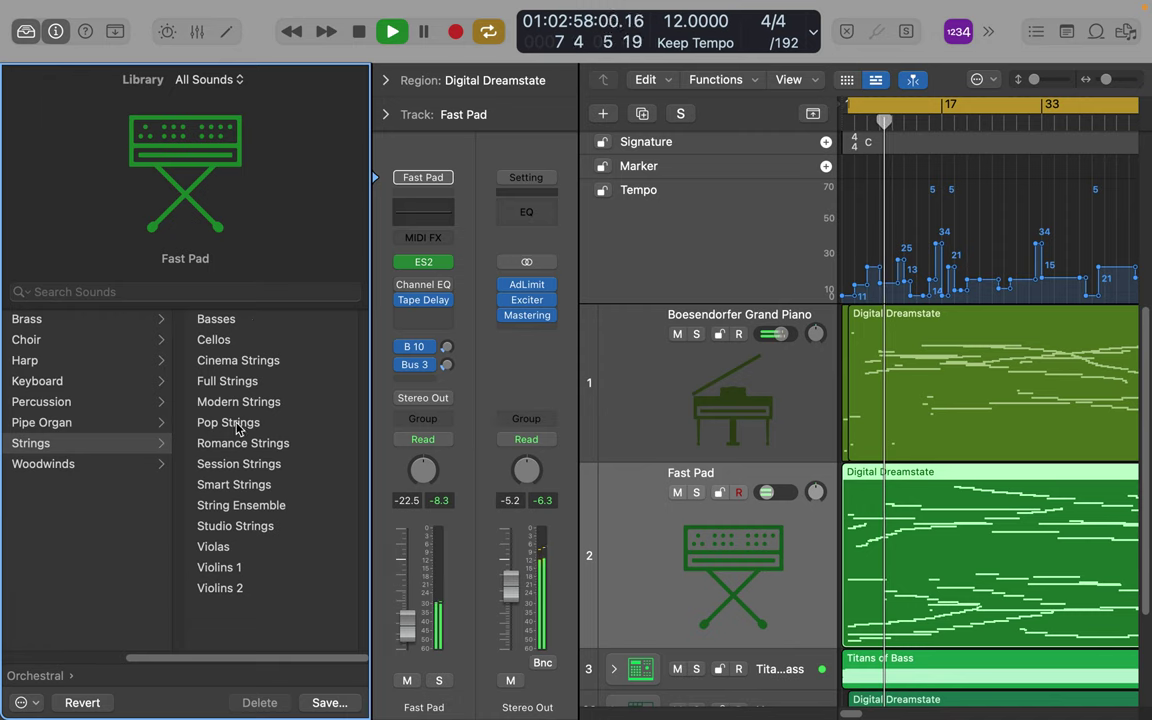
{"action": "left_click", "coordinate": [265, 366]}
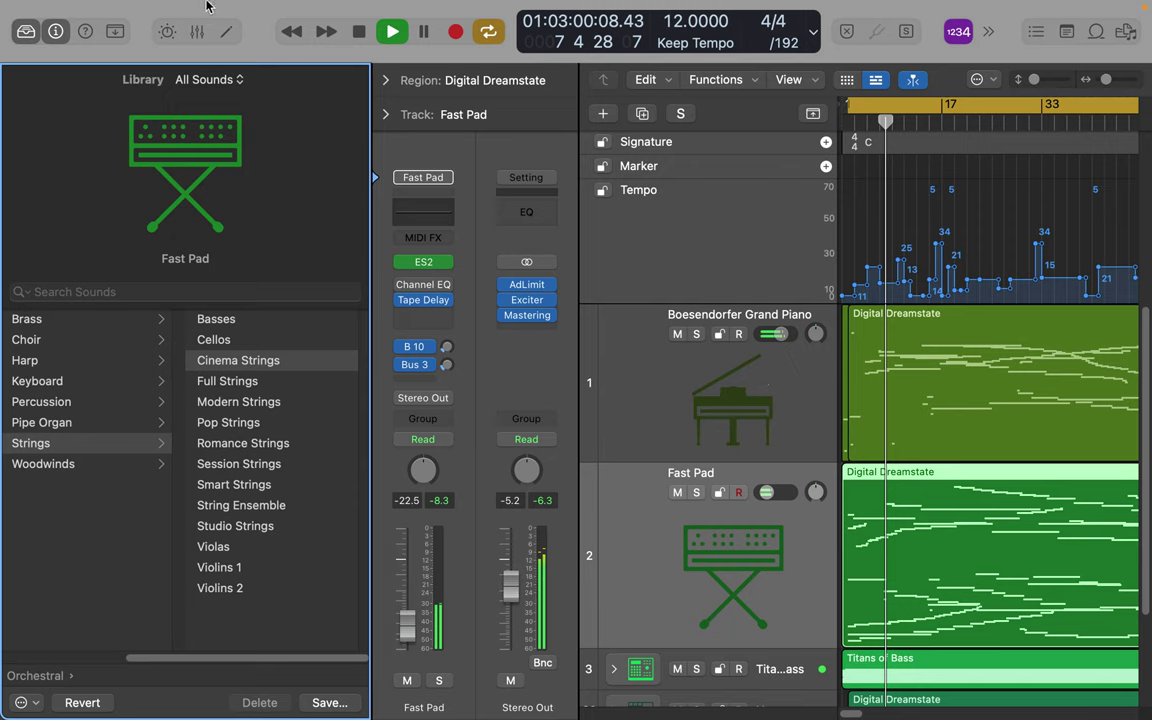
Switch to Google Chrome and check the last files in the "Uploading 15 of 15" and "Uploading 7 of 15" lists.
{"action": "mouse_move", "coordinate": [293, 705]}
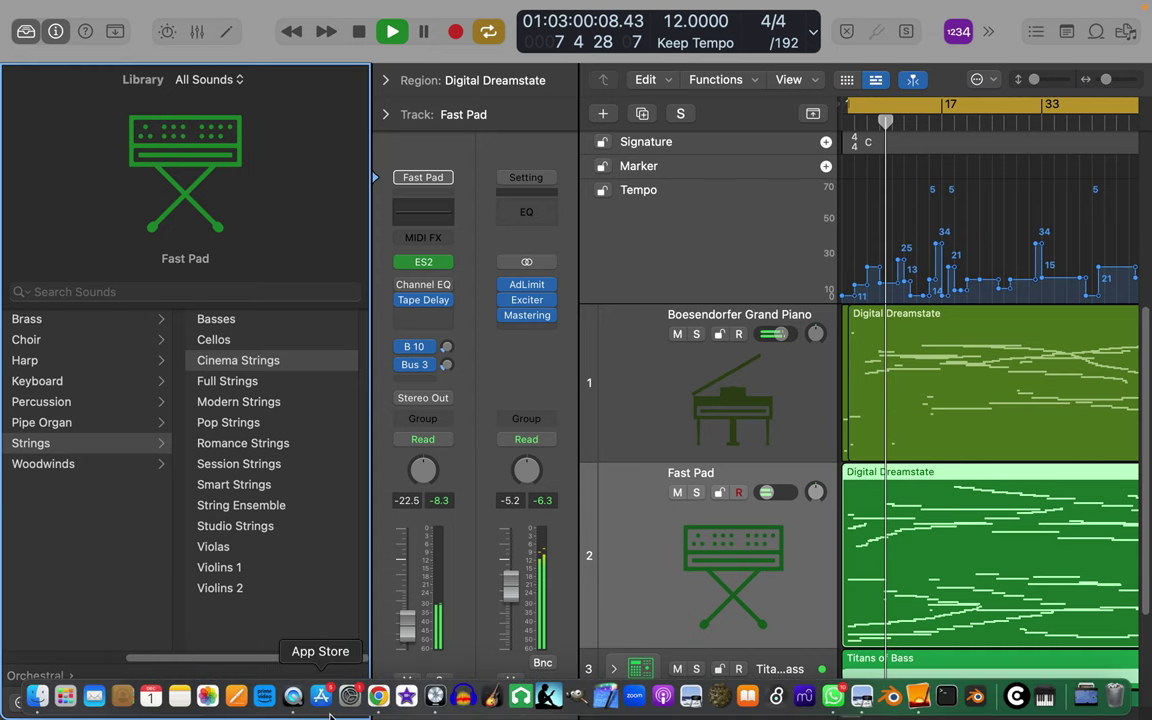
{"action": "left_click", "coordinate": [379, 697]}
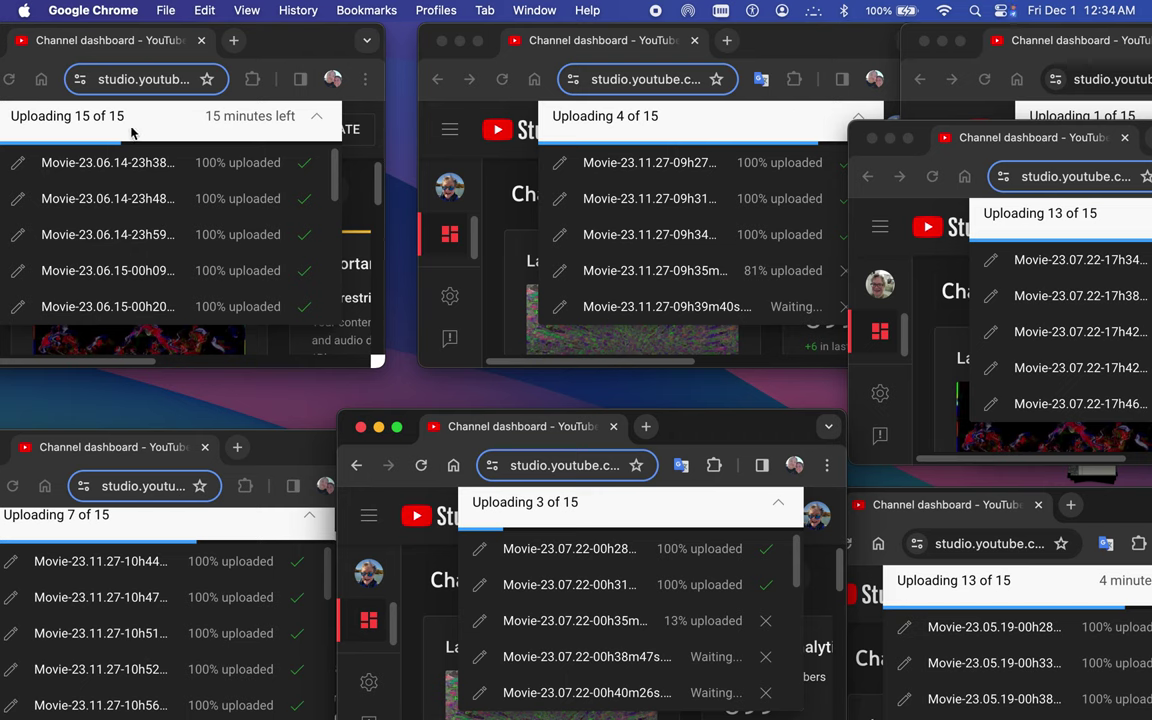
{"action": "scroll", "coordinate": [253, 305], "scroll_direction": "down", "scroll_amount": 5}
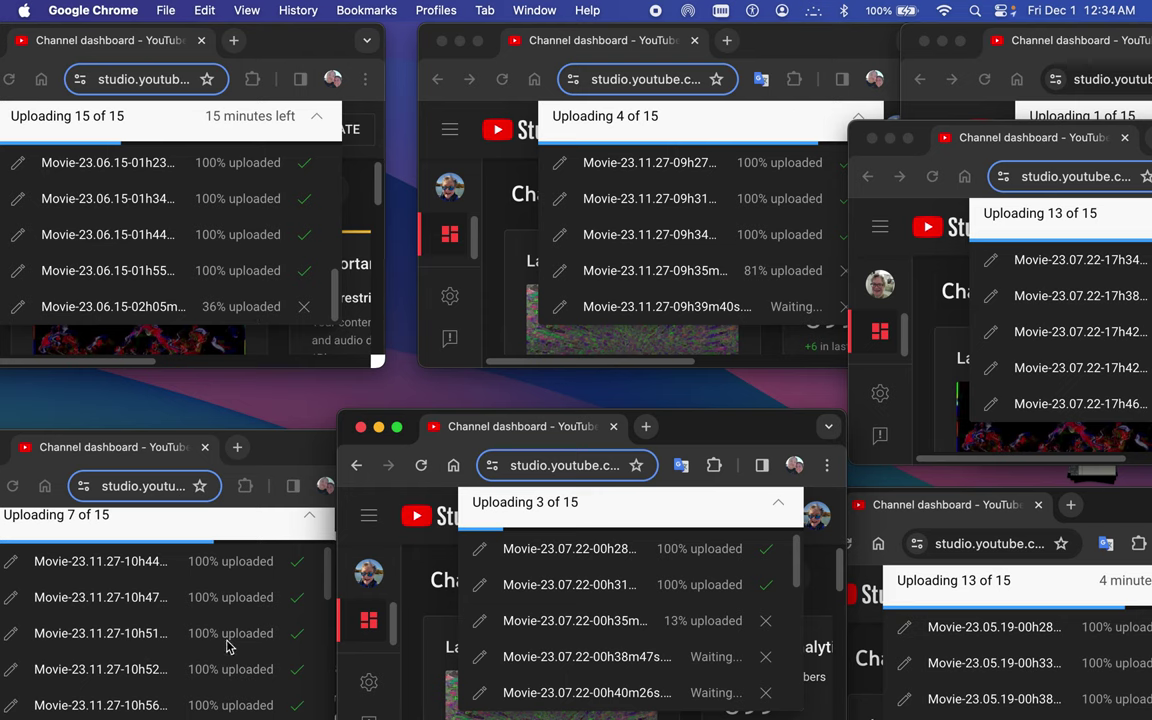
{"action": "scroll", "coordinate": [228, 645], "scroll_direction": "down", "scroll_amount": 5}
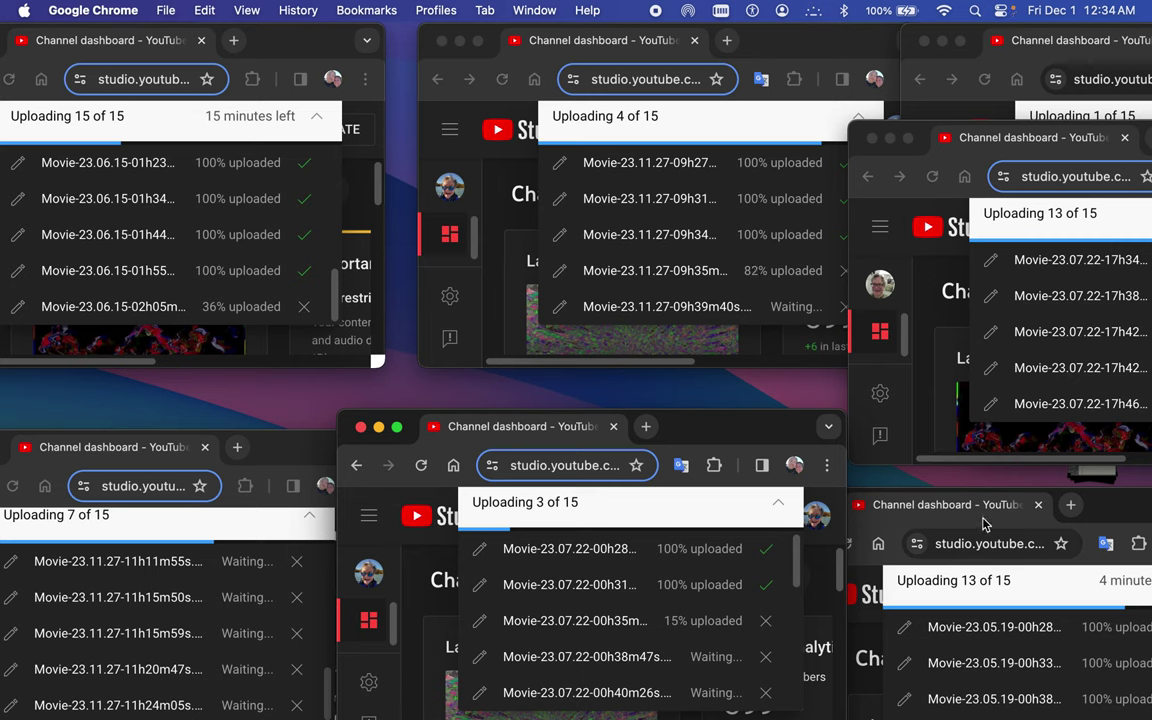
Move the three partly hidden YouTube Studio windows into view and check the upload lists of the two at 13 of 15.
{"action": "left_click_drag", "start_coordinate": [983, 514], "coordinate": [905, 386]}
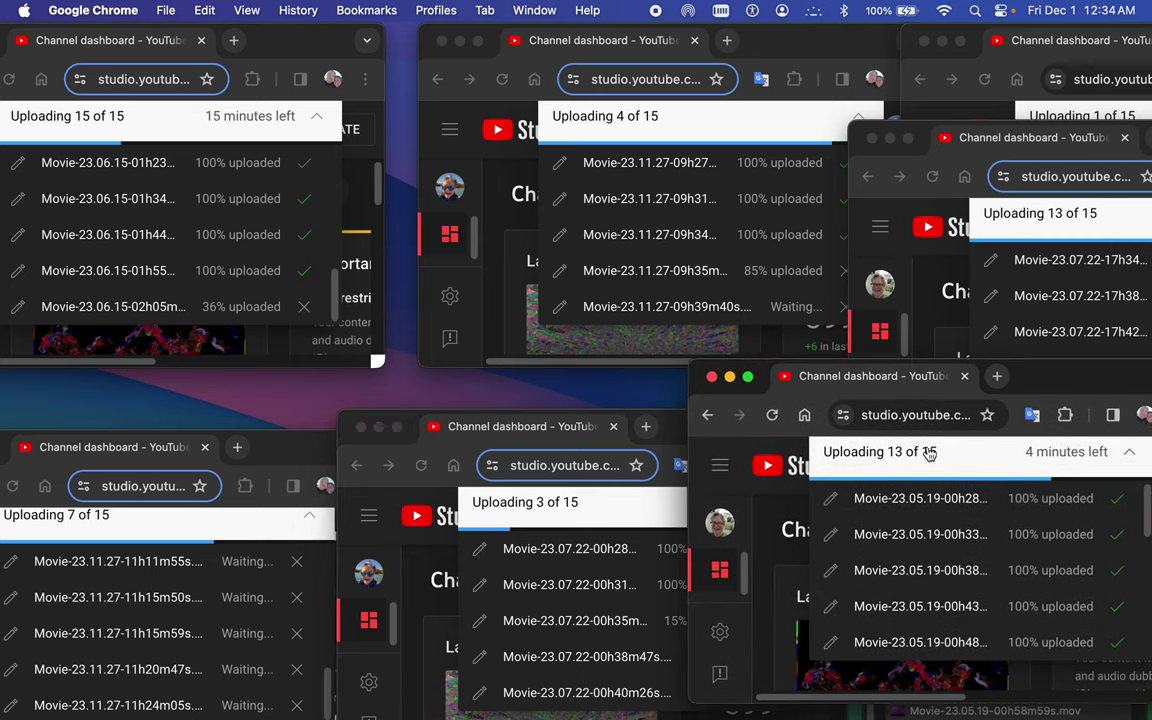
{"action": "scroll", "coordinate": [913, 617], "scroll_direction": "down", "scroll_amount": 5}
{"action": "scroll", "coordinate": [913, 617], "scroll_direction": "up", "scroll_amount": 5}
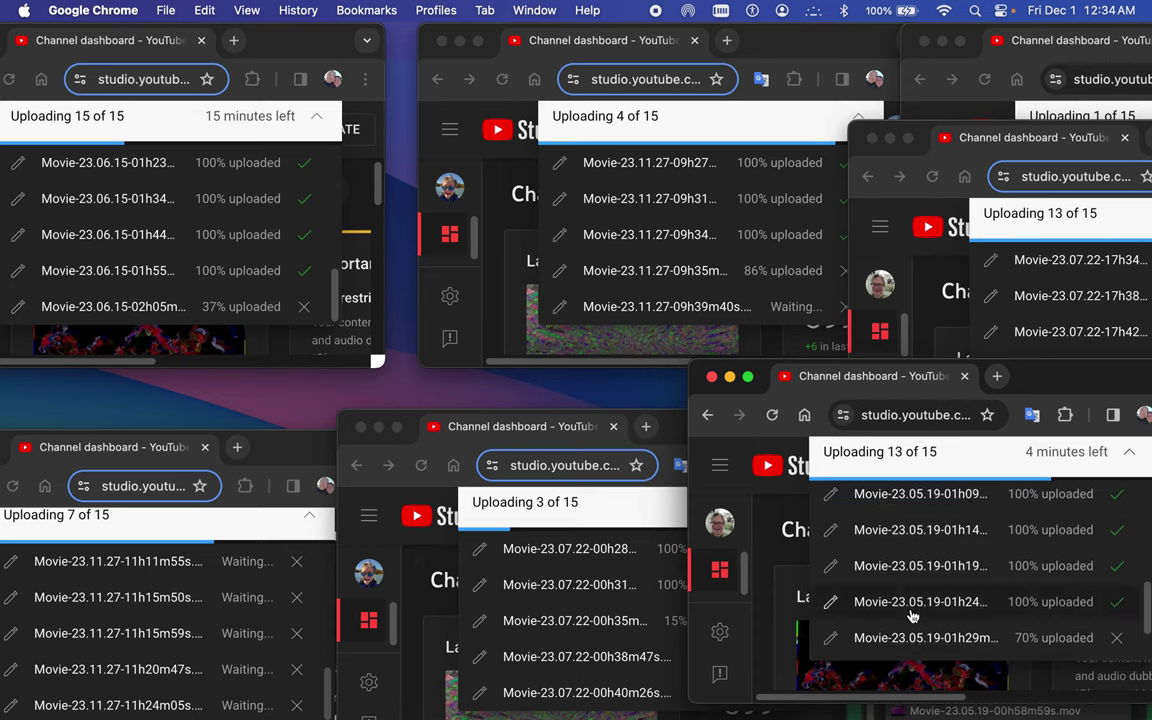
{"action": "left_click_drag", "start_coordinate": [1008, 147], "coordinate": [722, 226]}
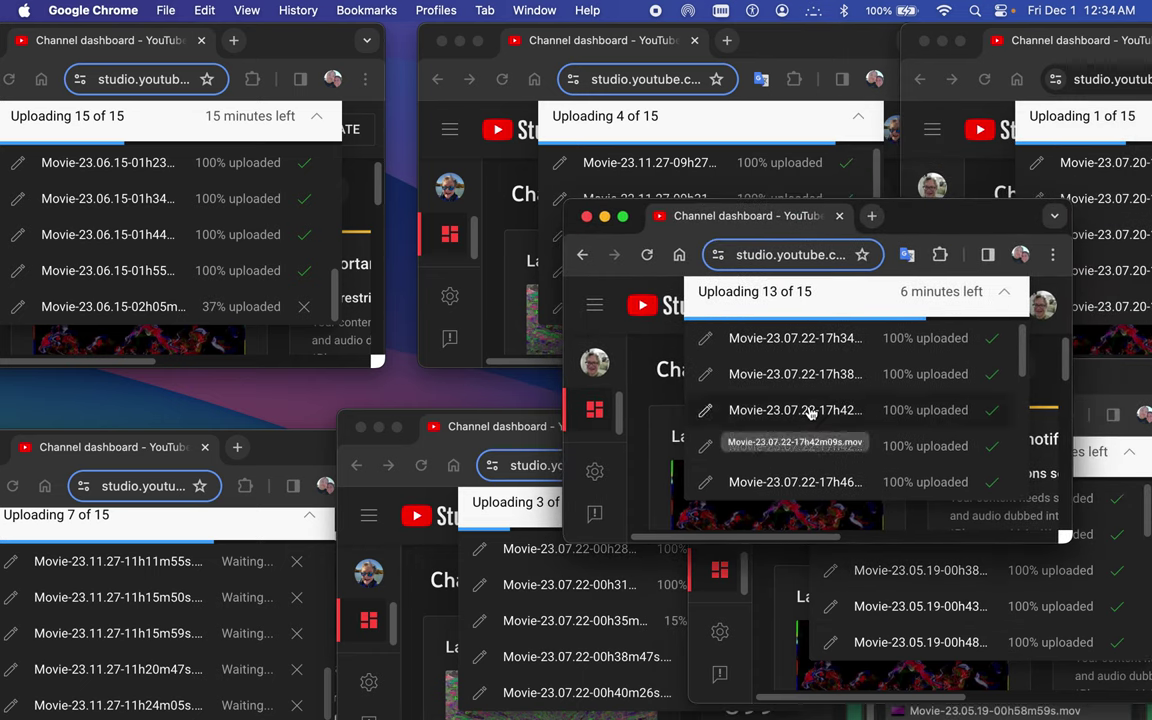
{"action": "scroll", "coordinate": [820, 437], "scroll_direction": "down", "scroll_amount": 5}
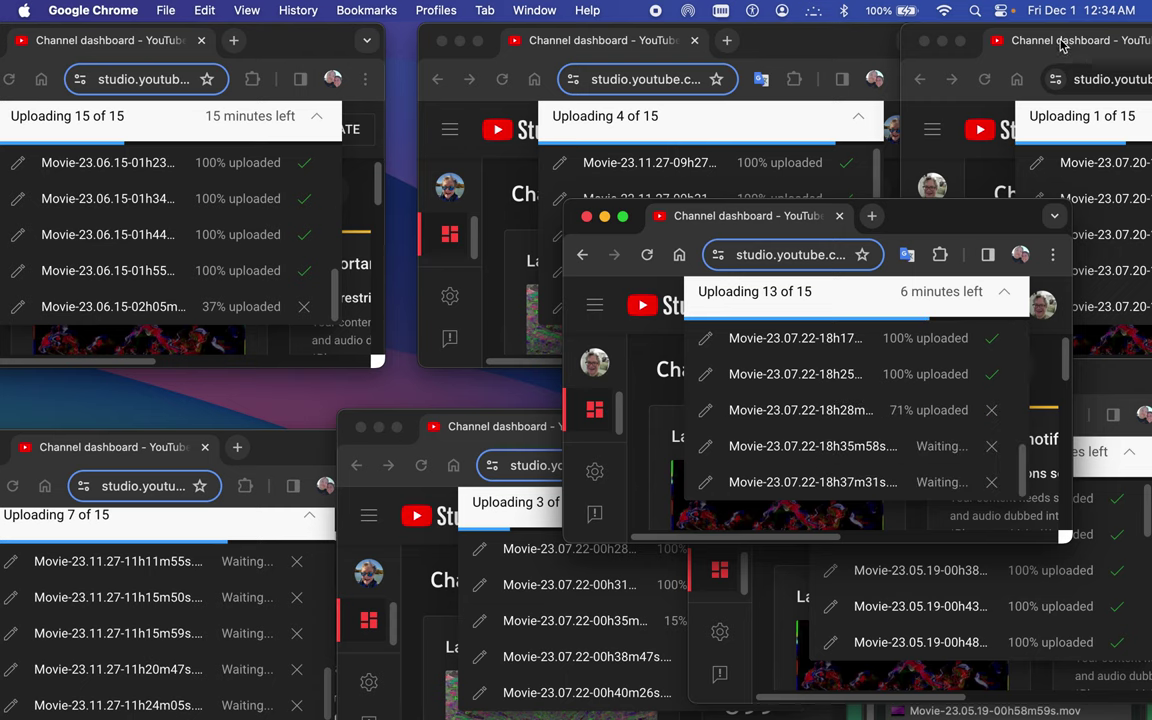
{"action": "left_click", "coordinate": [952, 34]}
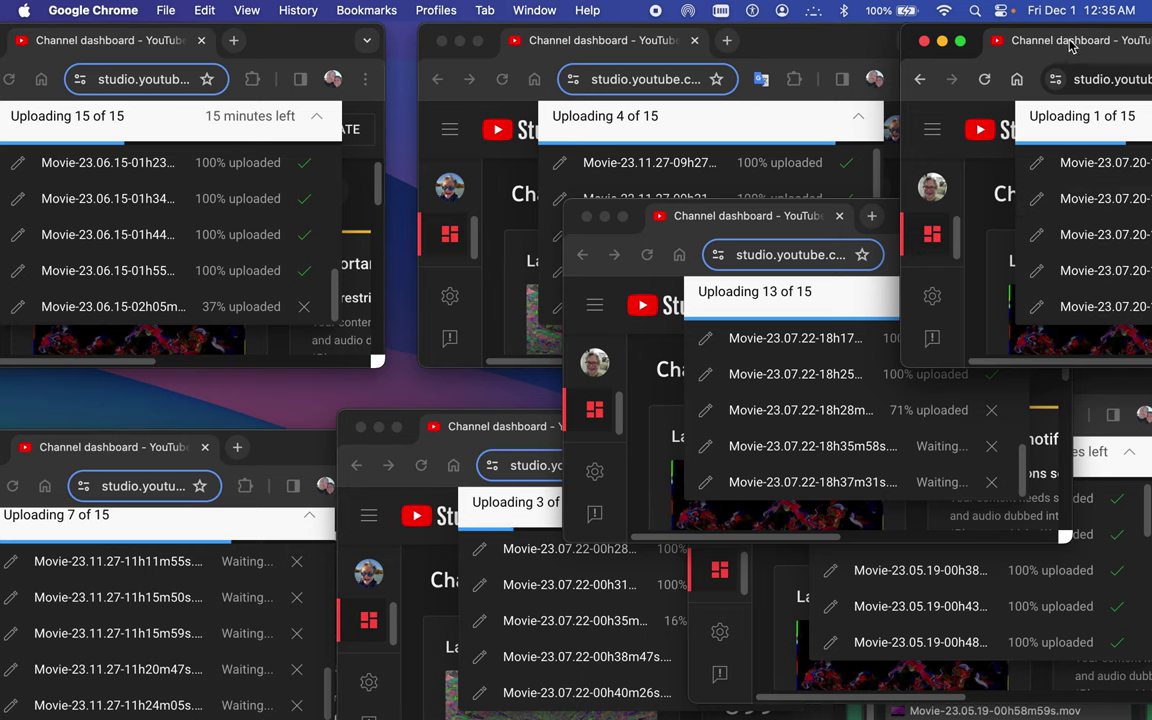
{"action": "left_click_drag", "start_coordinate": [1067, 45], "coordinate": [852, 55]}
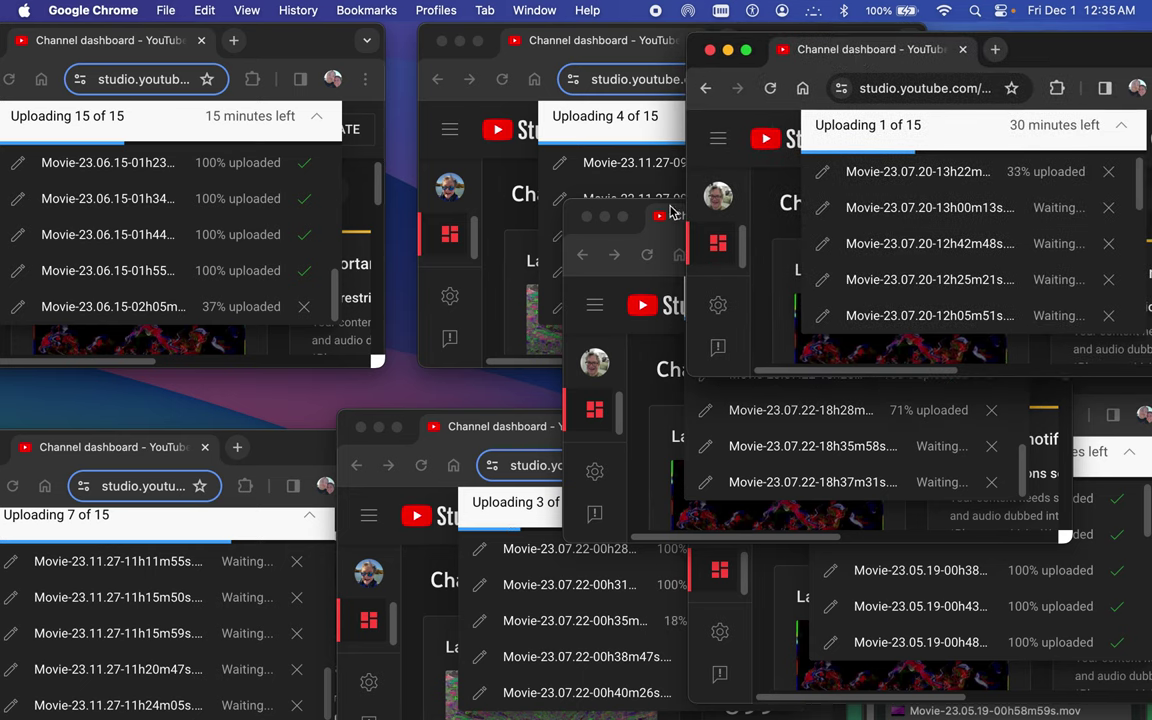
Collapse the upload progress lists in the YouTube Studio windows at 4 of 15, 15 of 15 and 1 of 15.
{"action": "left_click", "coordinate": [603, 127]}
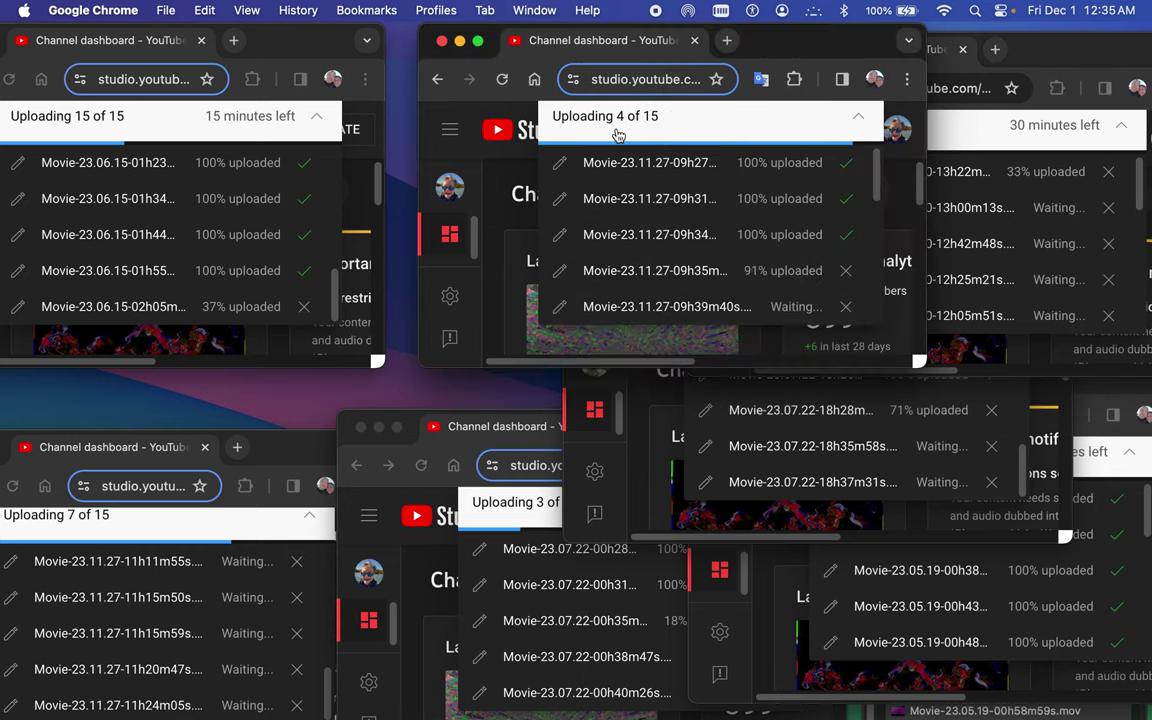
{"action": "left_click", "coordinate": [687, 116]}
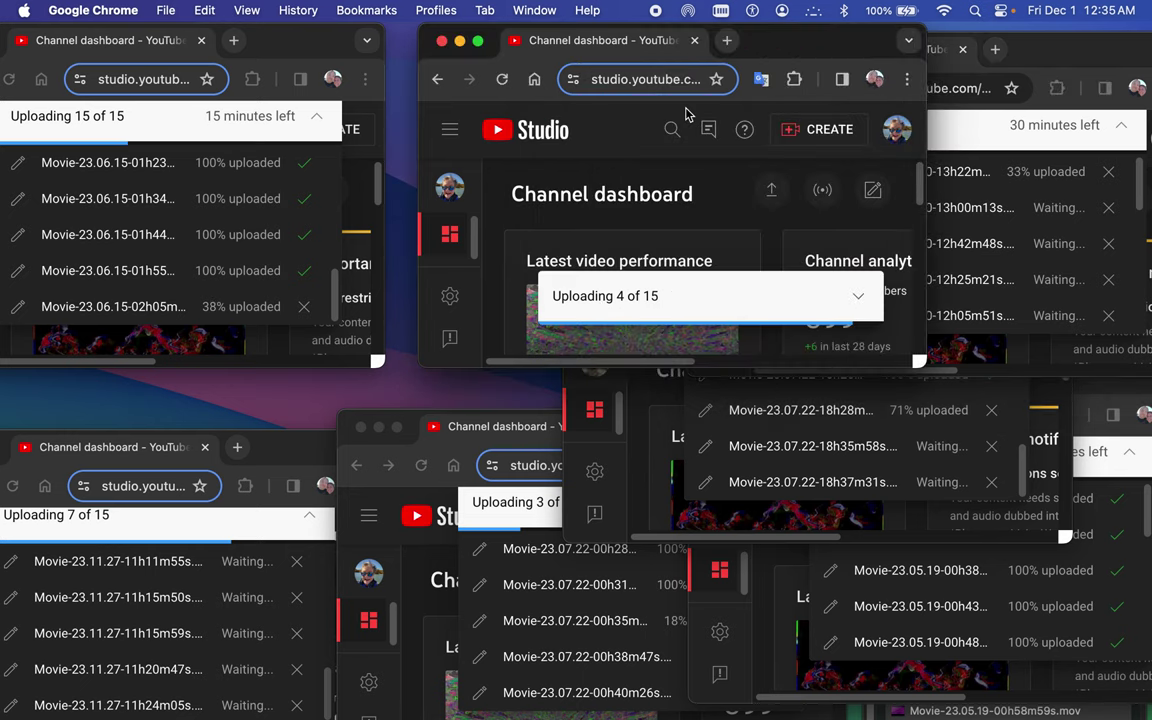
{"action": "left_click", "coordinate": [215, 122]}
{"action": "left_click", "coordinate": [215, 122]}
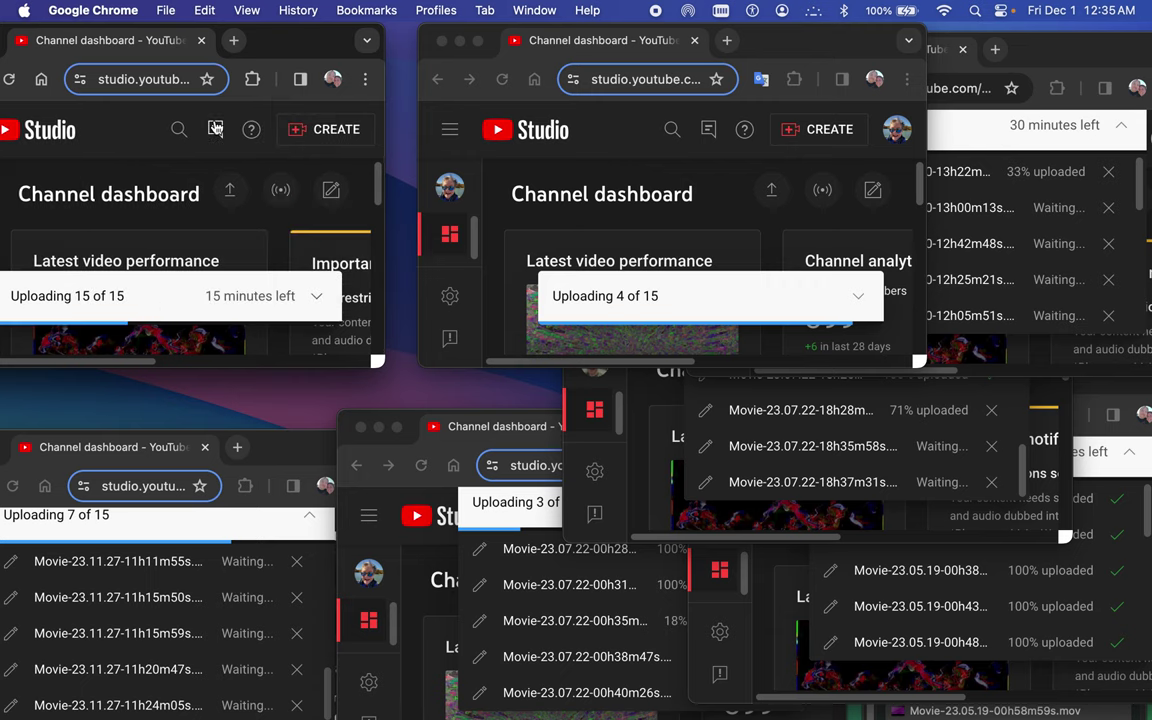
{"action": "left_click", "coordinate": [960, 139]}
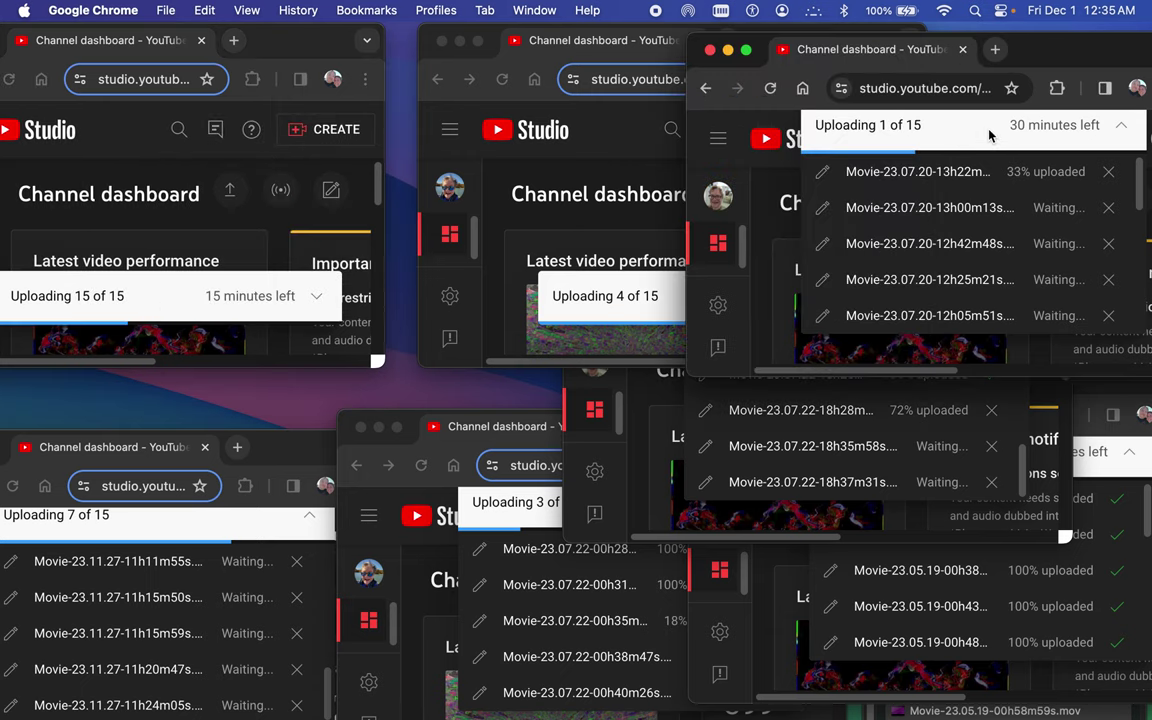
{"action": "left_click", "coordinate": [987, 134]}
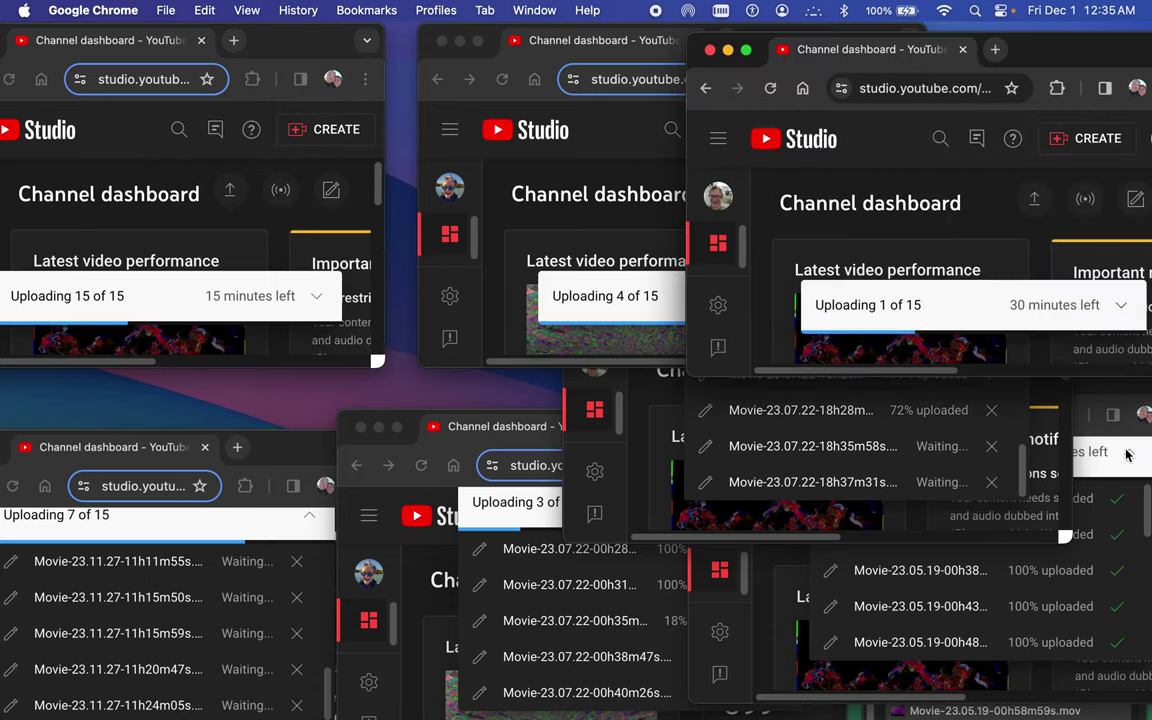
Collapse the upload progress lists in the 3 of 15 window and both 13 of 15 windows.
{"action": "left_click", "coordinate": [1095, 464]}
{"action": "left_click", "coordinate": [1095, 466]}
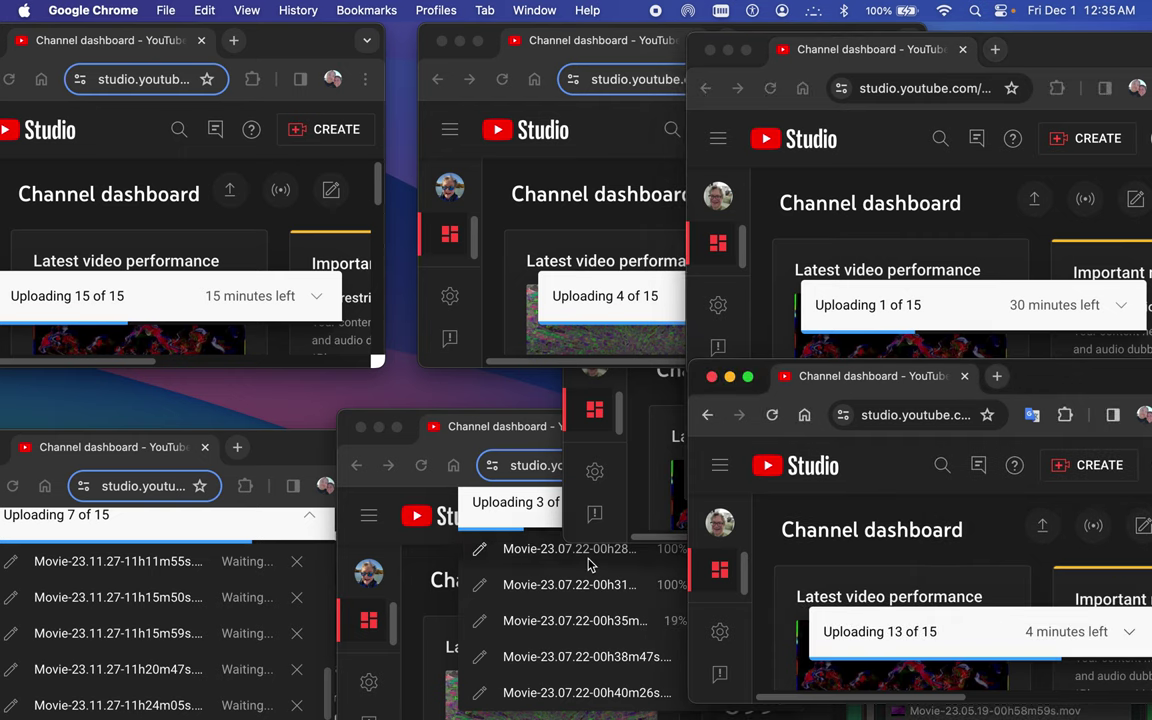
{"action": "left_click", "coordinate": [463, 465]}
{"action": "left_click", "coordinate": [514, 514]}
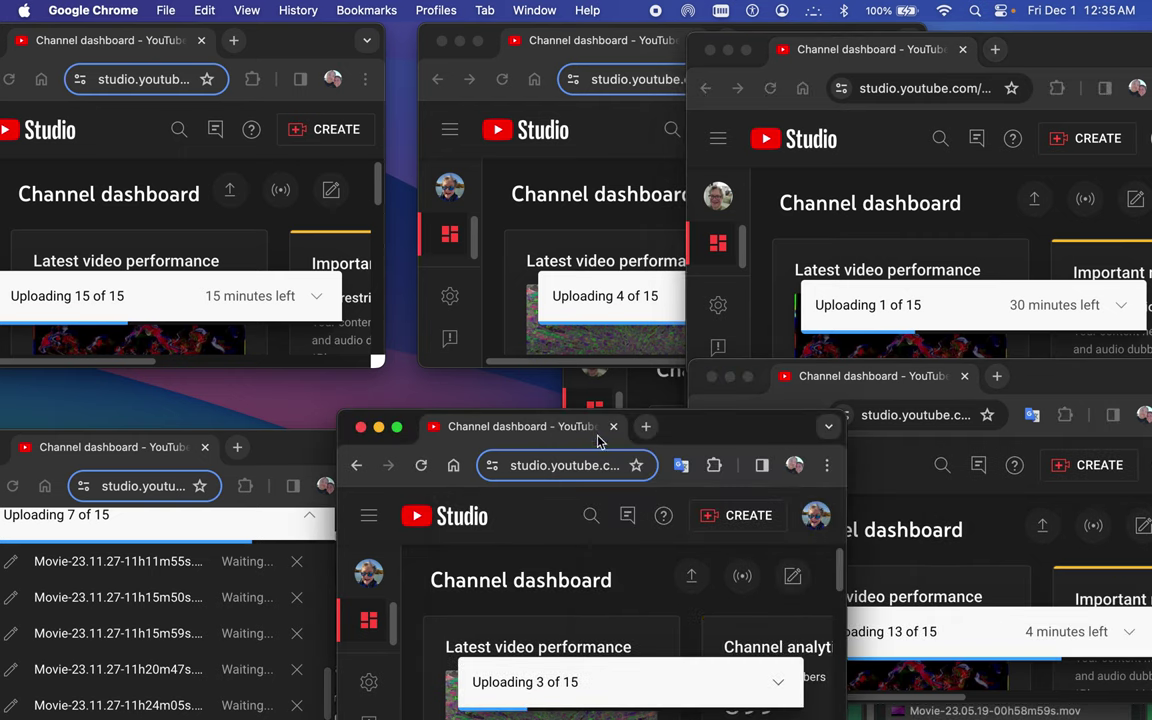
{"action": "left_click", "coordinate": [595, 357]}
{"action": "left_click", "coordinate": [833, 295]}
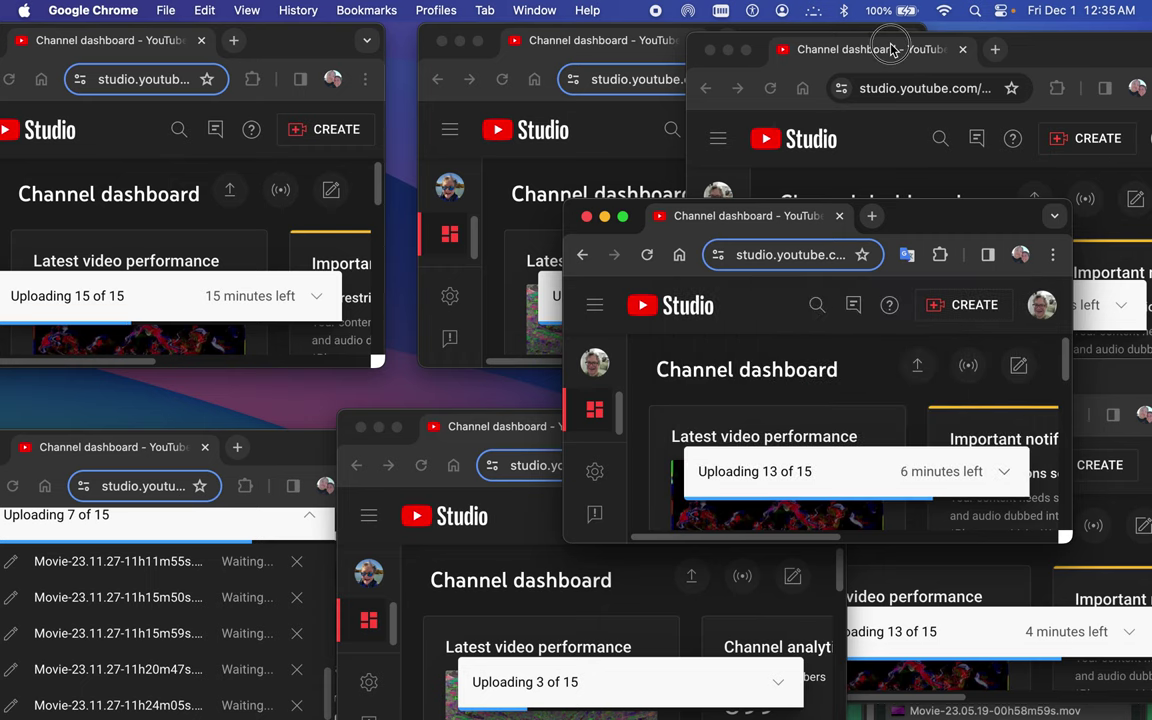
Bring the "Uploading 4 of 15" window to the front and move it off the "Uploading 1 of 15" window.
{"action": "left_click", "coordinate": [806, 45]}
{"action": "left_click", "coordinate": [645, 48]}
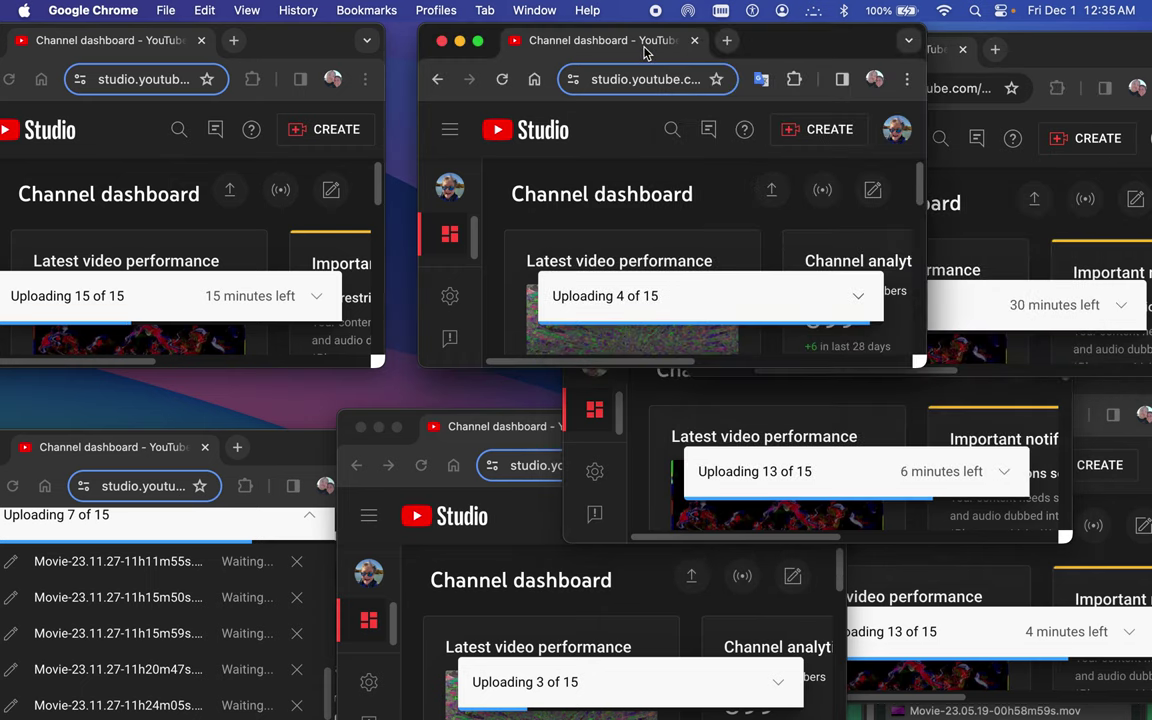
{"action": "left_click_drag", "start_coordinate": [643, 47], "coordinate": [513, 35]}
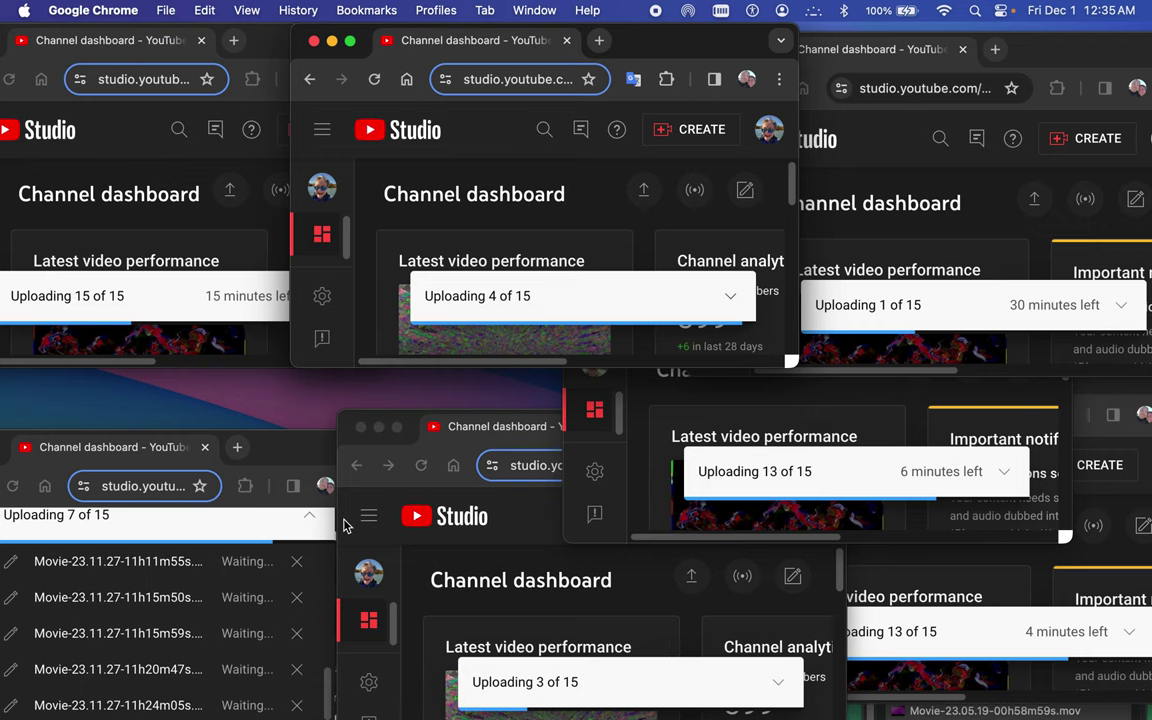
Collapse the "Uploading 7 of 15" list and move its window slightly upward so the collapsed progress box is visible.
{"action": "left_click", "coordinate": [208, 530]}
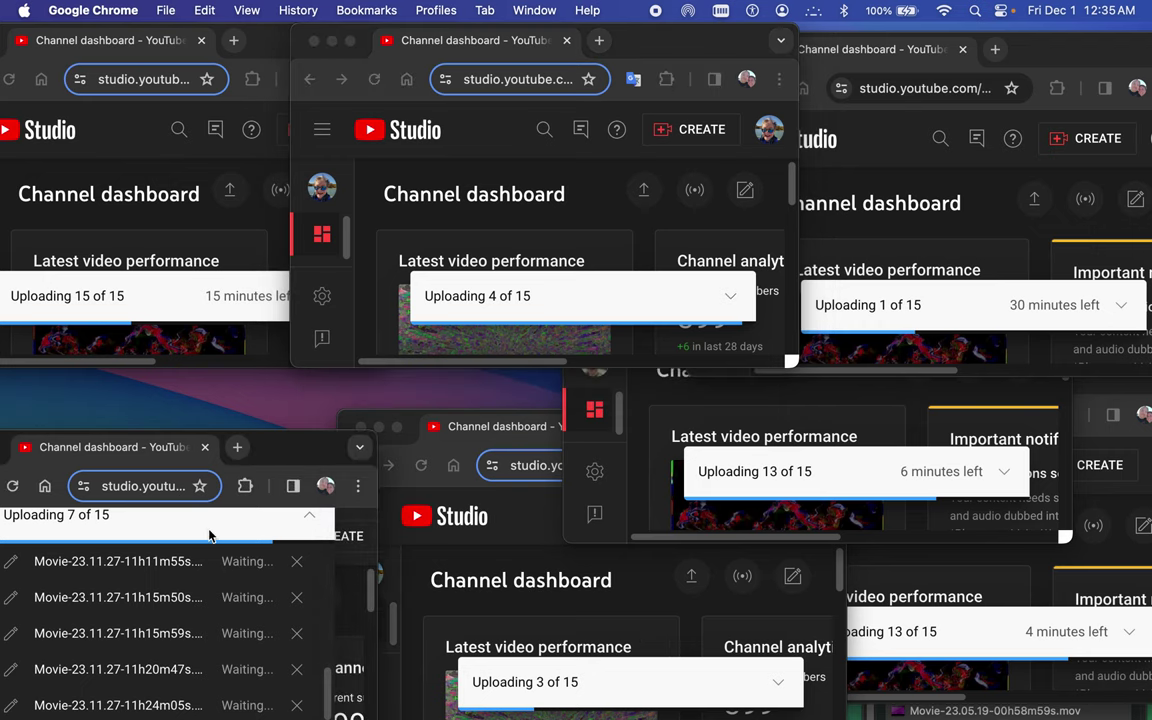
{"action": "left_click", "coordinate": [209, 531]}
{"action": "left_click_drag", "start_coordinate": [257, 451], "coordinate": [259, 412]}
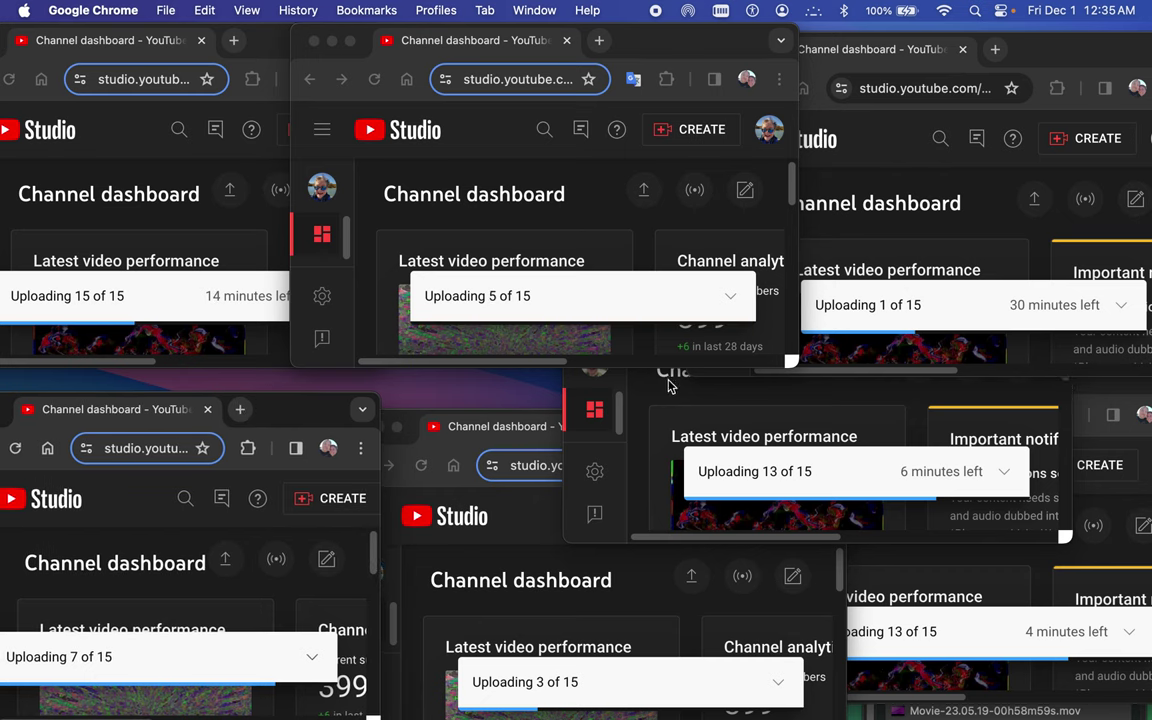
Quit WhatsApp and the image and PDF viewer running beside it.
{"action": "mouse_move", "coordinate": [420, 716]}
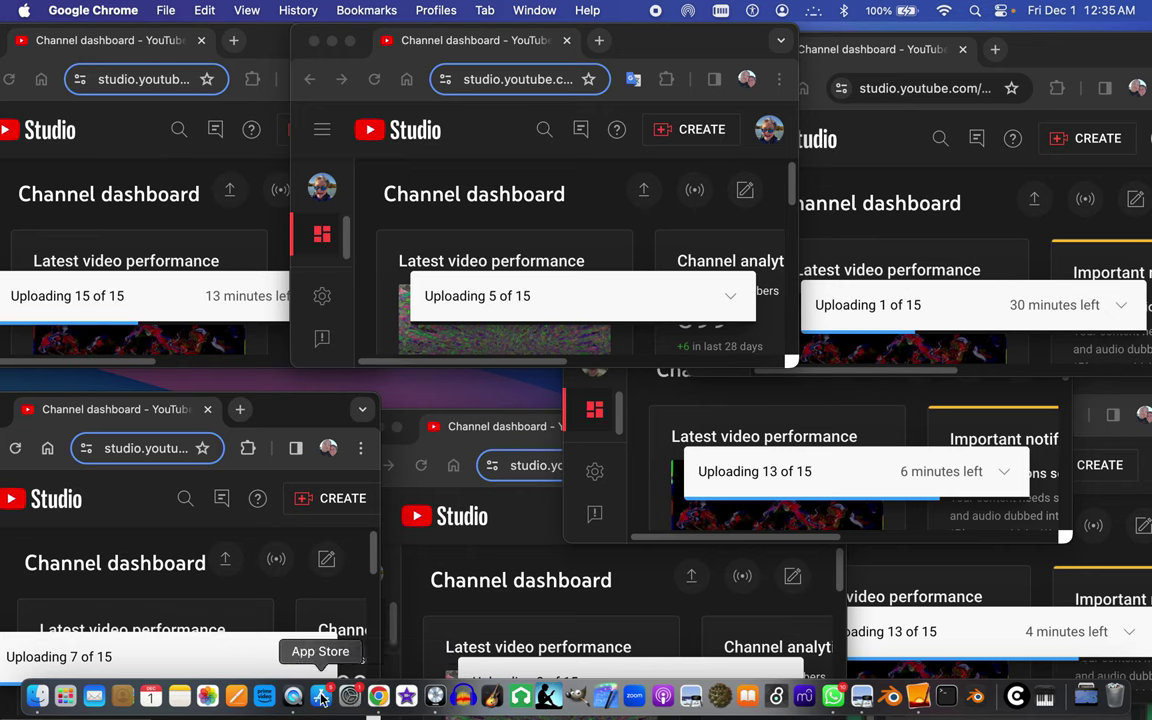
{"action": "right_click", "coordinate": [834, 700]}
{"action": "left_click", "coordinate": [841, 646]}
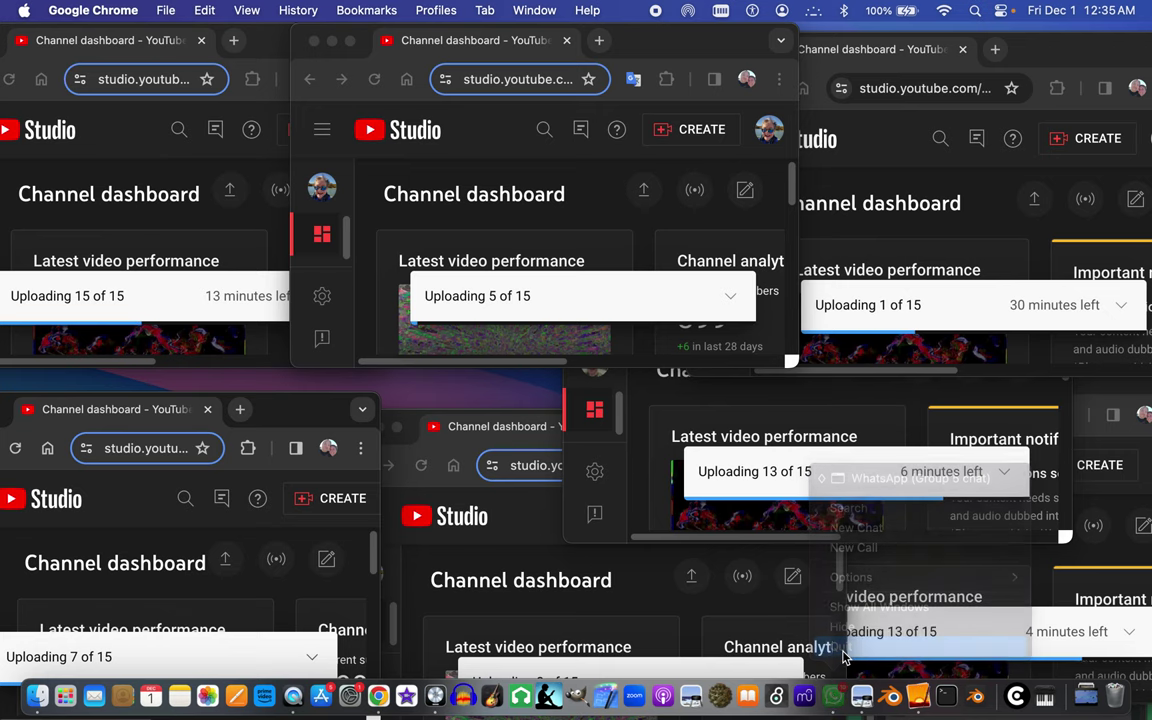
{"action": "mouse_move", "coordinate": [876, 716]}
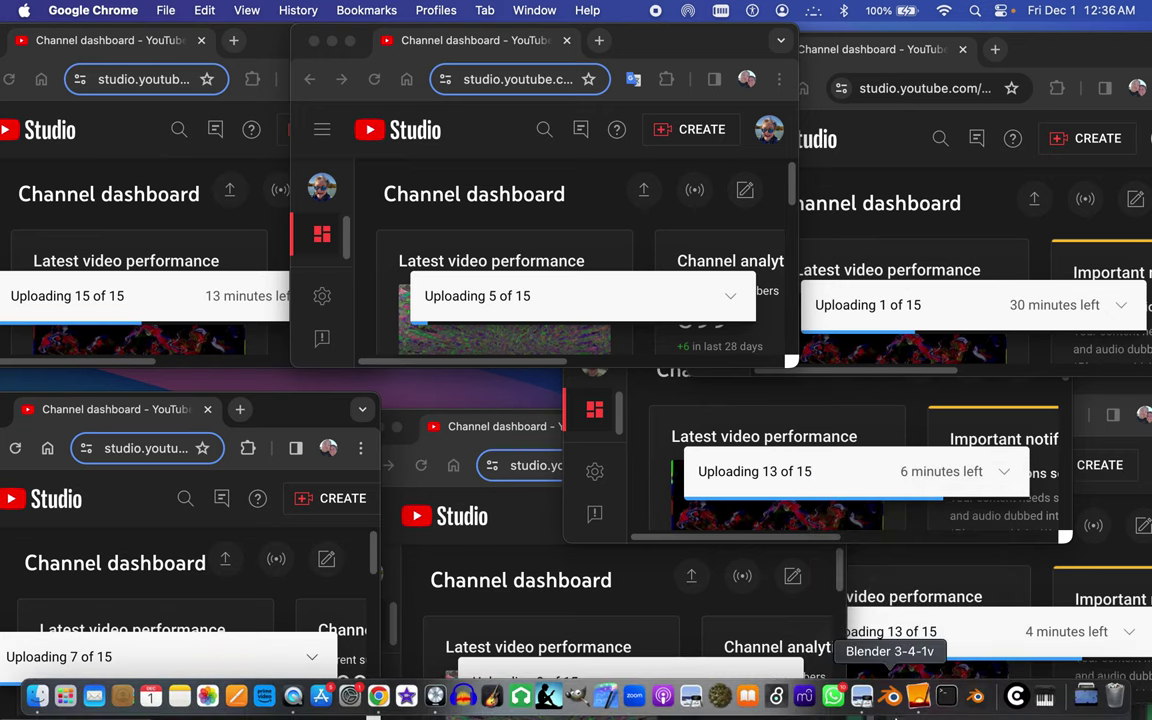
{"action": "right_click", "coordinate": [864, 698]}
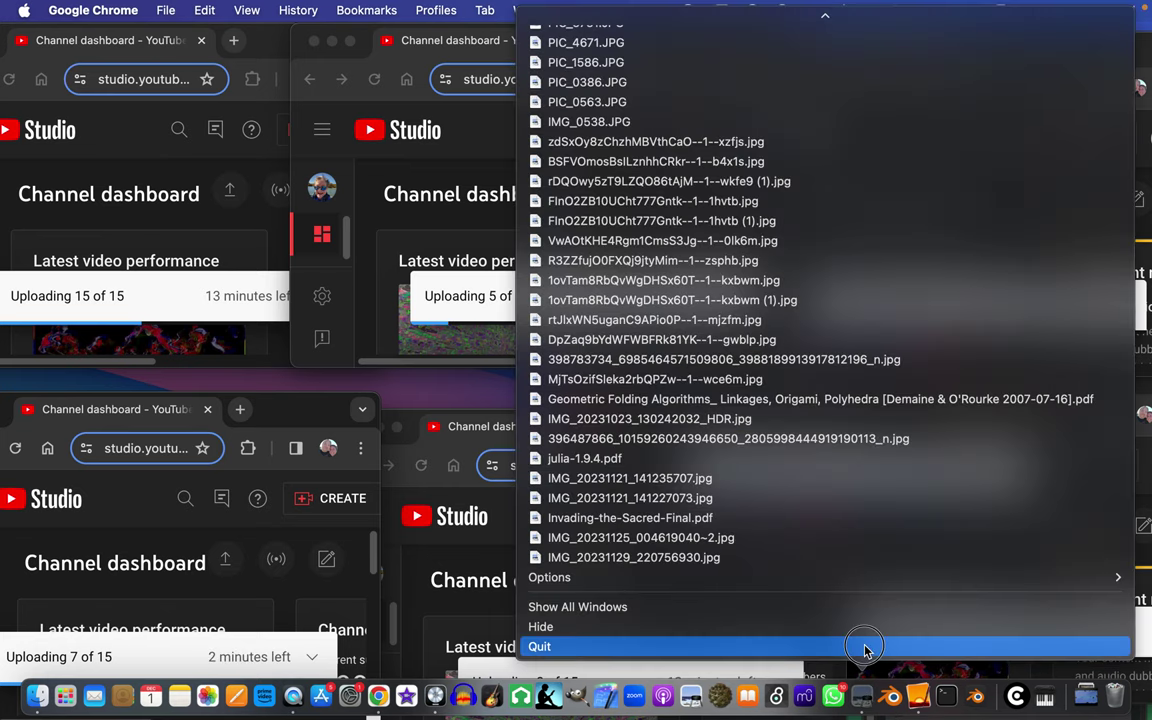
{"action": "left_click", "coordinate": [864, 647]}
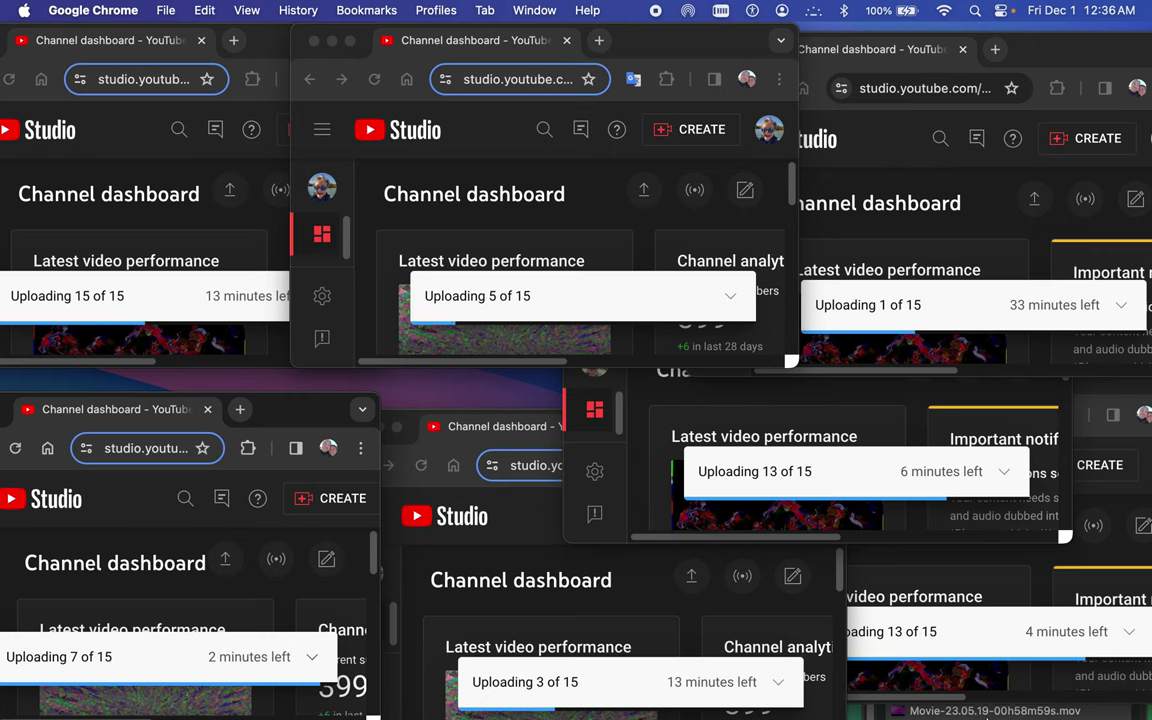
Switch to Sunset Code and place the cursor on the PUBLISH CONFIG line of "java script yt auto publish.java".
{"action": "mouse_move", "coordinate": [978, 714]}
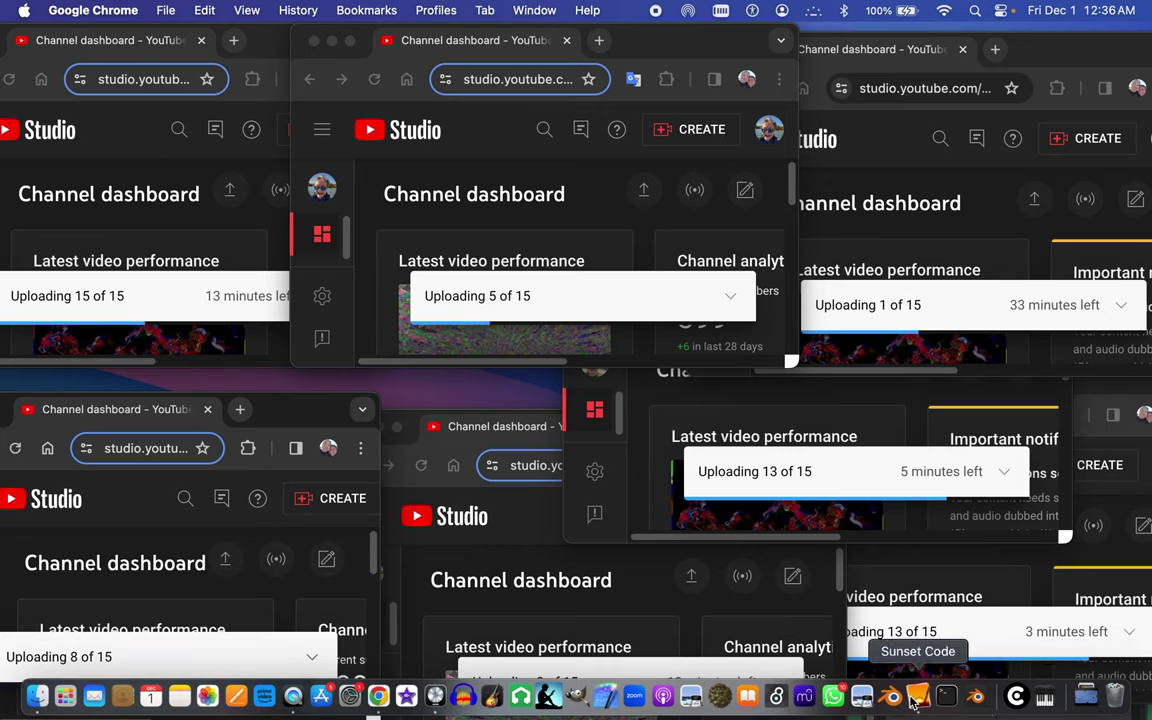
{"action": "left_click", "coordinate": [918, 697]}
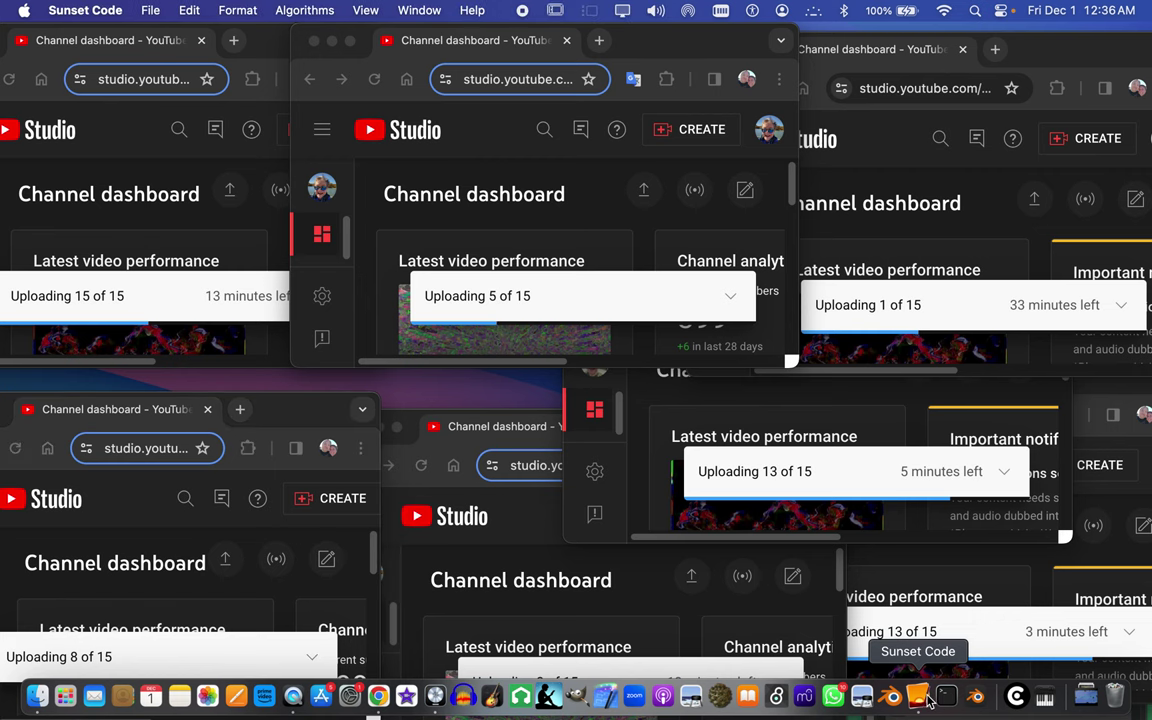
{"action": "left_click", "coordinate": [583, 254]}
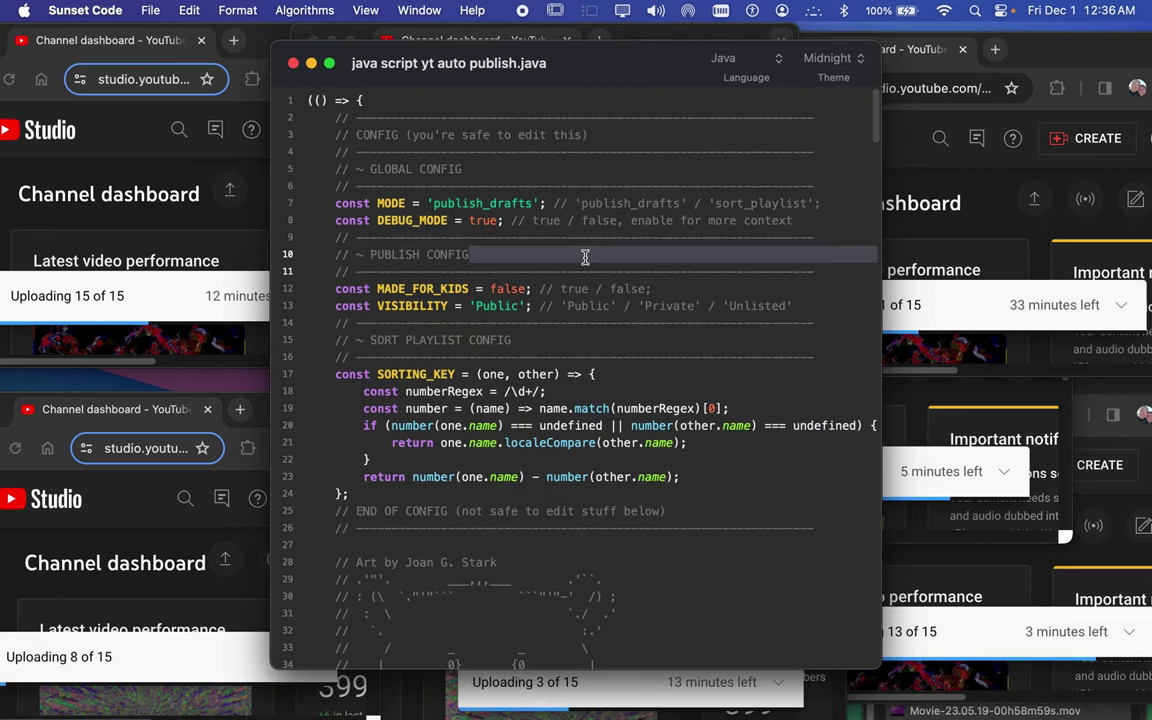
Copy the entire auto-publish script and minimize its window.
{"action": "key", "text": "super+a"}
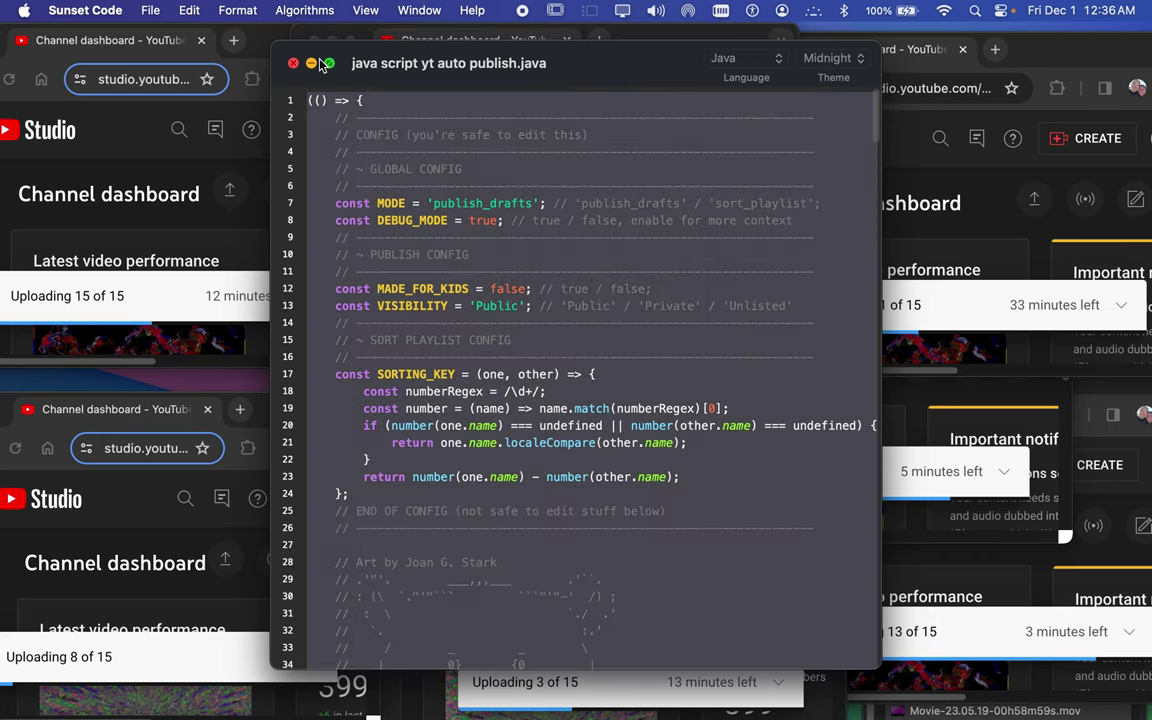
{"action": "left_click", "coordinate": [312, 64]}
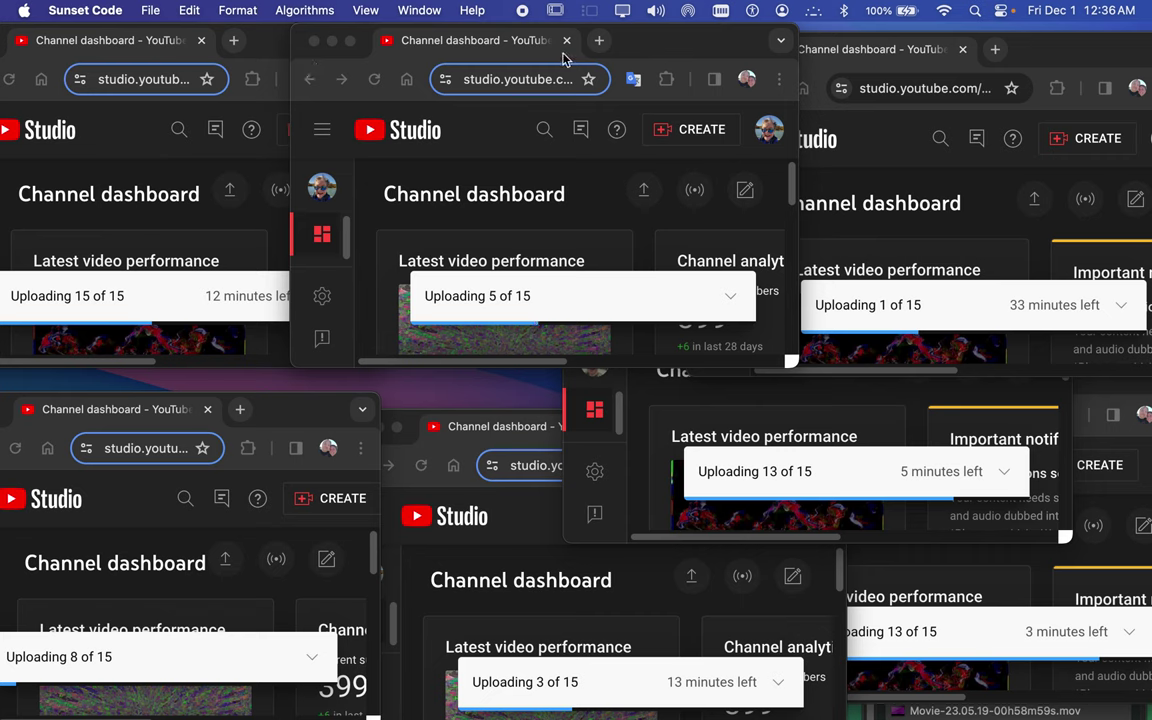
Switch to Chrome, open a new tab, detach it into its own window and enlarge that window to cover most of the screen.
{"action": "left_click", "coordinate": [599, 40]}
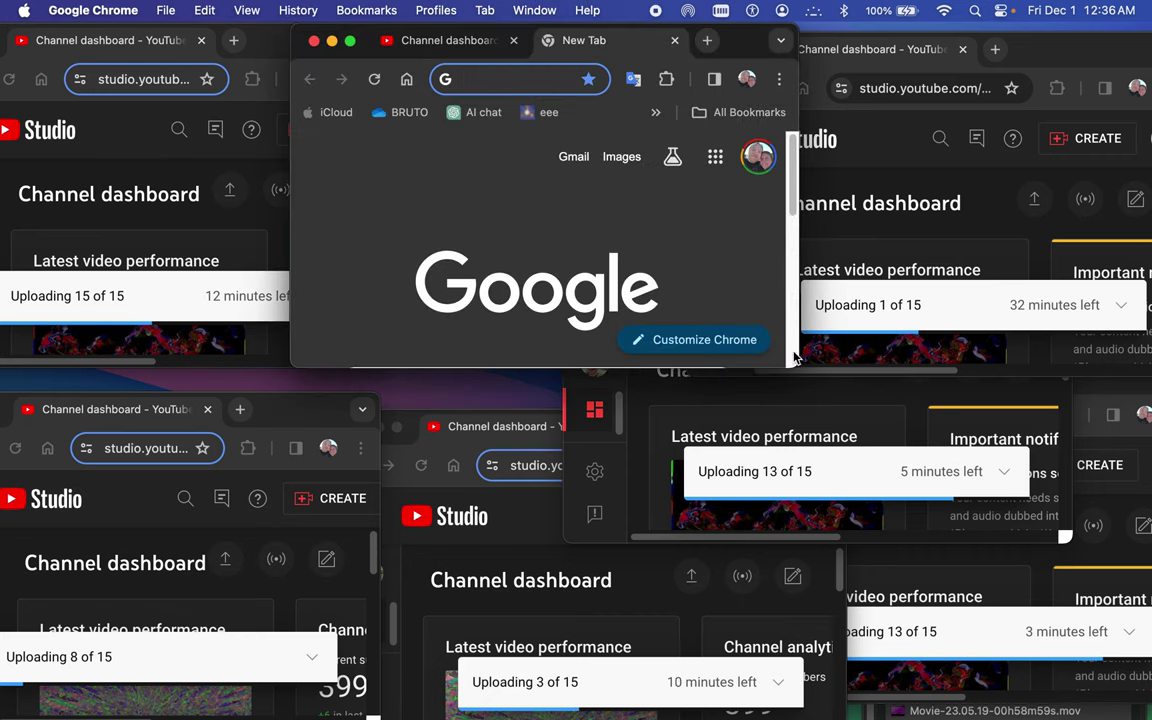
{"action": "left_click_drag", "start_coordinate": [793, 358], "coordinate": [895, 402]}
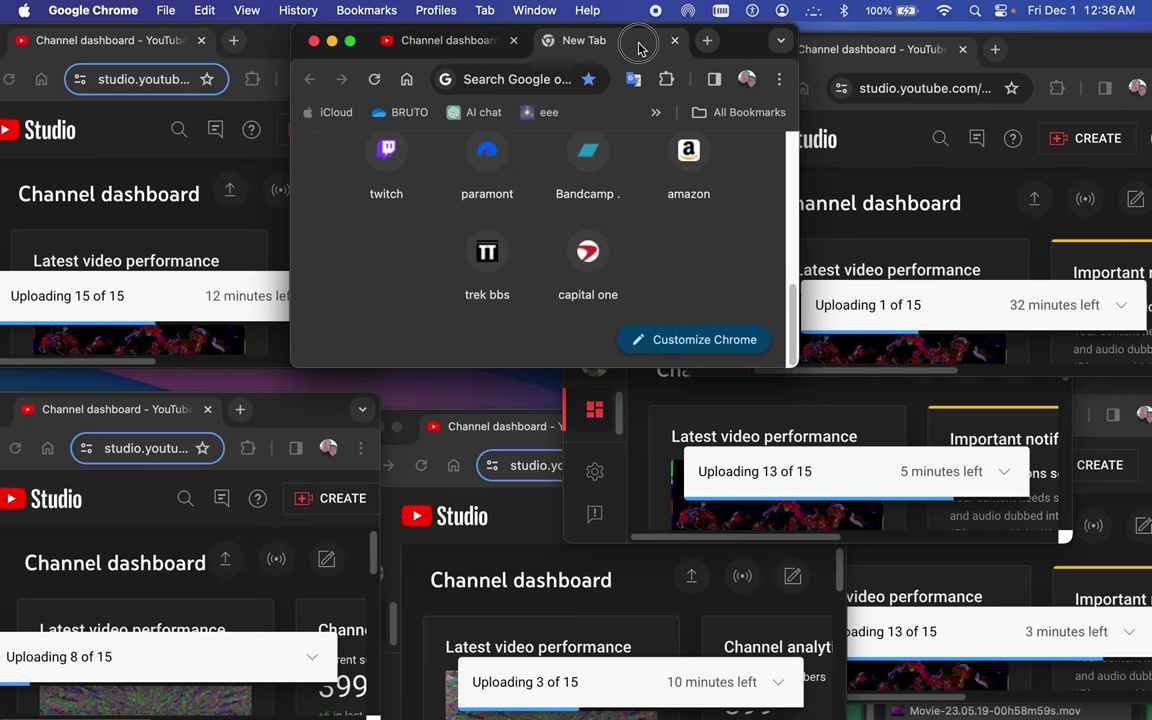
{"action": "left_click_drag", "start_coordinate": [638, 48], "coordinate": [350, 103]}
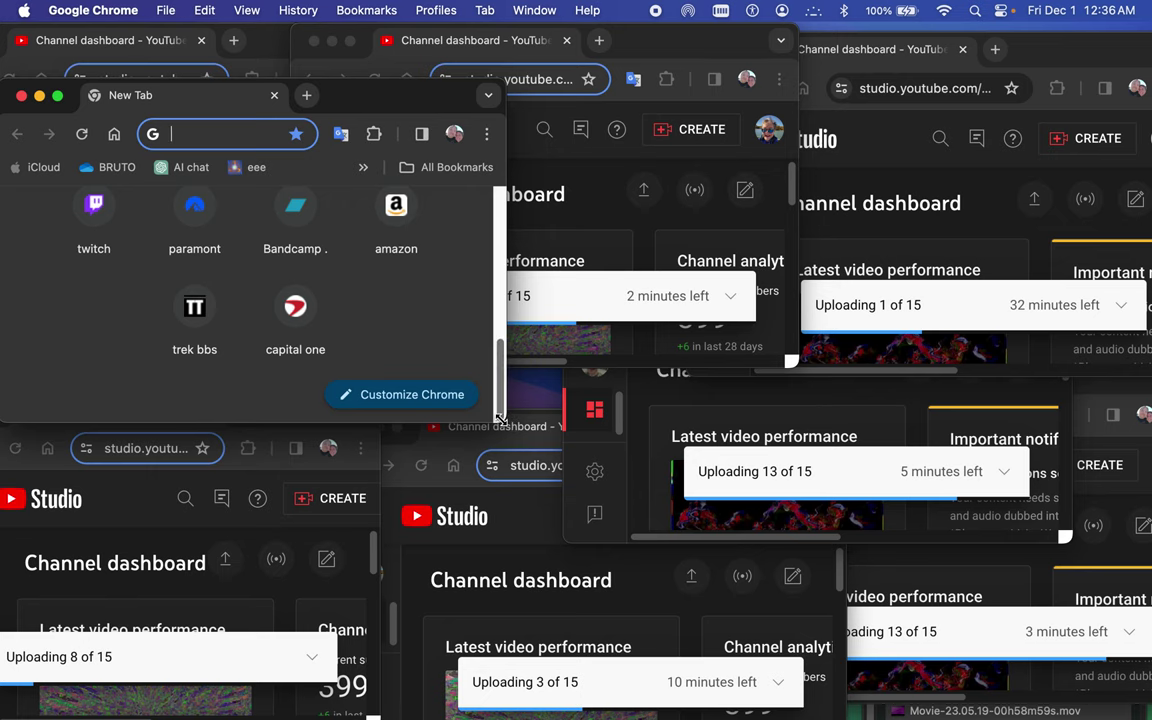
{"action": "left_click_drag", "start_coordinate": [497, 420], "coordinate": [1085, 699]}
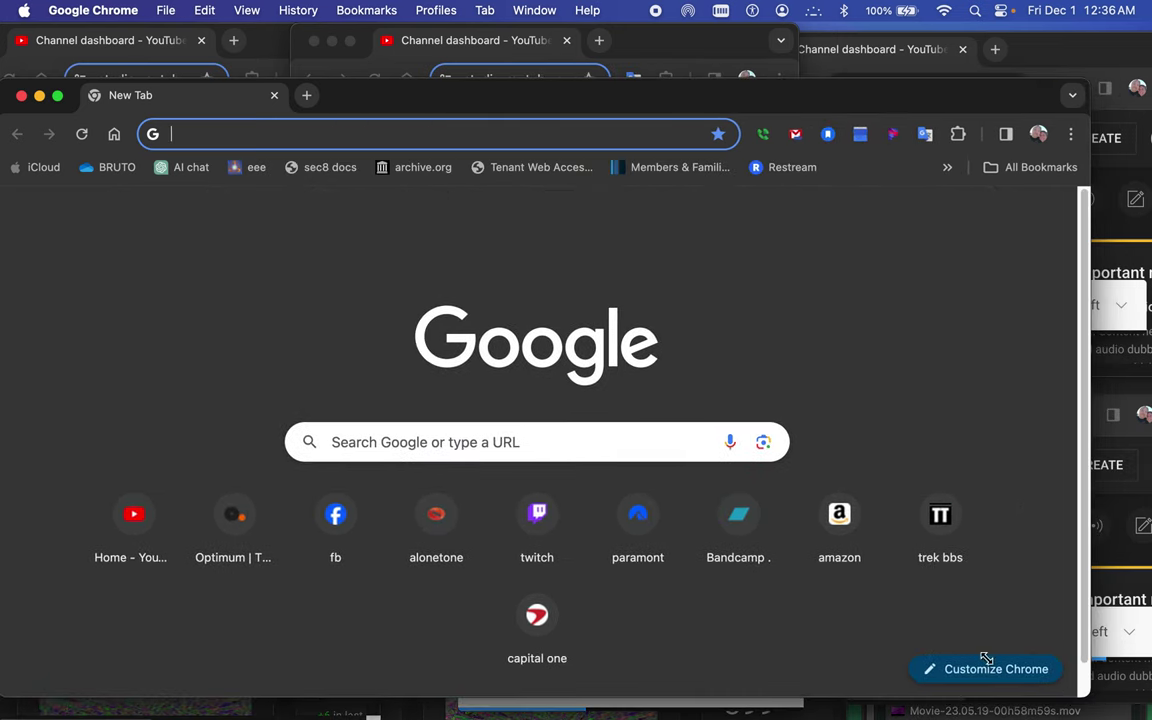
Open YouTube from the new tab's shortcuts and switch to the channel with 96 subscribers.
{"action": "left_click", "coordinate": [140, 520]}
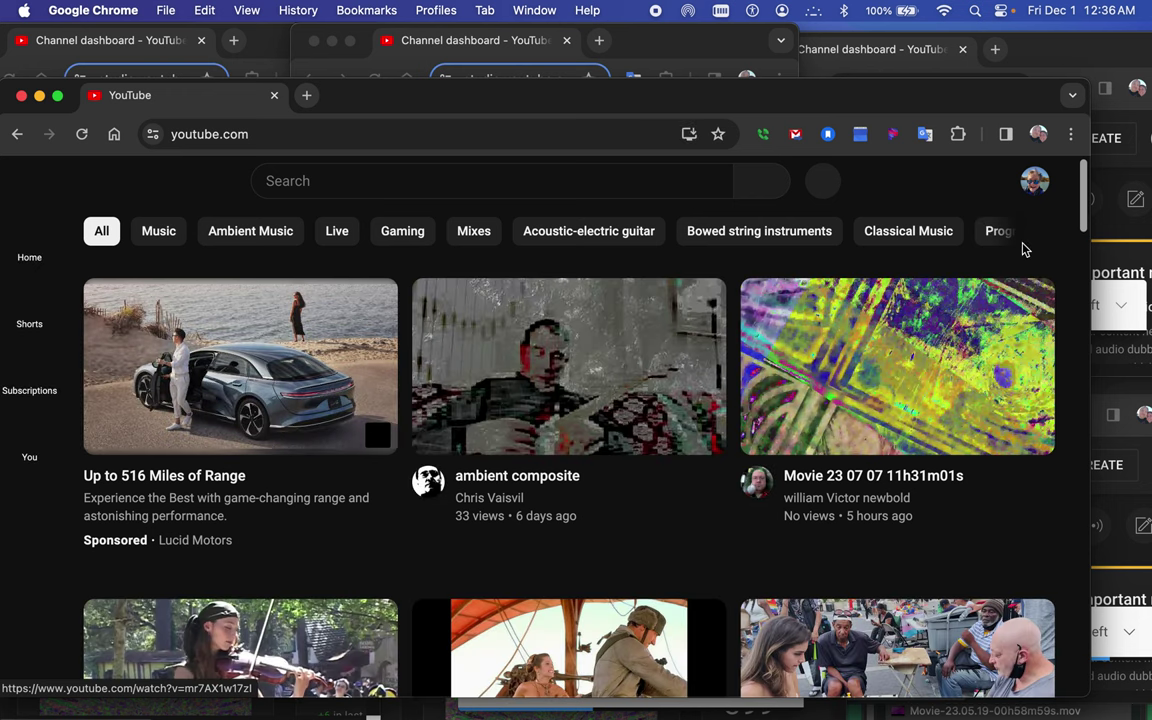
{"action": "left_click", "coordinate": [1033, 183]}
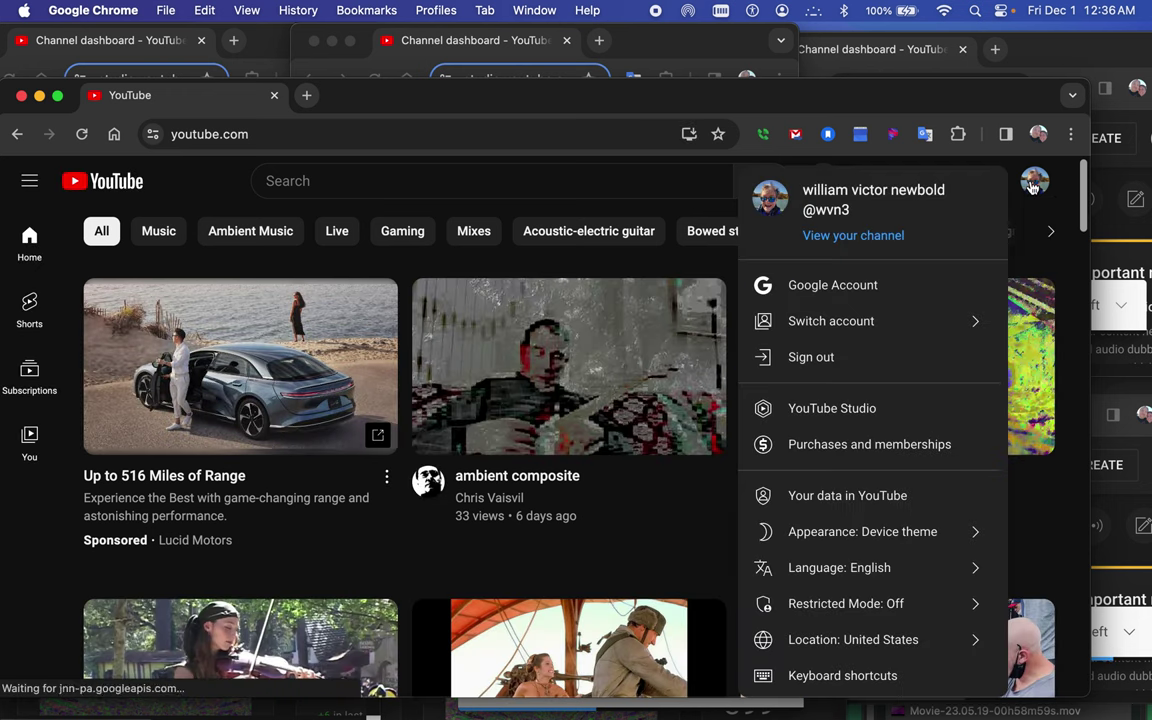
{"action": "left_click", "coordinate": [960, 320]}
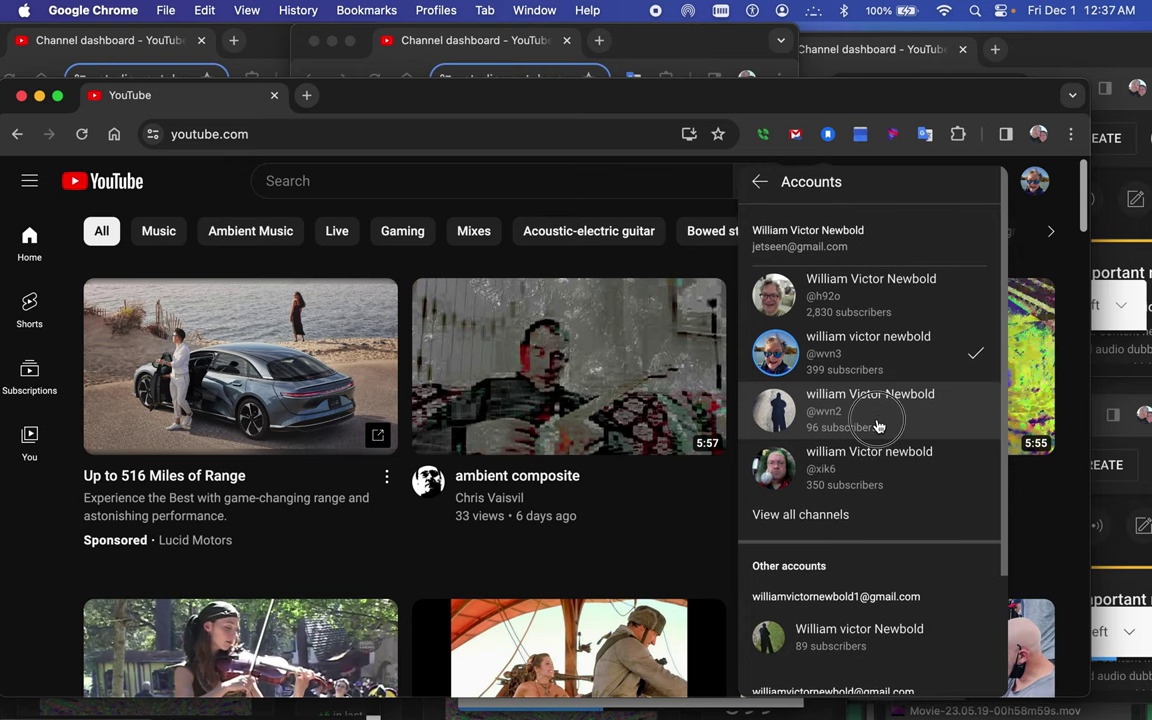
{"action": "left_click", "coordinate": [878, 427]}
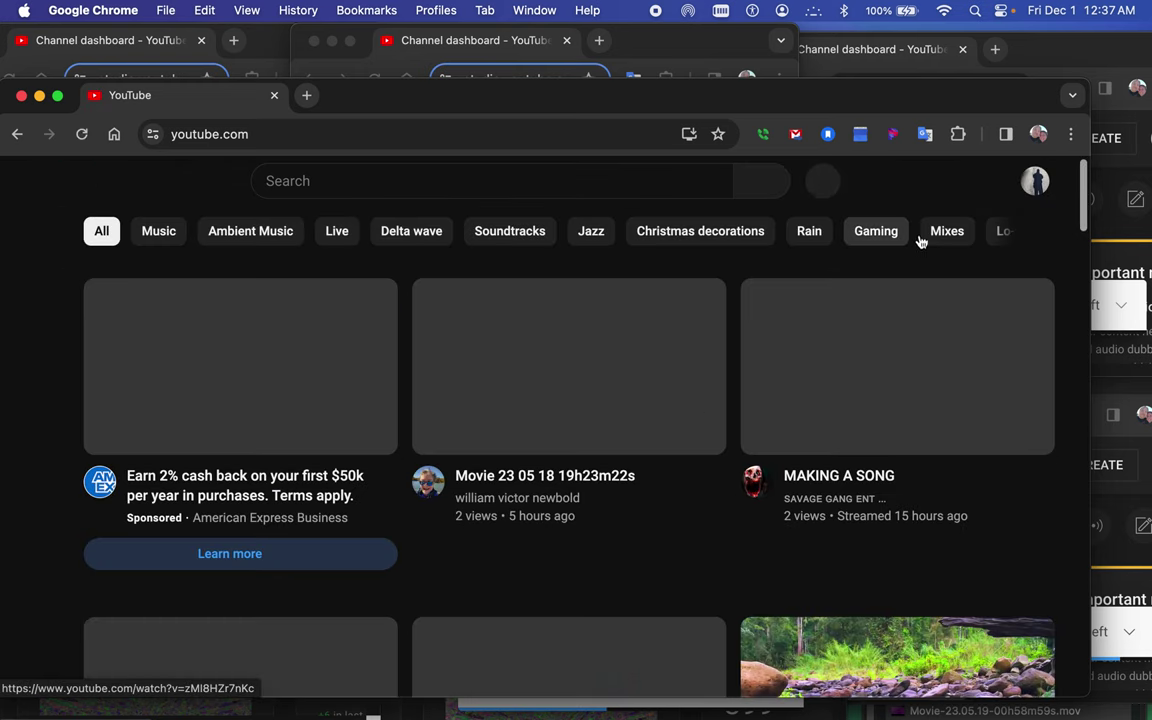
Open the channel's own videos in YouTube Studio and close the leftover YouTube home tab.
{"action": "left_click", "coordinate": [29, 184]}
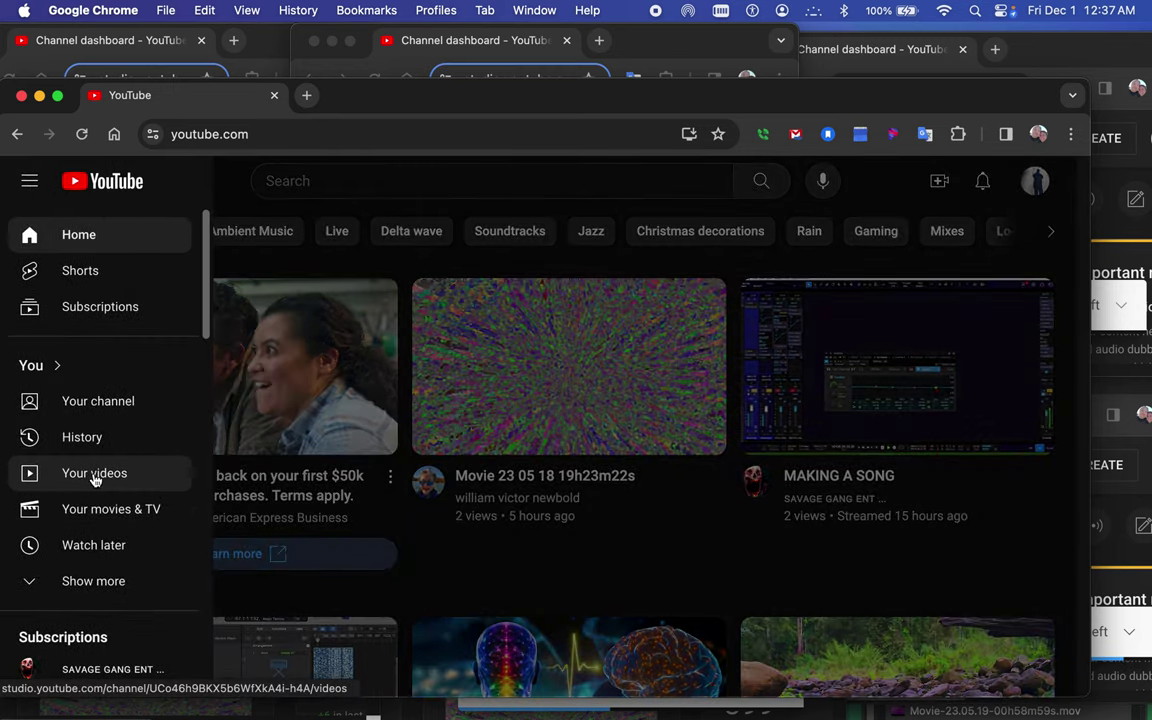
{"action": "left_click", "coordinate": [94, 478]}
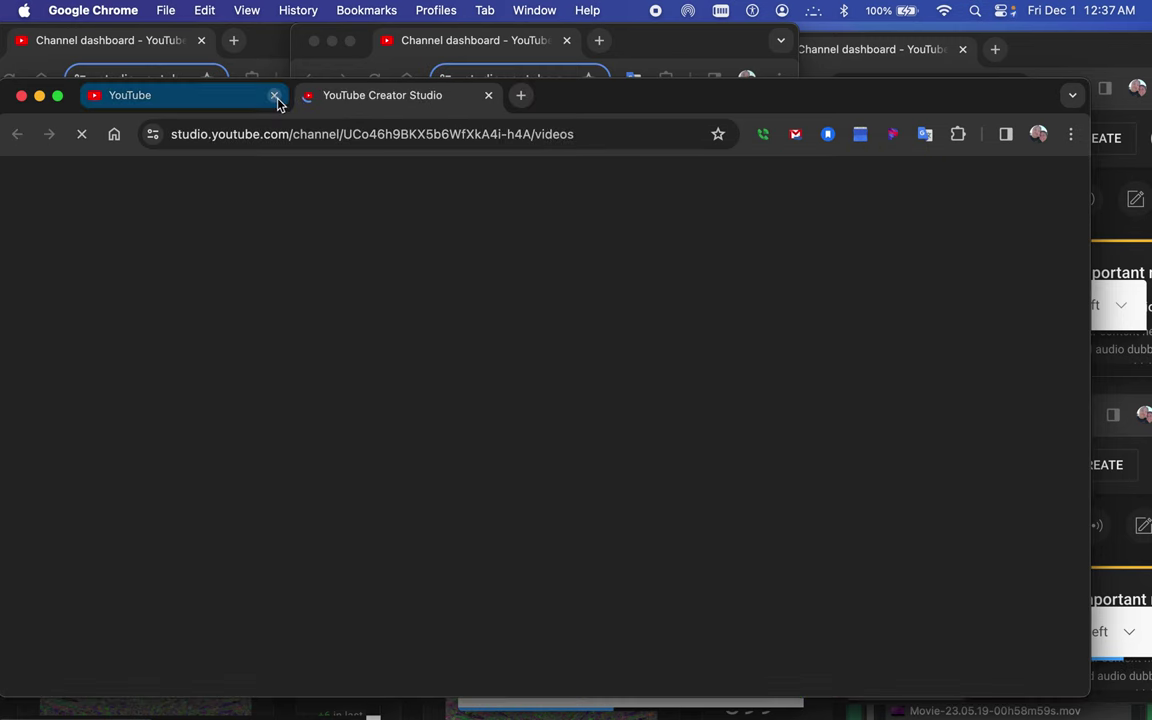
{"action": "left_click", "coordinate": [274, 96]}
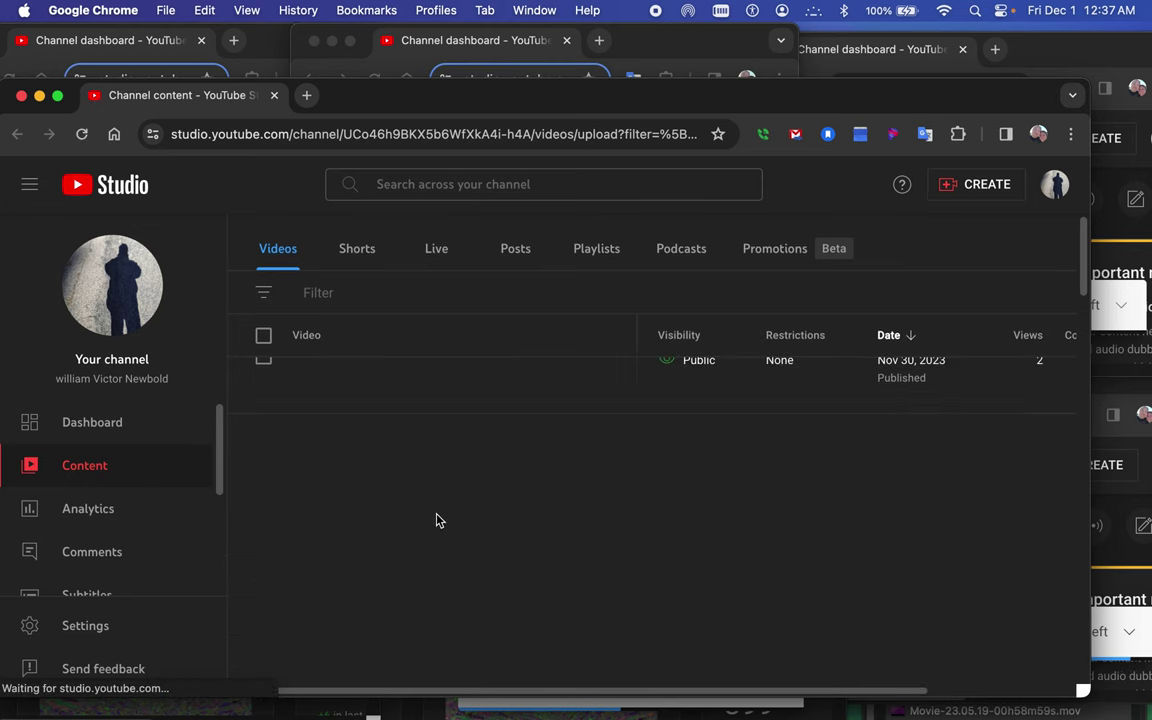
Switch YouTube Studio to the channel with 349 subscribers under the other accounts.
{"action": "left_click", "coordinate": [1058, 190]}
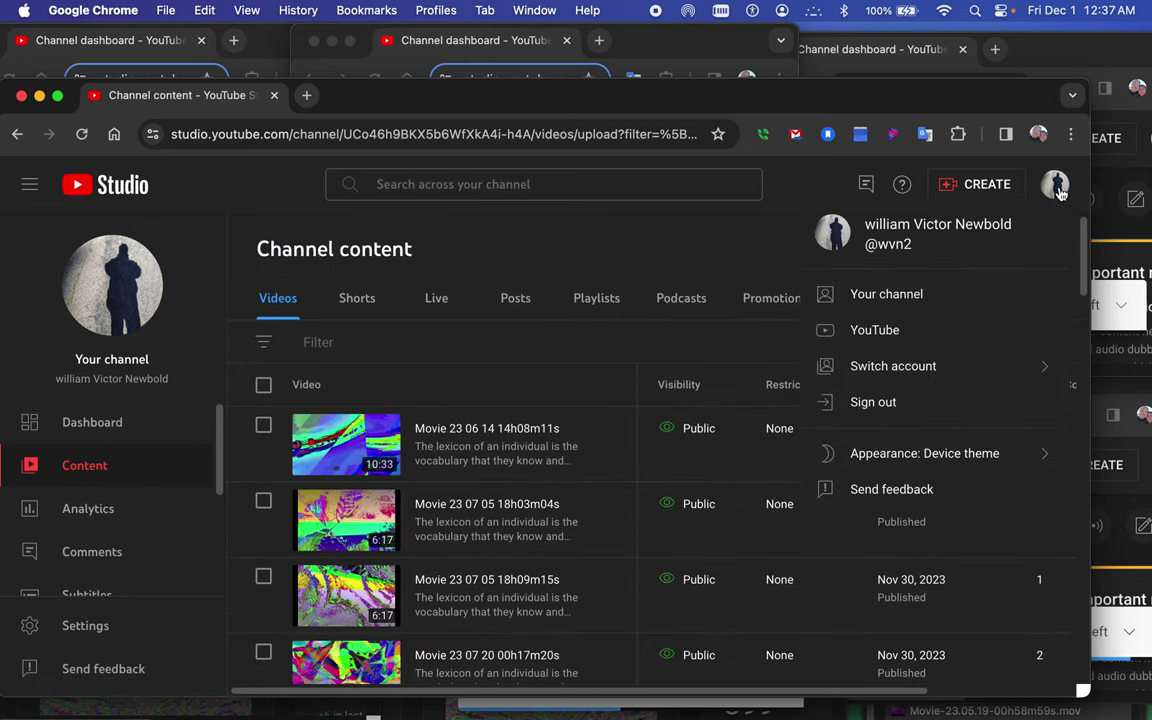
{"action": "left_click", "coordinate": [946, 369]}
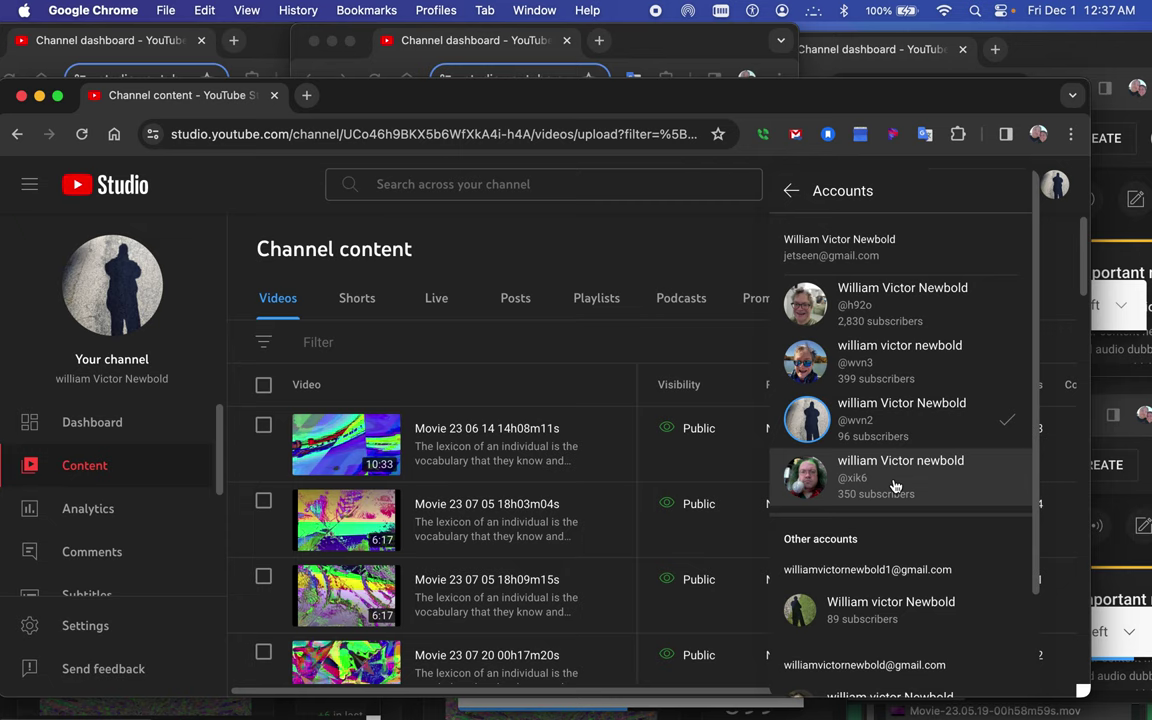
{"action": "scroll", "coordinate": [895, 486], "scroll_direction": "down", "scroll_amount": 3}
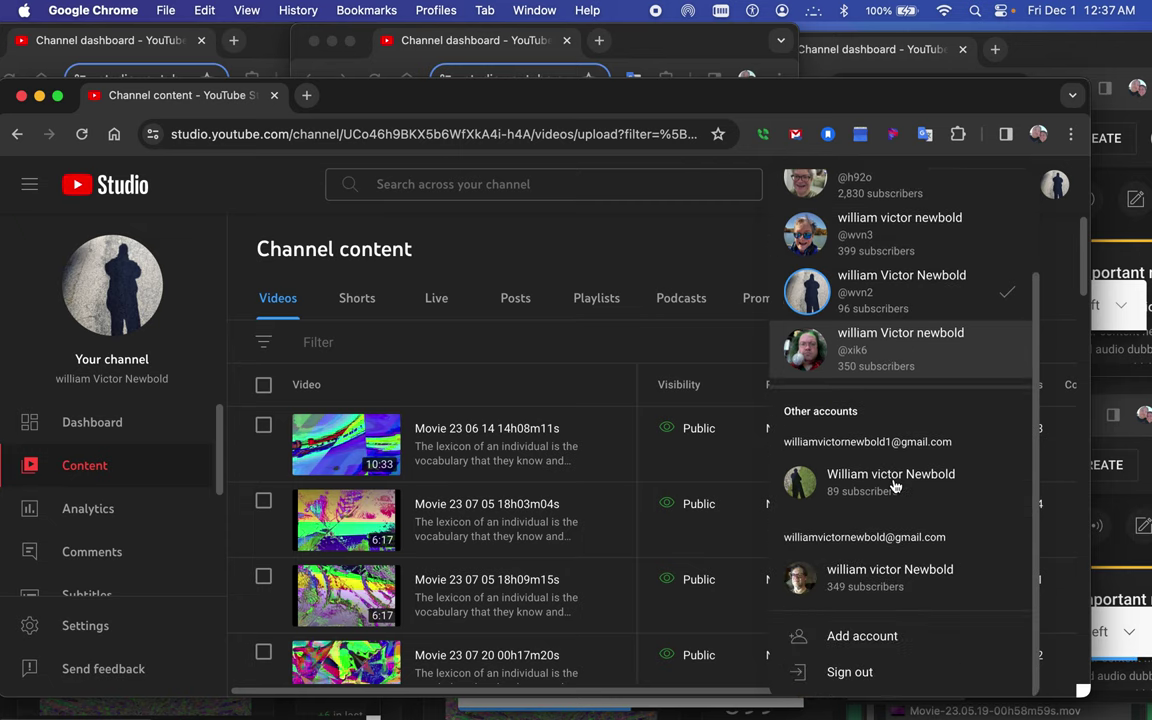
{"action": "left_click", "coordinate": [883, 574]}
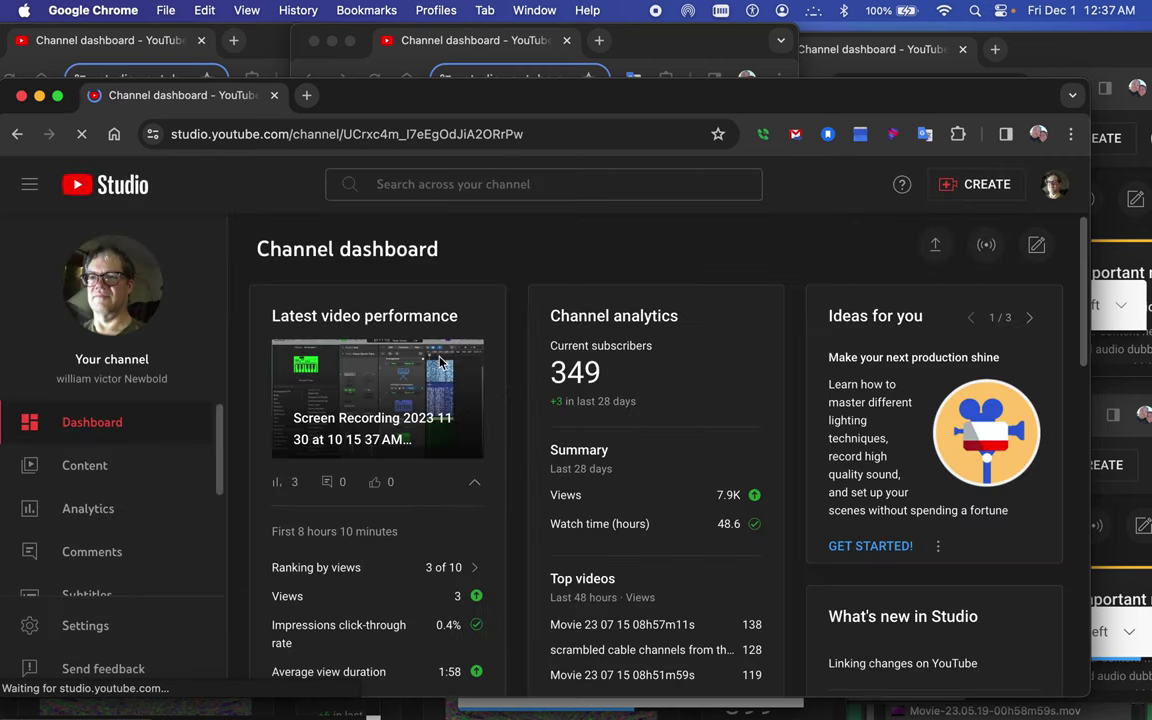
Open the channel's content list and filter the videos by Draft visibility.
{"action": "left_click", "coordinate": [100, 471]}
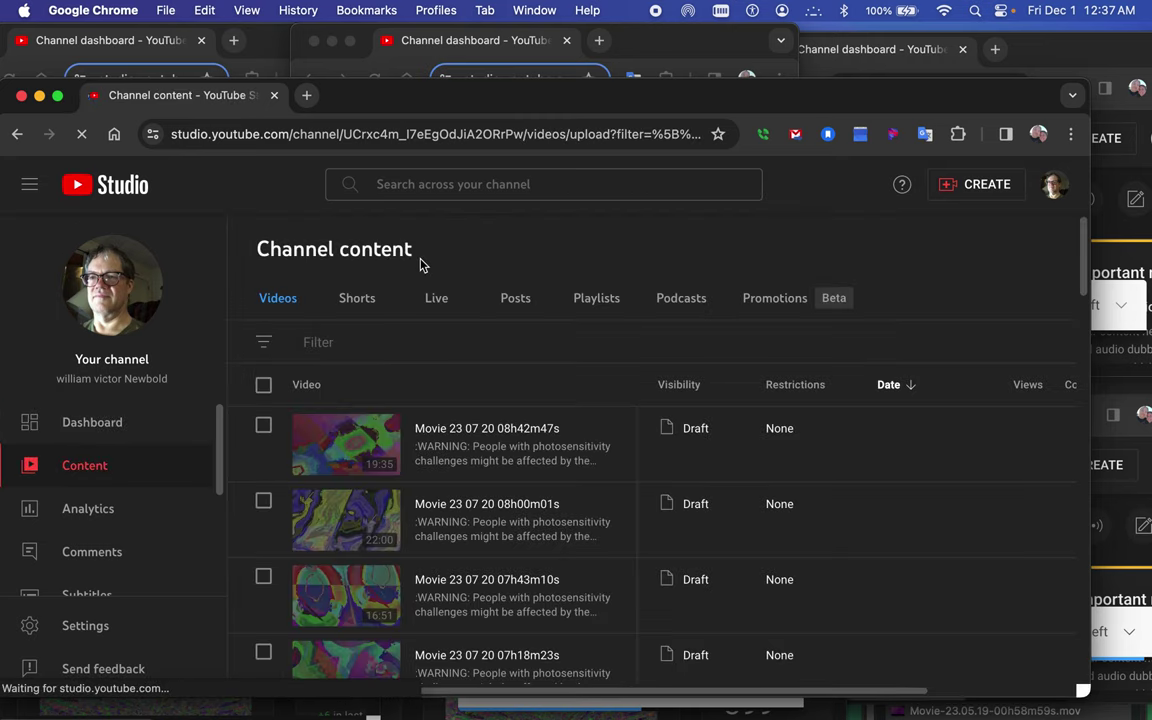
{"action": "left_click", "coordinate": [323, 345]}
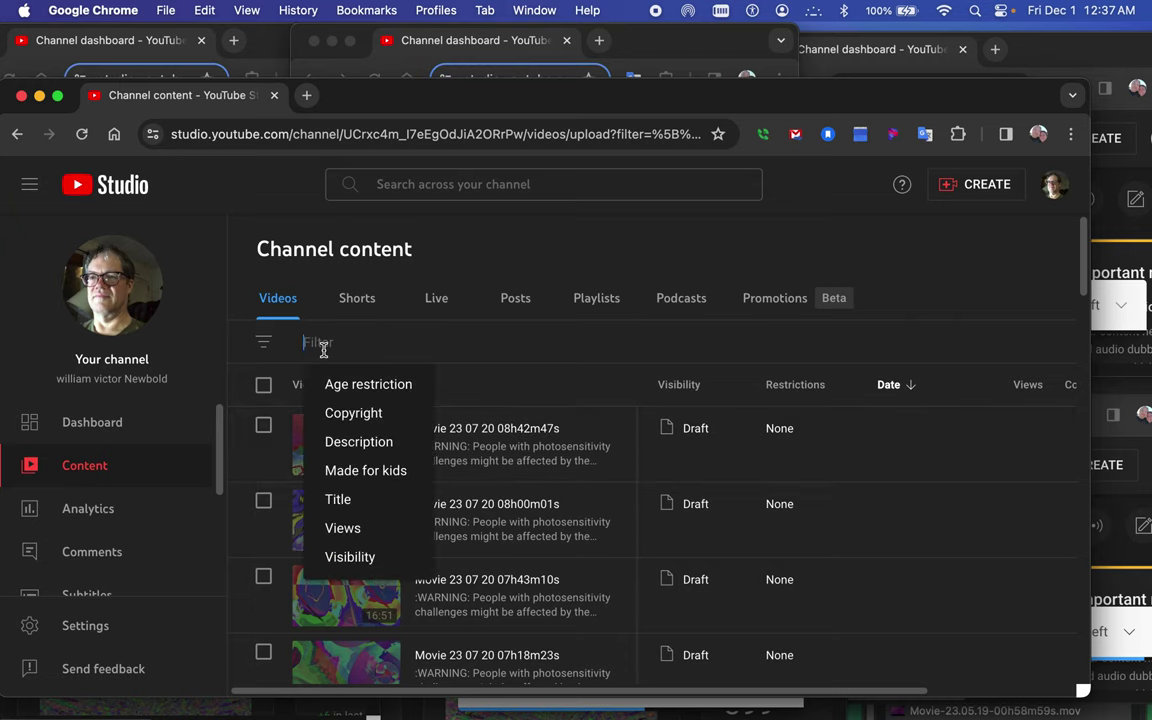
{"action": "left_click", "coordinate": [348, 560]}
{"action": "left_click", "coordinate": [355, 521]}
{"action": "left_click", "coordinate": [402, 567]}
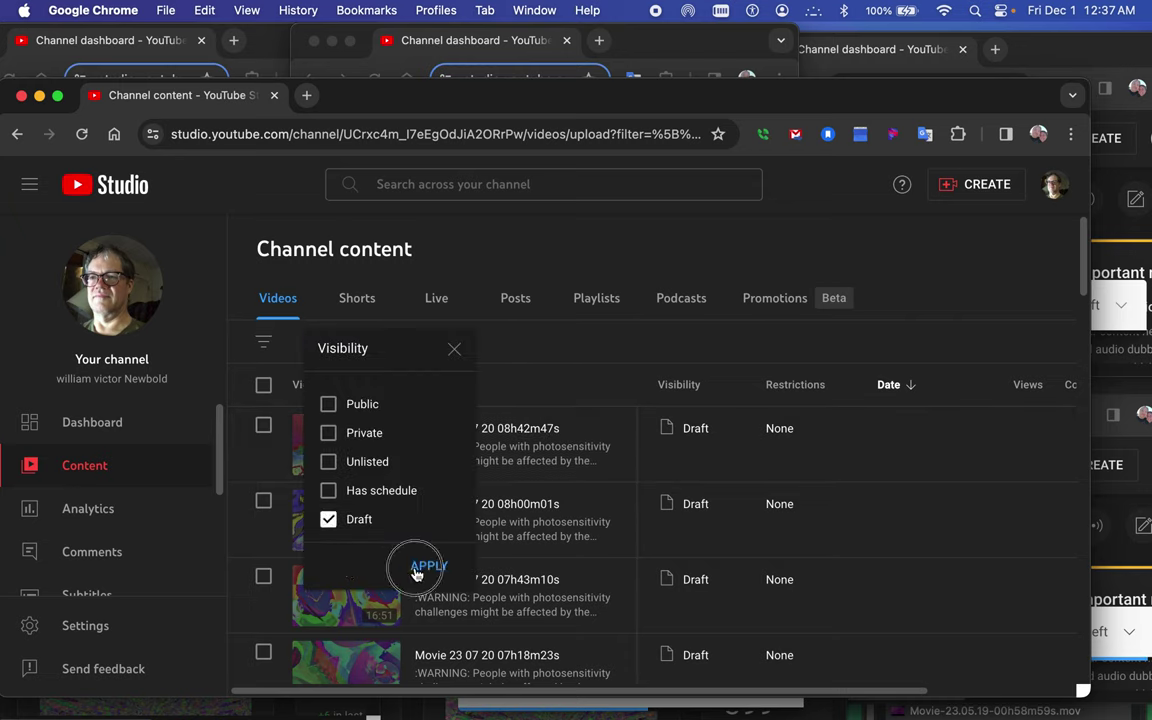
Set the draft list to 50 rows per page and load it down to its last row.
{"action": "scroll", "coordinate": [418, 572], "scroll_direction": "down", "scroll_amount": 10}
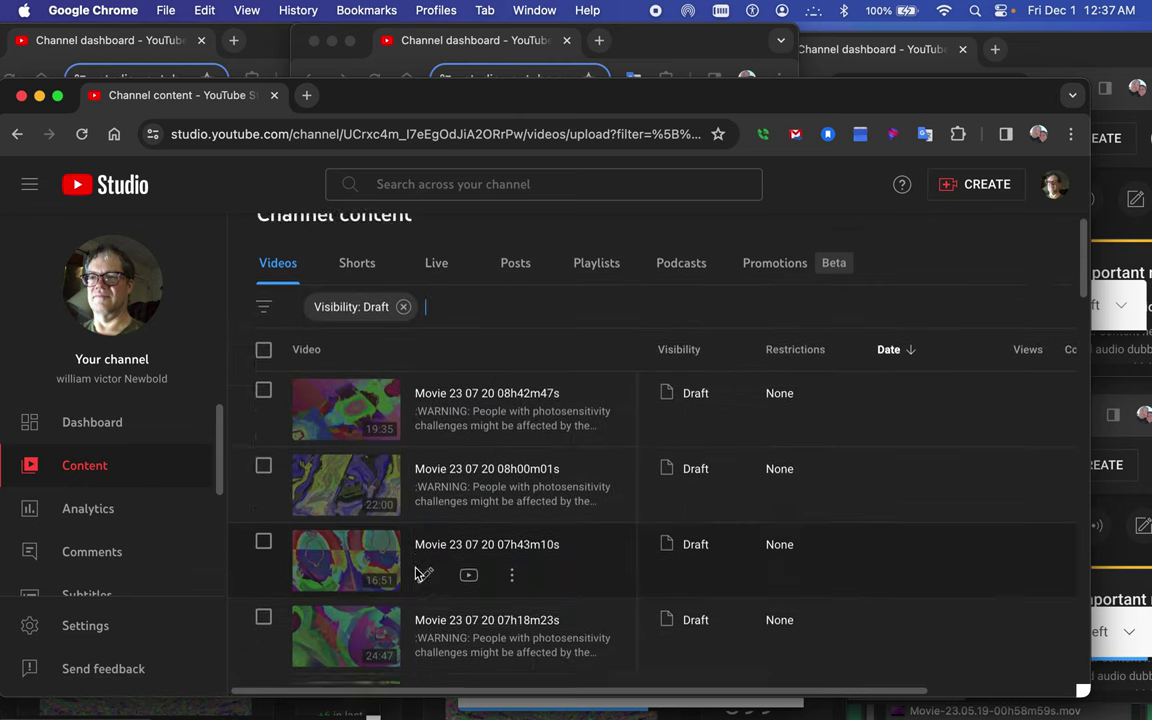
{"action": "scroll", "coordinate": [418, 572], "scroll_direction": "down", "scroll_amount": 3}
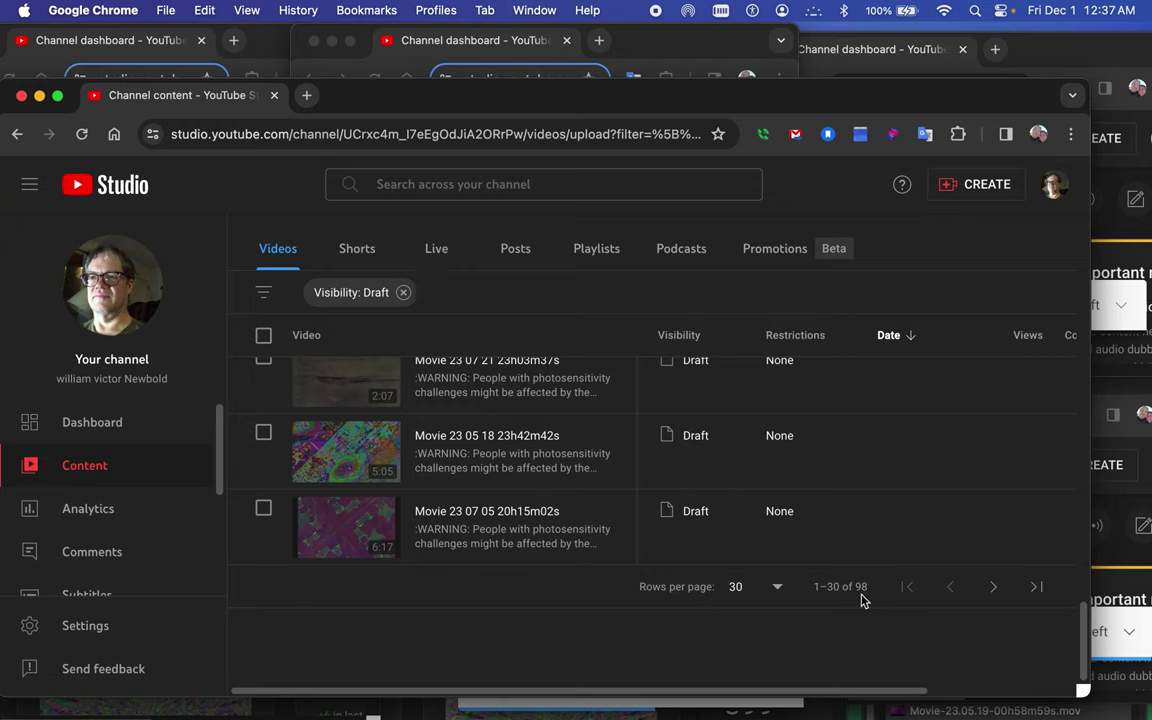
{"action": "left_click", "coordinate": [781, 591]}
{"action": "left_click", "coordinate": [772, 588]}
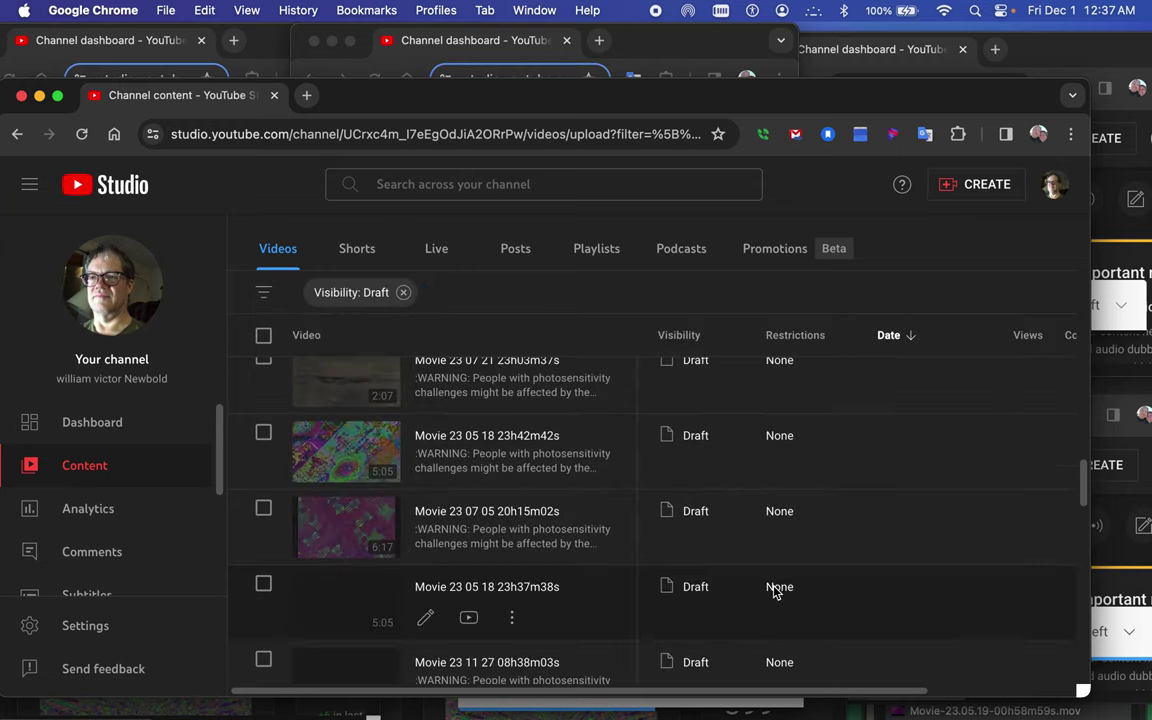
{"action": "scroll", "coordinate": [666, 555], "scroll_direction": "down", "scroll_amount": 5}
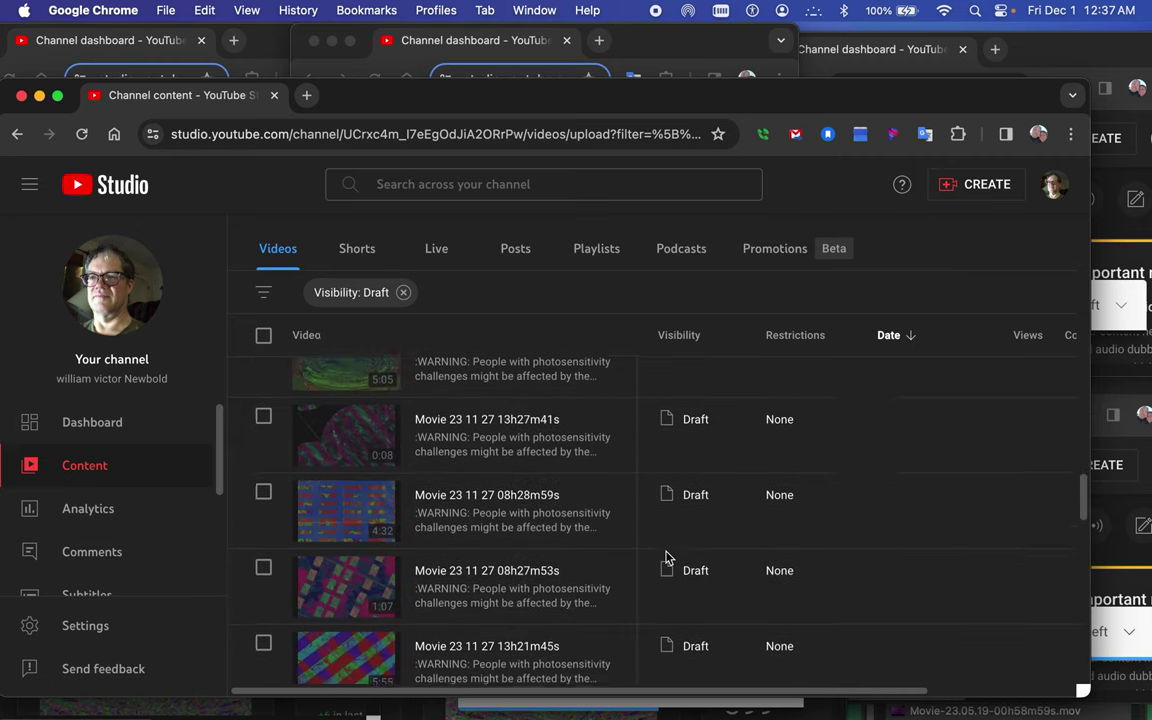
{"action": "scroll", "coordinate": [666, 557], "scroll_direction": "down", "scroll_amount": 10}
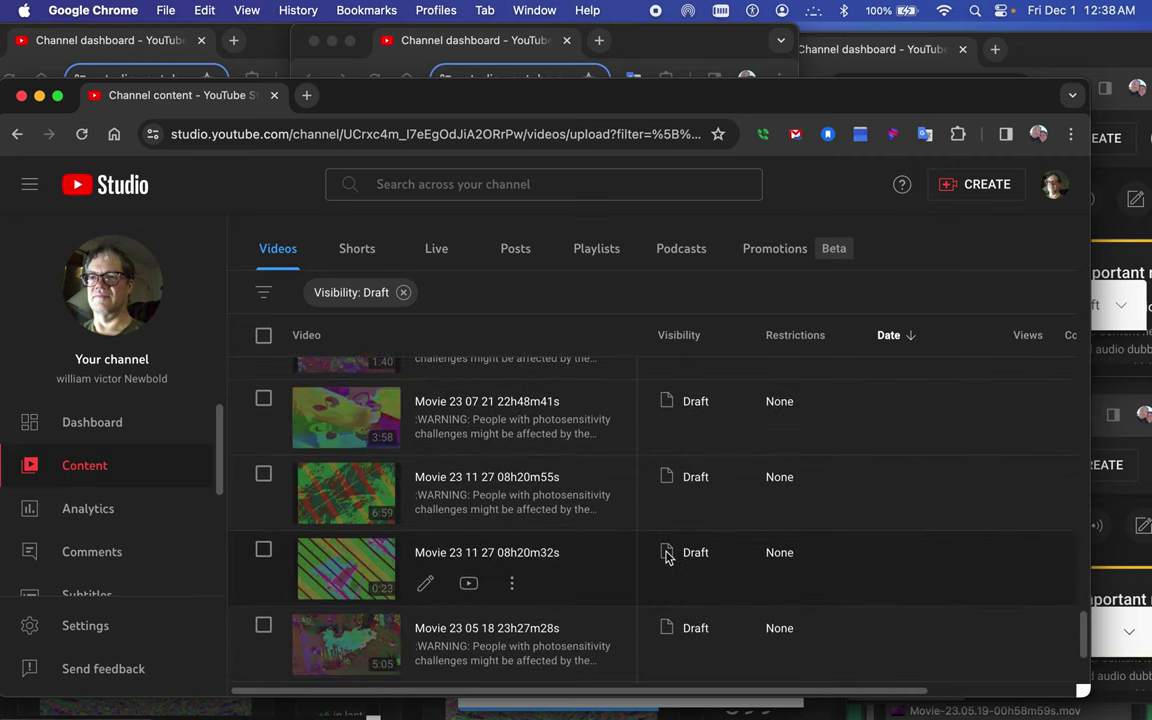
{"action": "scroll", "coordinate": [666, 555], "scroll_direction": "down", "scroll_amount": 5}
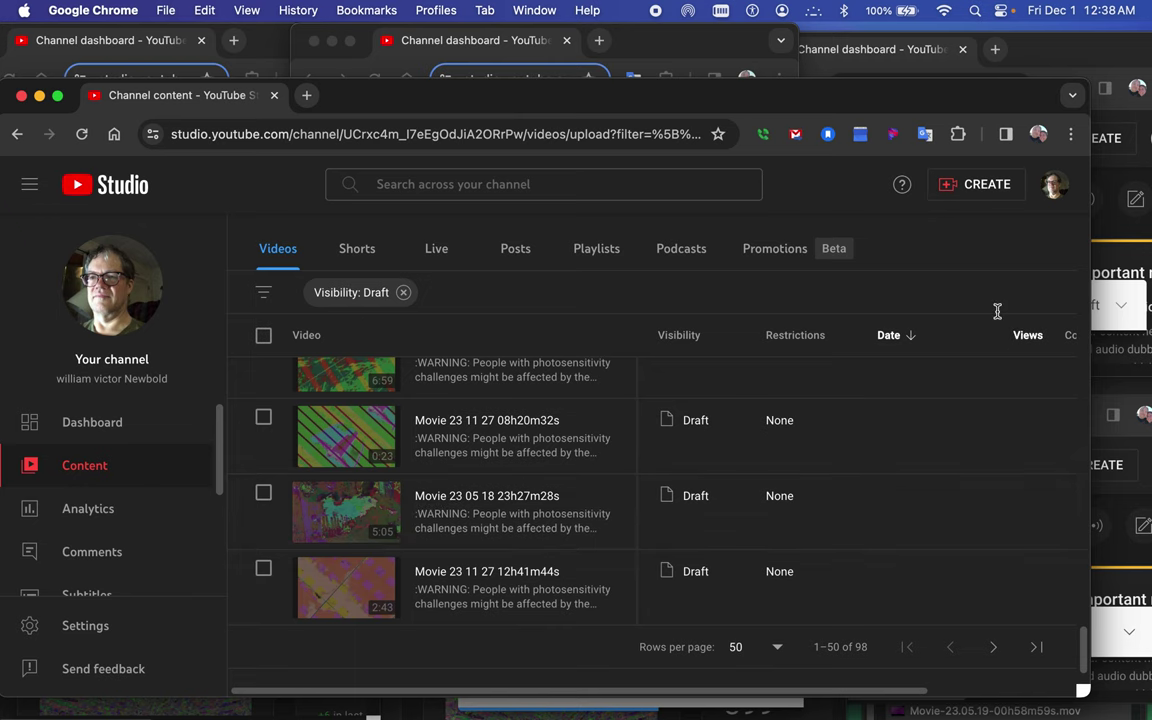
Open Developer Tools for the draft list, run the copied auto-publish script in the console, and bring the Studio window to the front.
{"action": "left_click", "coordinate": [1070, 134]}
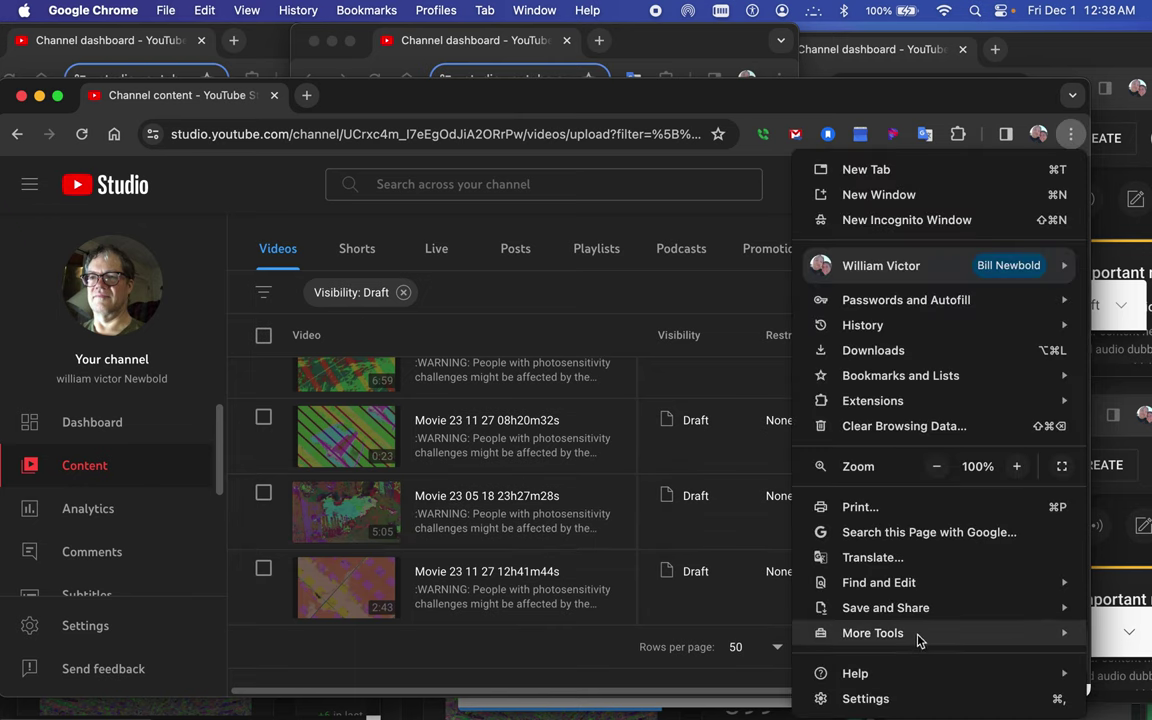
{"action": "mouse_move", "coordinate": [920, 641]}
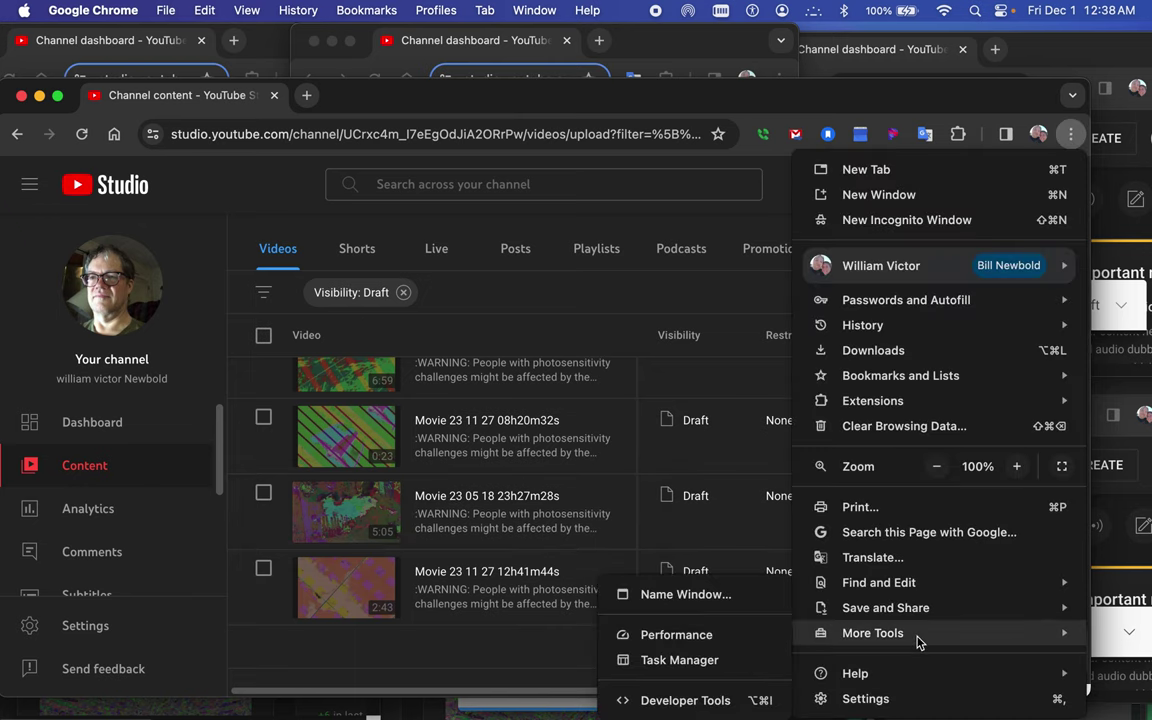
{"action": "left_click", "coordinate": [710, 700]}
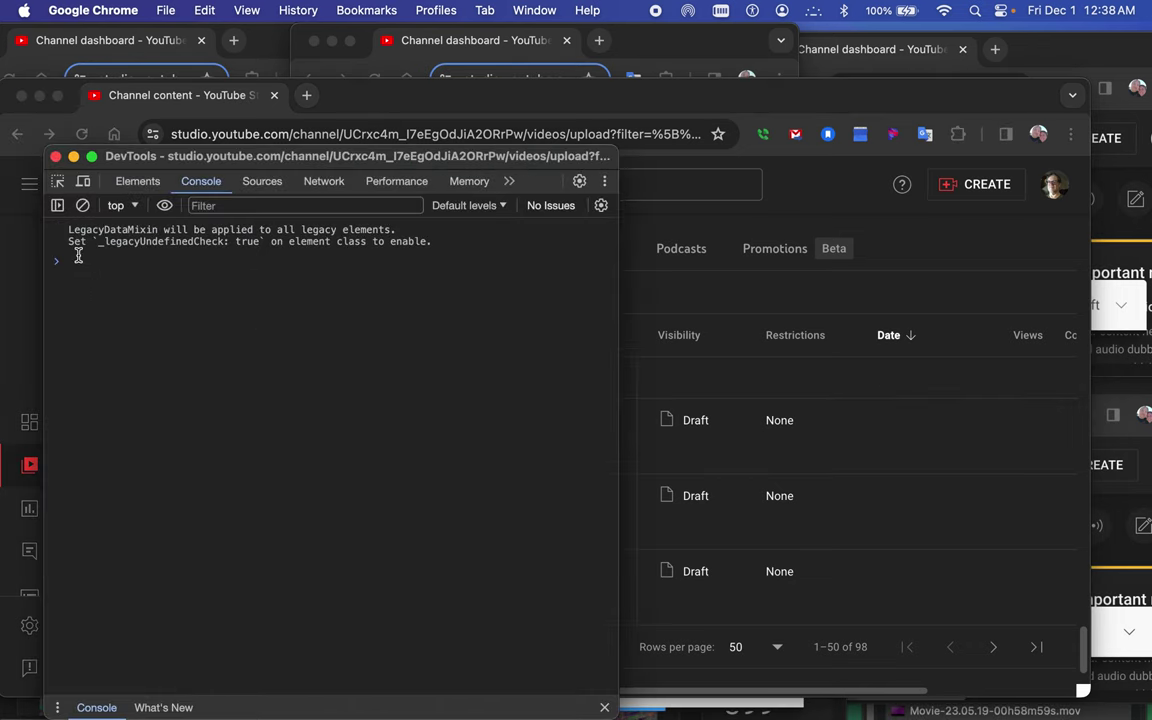
{"action": "left_click", "coordinate": [77, 256]}
{"action": "key", "text": "super+v"}
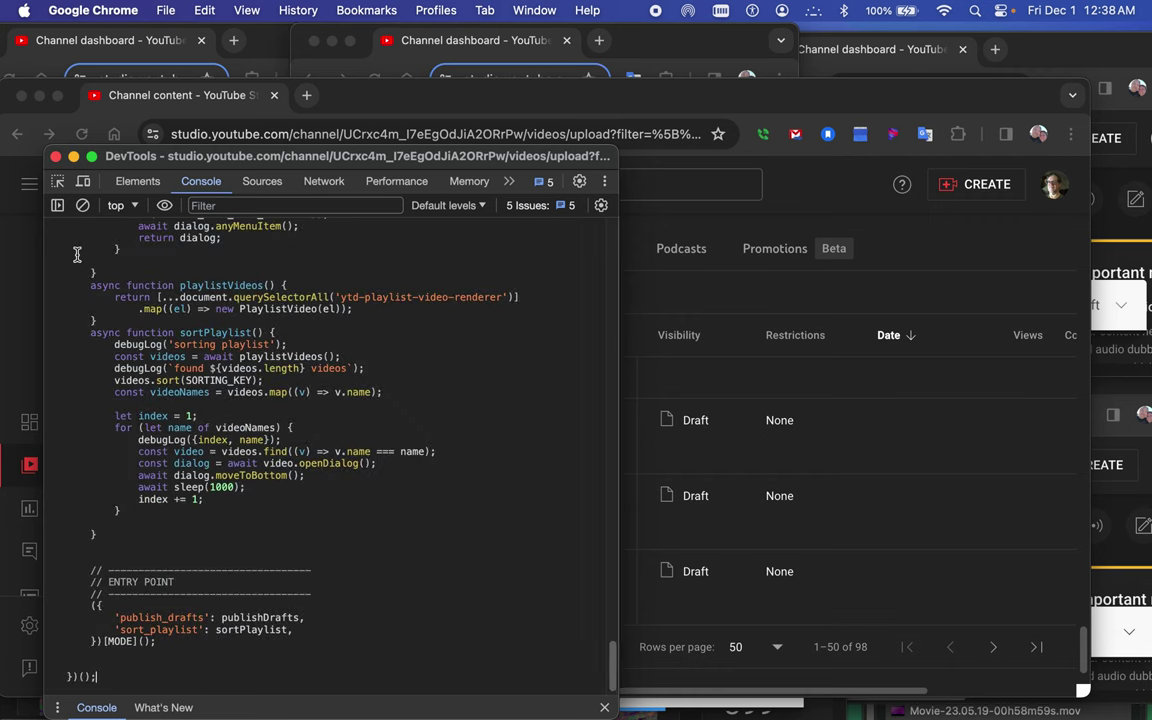
{"action": "key", "text": "Return"}
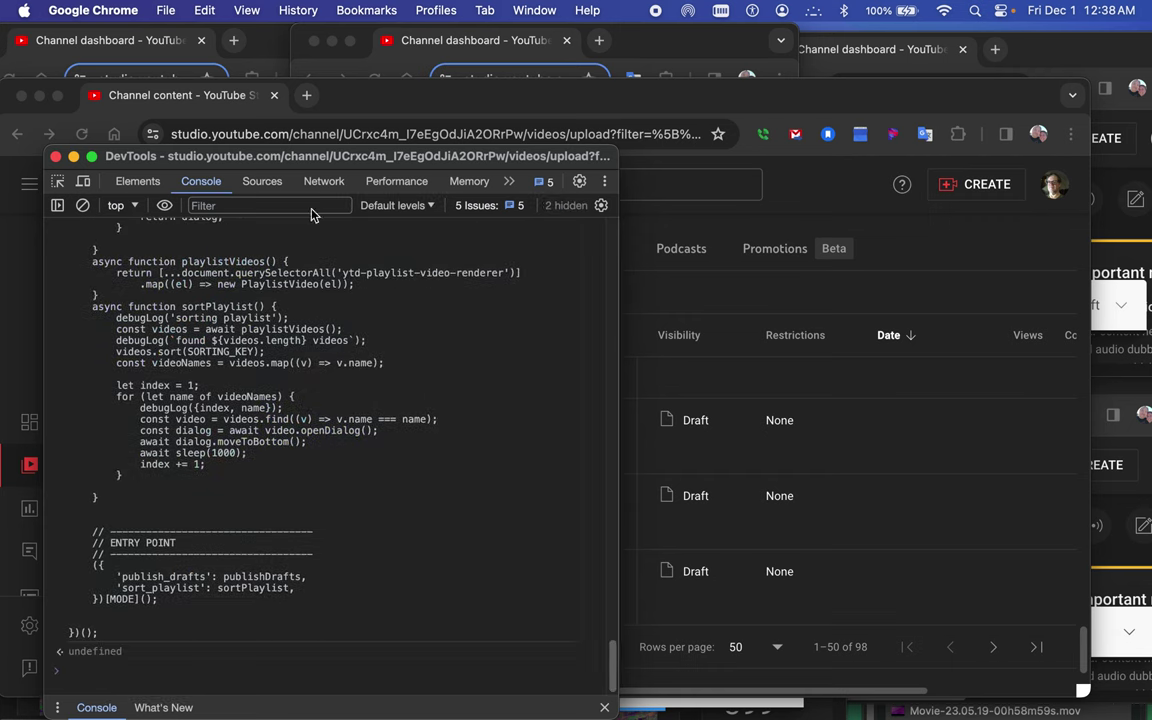
{"action": "left_click", "coordinate": [694, 98]}
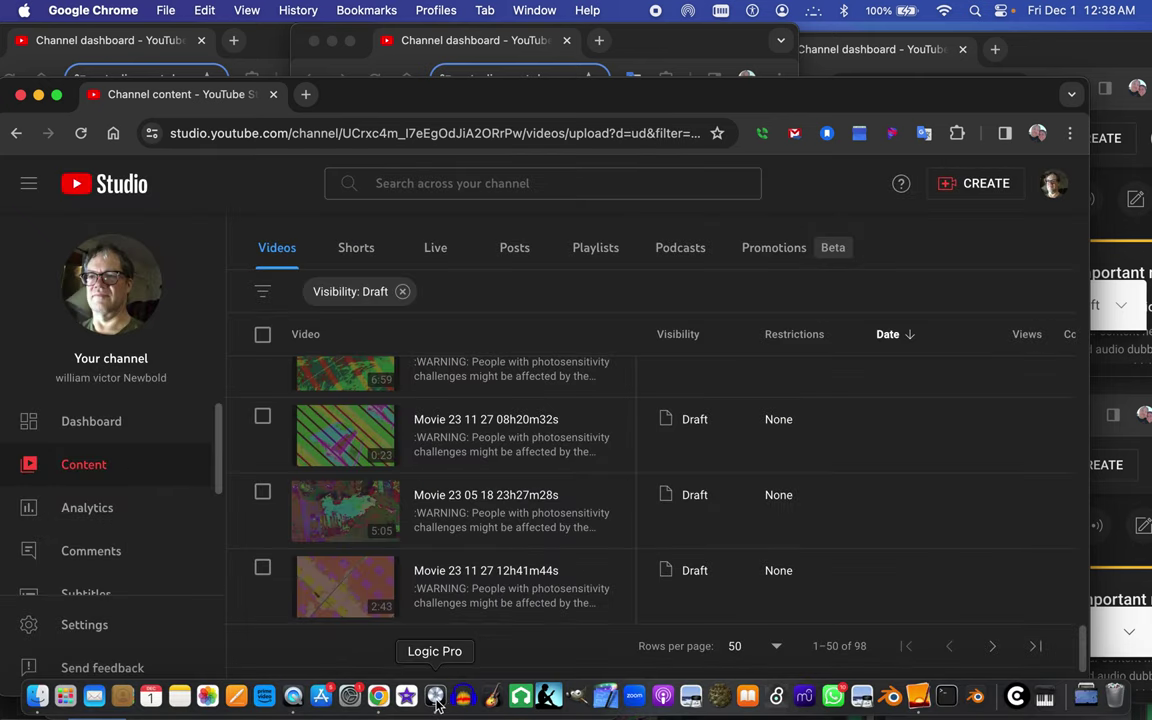
Switch to Logic Pro, raise the Cinema Strings track volume to -2.9 dB, and bring the lower tracks into view.
{"action": "left_click", "coordinate": [436, 705]}
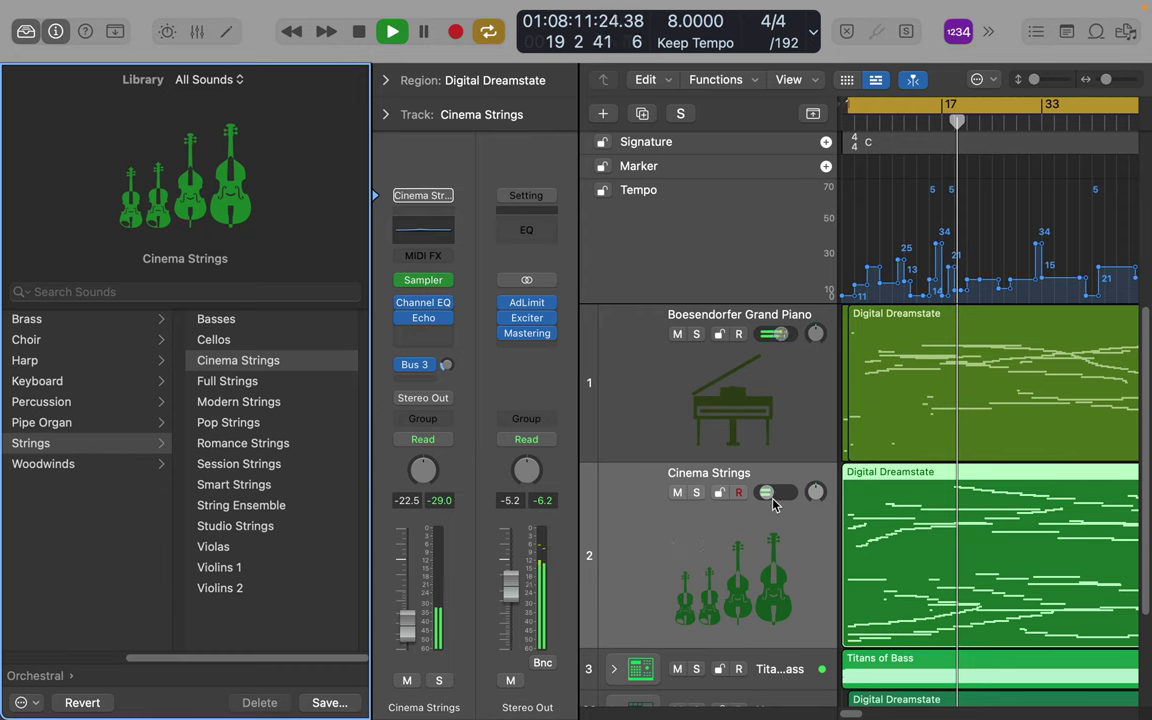
{"action": "left_click_drag", "start_coordinate": [765, 492], "coordinate": [793, 496]}
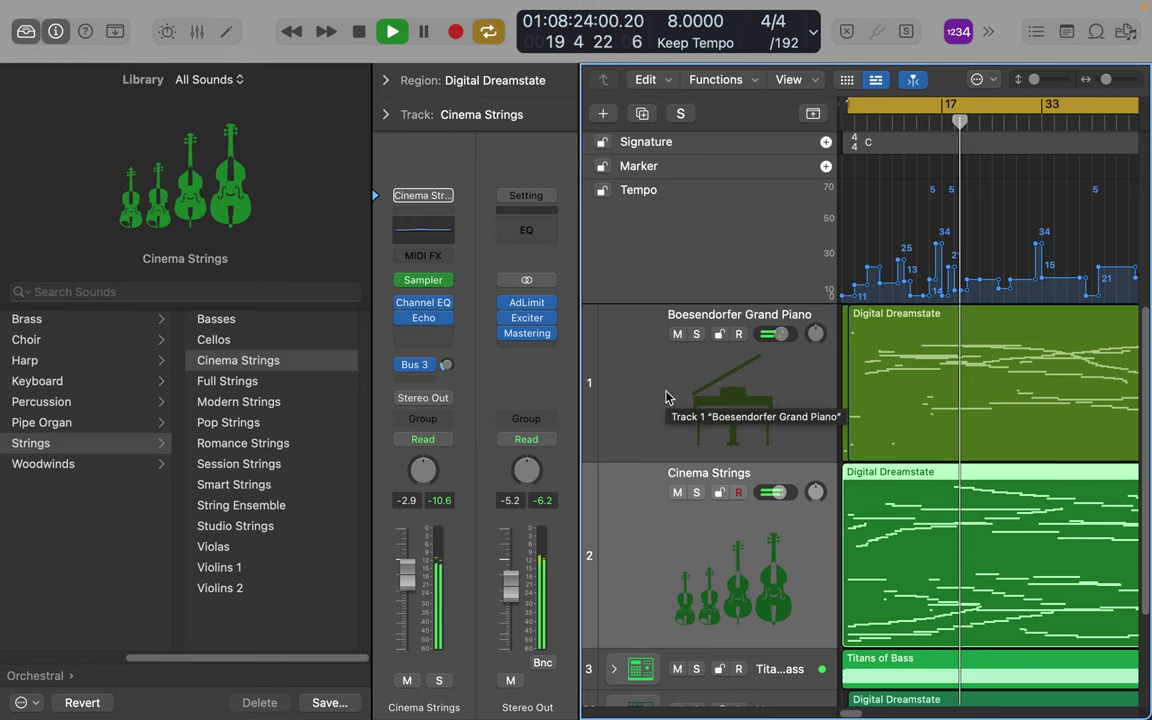
{"action": "scroll", "coordinate": [656, 550], "scroll_direction": "down", "scroll_amount": 4}
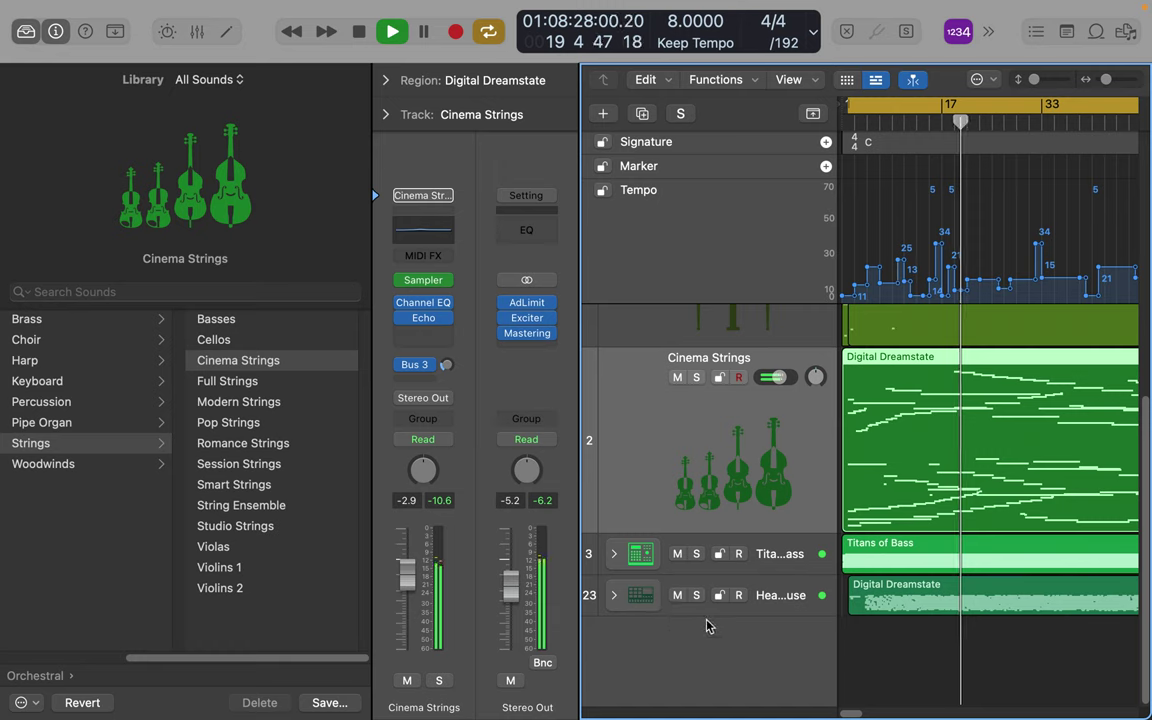
Lock track 23 and the Titans of Bass track above it against changes.
{"action": "left_click", "coordinate": [720, 596]}
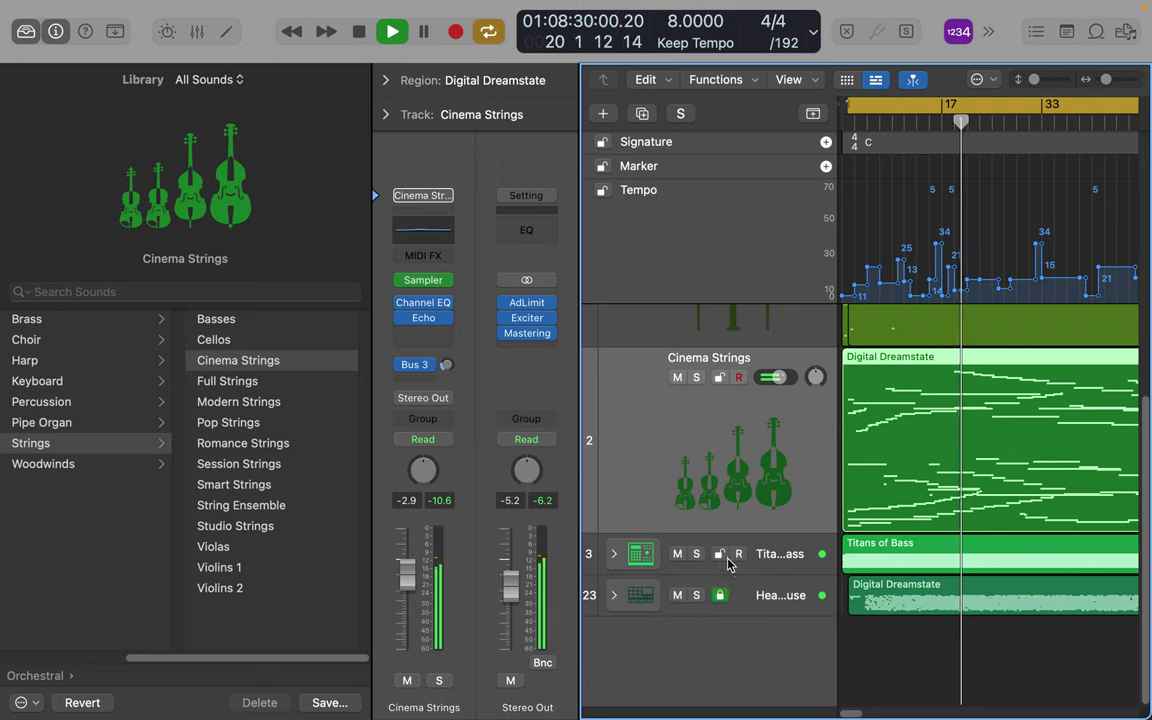
{"action": "left_click", "coordinate": [720, 555]}
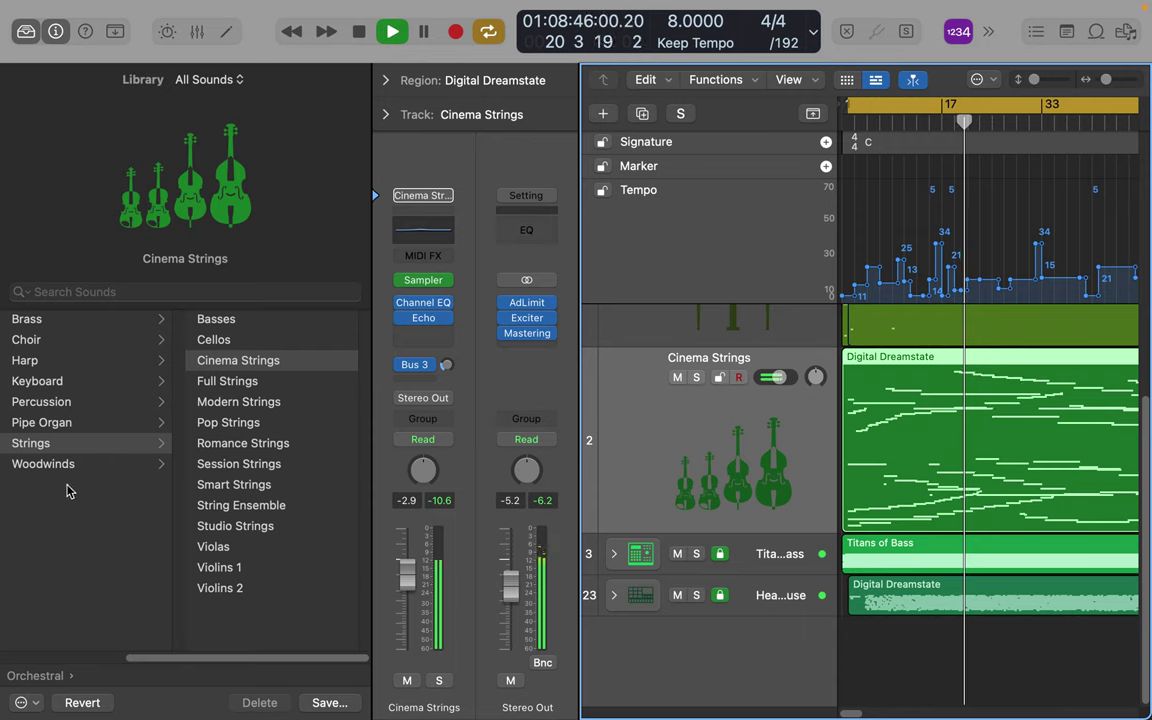
Replace the Cinema Strings sound on track 2 with the Studio Violins 2 patch from the Studio Strings library category.
{"action": "scroll", "coordinate": [60, 486], "scroll_direction": "left", "scroll_amount": 5}
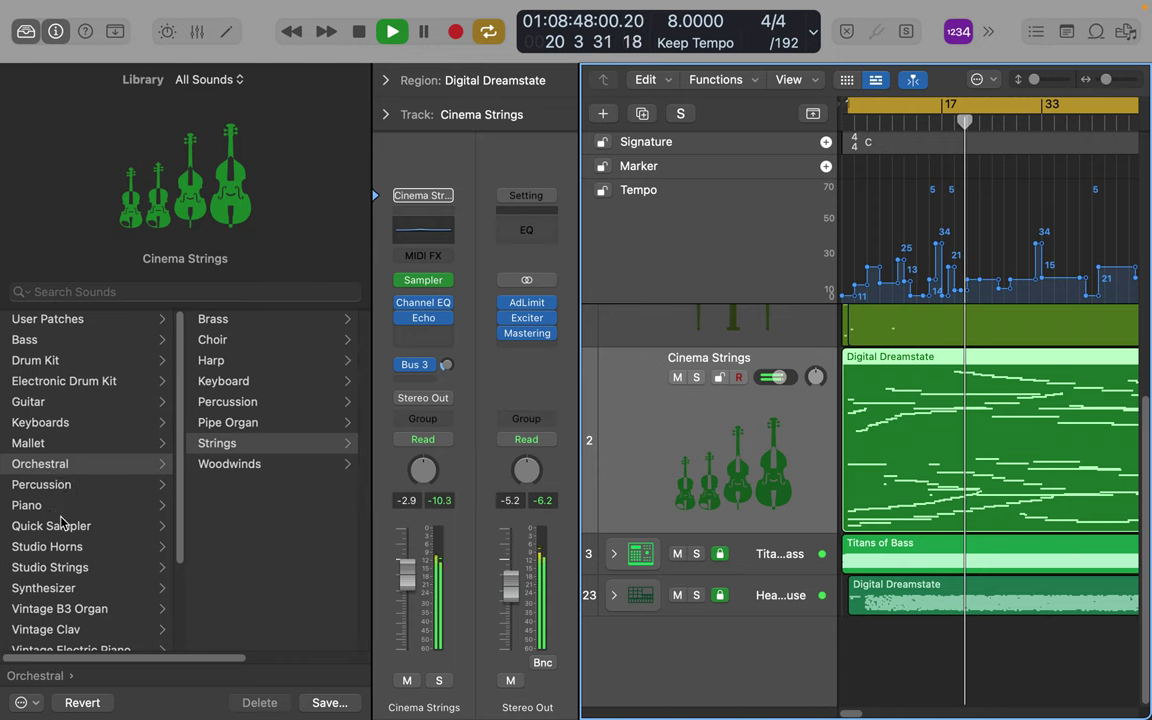
{"action": "left_click", "coordinate": [45, 568]}
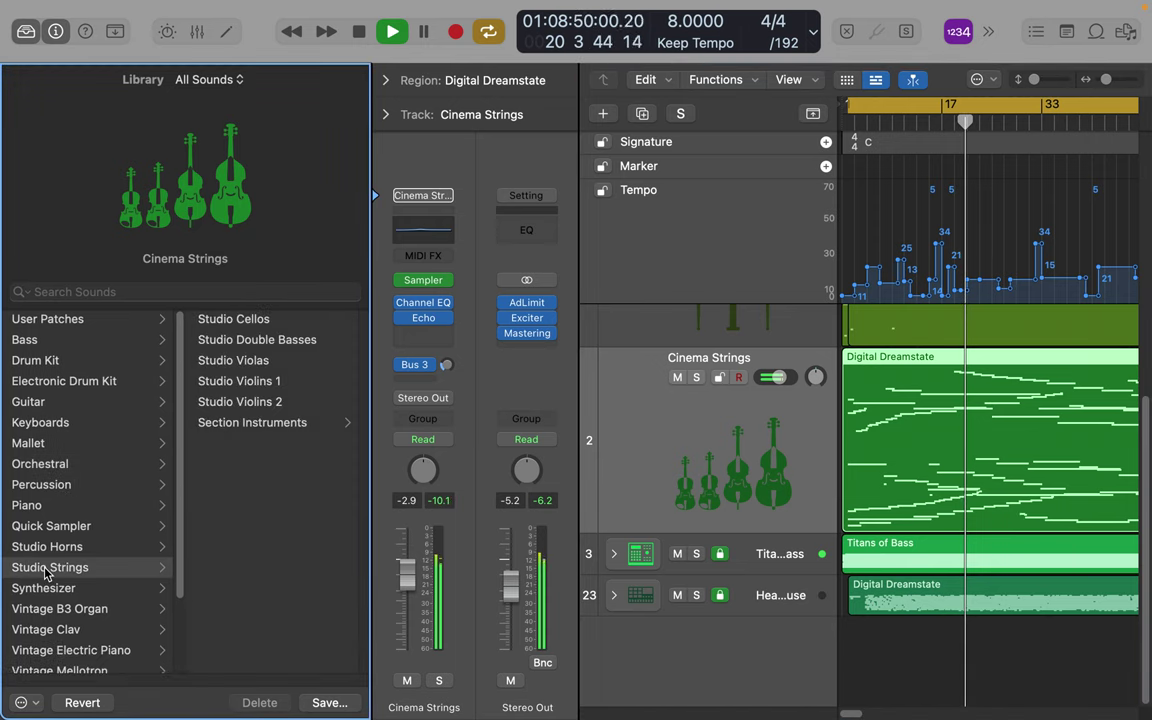
{"action": "left_click", "coordinate": [255, 424]}
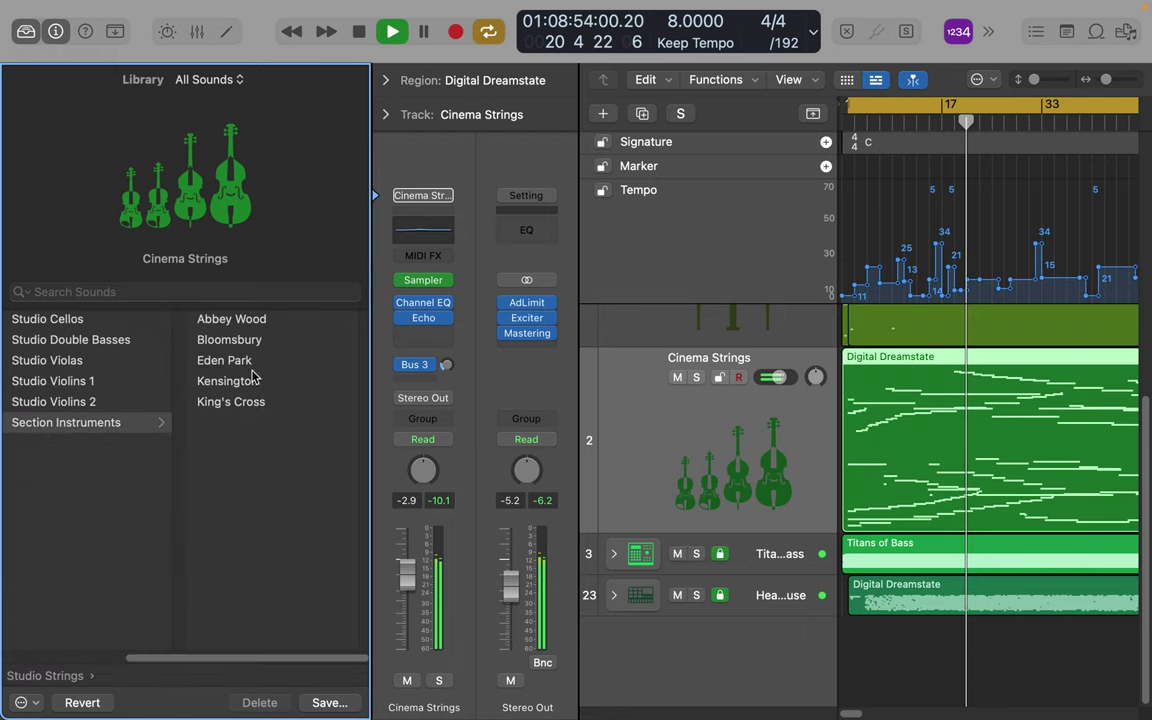
{"action": "left_click", "coordinate": [82, 404]}
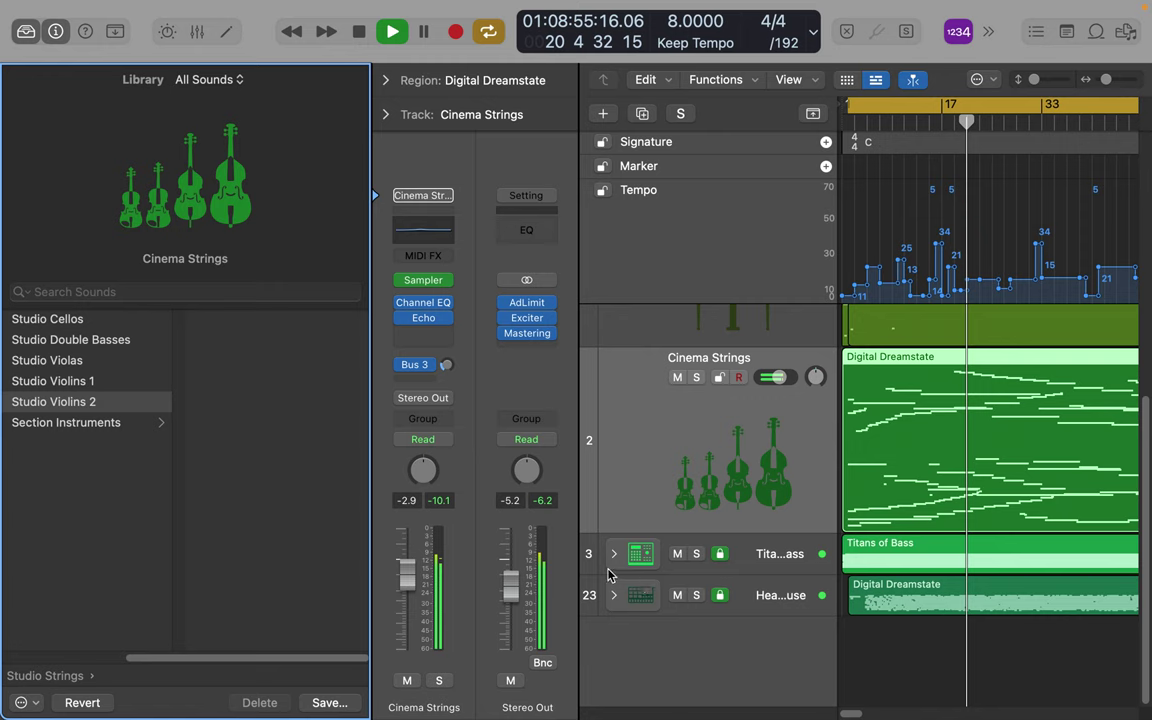
Switch to Chrome, check the upload progress in each channel dashboard window, and bring the channel content window back to the front.
{"action": "mouse_move", "coordinate": [492, 703]}
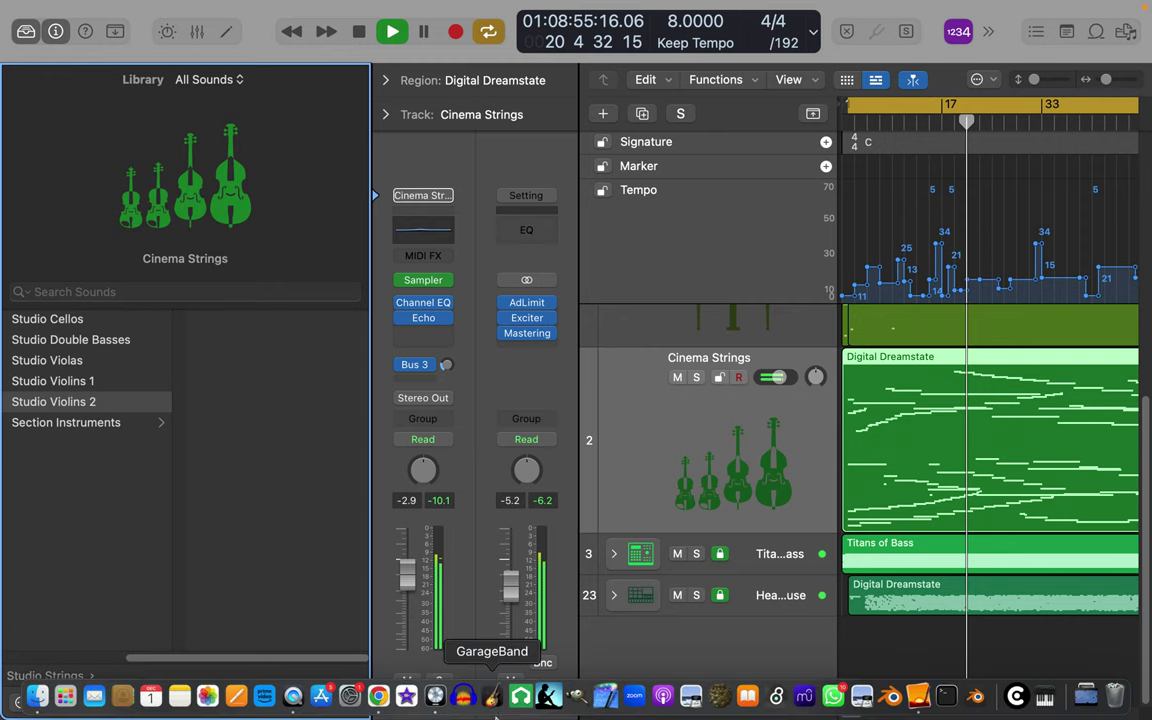
{"action": "left_click", "coordinate": [378, 696]}
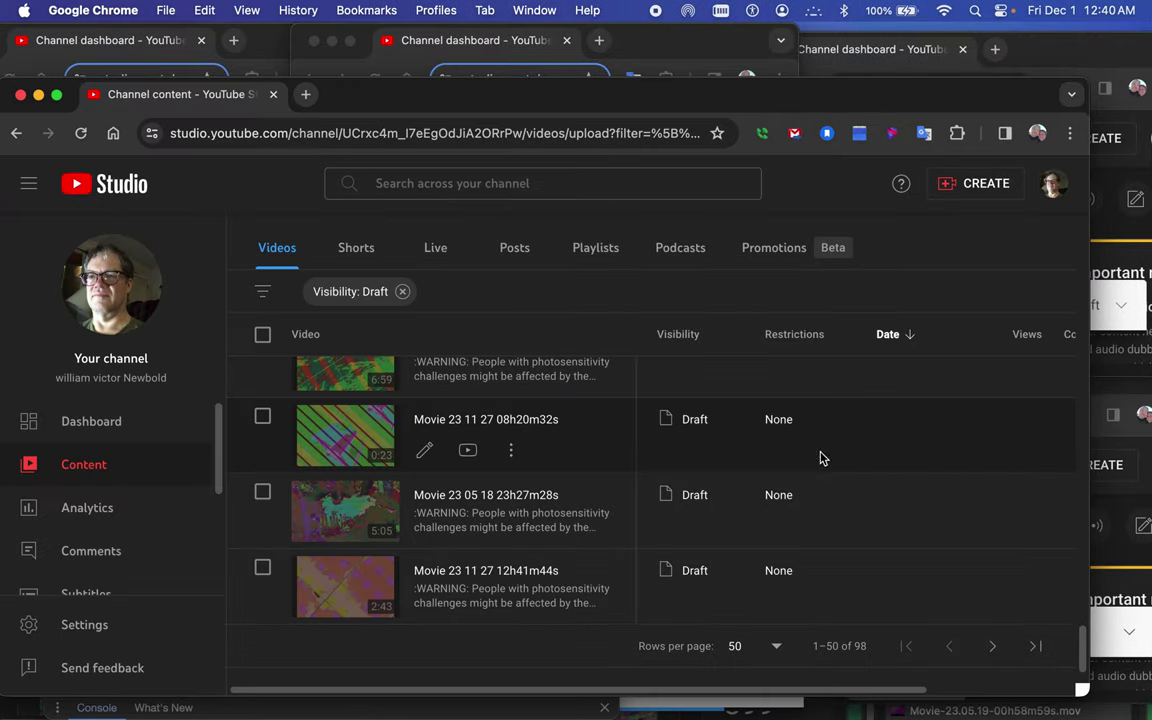
{"action": "left_click", "coordinate": [863, 466]}
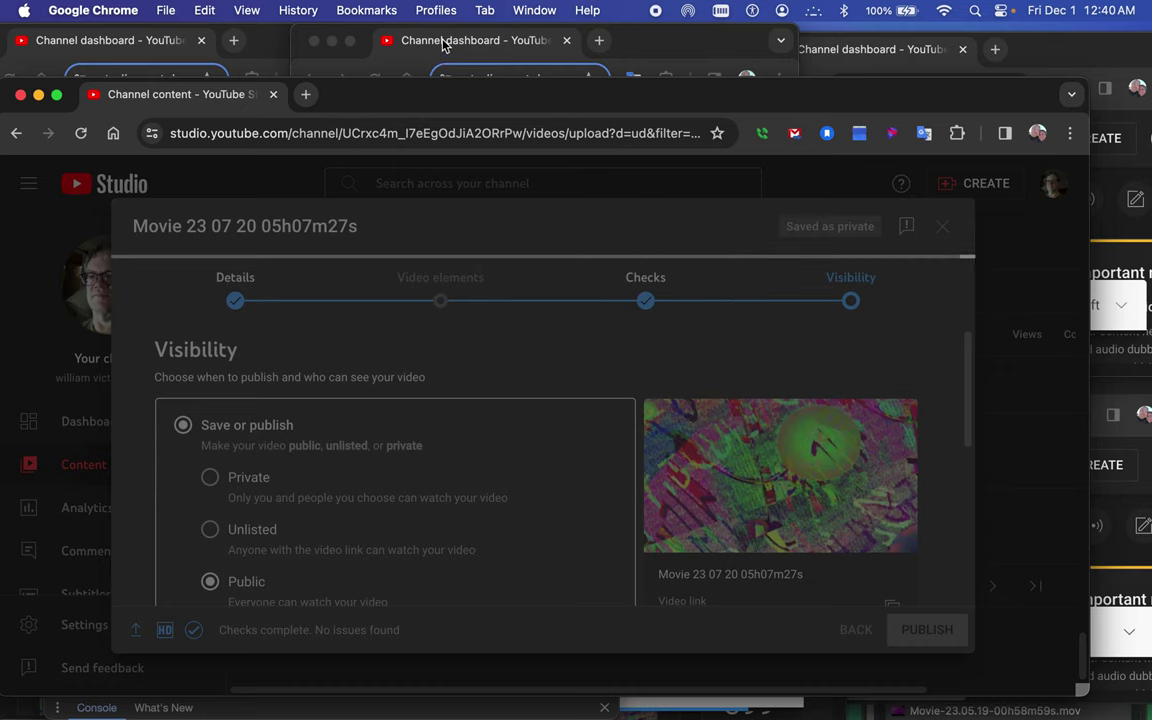
{"action": "left_click", "coordinate": [397, 67]}
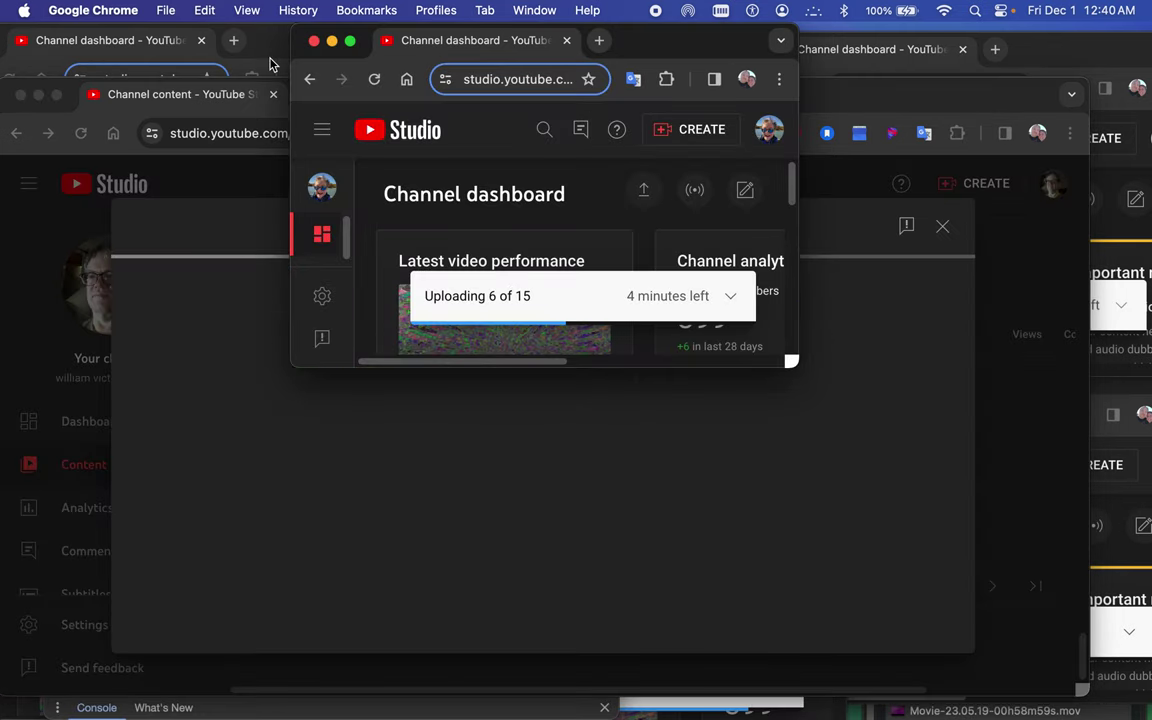
{"action": "left_click", "coordinate": [150, 50]}
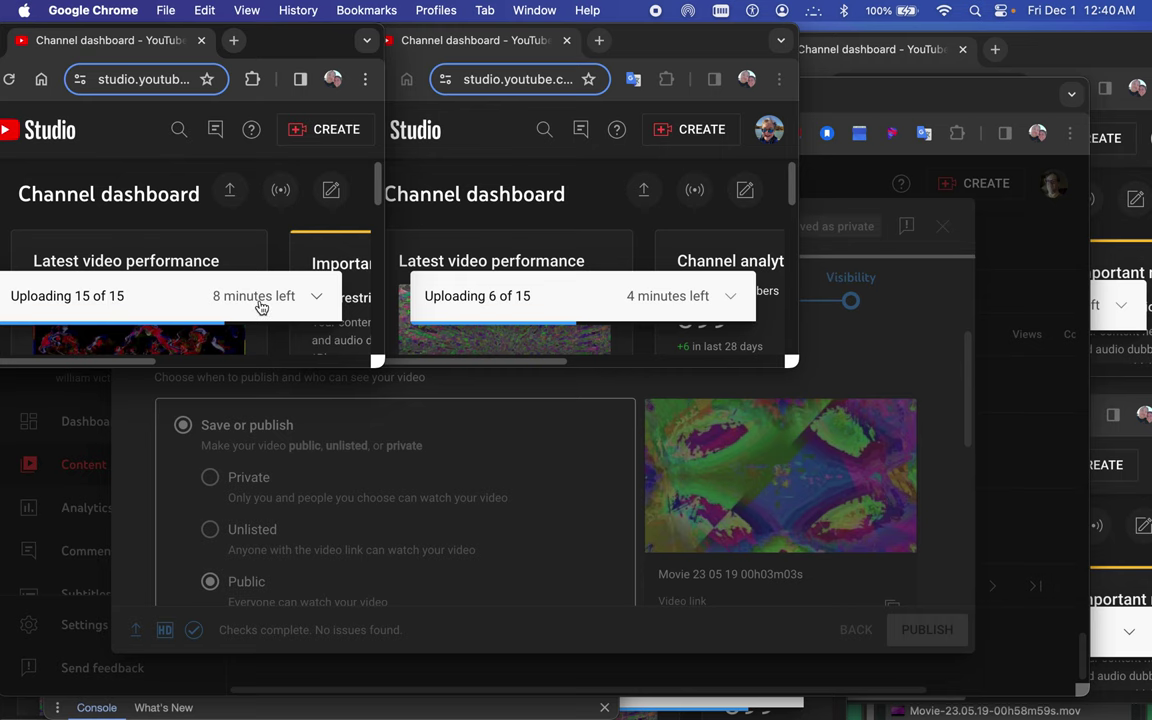
{"action": "left_click", "coordinate": [910, 53]}
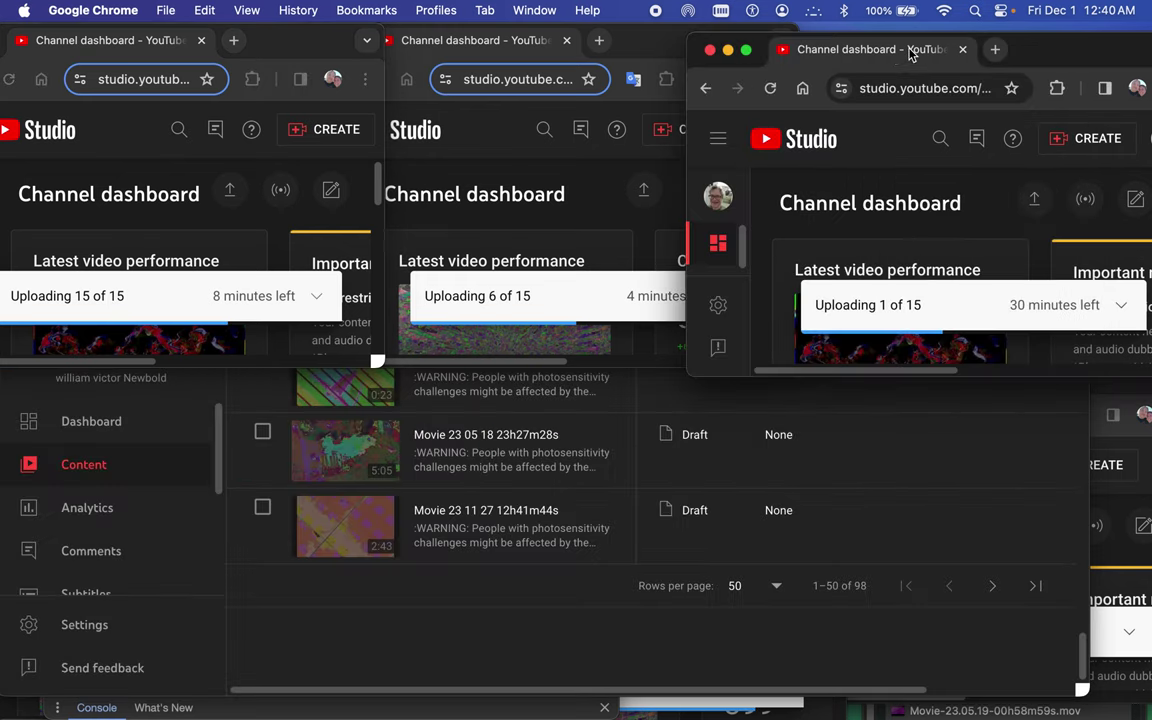
{"action": "left_click", "coordinate": [1105, 635]}
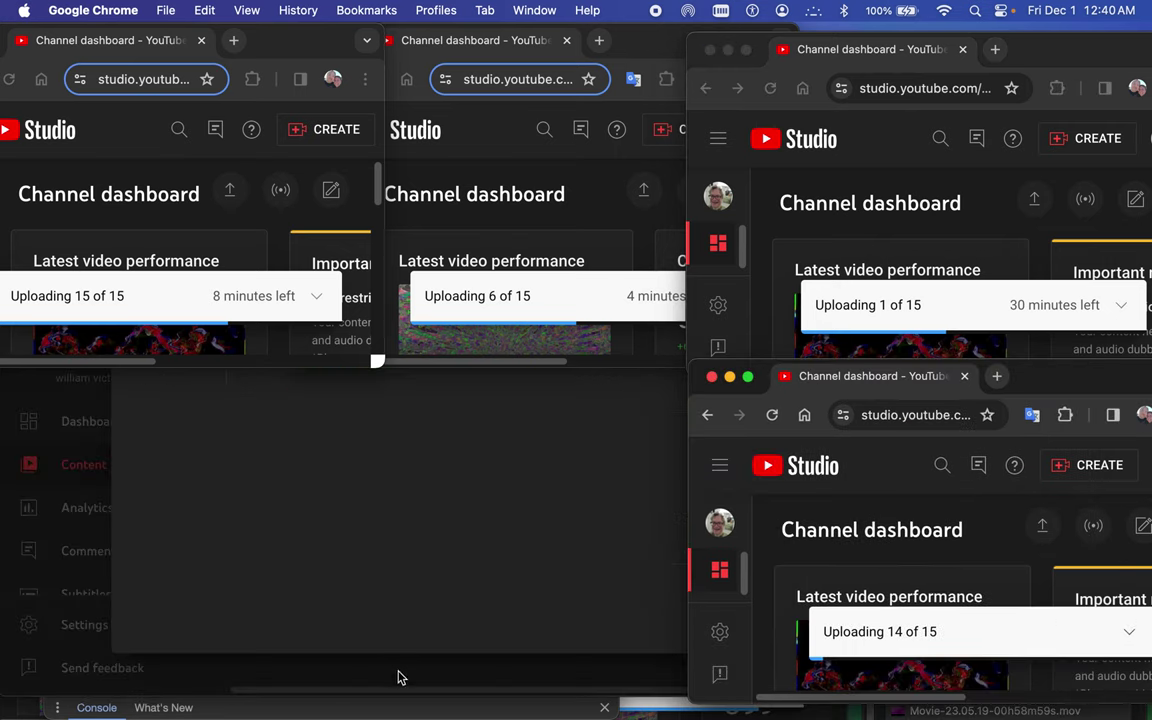
{"action": "left_click", "coordinate": [418, 556]}
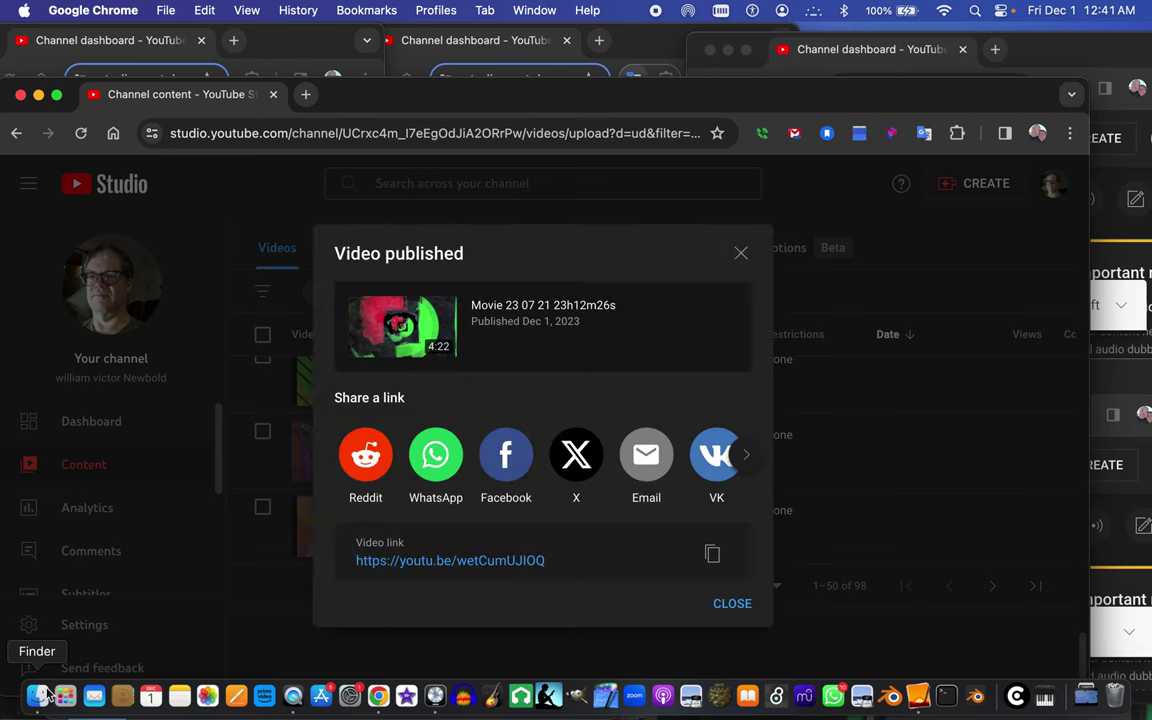
Switch to Finder, bring the lower "set of two videos 1" window forward at the end of its movie list, and enlarge it.
{"action": "key", "text": "Escape"}
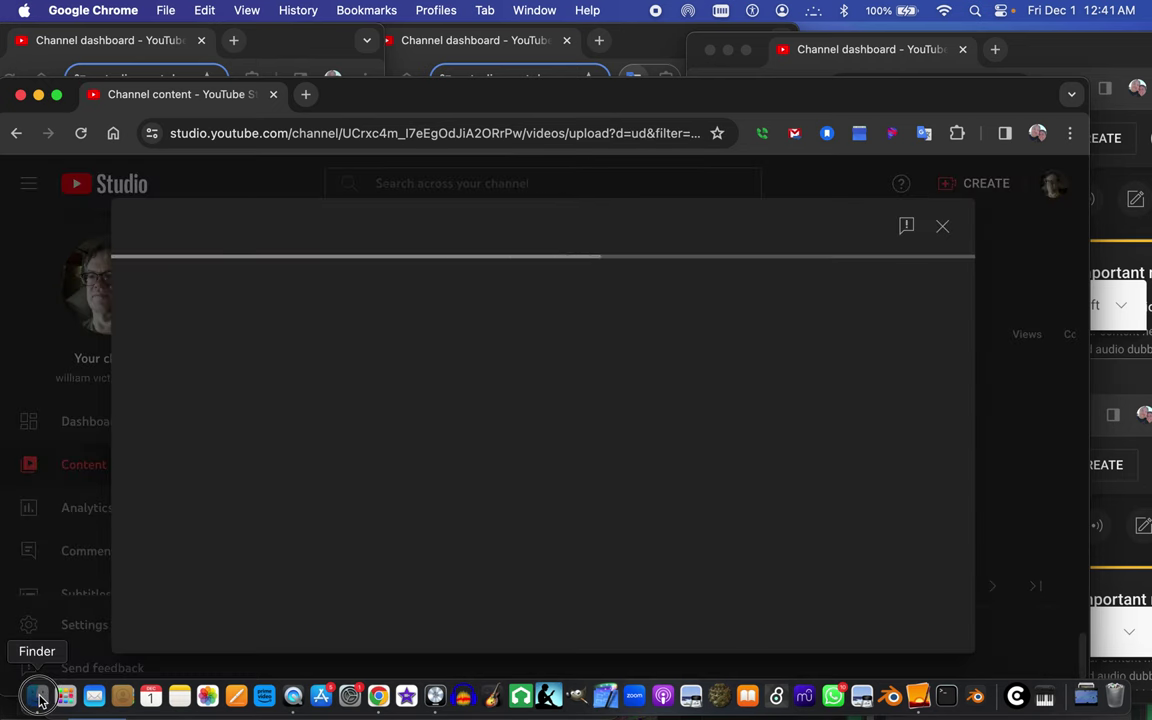
{"action": "left_click", "coordinate": [38, 698]}
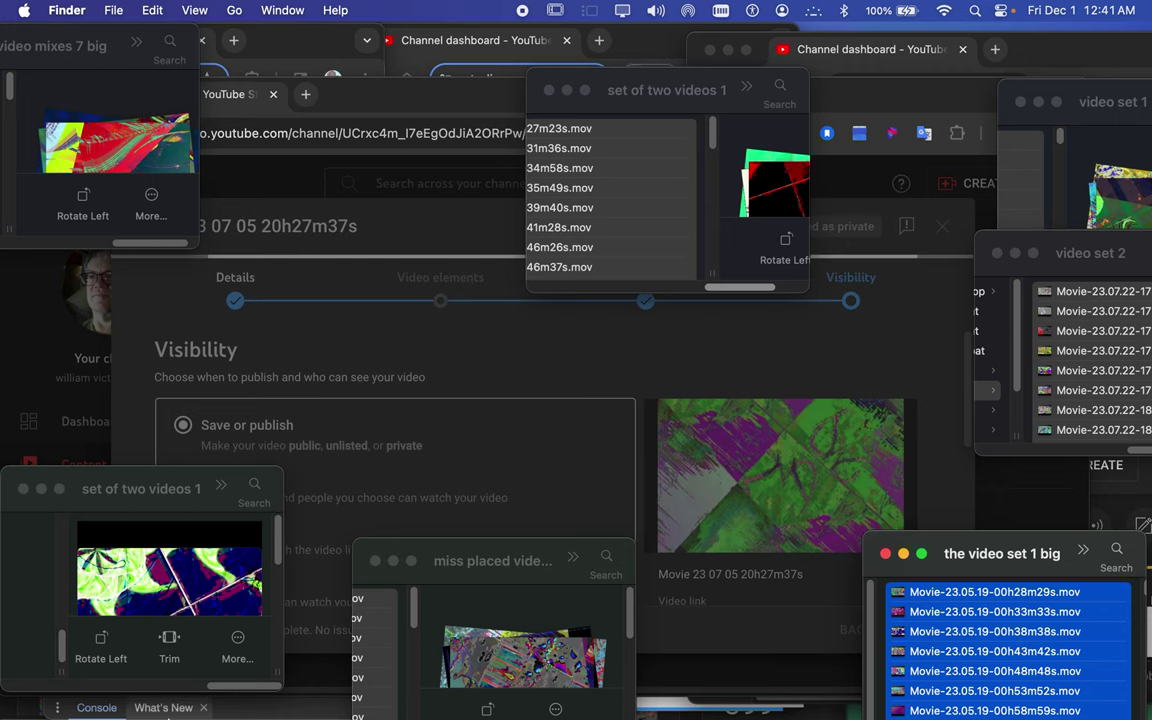
{"action": "scroll", "coordinate": [55, 543], "scroll_direction": "left", "scroll_amount": 5}
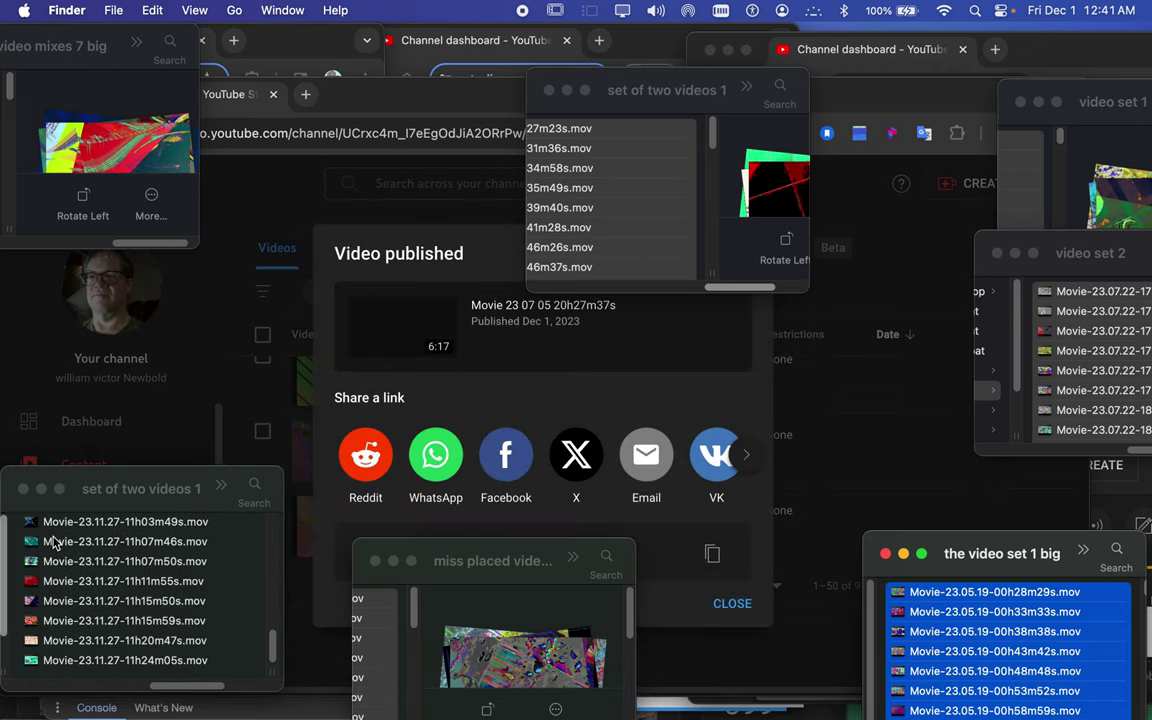
{"action": "scroll", "coordinate": [55, 543], "scroll_direction": "down", "scroll_amount": 5}
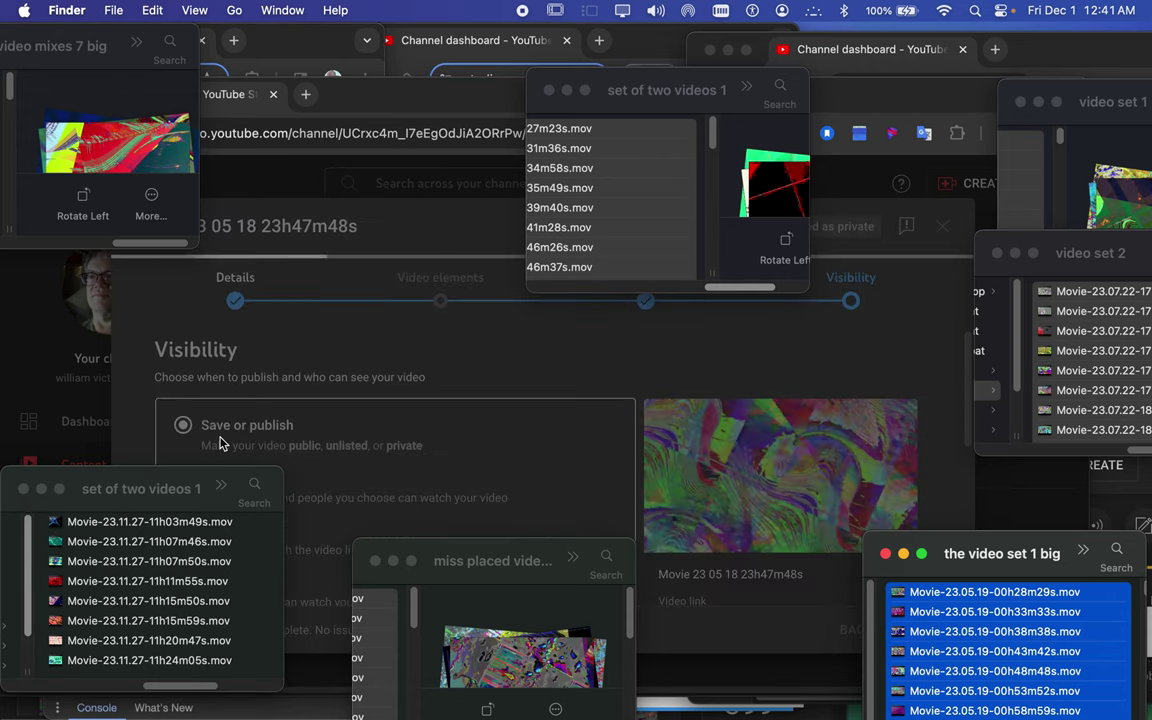
{"action": "left_click", "coordinate": [233, 475]}
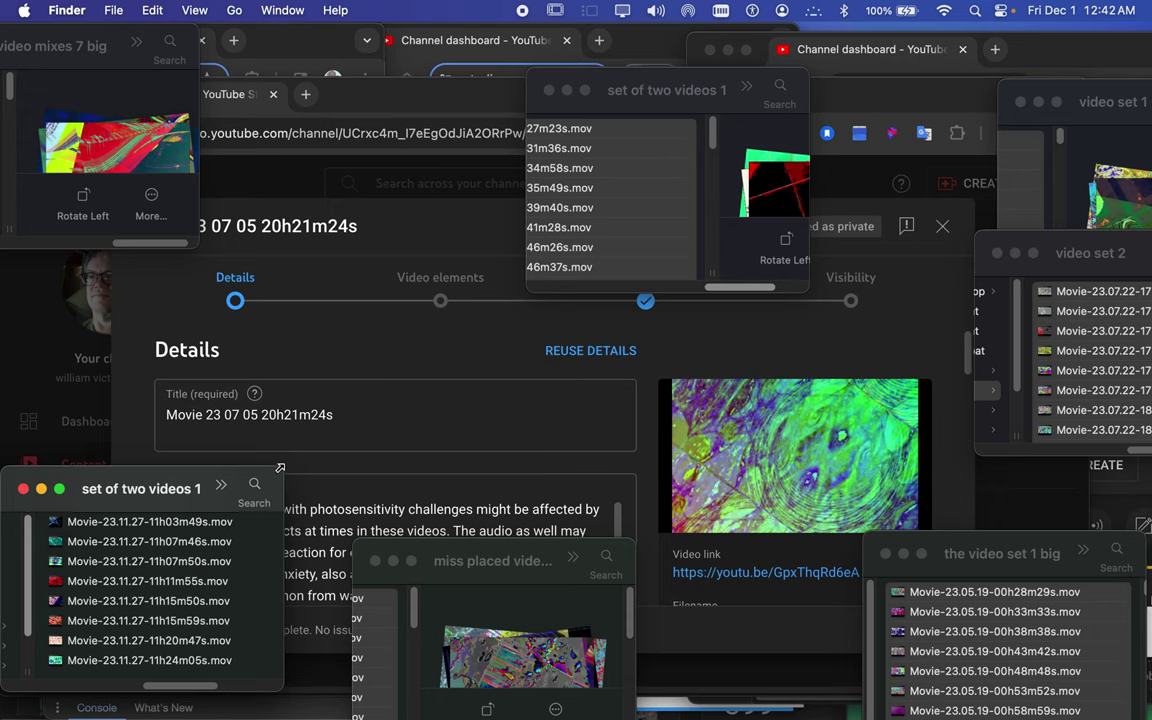
{"action": "left_click_drag", "start_coordinate": [280, 468], "coordinate": [314, 254]}
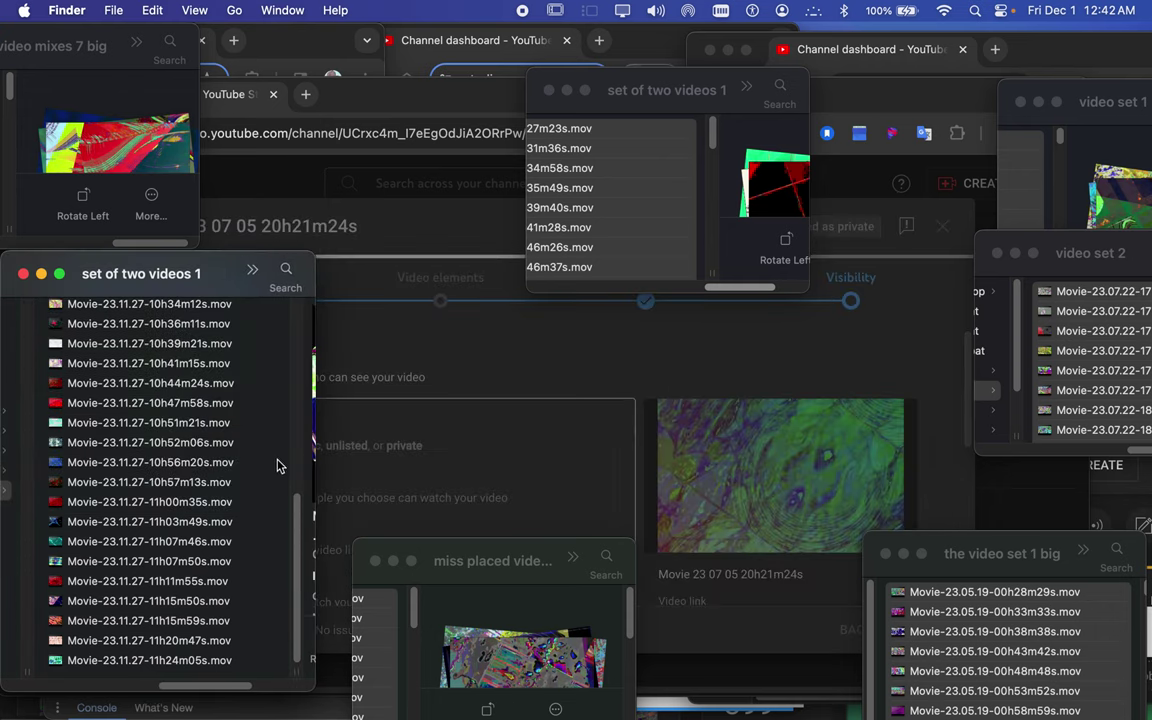
Select the last two movies in the folder, Movie-23.11.27-11h20m47s.mov and Movie-23.11.27-11h24m05s.mov.
{"action": "left_click", "coordinate": [262, 660]}
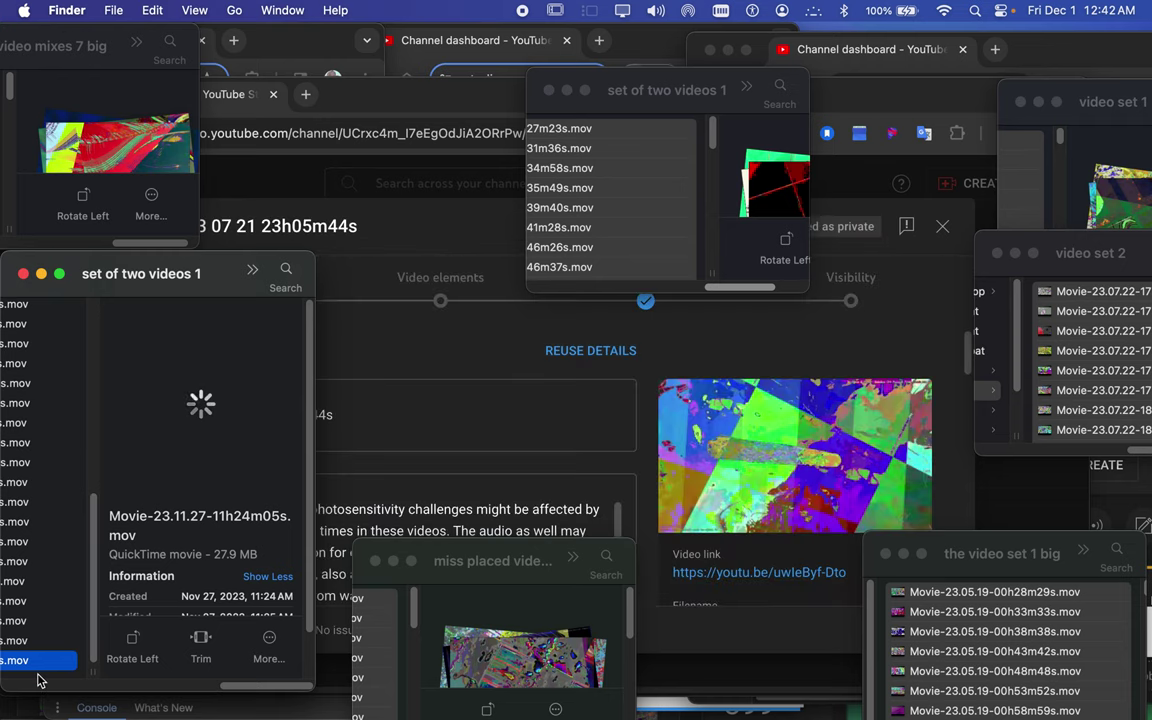
{"action": "left_click", "coordinate": [39, 645]}
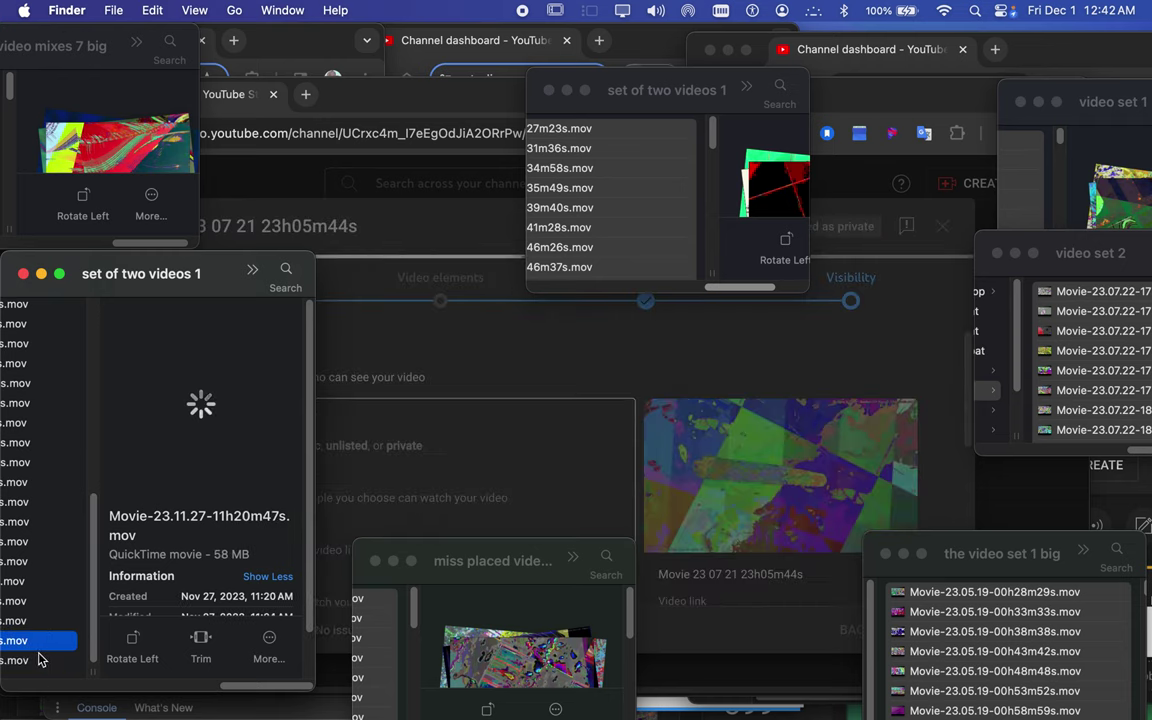
{"action": "left_click", "coordinate": [39, 661], "text": "shift"}
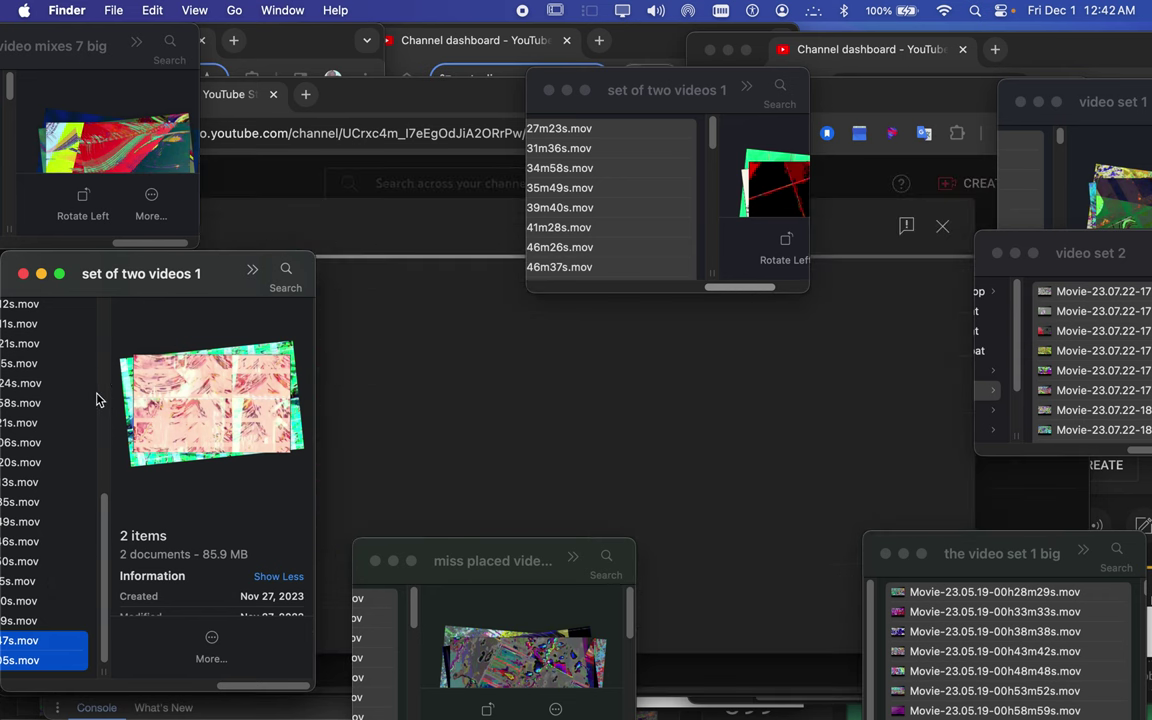
{"action": "mouse_move", "coordinate": [664, 716]}
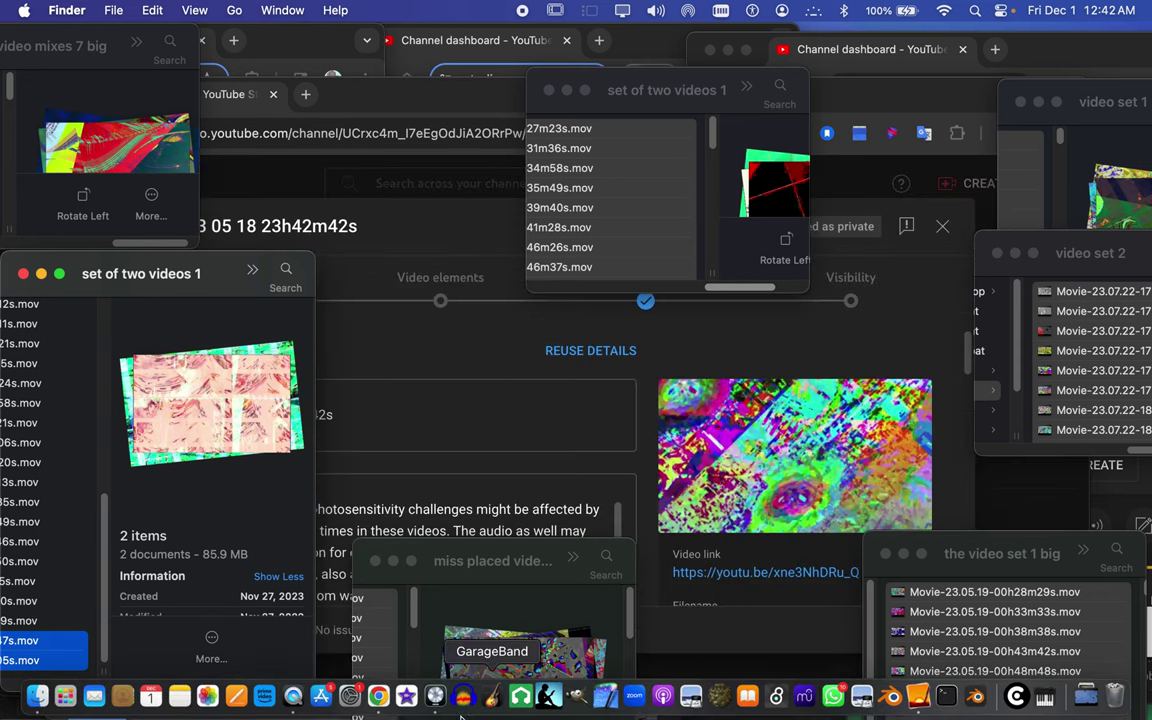
{"action": "left_click", "coordinate": [434, 702]}
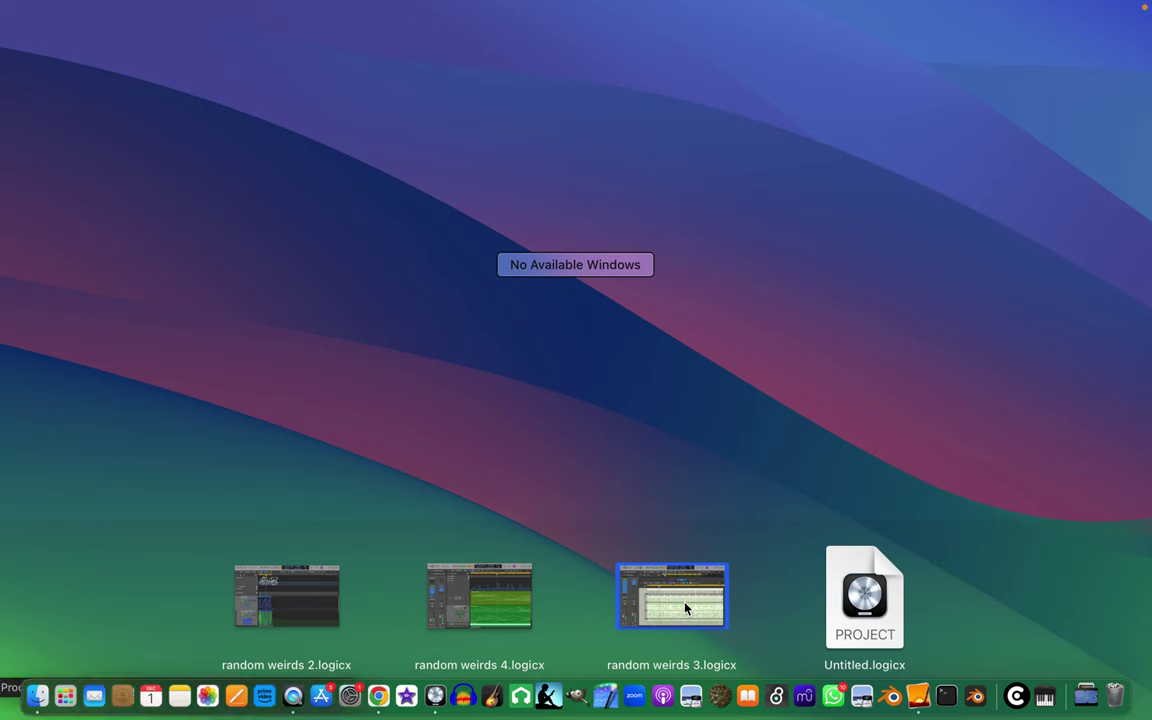
{"action": "left_click", "coordinate": [493, 589]}
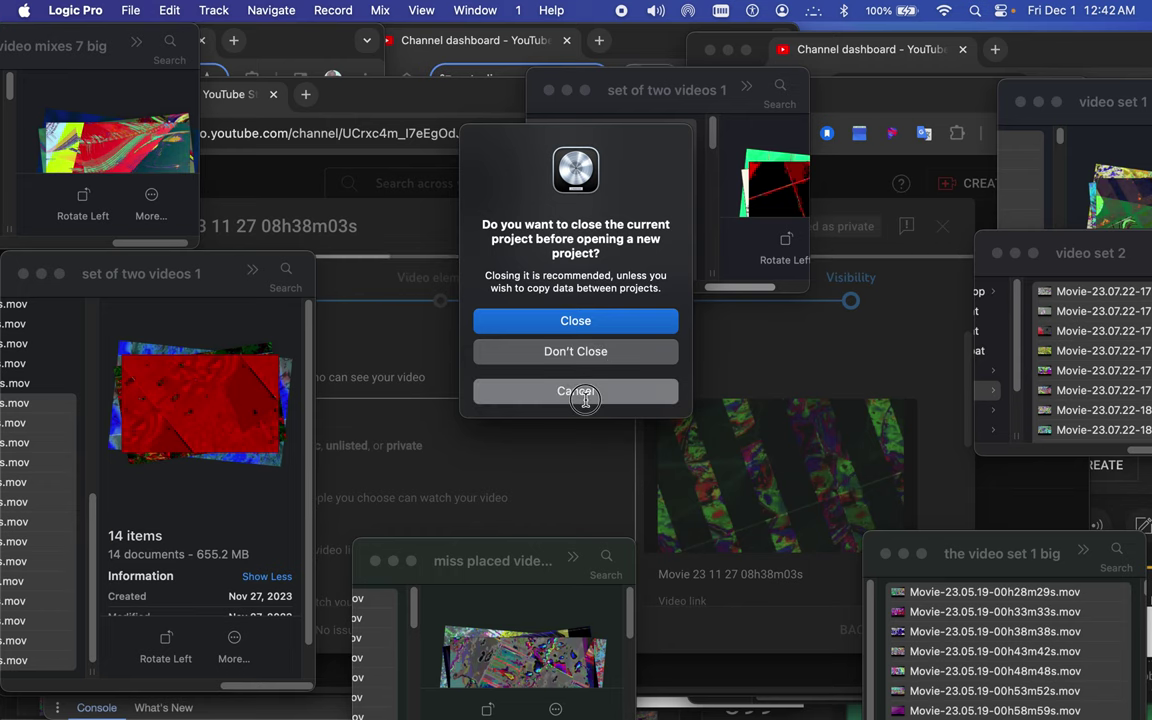
{"action": "left_click", "coordinate": [587, 394]}
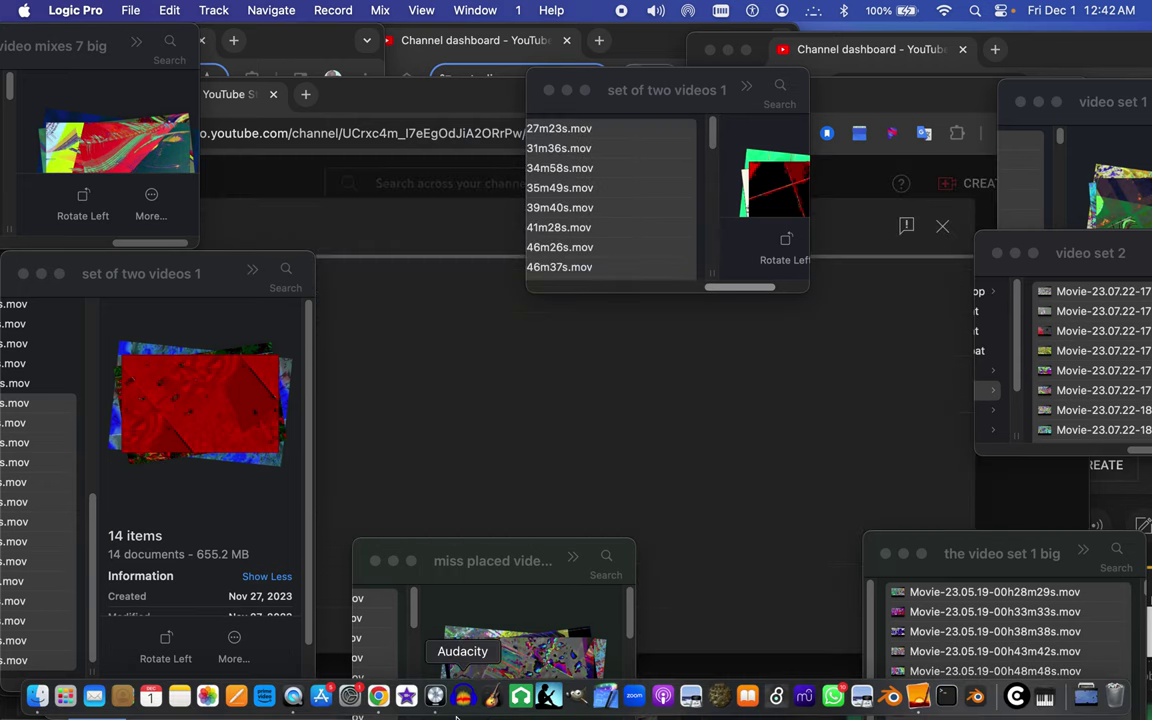
Switch to Logic Pro and load the Kensington patch from the Studio Strings section instruments on track 2.
{"action": "left_click", "coordinate": [428, 702]}
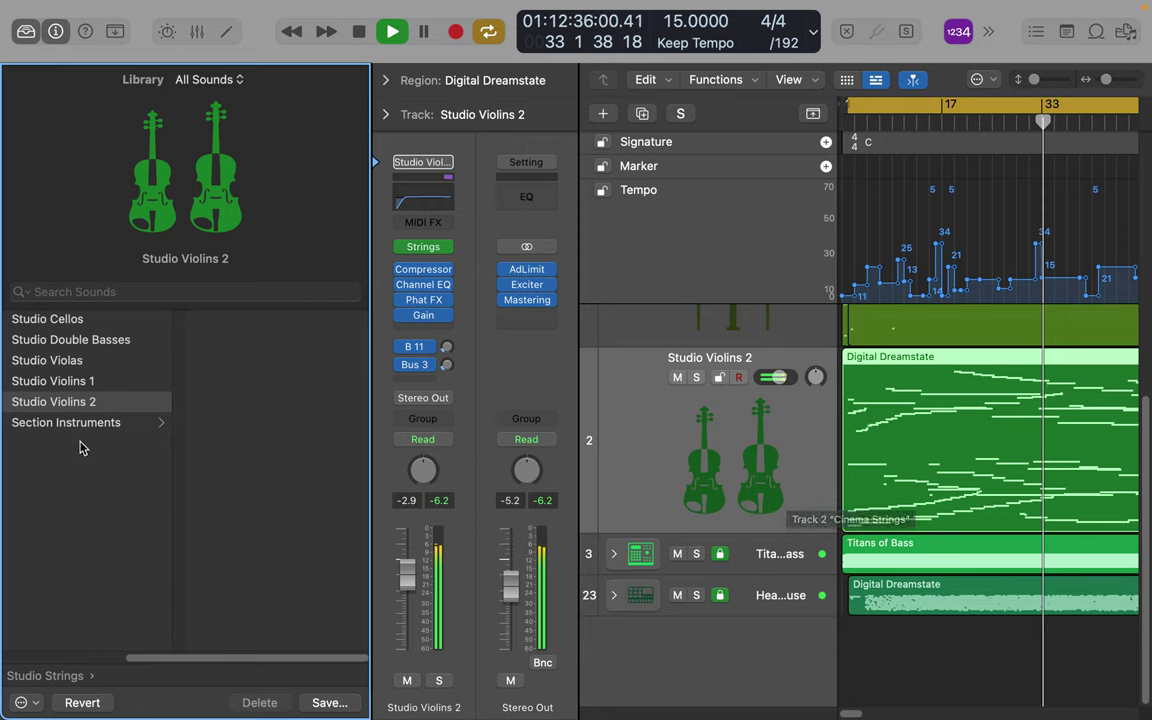
{"action": "scroll", "coordinate": [82, 425], "scroll_direction": "left", "scroll_amount": 1}
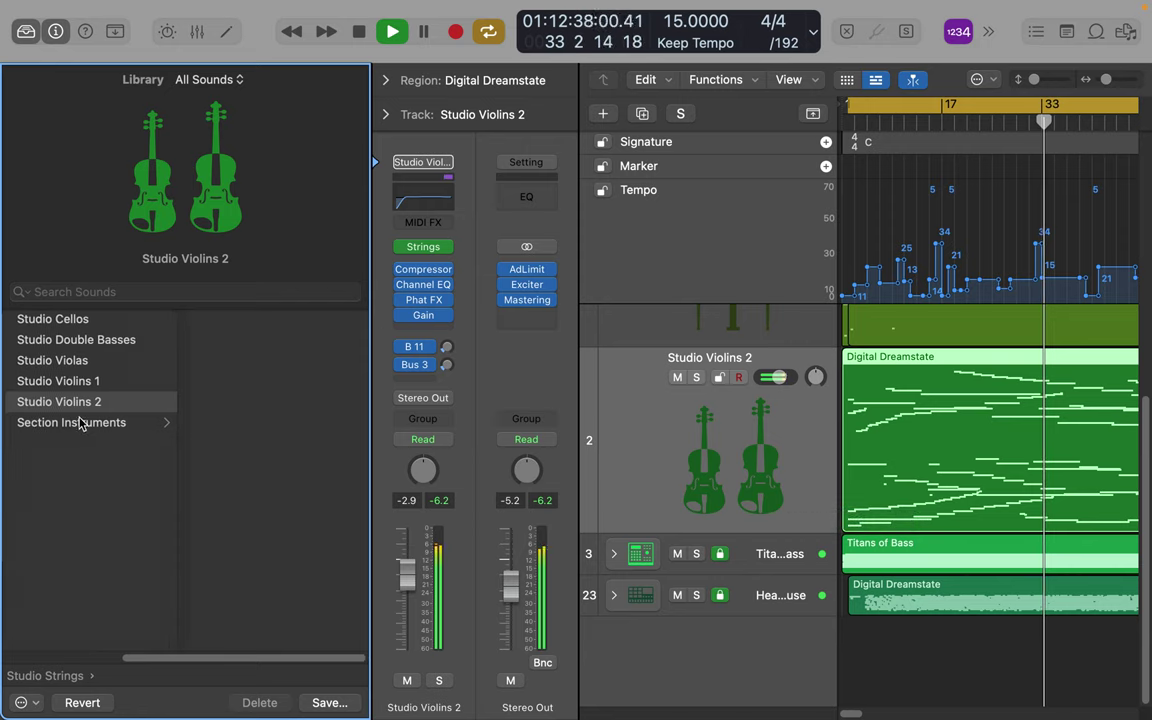
{"action": "scroll", "coordinate": [82, 425], "scroll_direction": "left", "scroll_amount": 5}
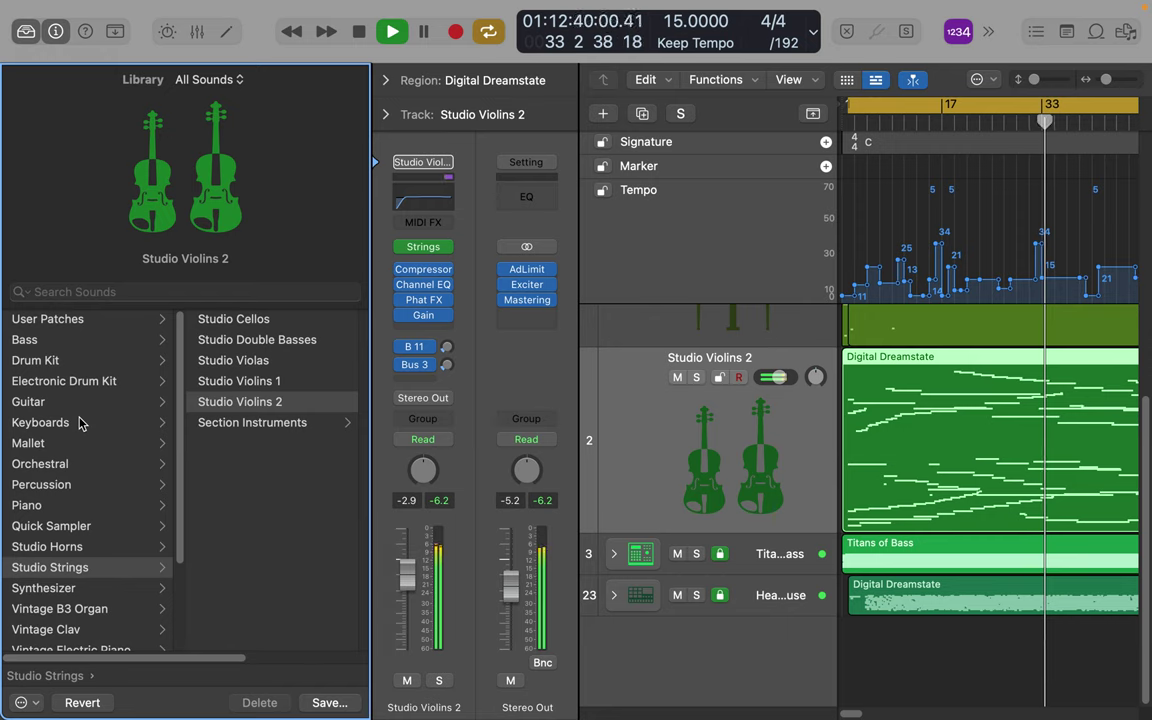
{"action": "left_click", "coordinate": [251, 422]}
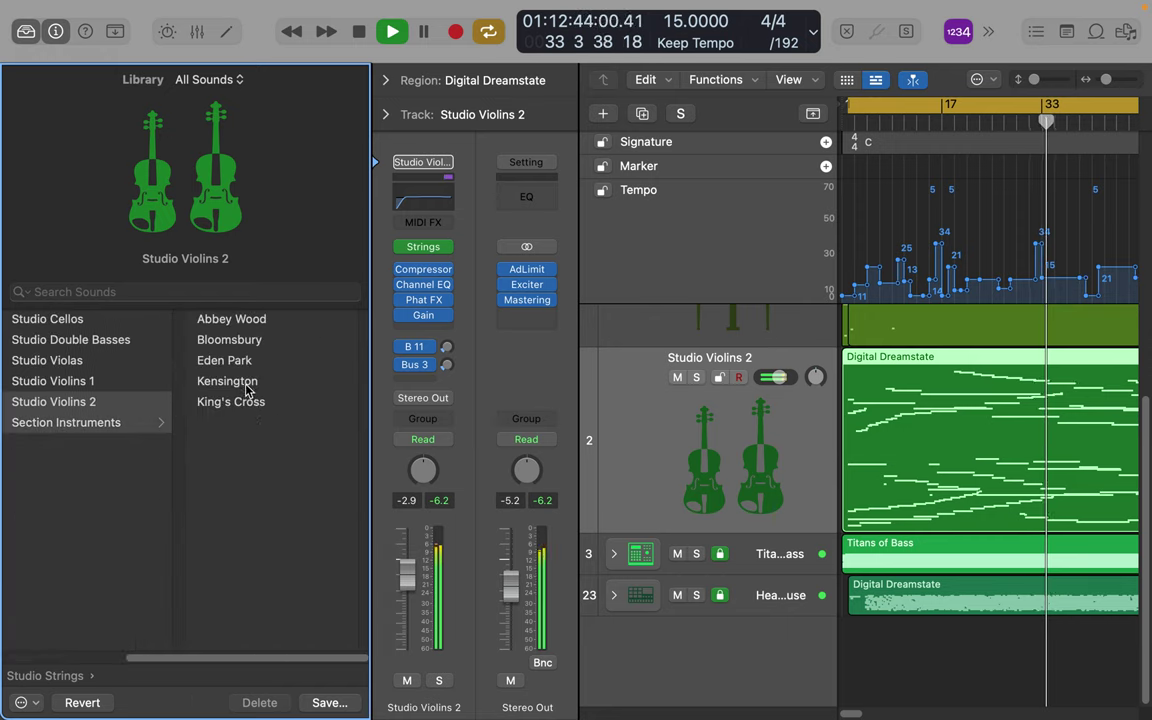
{"action": "left_click", "coordinate": [247, 389]}
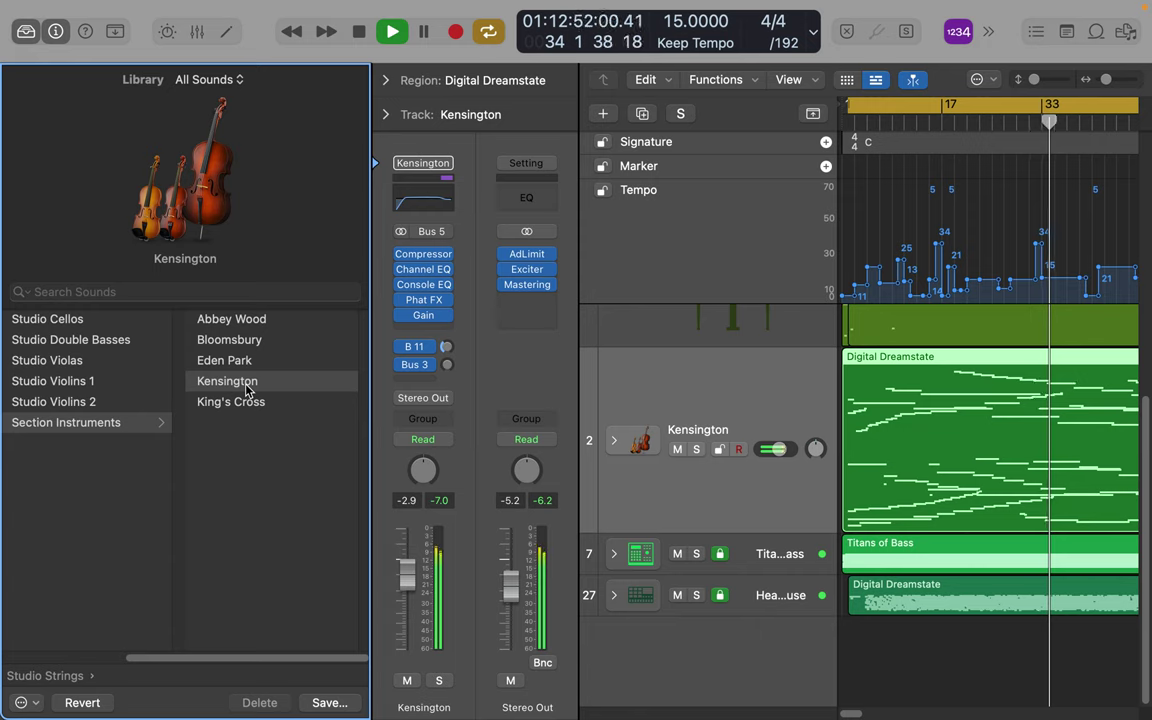
Expand the Kensington track stack and enlarge the rows of its Kensington, Violins 1, Violins 2 and Cellos subtracks.
{"action": "left_click", "coordinate": [614, 442]}
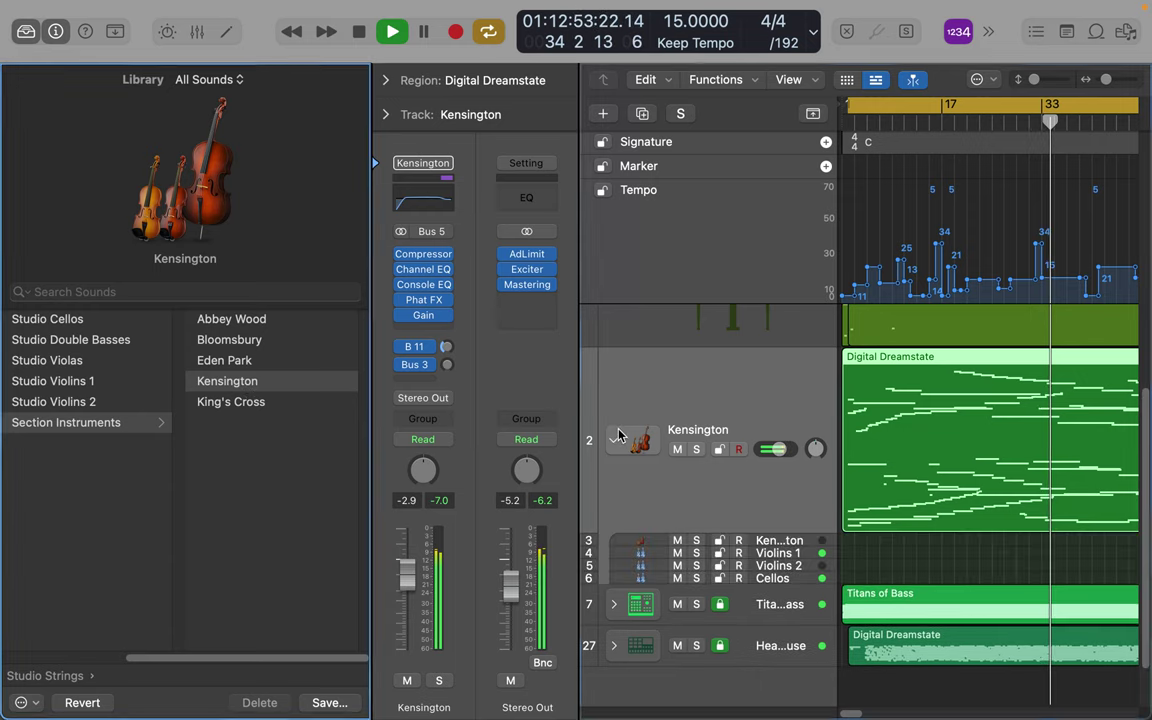
{"action": "scroll", "coordinate": [717, 551], "scroll_direction": "down", "scroll_amount": 2}
{"action": "scroll", "coordinate": [700, 555], "scroll_direction": "up", "scroll_amount": 1}
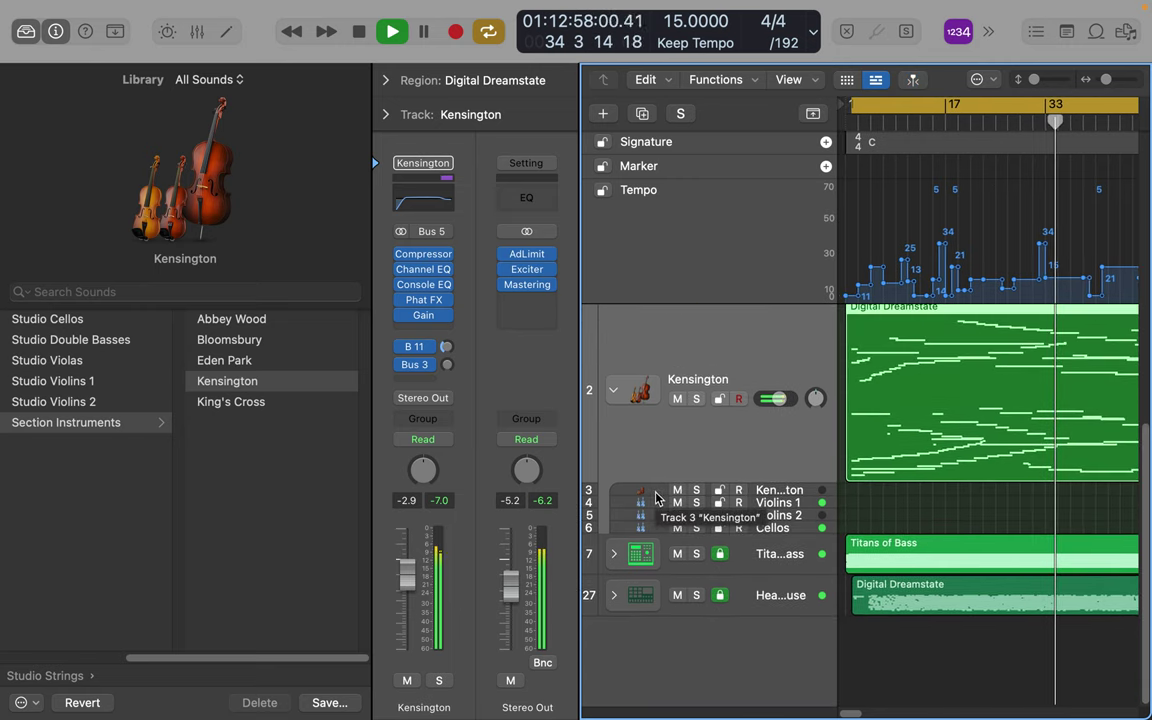
{"action": "left_click_drag", "start_coordinate": [660, 496], "coordinate": [664, 618]}
{"action": "scroll", "coordinate": [667, 615], "scroll_direction": "down", "scroll_amount": 3}
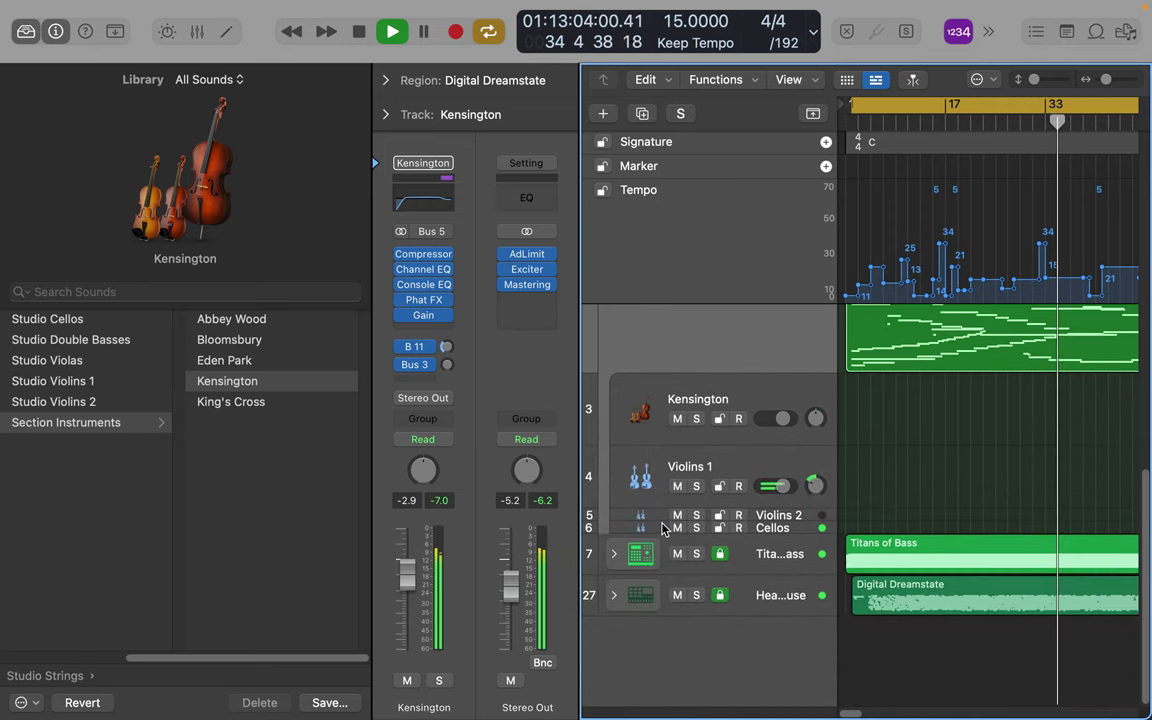
{"action": "left_click_drag", "start_coordinate": [659, 521], "coordinate": [652, 690]}
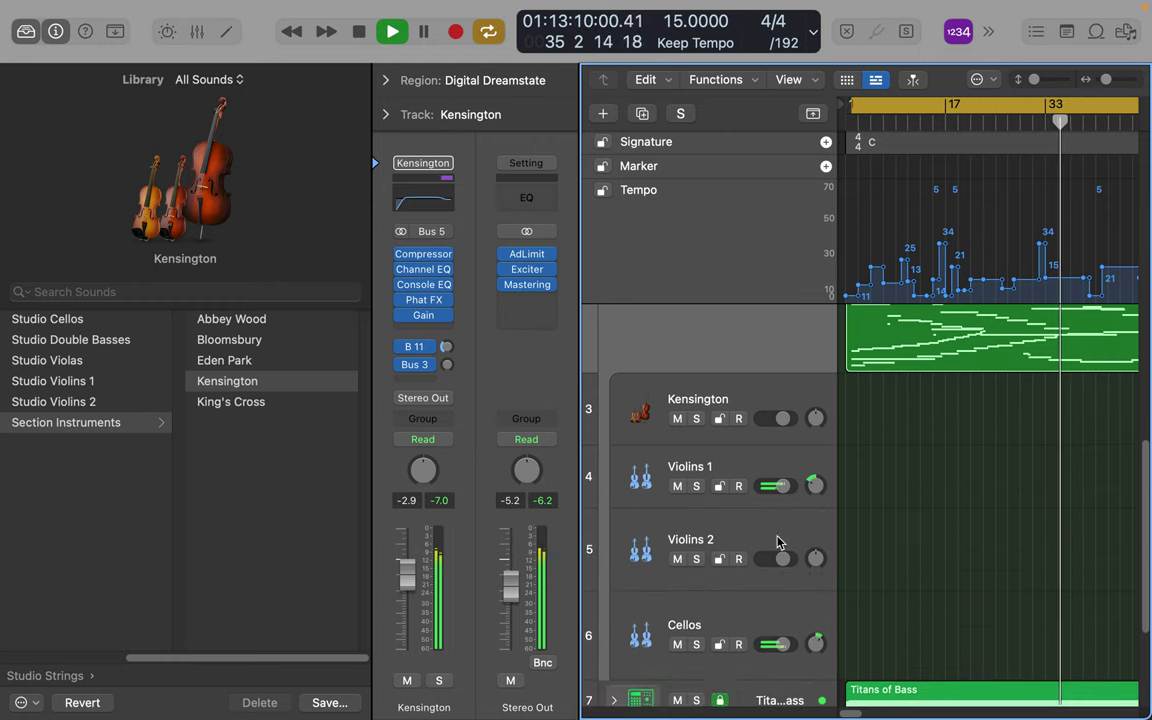
Replace the Boesendorfer Grand Piano on track 1 with the Mississippi Joint patch from the Studio Horns 7-Piece Section.
{"action": "scroll", "coordinate": [799, 529], "scroll_direction": "up", "scroll_amount": 8}
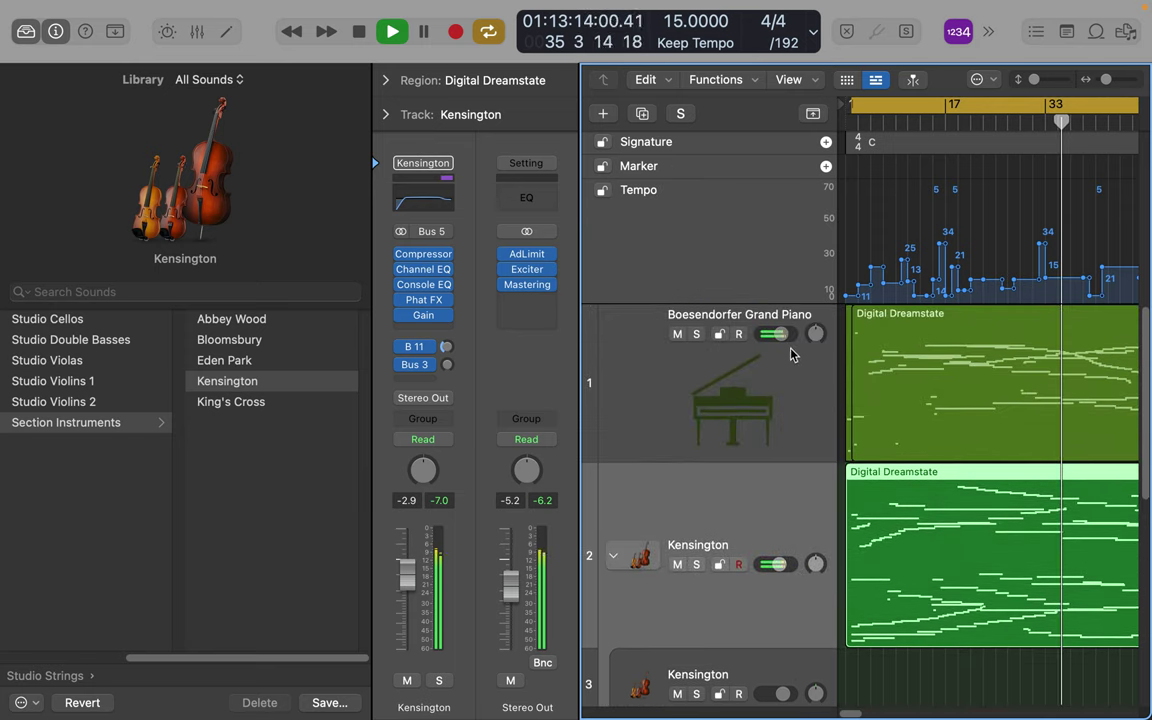
{"action": "left_click", "coordinate": [670, 362]}
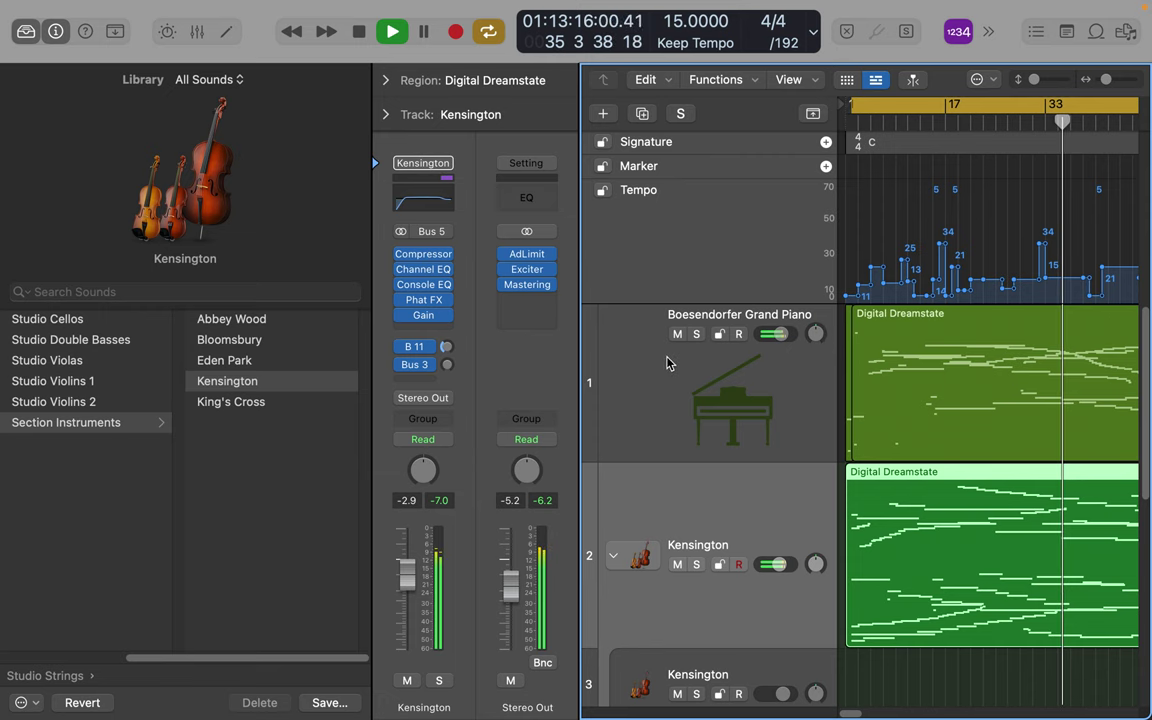
{"action": "scroll", "coordinate": [668, 458], "scroll_direction": "down", "scroll_amount": 10}
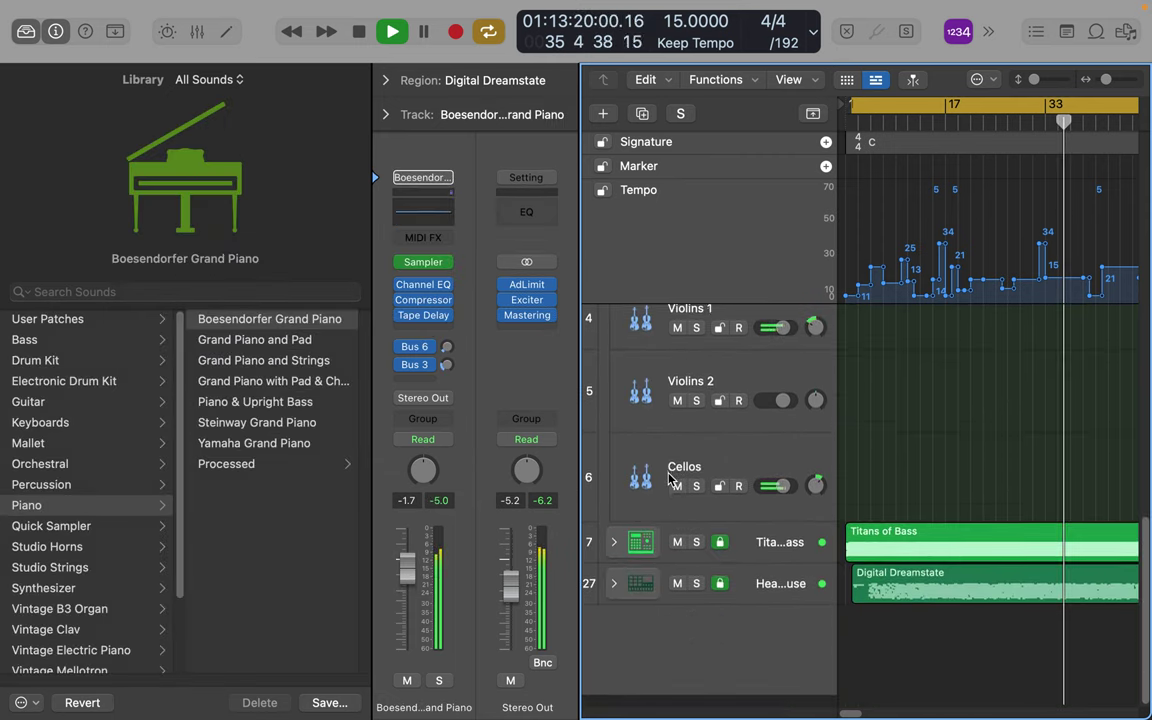
{"action": "scroll", "coordinate": [668, 480], "scroll_direction": "up", "scroll_amount": 5}
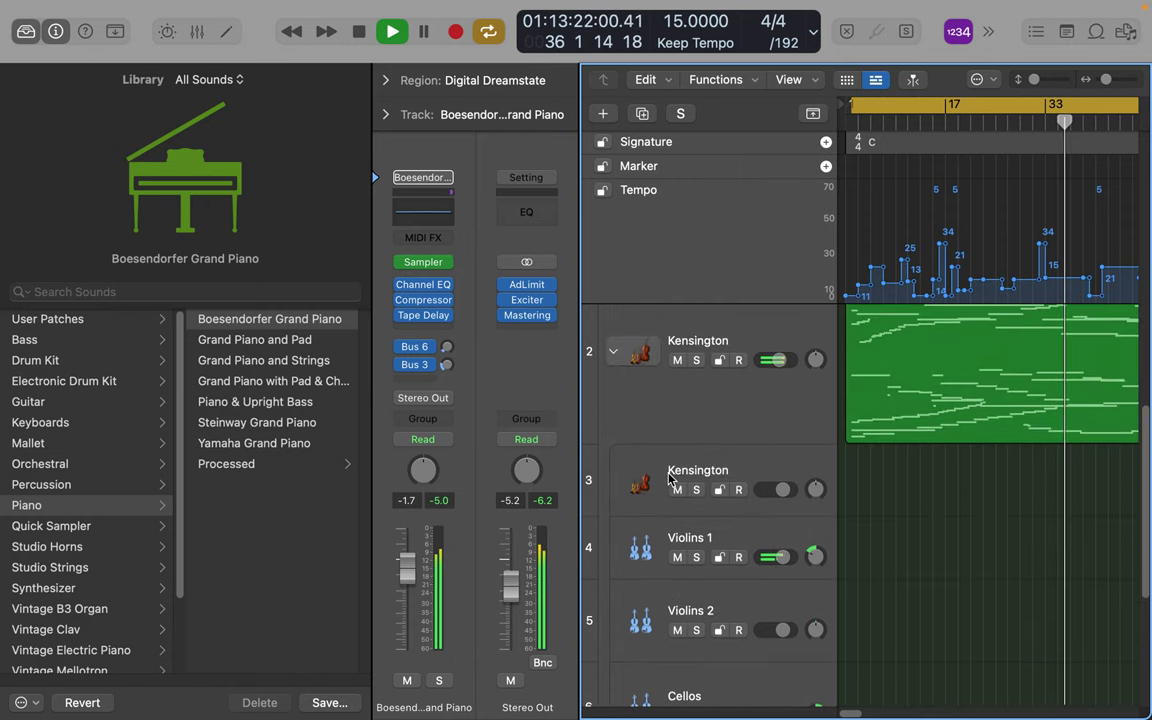
{"action": "scroll", "coordinate": [653, 565], "scroll_direction": "down", "scroll_amount": 5}
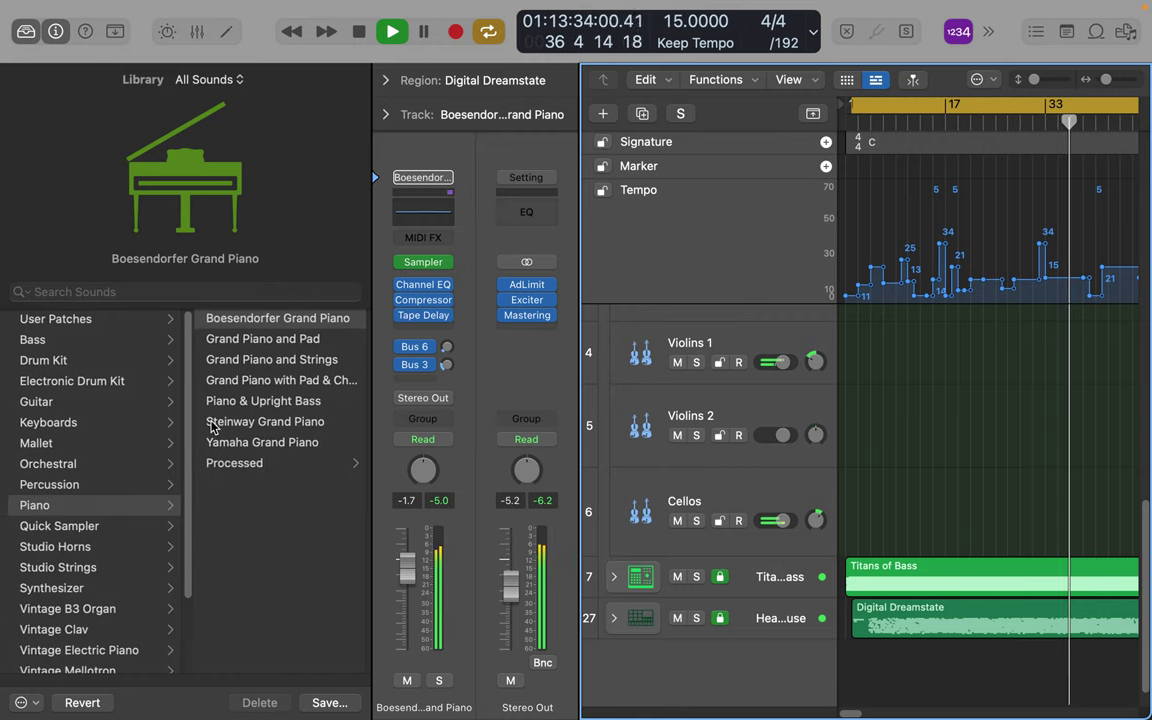
{"action": "left_click", "coordinate": [69, 546]}
{"action": "left_click", "coordinate": [258, 381]}
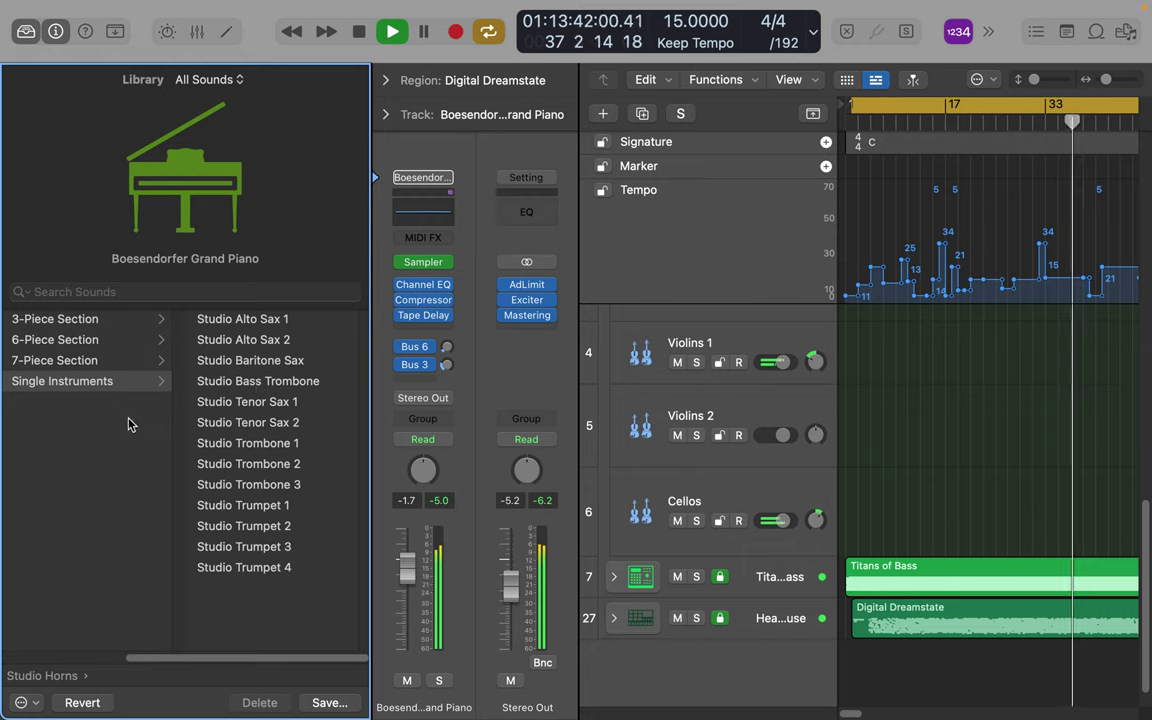
{"action": "left_click", "coordinate": [86, 368]}
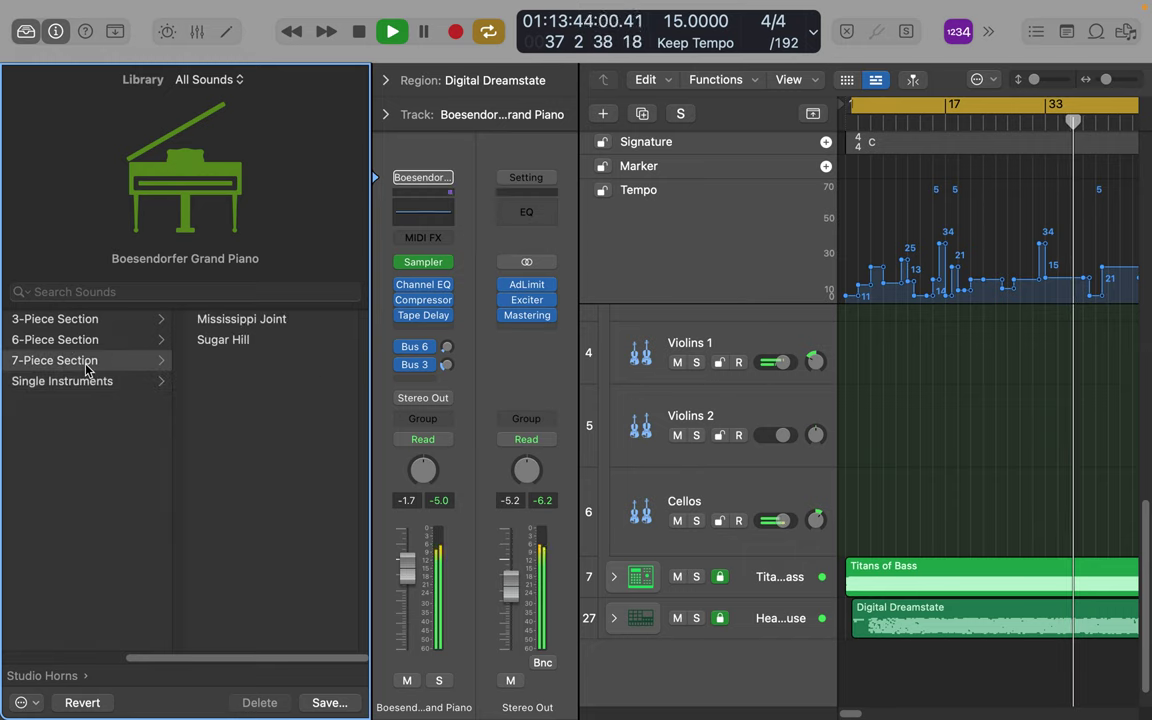
{"action": "left_click", "coordinate": [224, 320]}
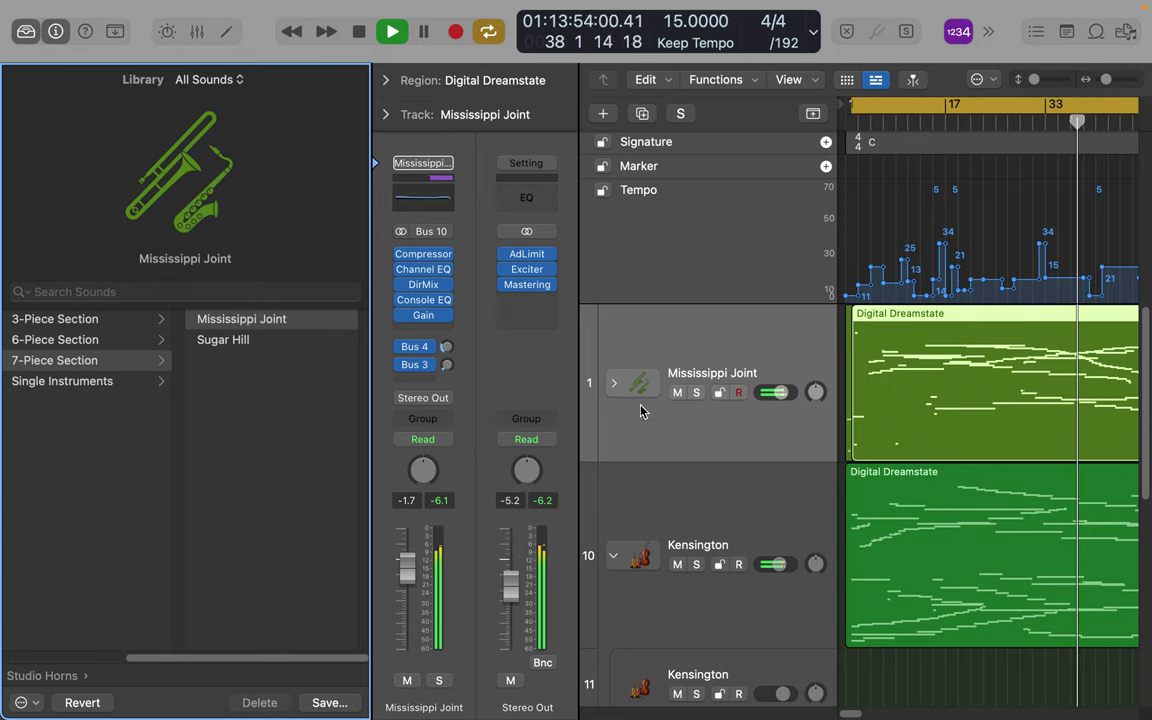
Expand the Mississippi Joint track stack and enlarge the rows of its sax, trumpet and trombone subtracks.
{"action": "left_click", "coordinate": [615, 384]}
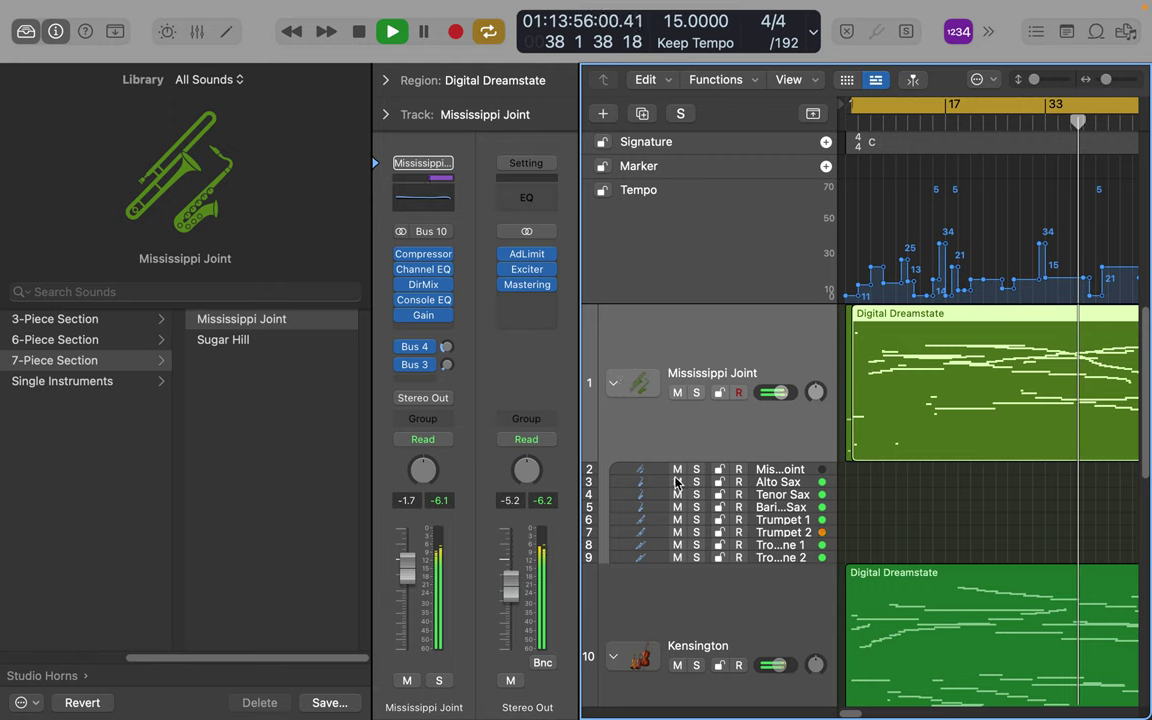
{"action": "left_click_drag", "start_coordinate": [665, 472], "coordinate": [664, 595]}
{"action": "scroll", "coordinate": [668, 597], "scroll_direction": "down", "scroll_amount": 5}
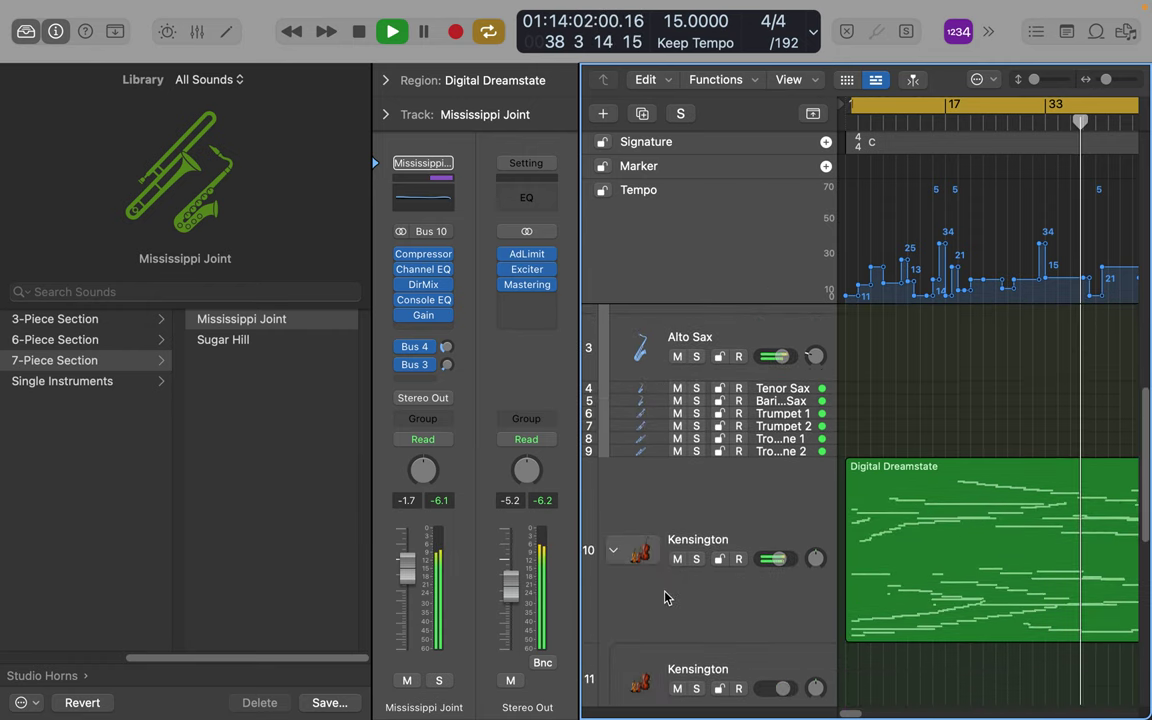
{"action": "left_click_drag", "start_coordinate": [667, 388], "coordinate": [652, 669]}
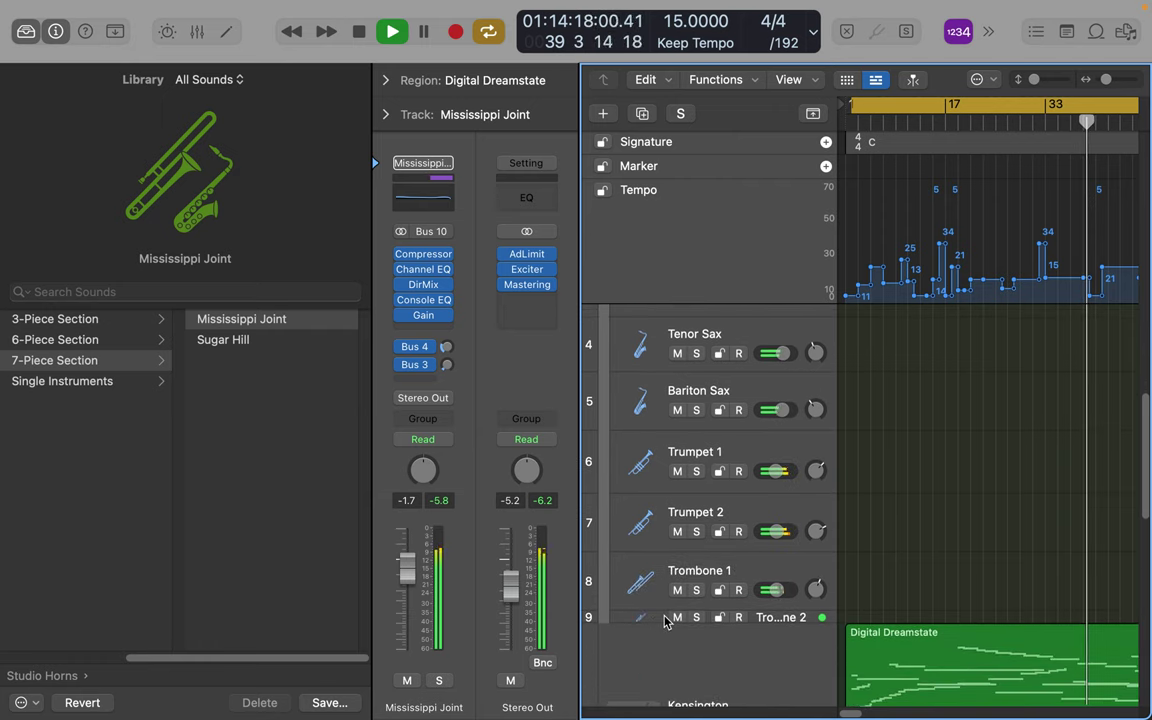
{"action": "left_click_drag", "start_coordinate": [663, 623], "coordinate": [661, 671]}
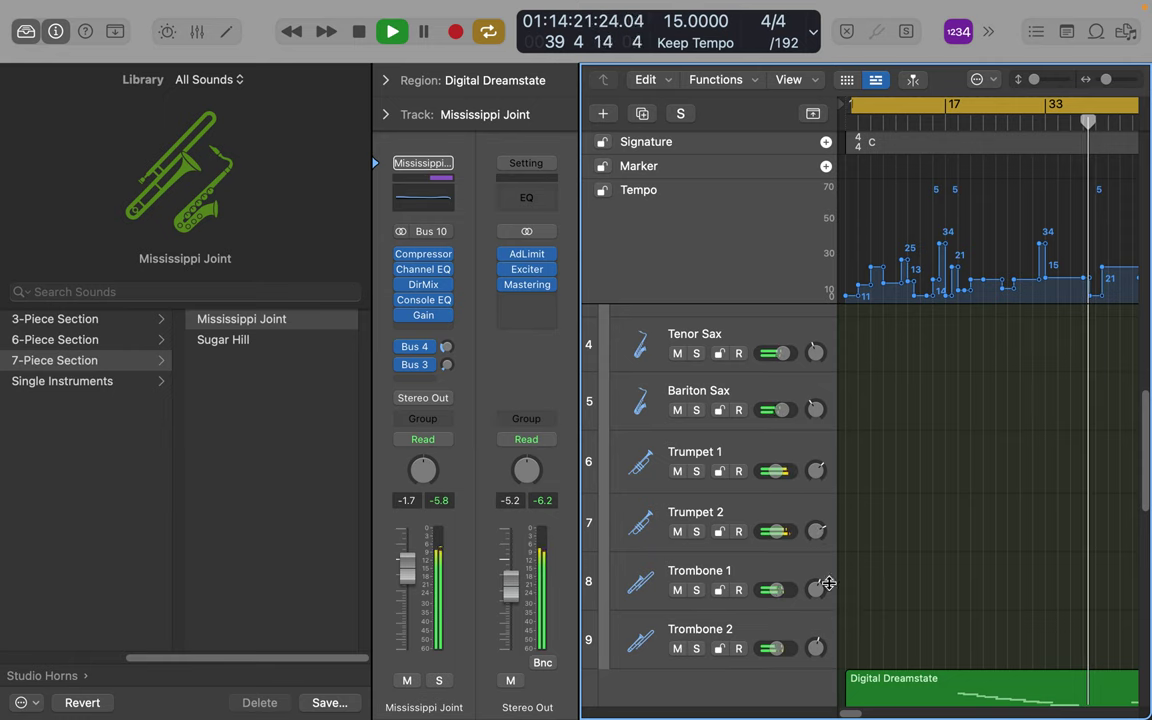
{"action": "scroll", "coordinate": [978, 357], "scroll_direction": "up", "scroll_amount": 1}
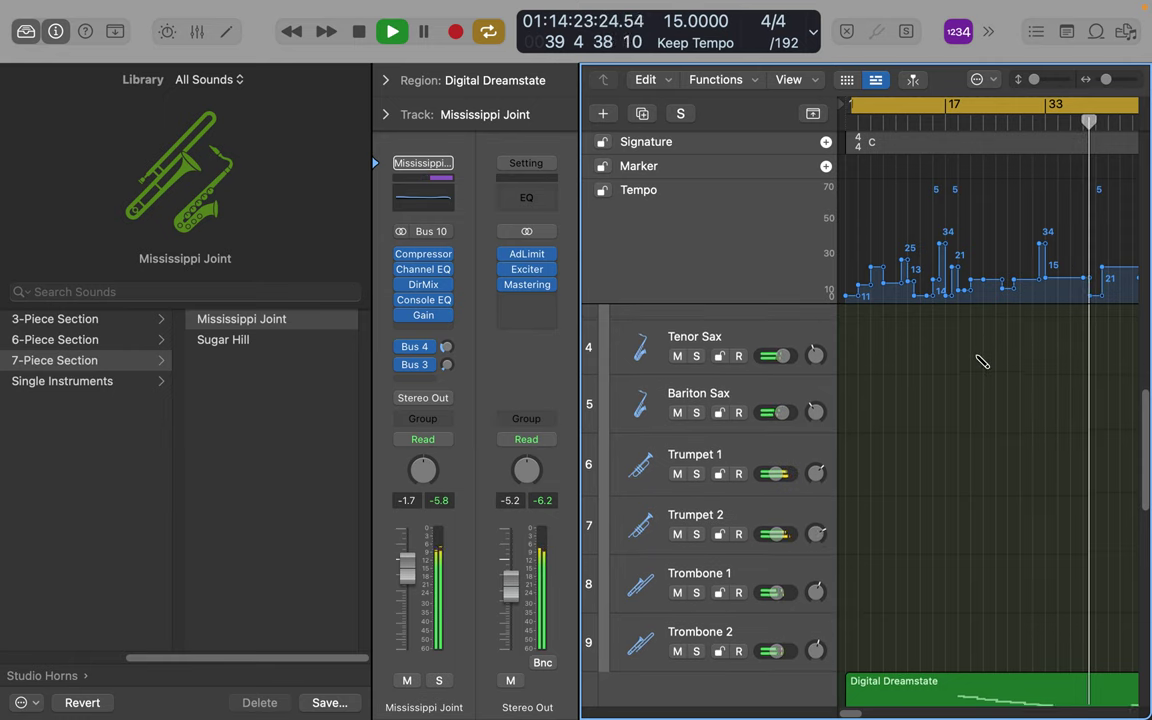
{"action": "scroll", "coordinate": [983, 362], "scroll_direction": "up", "scroll_amount": 5}
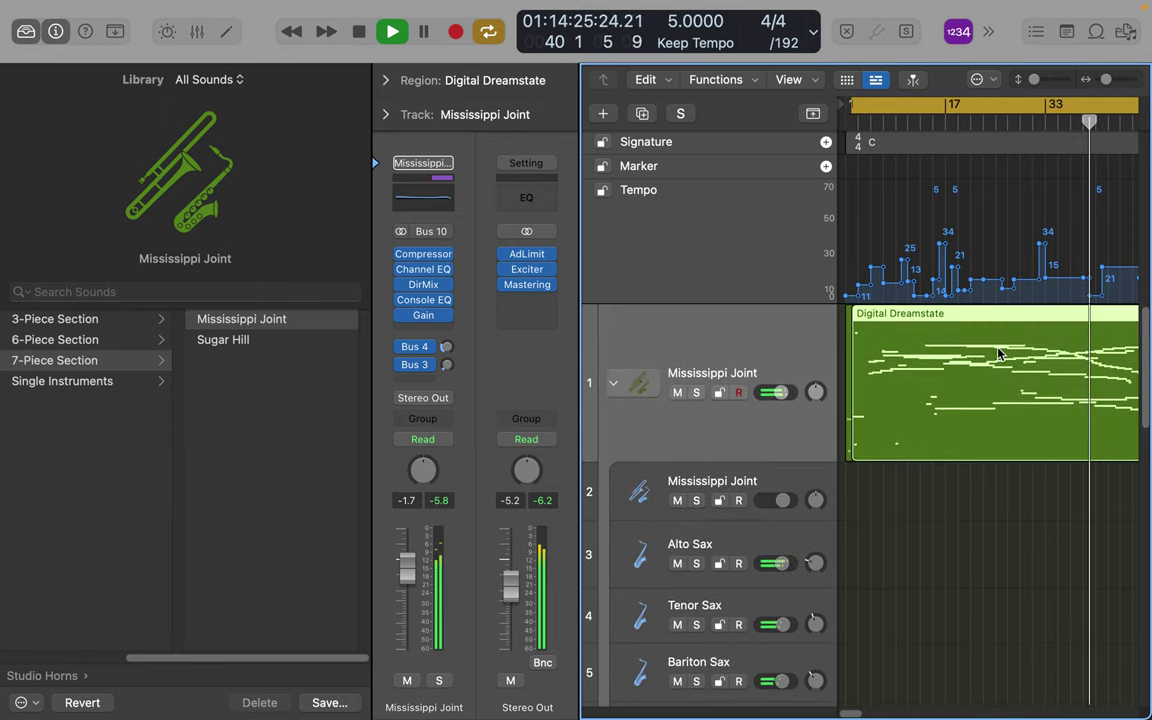
Hide the Library and the Inspector, and show the Mixer below the tracks area.
{"action": "scroll", "coordinate": [998, 352], "scroll_direction": "right", "scroll_amount": 10}
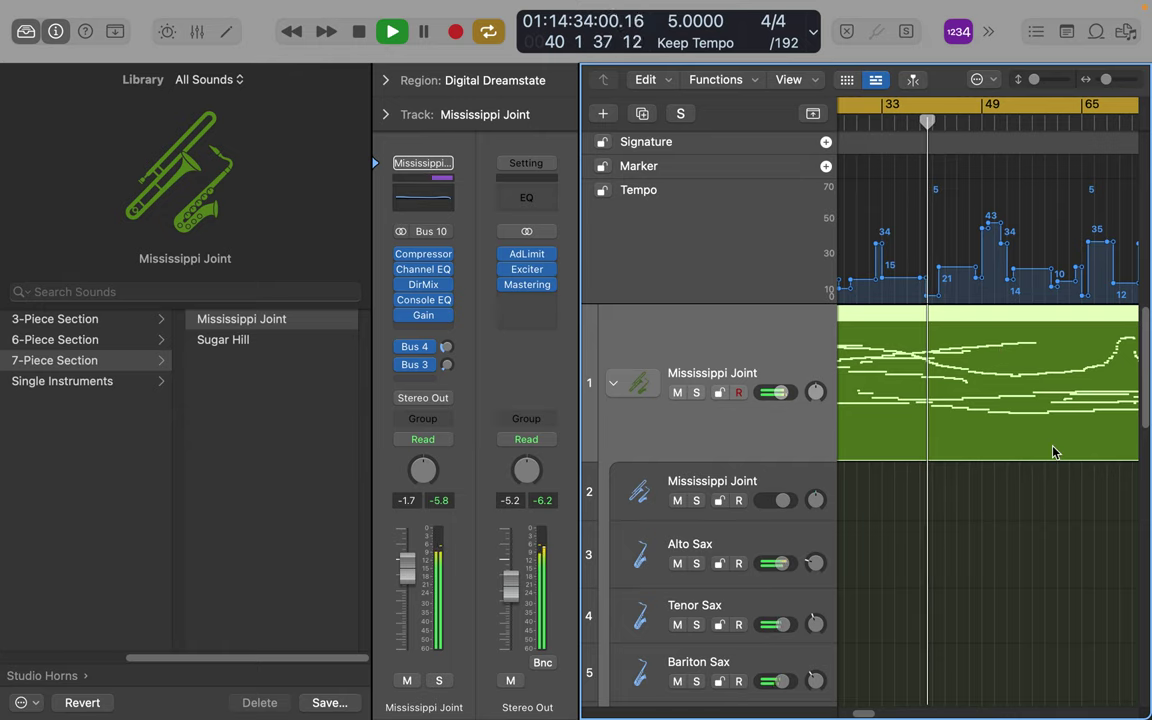
{"action": "left_click", "coordinate": [25, 36]}
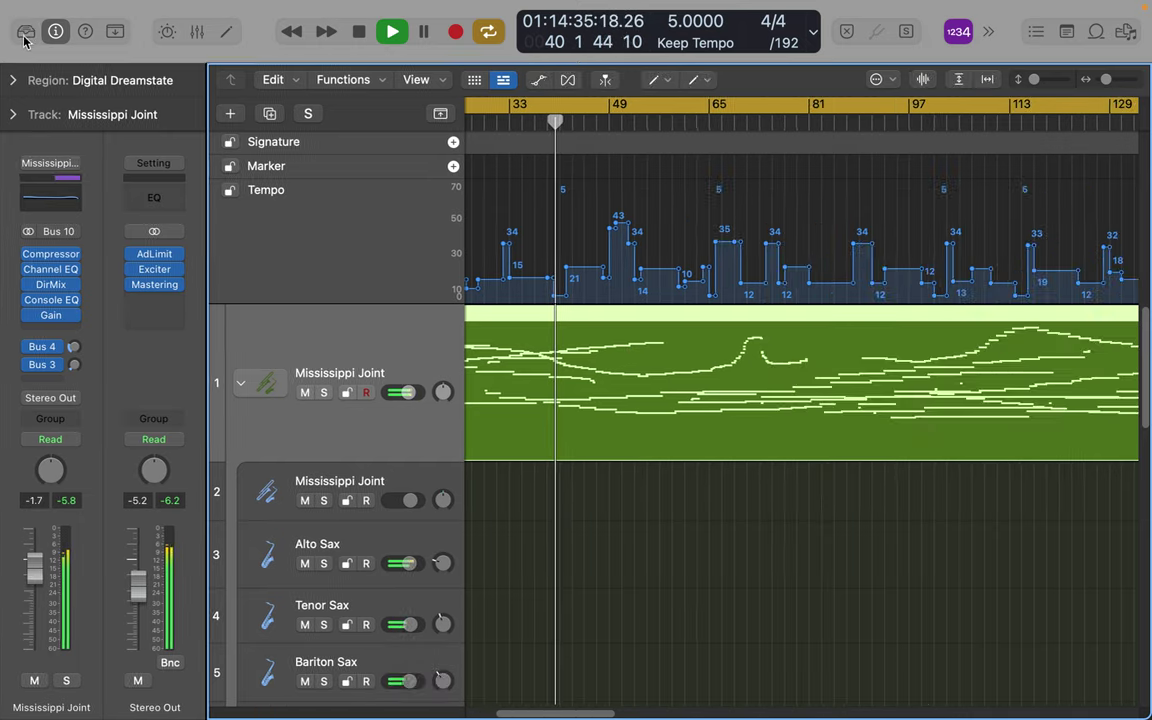
{"action": "left_click", "coordinate": [57, 32]}
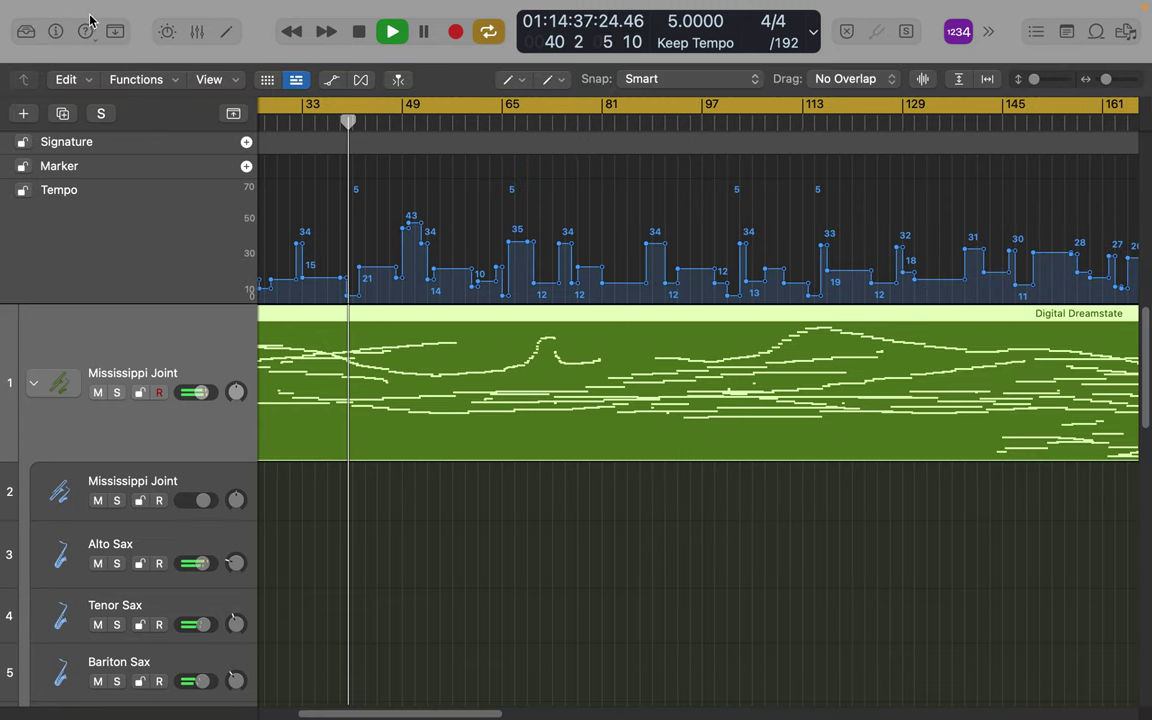
{"action": "left_click", "coordinate": [198, 33]}
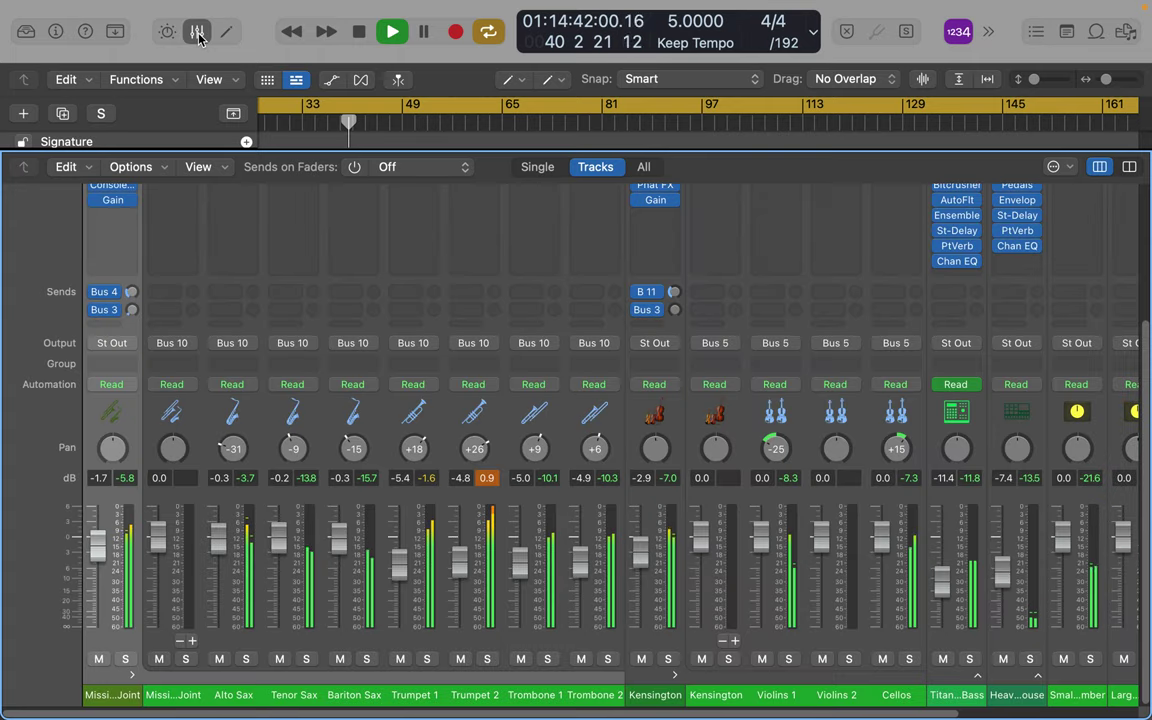
Lower the Trumpet 2 fader to -12.6 dB and the Trumpet 1 fader to -10.0 dB, and reset the clipped Trumpet 2 peak reading.
{"action": "left_click", "coordinate": [487, 477]}
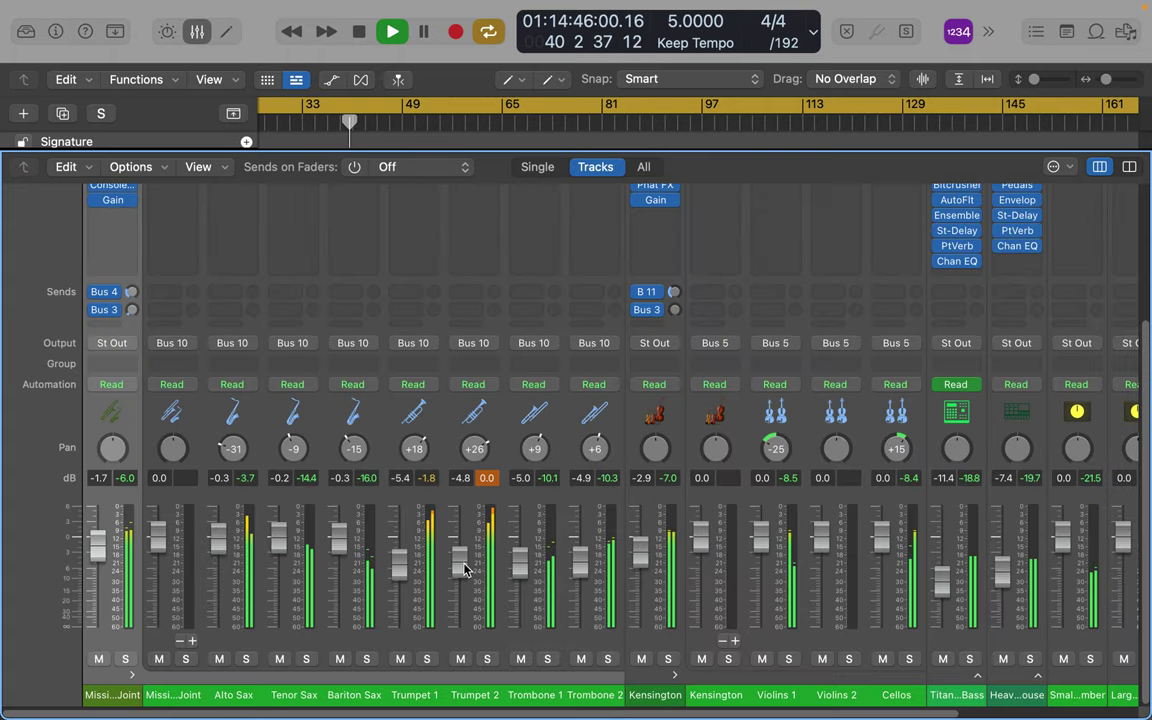
{"action": "left_click_drag", "start_coordinate": [460, 560], "coordinate": [404, 597]}
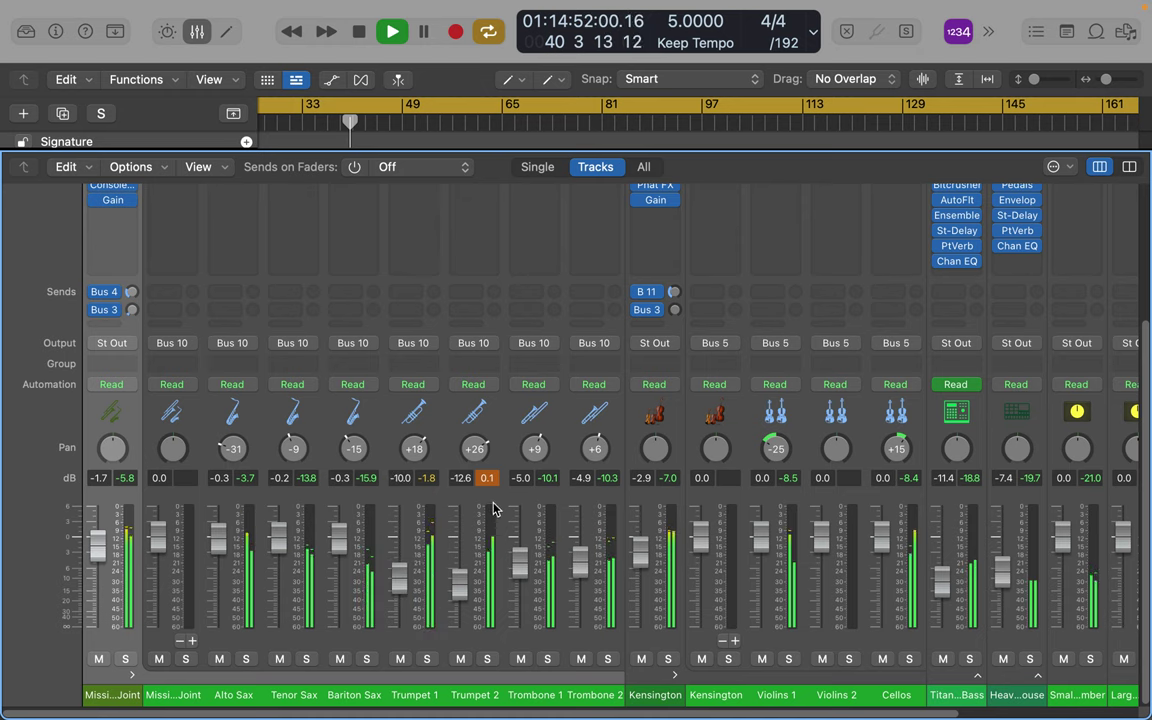
{"action": "left_click", "coordinate": [489, 479]}
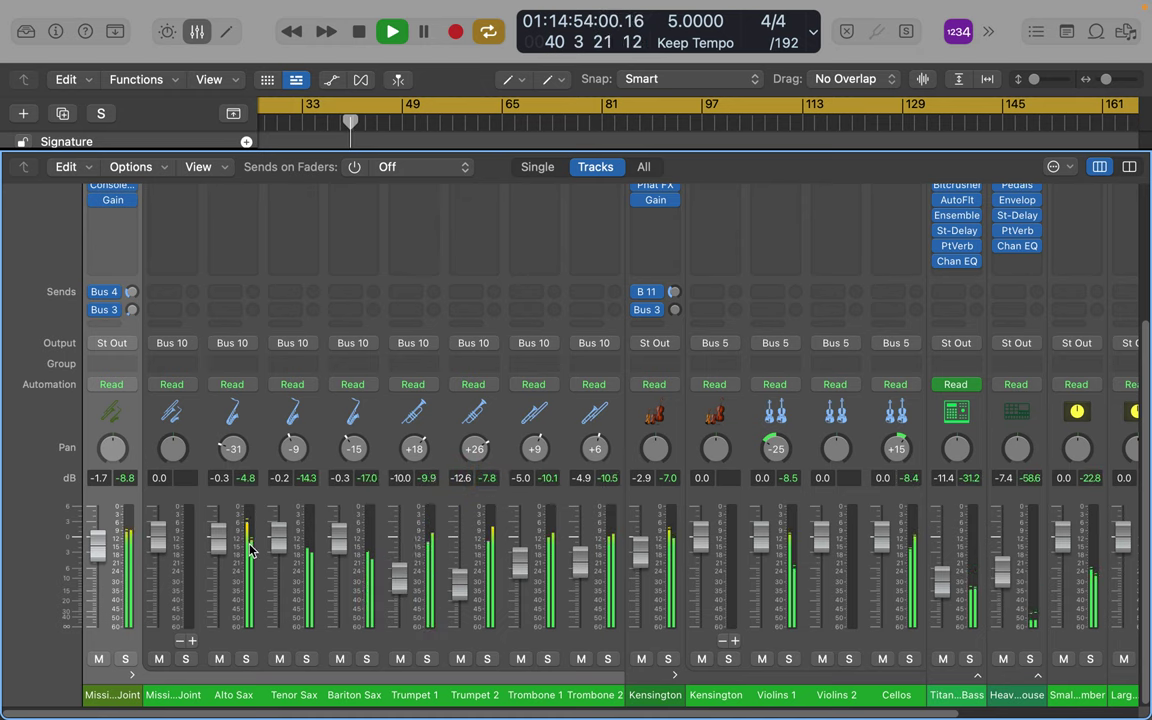
Set the channel faders to -3.7 dB for Alto Sax, -5.7 dB for the Kensington stack and -6.0 dB for Titans of Bass.
{"action": "left_click_drag", "start_coordinate": [221, 549], "coordinate": [221, 580]}
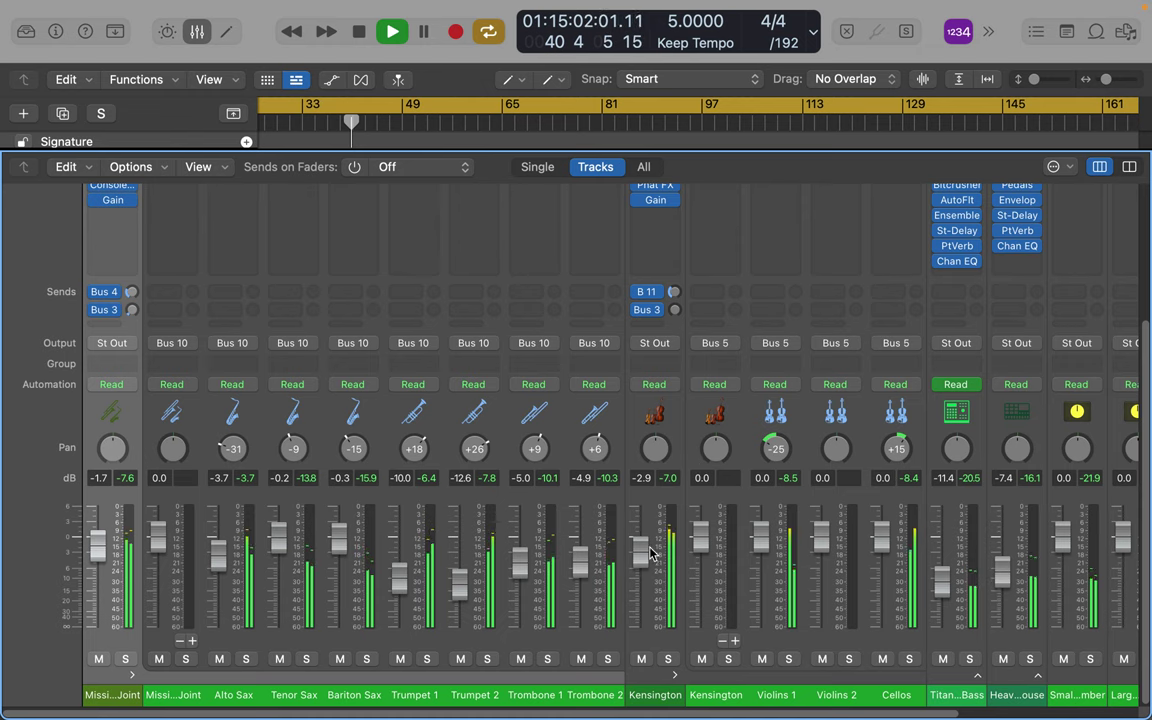
{"action": "left_click_drag", "start_coordinate": [644, 557], "coordinate": [648, 582]}
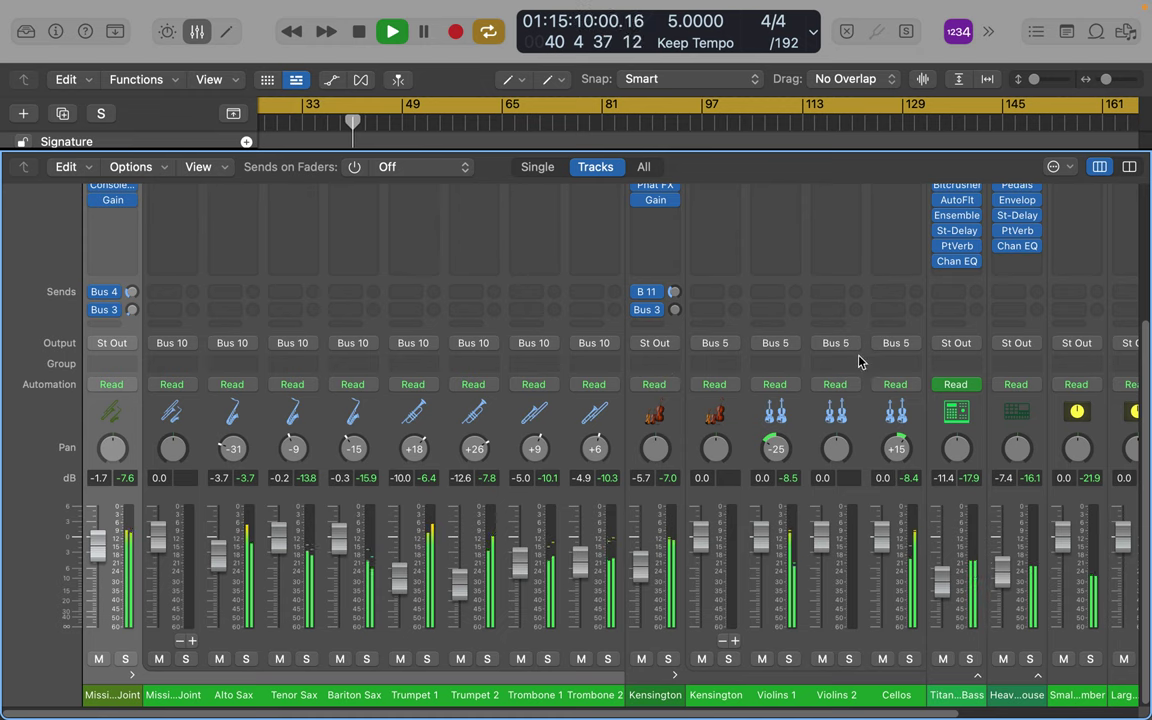
{"action": "scroll", "coordinate": [895, 515], "scroll_direction": "right", "scroll_amount": 5}
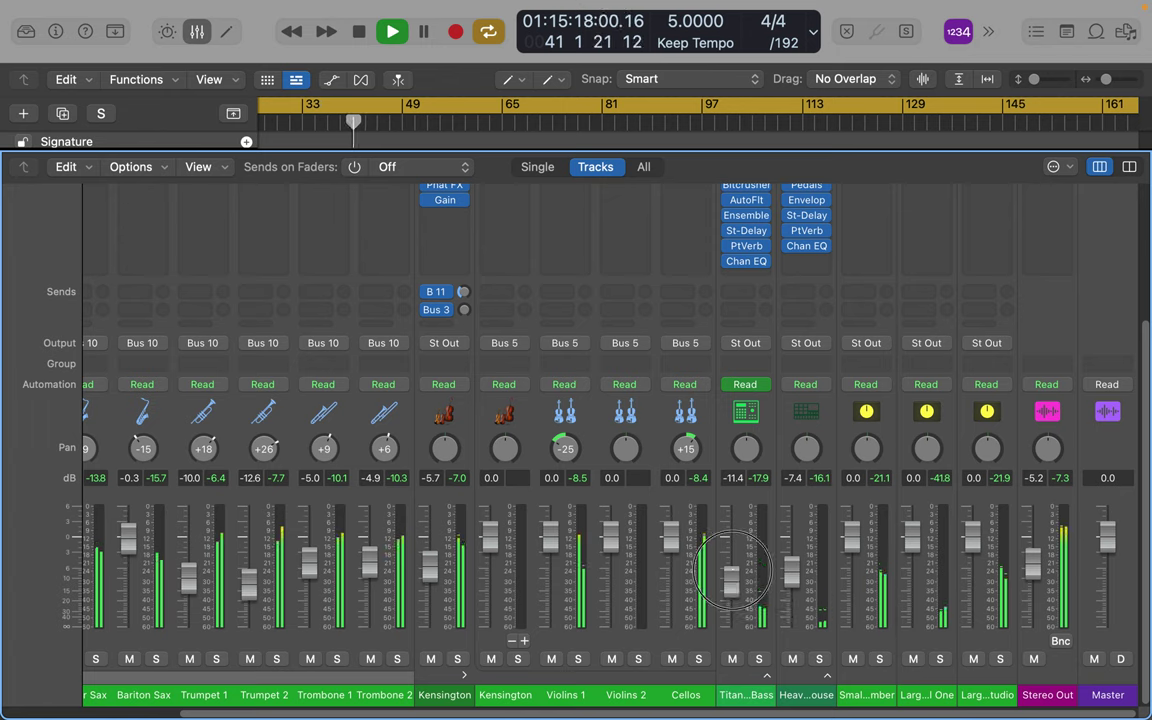
{"action": "left_click_drag", "start_coordinate": [733, 575], "coordinate": [735, 548]}
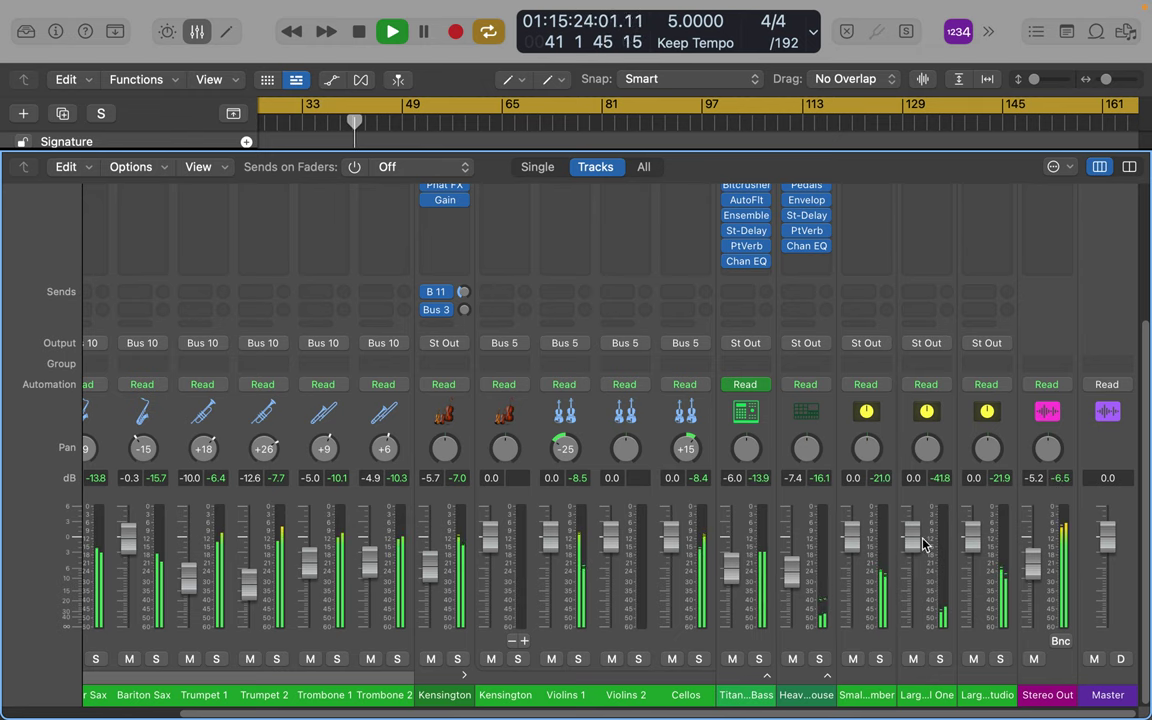
Check which reverb each bus feeds, and raise the Bus 3 send levels on the Mississippi Joint and Kensington stack channels.
{"action": "scroll", "coordinate": [937, 307], "scroll_direction": "up", "scroll_amount": 5}
{"action": "scroll", "coordinate": [937, 307], "scroll_direction": "up", "scroll_amount": 1}
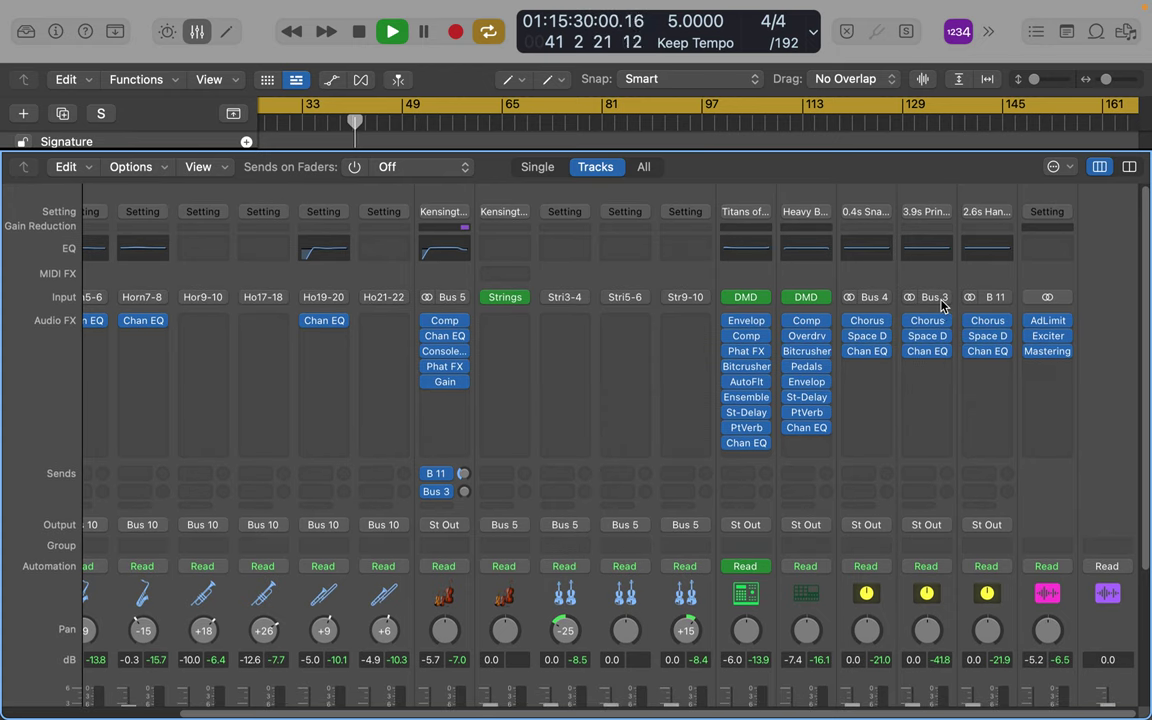
{"action": "scroll", "coordinate": [440, 510], "scroll_direction": "left", "scroll_amount": 5}
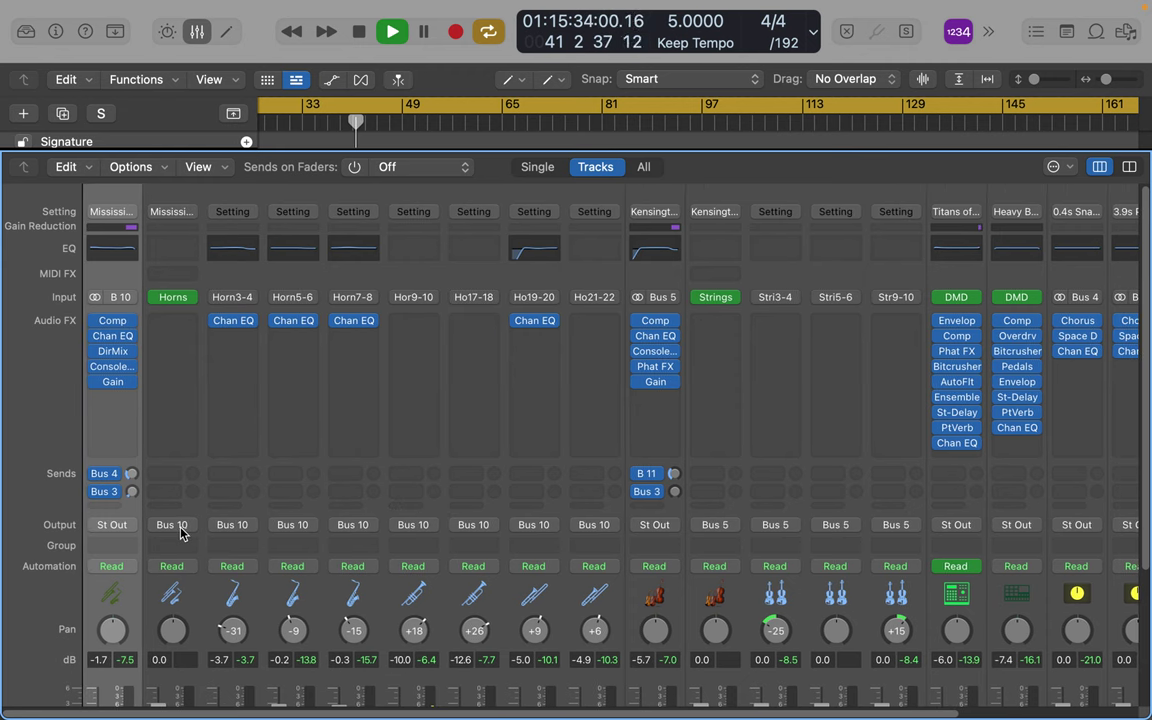
{"action": "scroll", "coordinate": [748, 424], "scroll_direction": "right", "scroll_amount": 5}
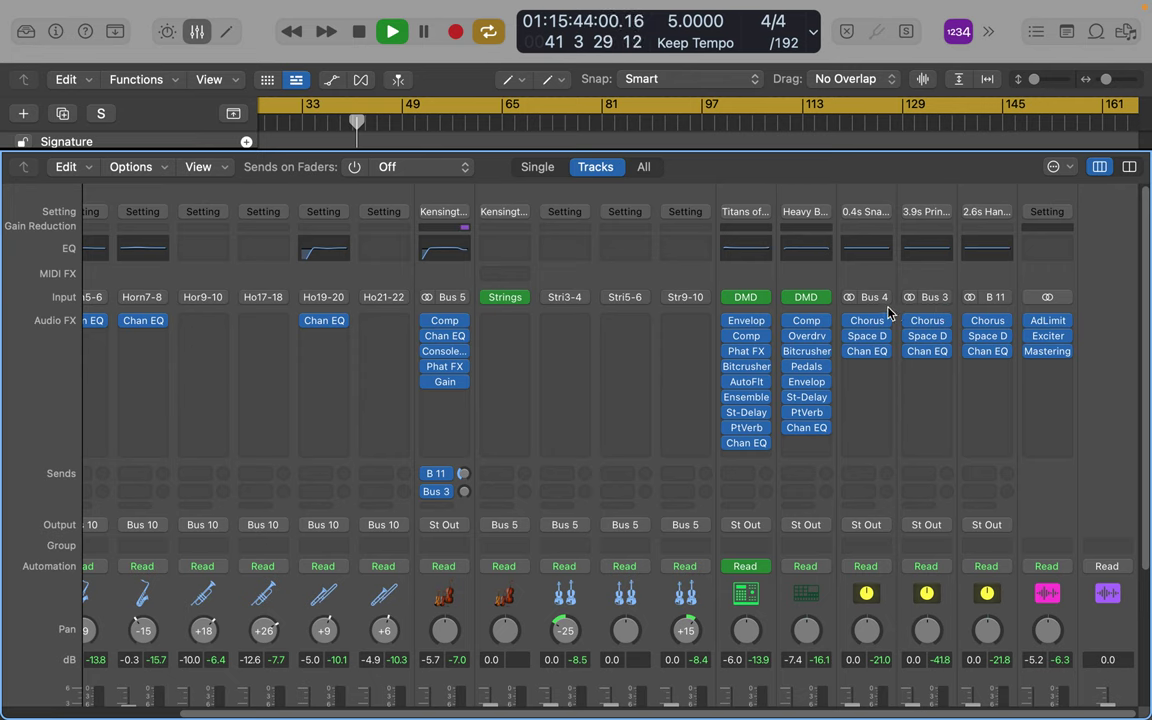
{"action": "scroll", "coordinate": [754, 457], "scroll_direction": "left", "scroll_amount": 4}
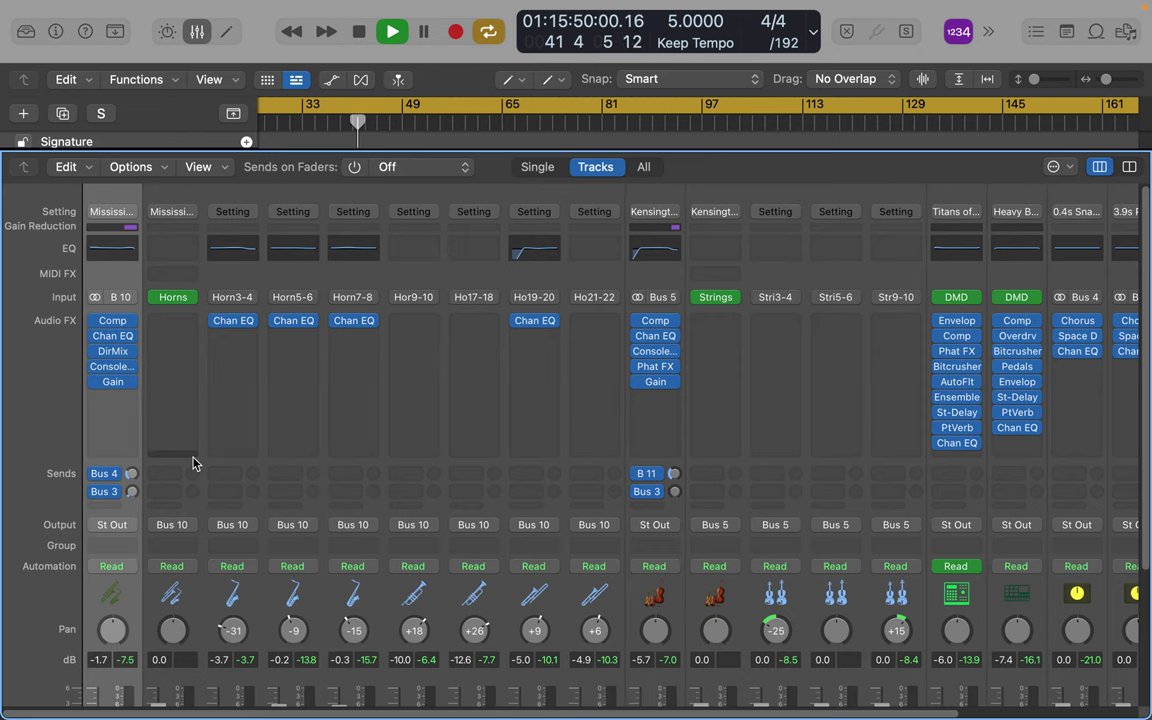
{"action": "left_click_drag", "start_coordinate": [134, 494], "coordinate": [137, 482]}
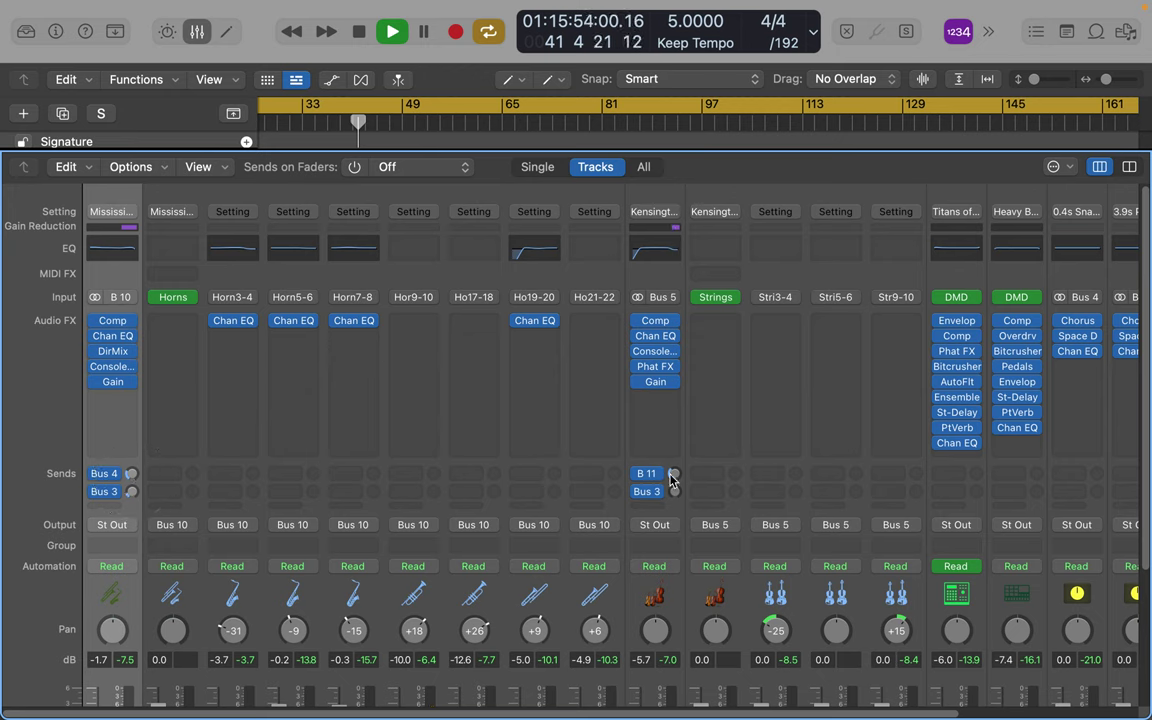
{"action": "left_click_drag", "start_coordinate": [676, 494], "coordinate": [681, 461]}
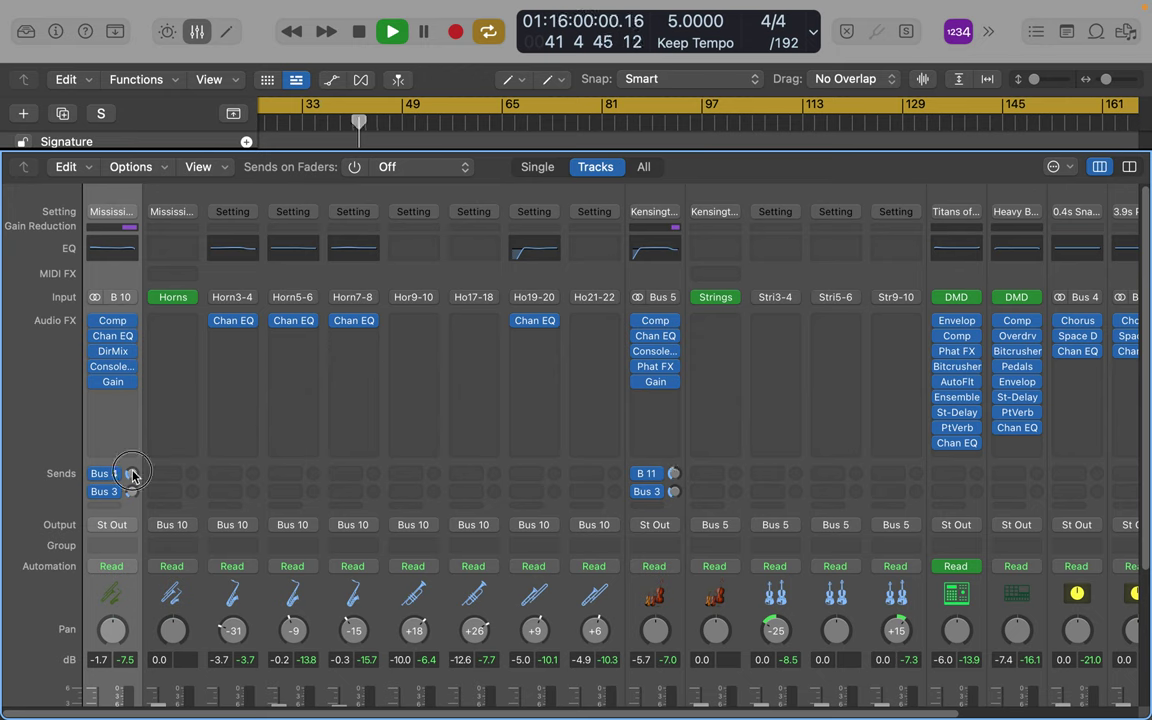
Raise the Bus 4 send level on the Mississippi Joint stack channel and hide the Mixer.
{"action": "left_click_drag", "start_coordinate": [133, 474], "coordinate": [133, 461]}
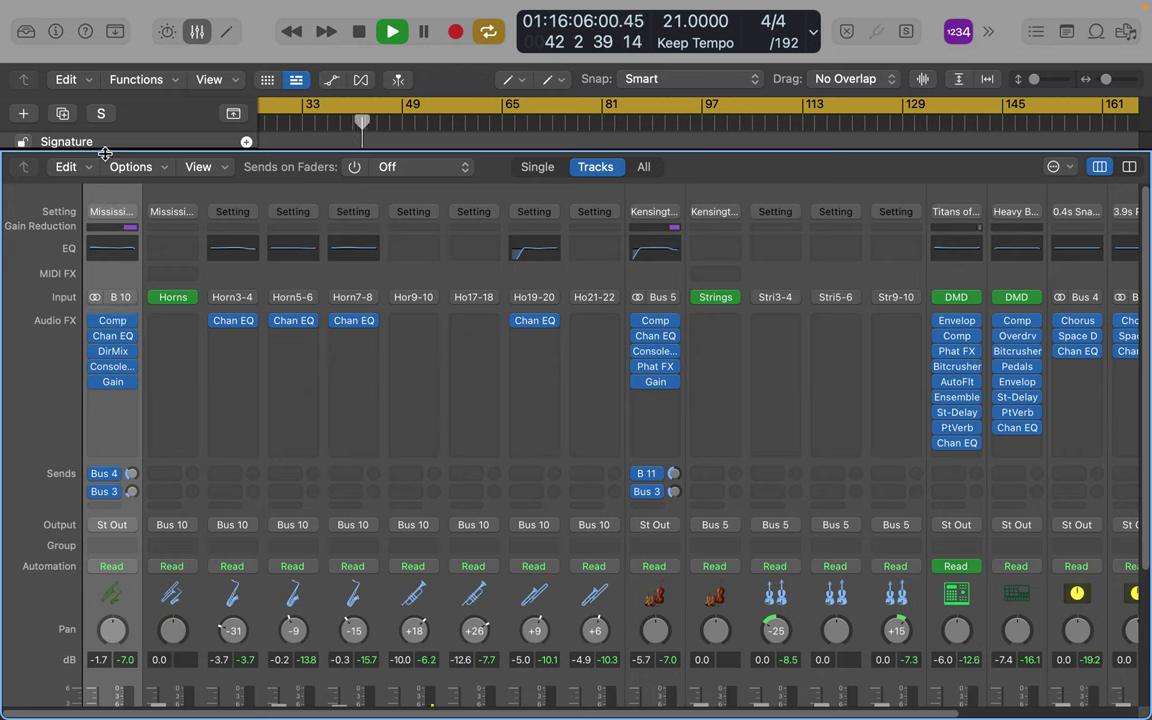
{"action": "left_click", "coordinate": [197, 33]}
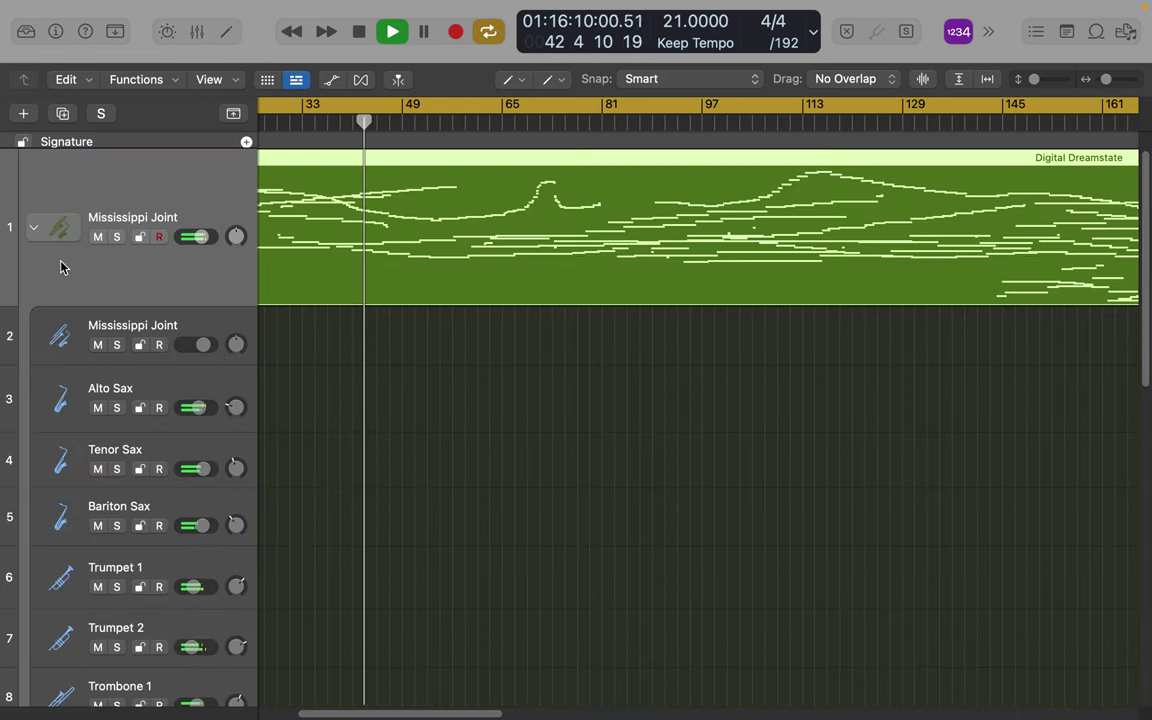
Expand the Titans of Bass and Heavy Bass House track stacks to show their individual drum tracks.
{"action": "scroll", "coordinate": [60, 267], "scroll_direction": "down", "scroll_amount": 5}
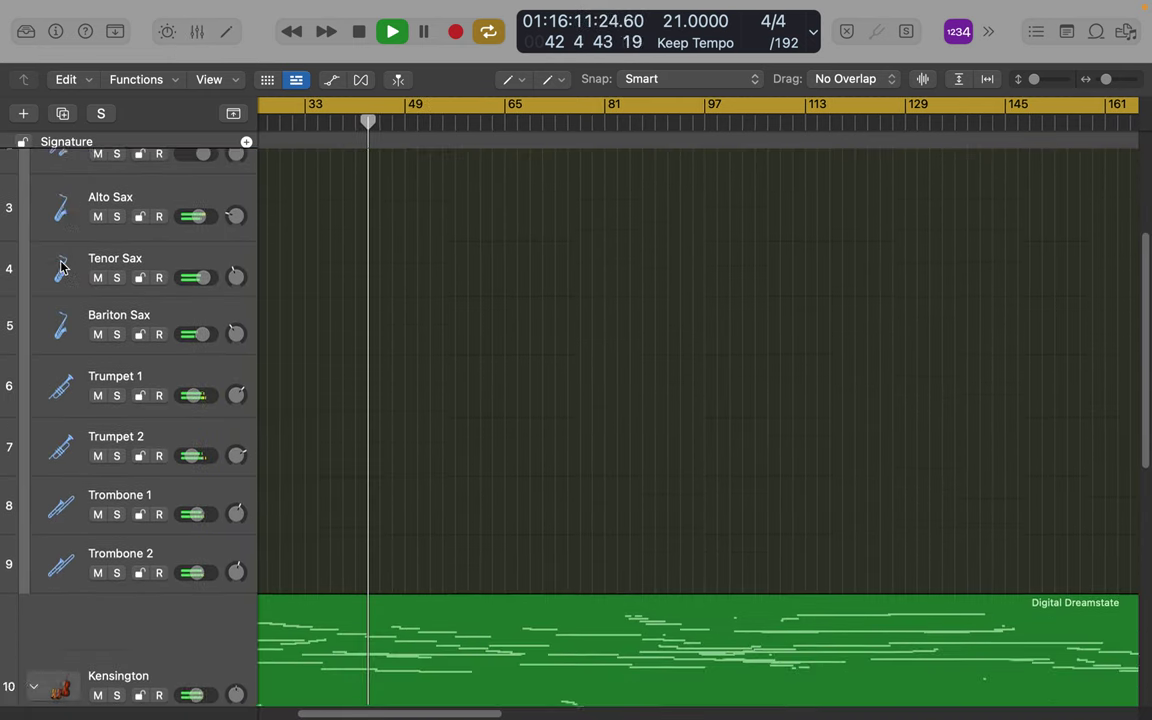
{"action": "scroll", "coordinate": [60, 267], "scroll_direction": "down", "scroll_amount": 12}
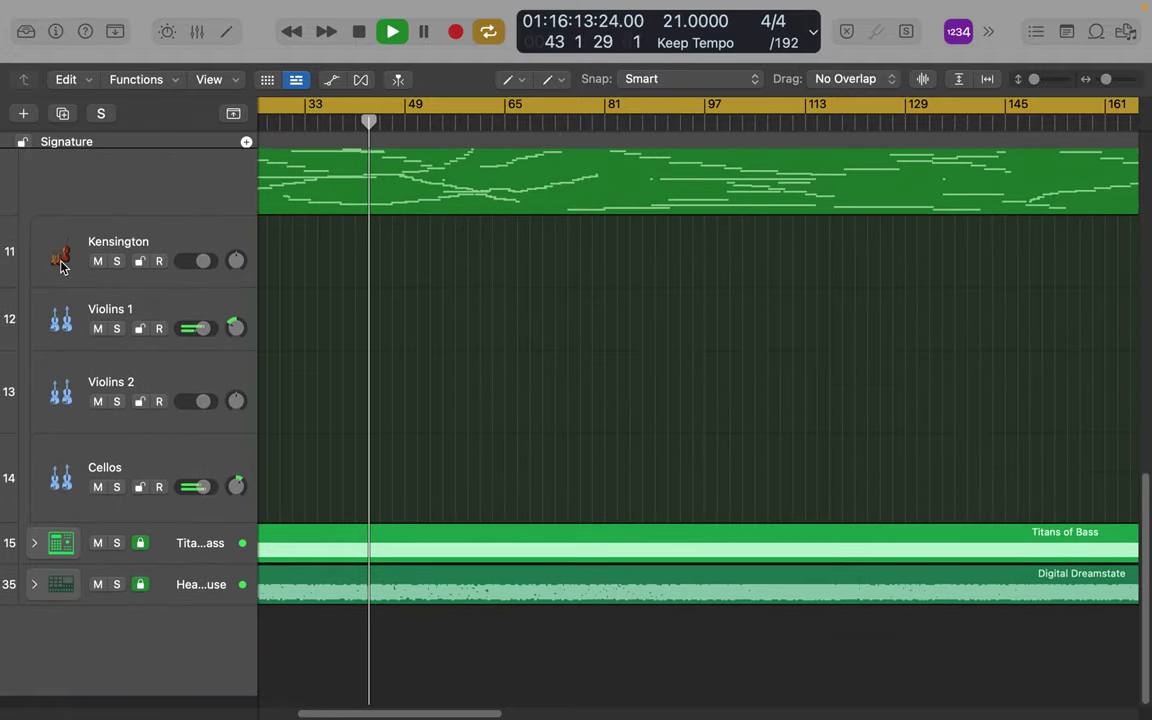
{"action": "scroll", "coordinate": [61, 267], "scroll_direction": "left", "scroll_amount": 1}
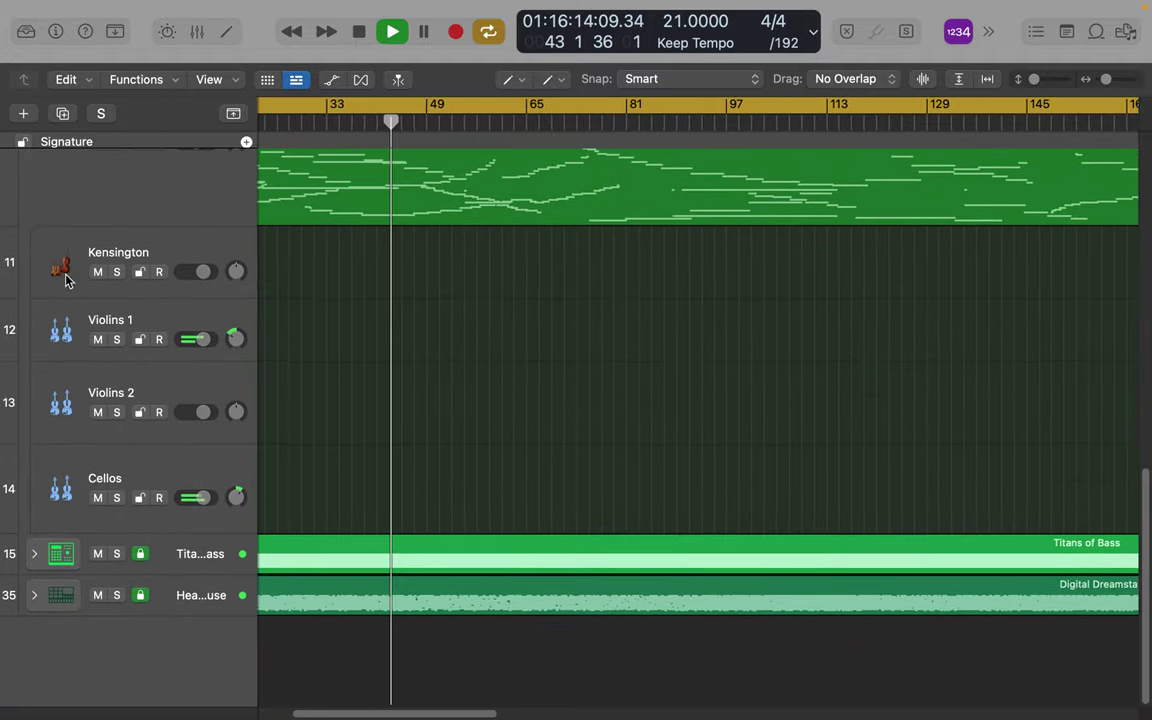
{"action": "left_click", "coordinate": [36, 553]}
{"action": "scroll", "coordinate": [38, 555], "scroll_direction": "down", "scroll_amount": 6}
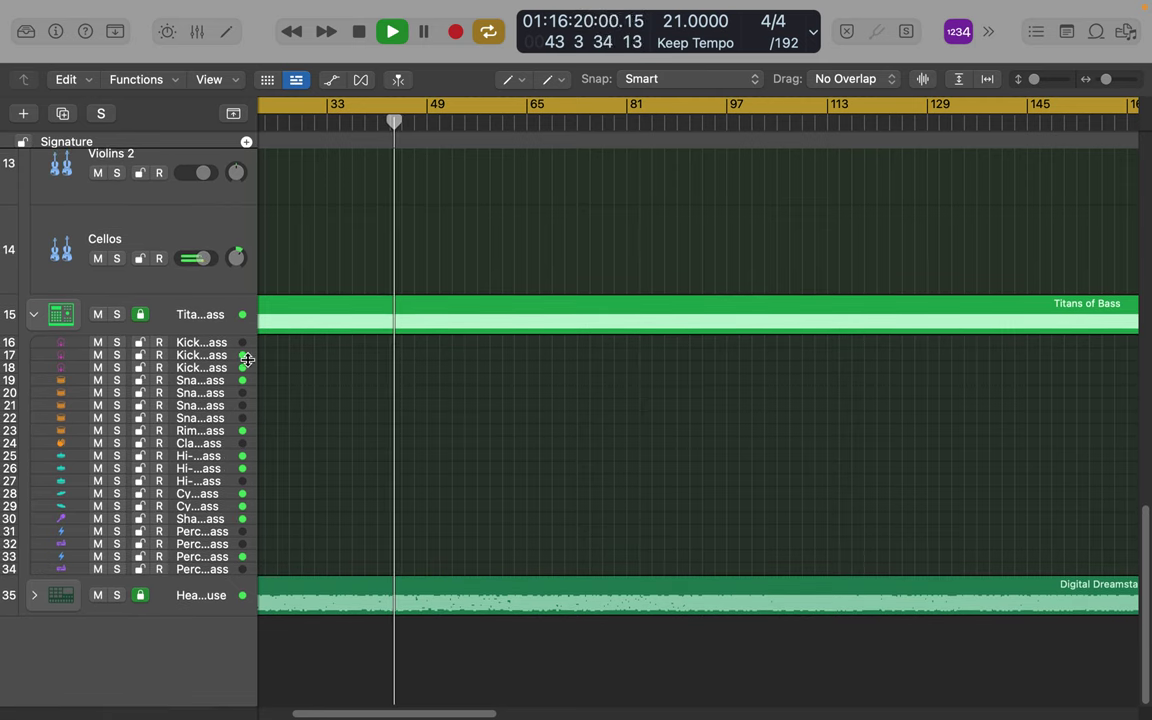
{"action": "left_click", "coordinate": [34, 595]}
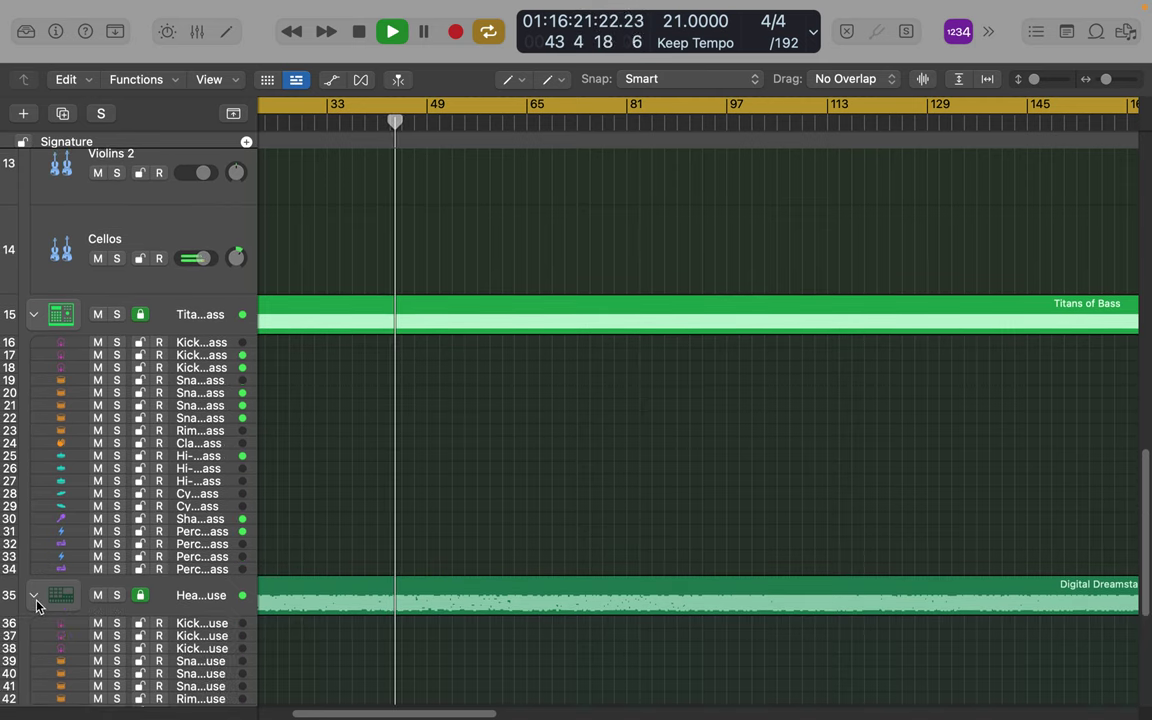
{"action": "scroll", "coordinate": [136, 630], "scroll_direction": "down", "scroll_amount": 10}
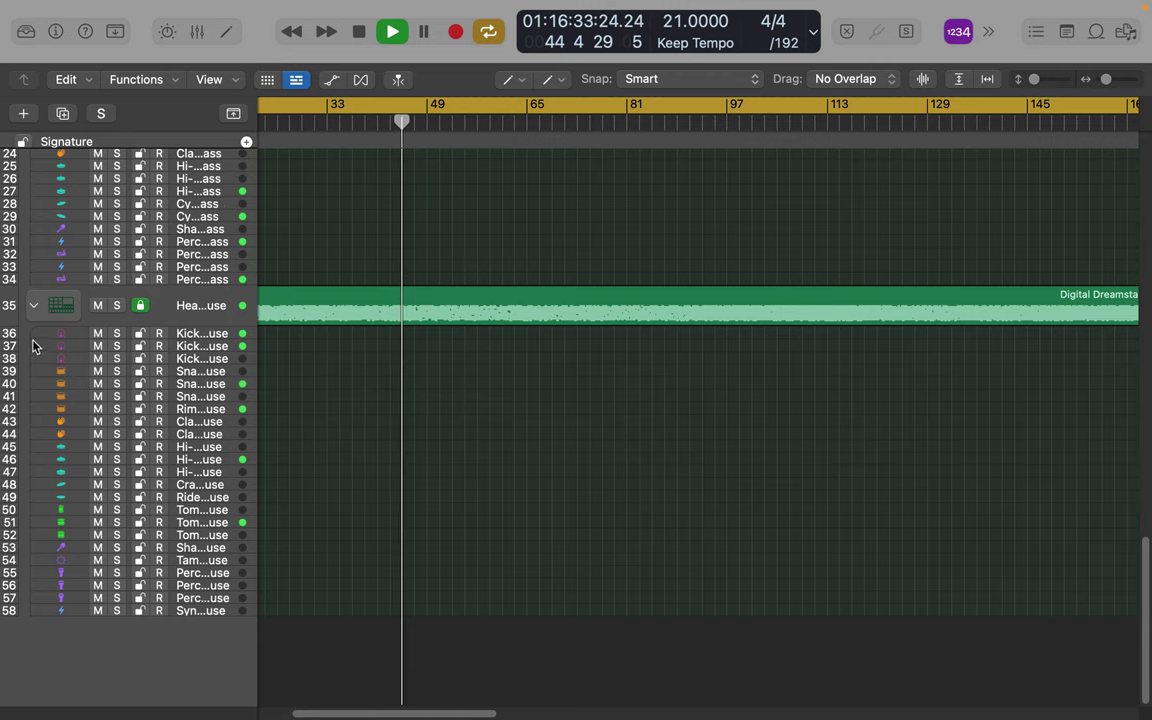
Increase the height of the three Kick tracks and the Snare 1 track in the Heavy Bass House stack, and show the Mixer.
{"action": "left_click_drag", "start_coordinate": [38, 343], "coordinate": [45, 443]}
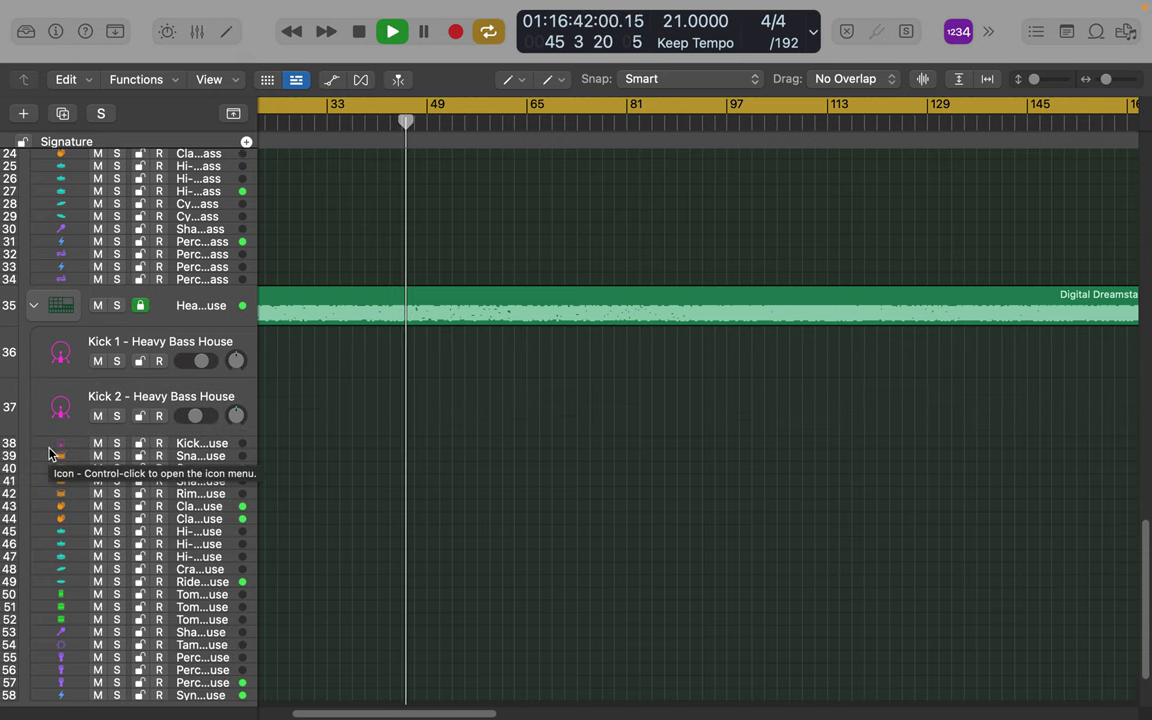
{"action": "left_click_drag", "start_coordinate": [48, 447], "coordinate": [46, 535]}
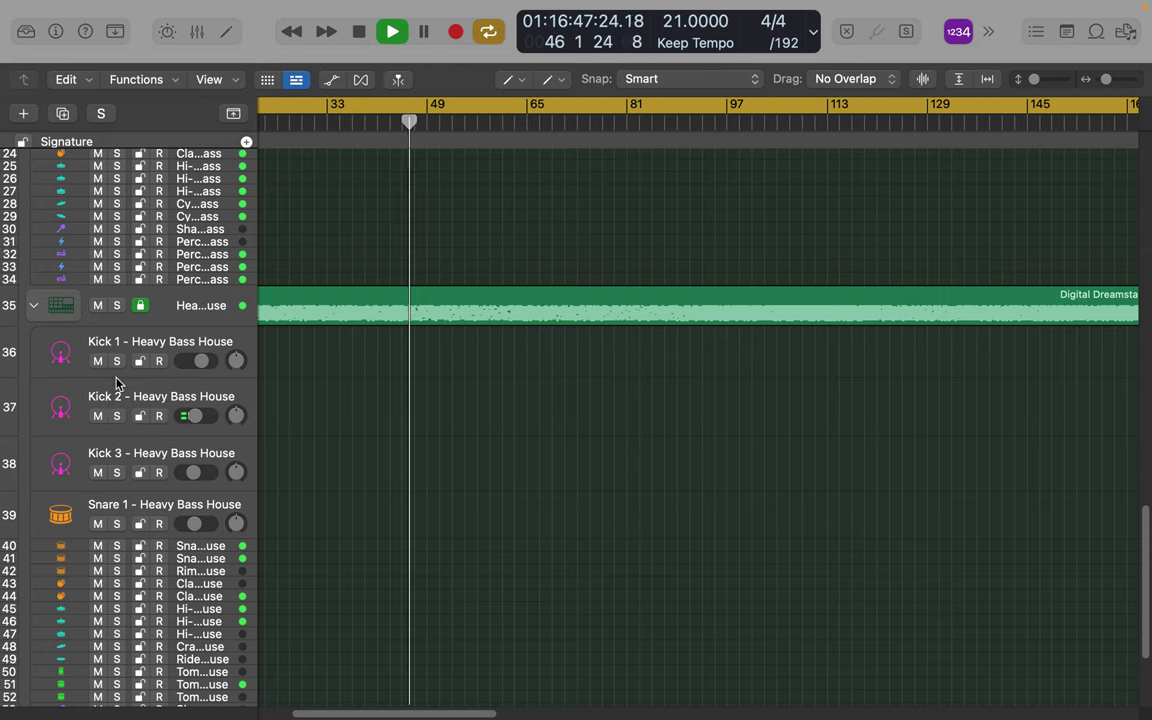
{"action": "left_click", "coordinate": [198, 33]}
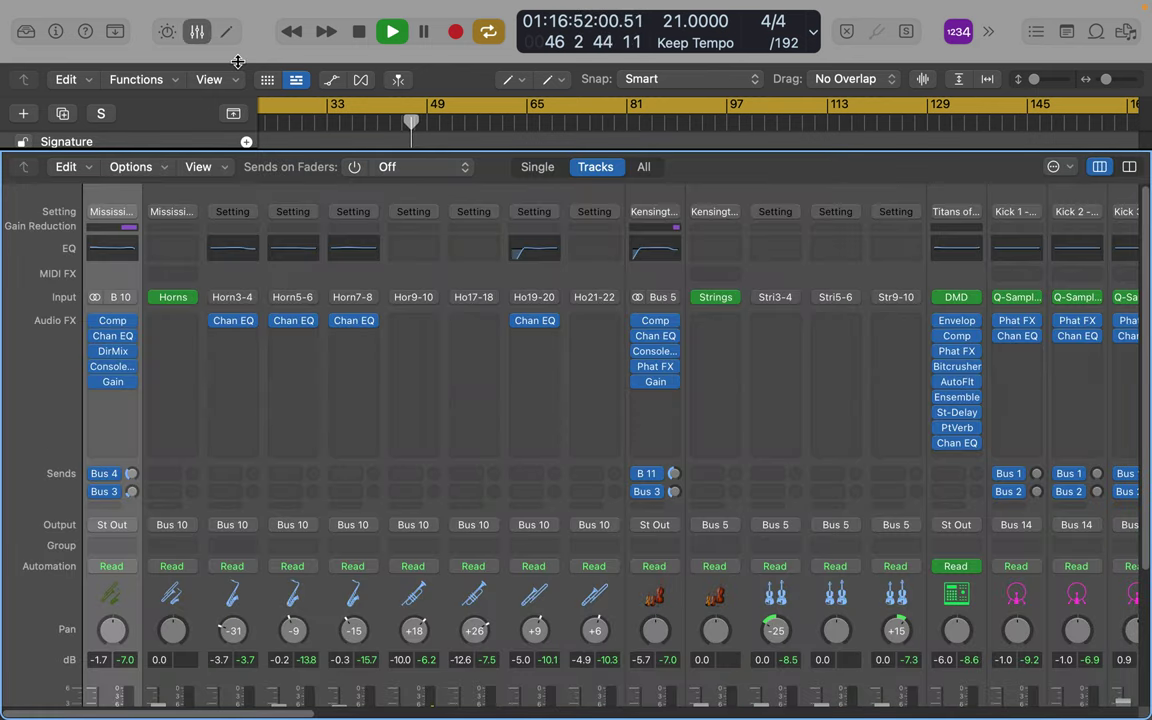
{"action": "scroll", "coordinate": [546, 412], "scroll_direction": "down", "scroll_amount": 5}
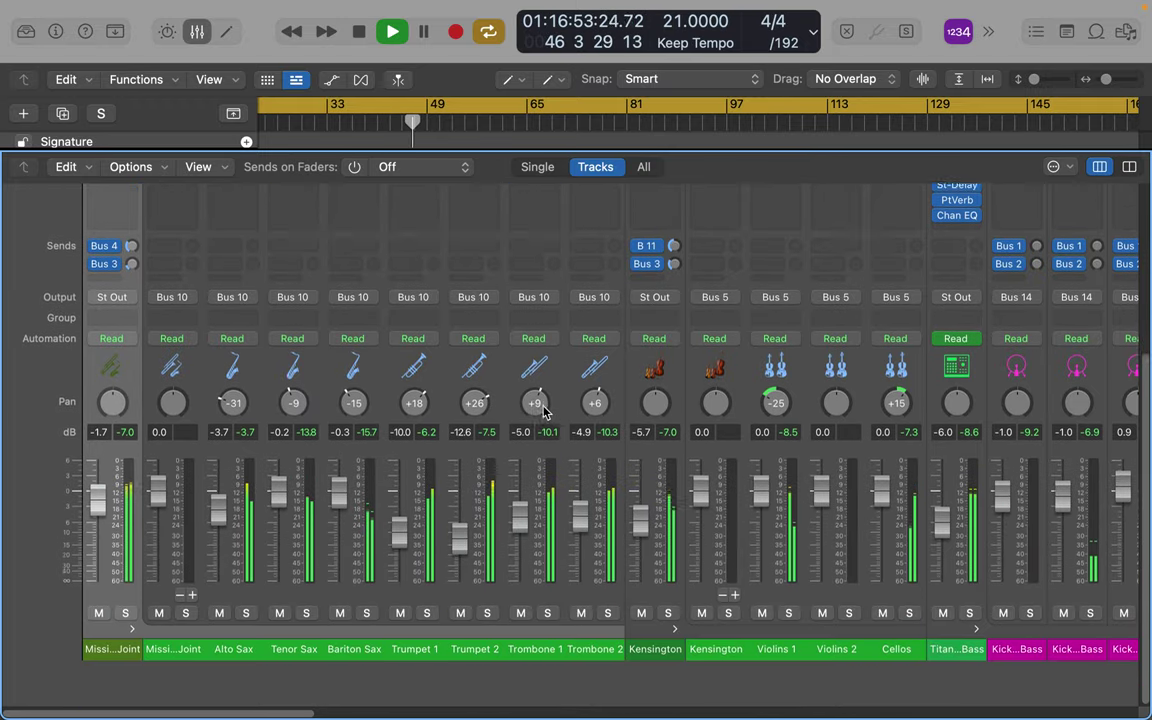
Set the channel faders to -6.8 dB for Alto Sax, -8.8 dB for Trumpet 1 and -1.9 dB for Bariton Sax.
{"action": "left_click_drag", "start_coordinate": [220, 565], "coordinate": [220, 588]}
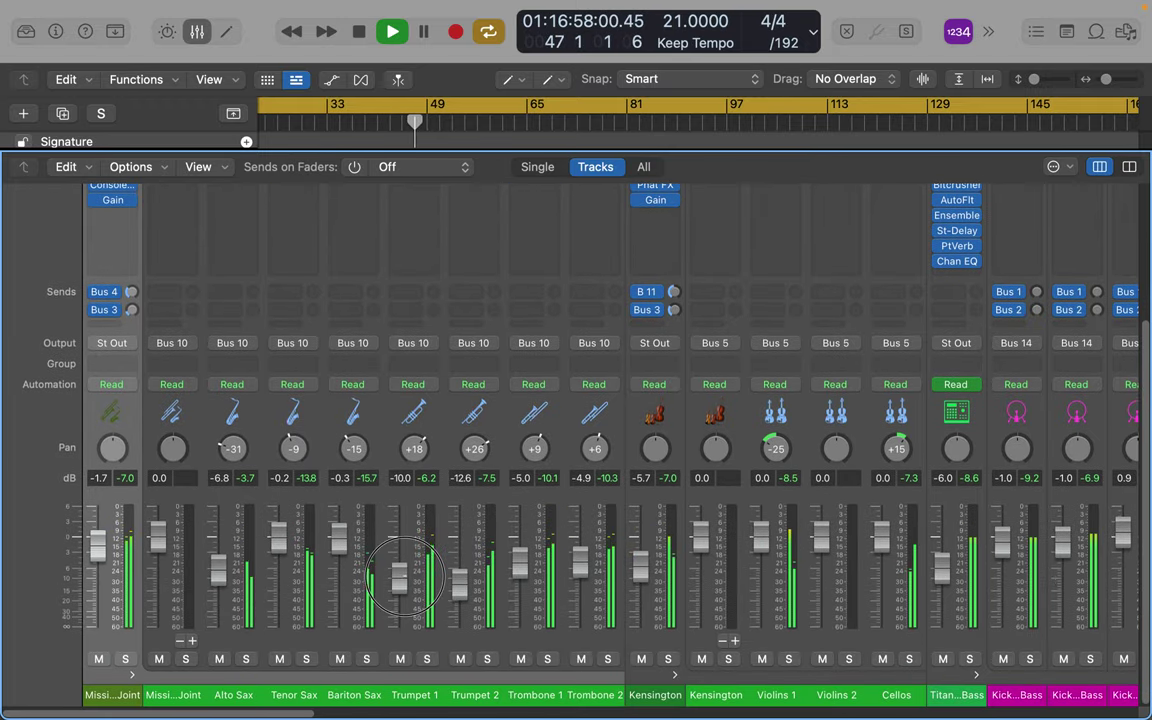
{"action": "left_click_drag", "start_coordinate": [405, 582], "coordinate": [404, 591]}
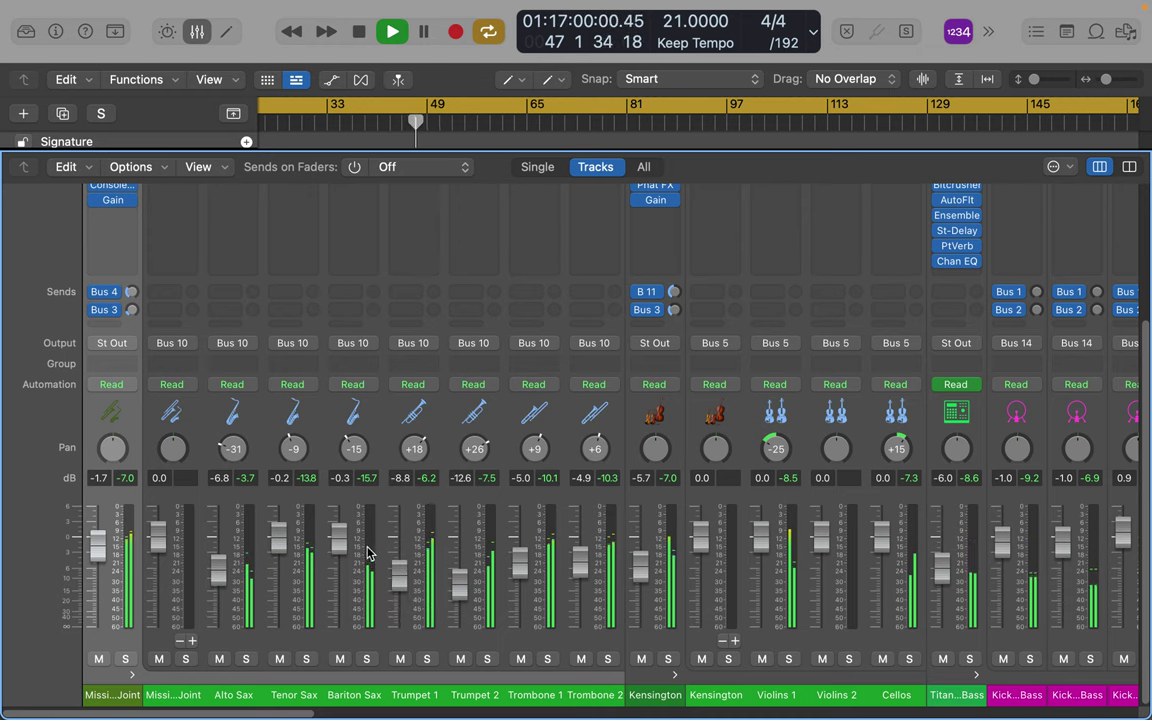
{"action": "left_click_drag", "start_coordinate": [341, 545], "coordinate": [343, 570]}
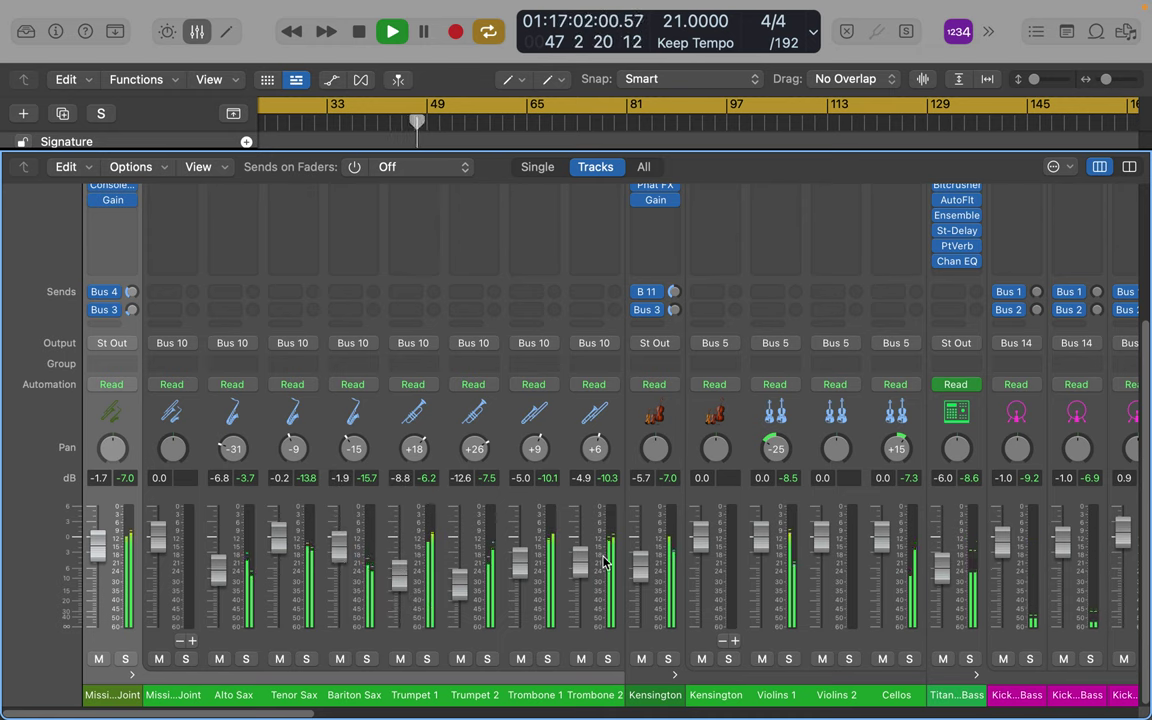
Set the faders to -5.8 dB for Trombone 2, -5.2 dB for Trombone 1, -3.1 dB for Violins 1 and -2.8 dB for Cellos.
{"action": "left_click_drag", "start_coordinate": [585, 568], "coordinate": [585, 575]}
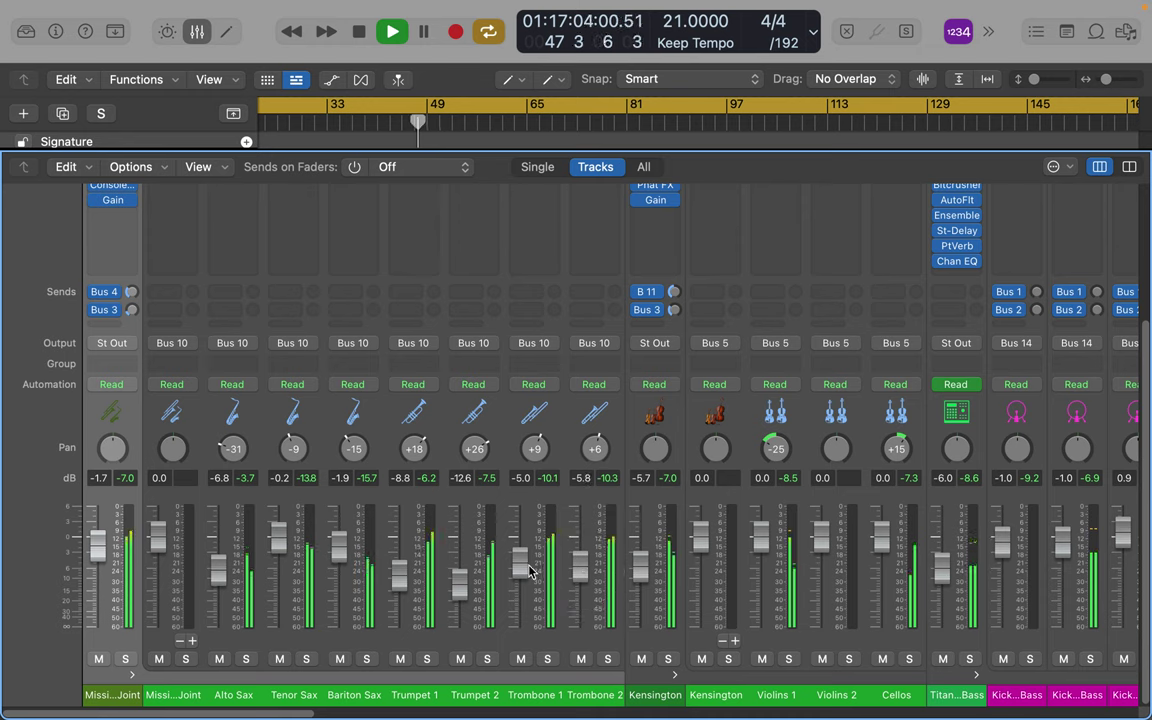
{"action": "left_click", "coordinate": [521, 566]}
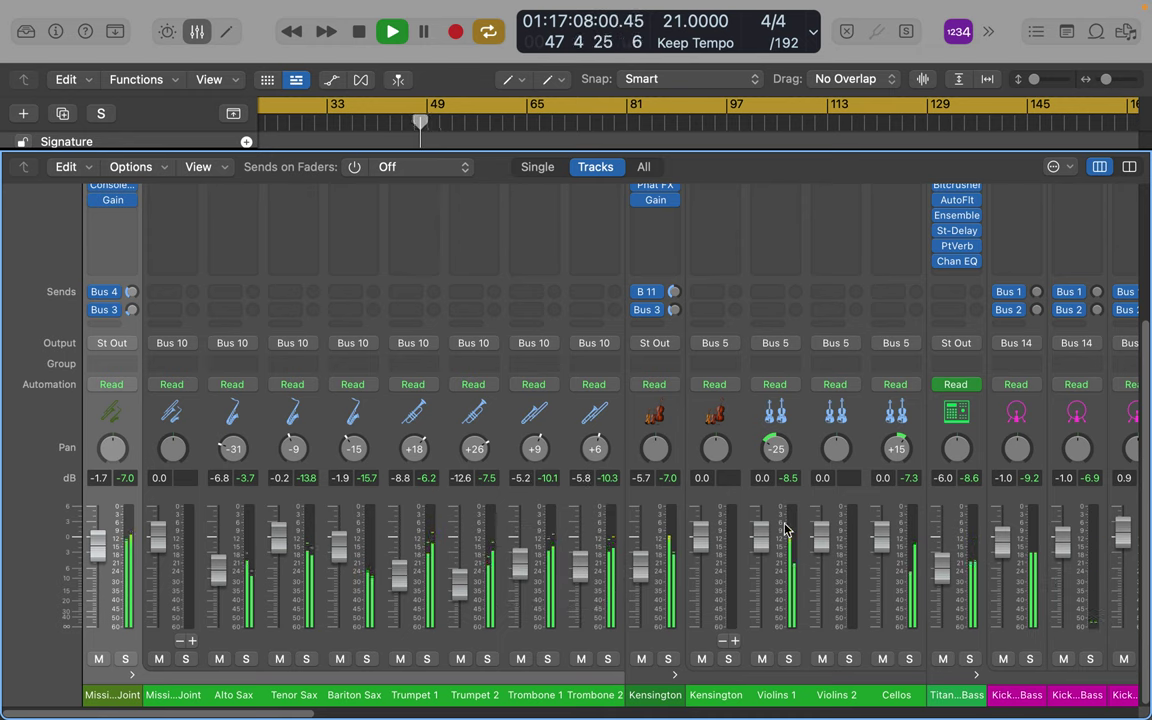
{"action": "left_click_drag", "start_coordinate": [761, 541], "coordinate": [761, 549]}
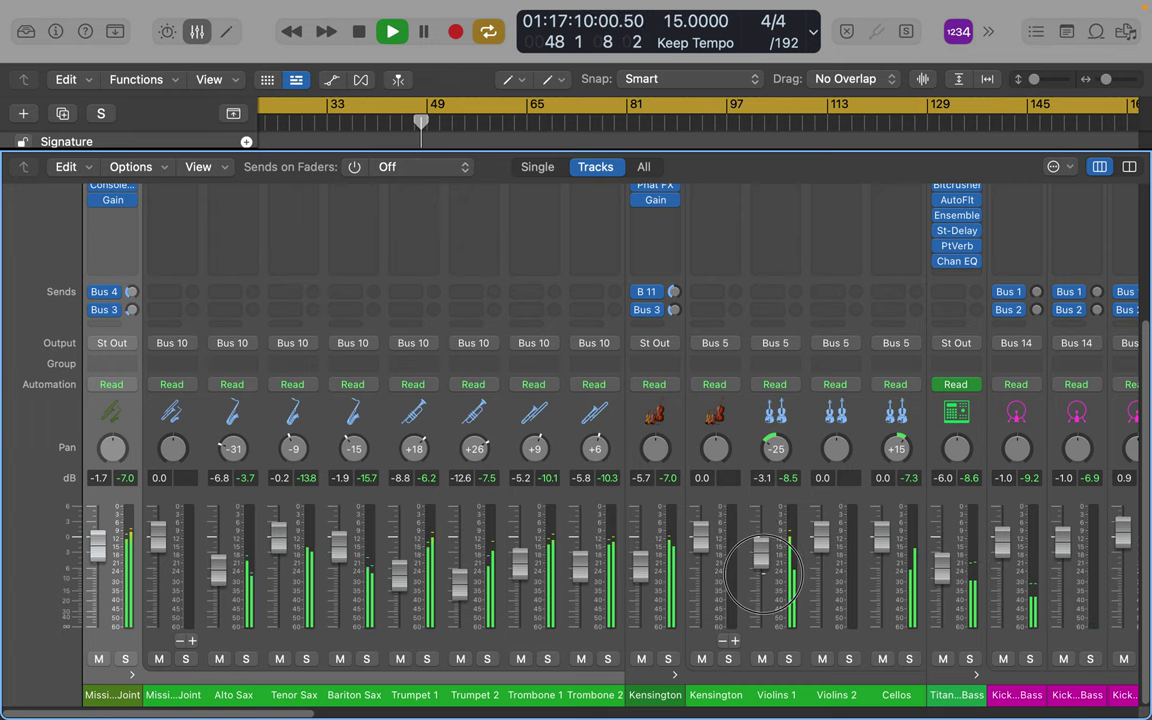
{"action": "left_click_drag", "start_coordinate": [880, 540], "coordinate": [883, 578]}
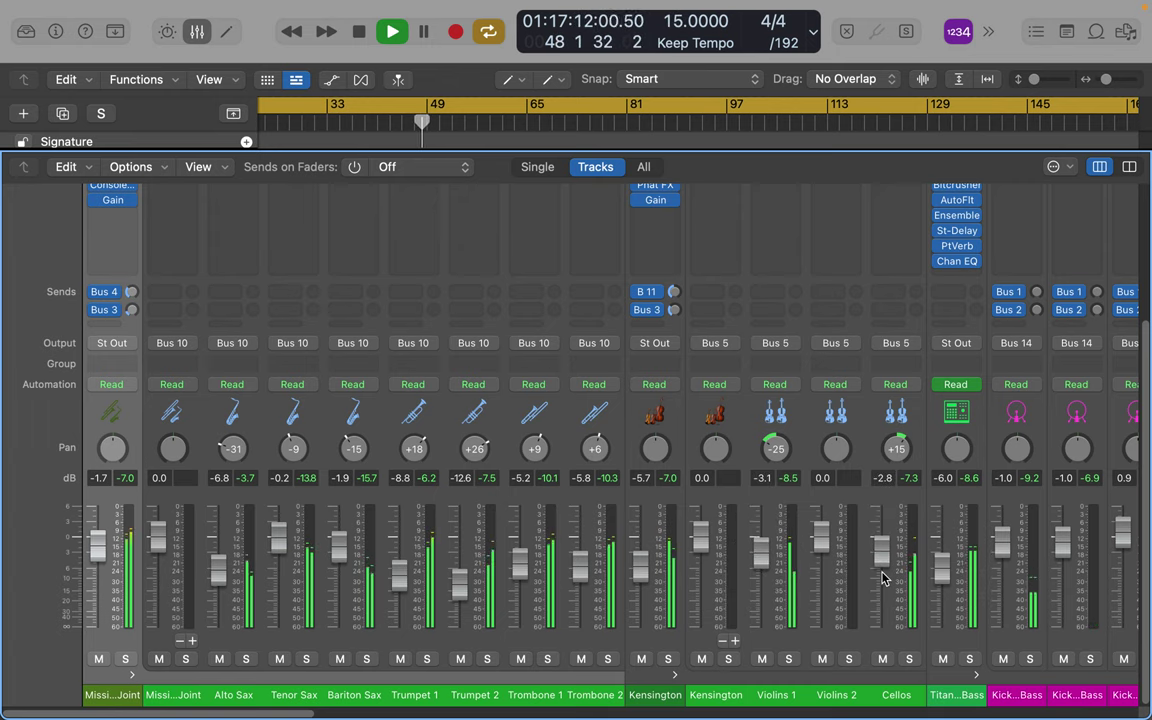
Raise the Bus 1 and Bus 2 send levels on the second and third kick channels of Titans of Bass.
{"action": "scroll", "coordinate": [882, 572], "scroll_direction": "right", "scroll_amount": 10}
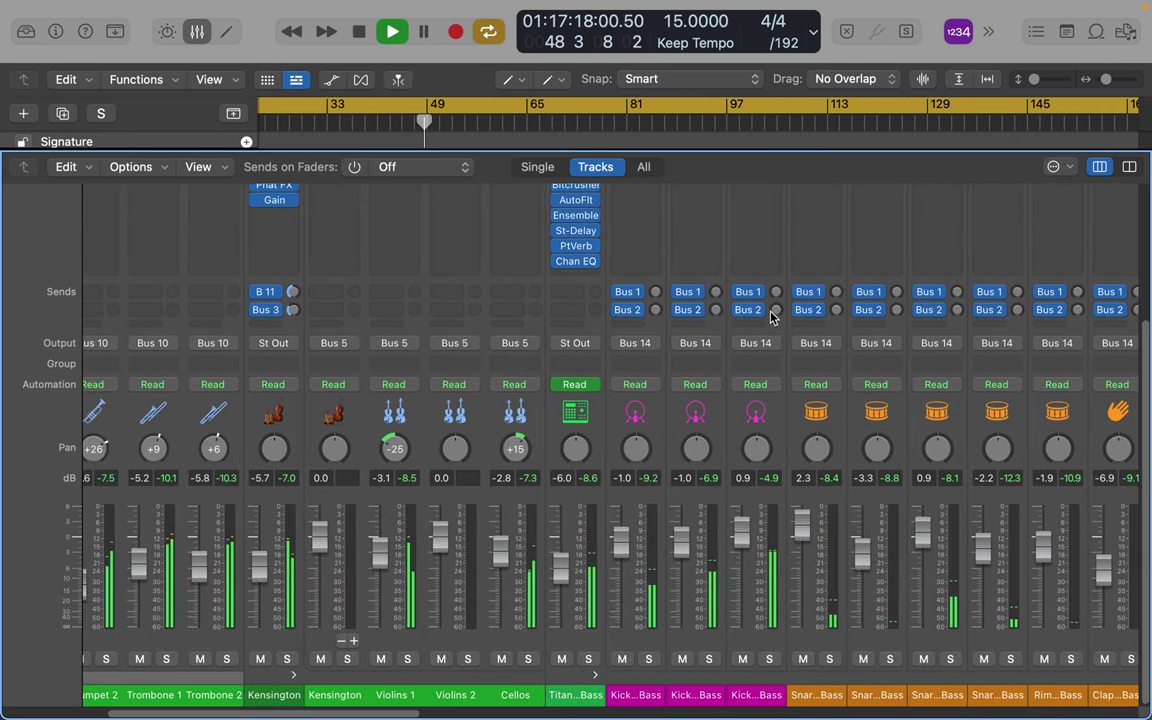
{"action": "left_click_drag", "start_coordinate": [777, 313], "coordinate": [777, 261]}
{"action": "left_click_drag", "start_coordinate": [716, 295], "coordinate": [716, 271]}
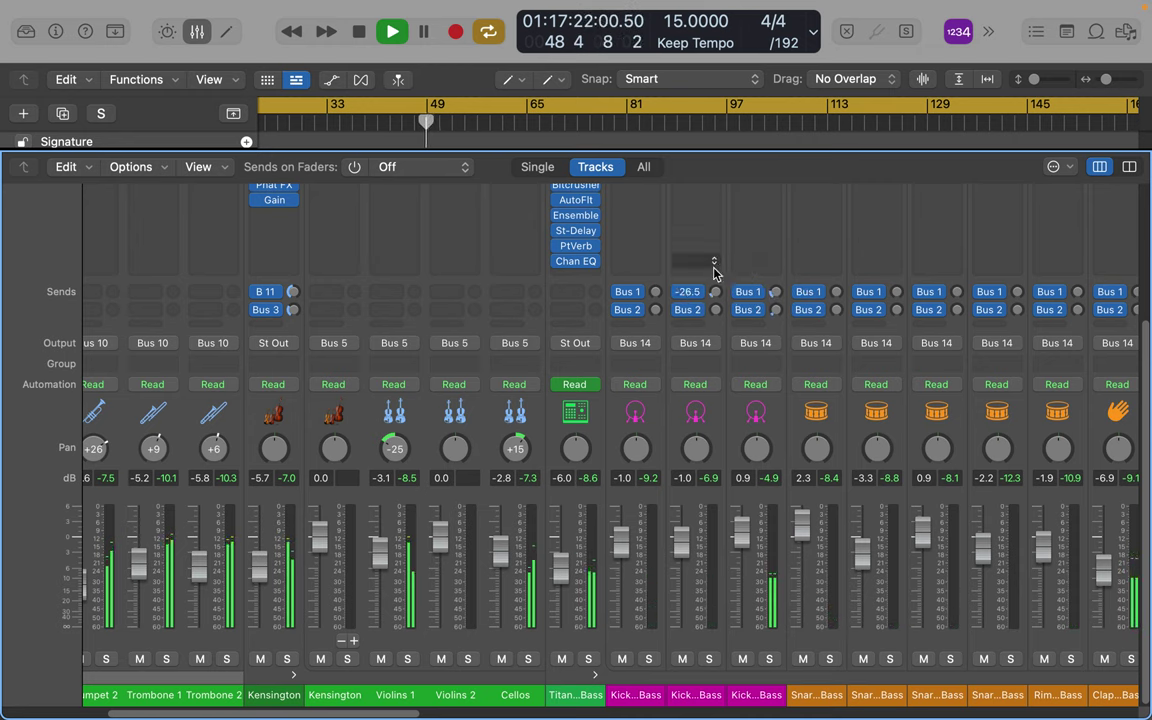
{"action": "left_click_drag", "start_coordinate": [716, 316], "coordinate": [719, 281]}
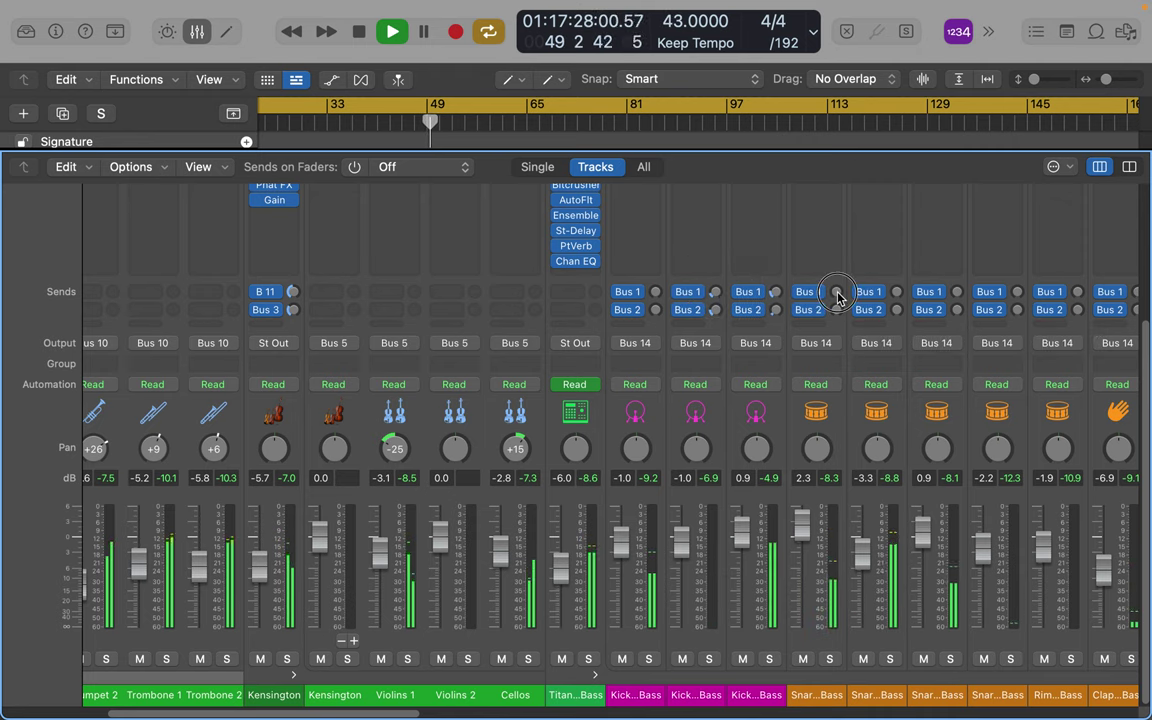
Raise the Bus 1 and Bus 2 sends on the Titans of Bass snare and rim channels, with the rim's Bus 2 at -24.3 dB.
{"action": "left_click_drag", "start_coordinate": [837, 291], "coordinate": [840, 265]}
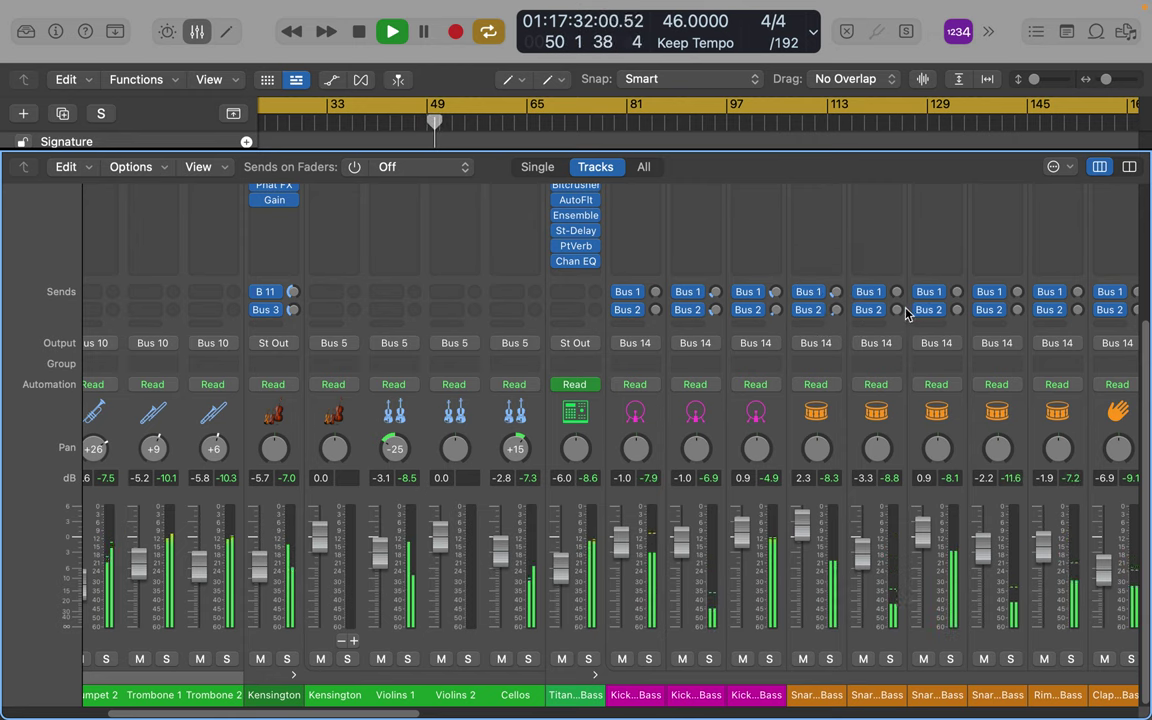
{"action": "left_click_drag", "start_coordinate": [900, 316], "coordinate": [905, 240]}
{"action": "left_click_drag", "start_coordinate": [960, 298], "coordinate": [1080, 264]}
{"action": "left_click_drag", "start_coordinate": [1078, 311], "coordinate": [1079, 272]}
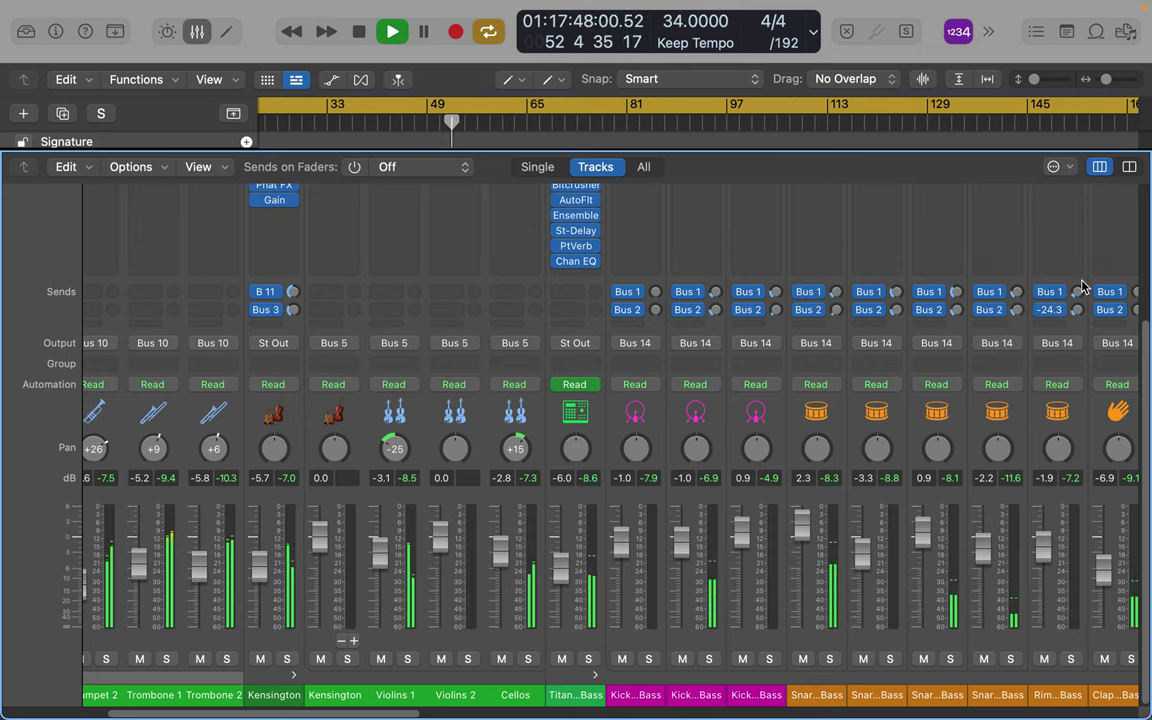
Raise the Bus 1 and Bus 2 sends on the clap and three hi-hat channels, and set the second percussion channel's Bus 1 send to -15.7 dB.
{"action": "scroll", "coordinate": [1133, 297], "scroll_direction": "right", "scroll_amount": 10}
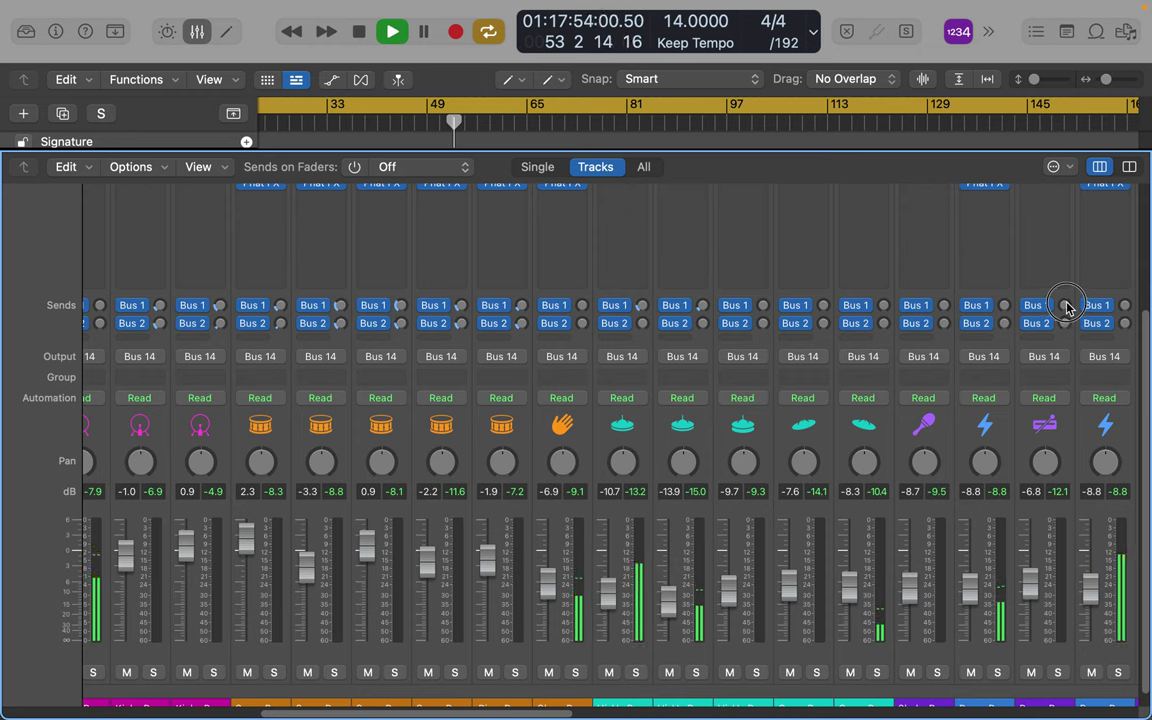
{"action": "left_click_drag", "start_coordinate": [1066, 305], "coordinate": [1066, 380]}
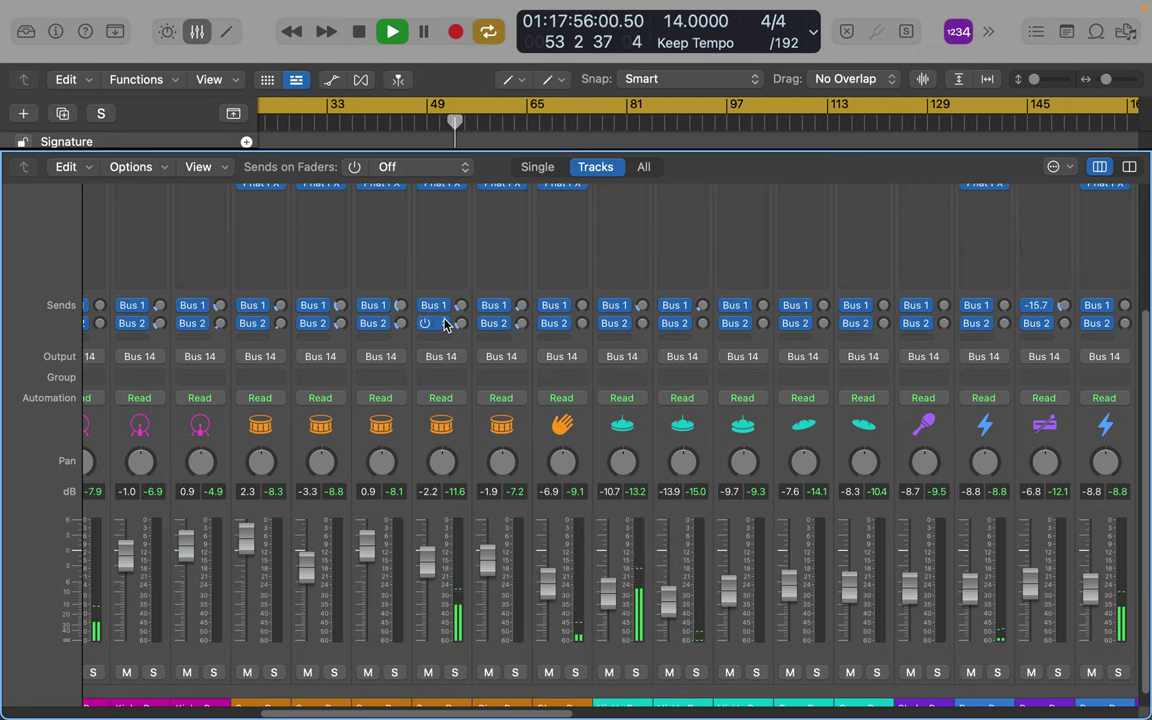
{"action": "left_click_drag", "start_coordinate": [579, 310], "coordinate": [715, 257]}
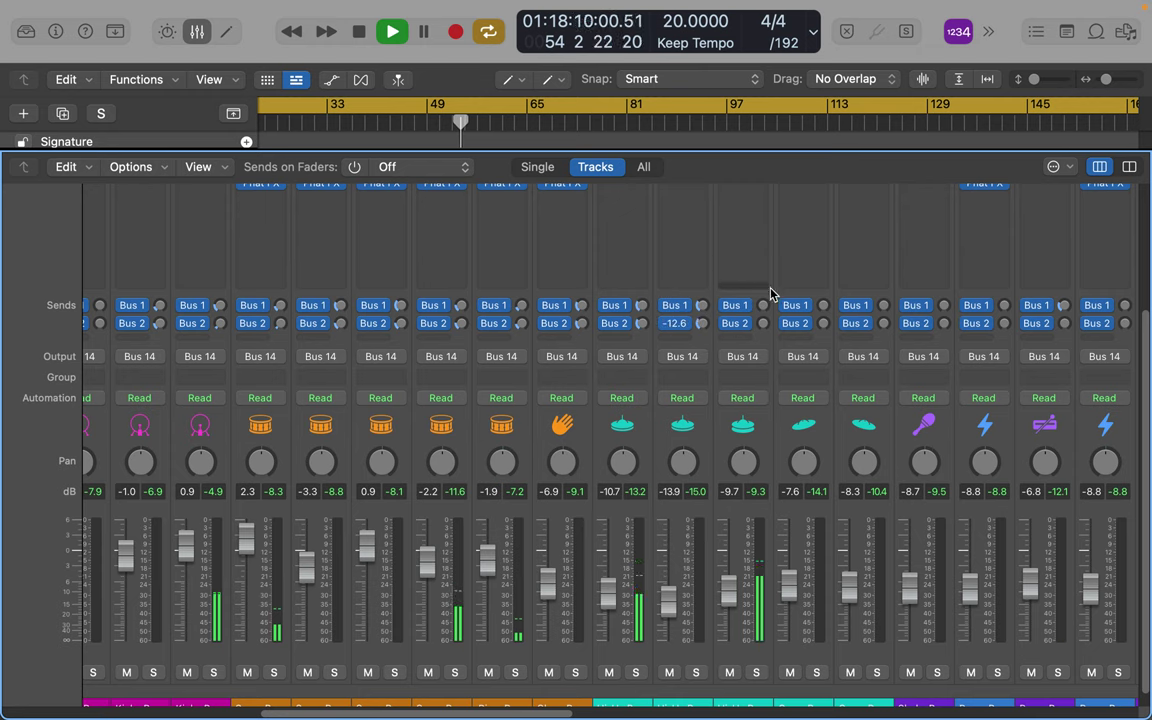
{"action": "left_click_drag", "start_coordinate": [764, 305], "coordinate": [767, 273]}
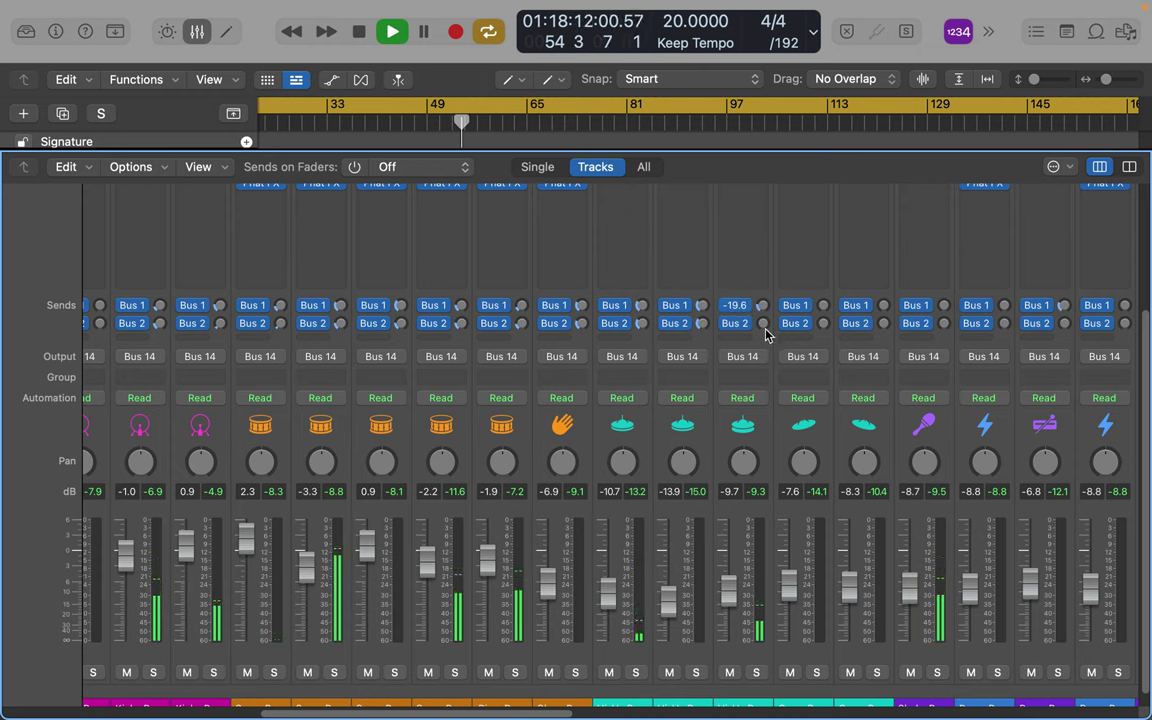
{"action": "left_click_drag", "start_coordinate": [763, 325], "coordinate": [827, 235]}
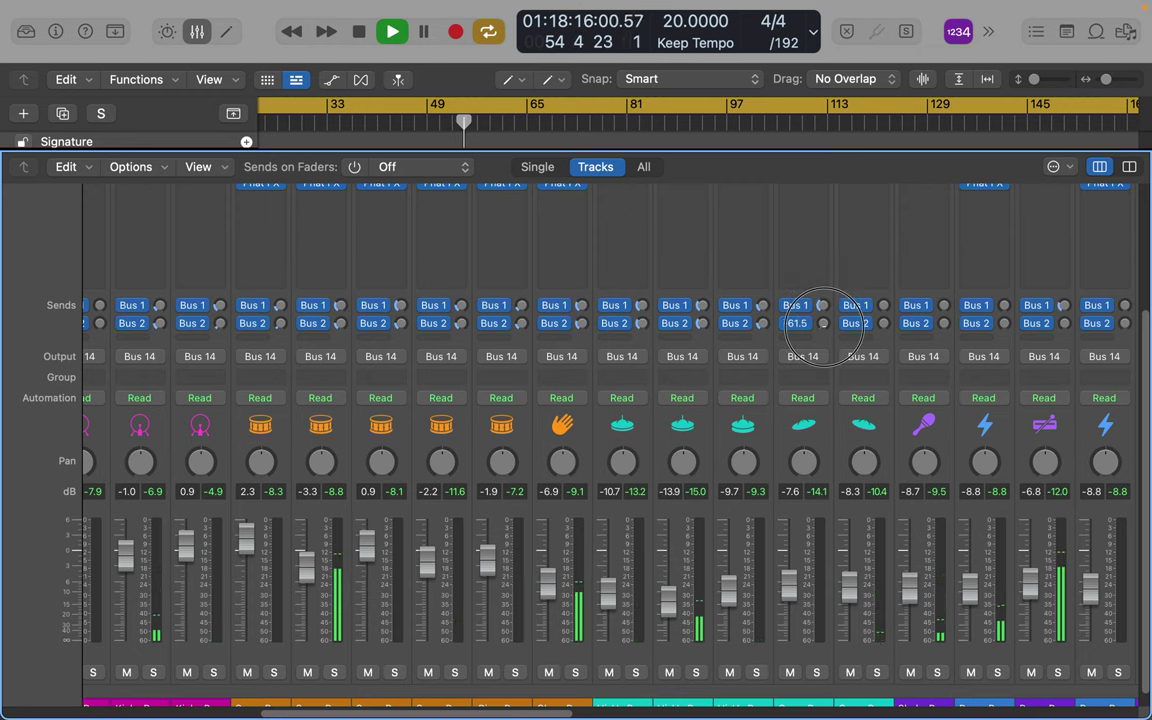
Set the sends to -4.8 dB for the first cymbal's Bus 2, -15.1 dB for the second cymbal's Bus 1 and -9.0 dB for the shaker's Bus 1.
{"action": "left_click_drag", "start_coordinate": [822, 325], "coordinate": [845, 238]}
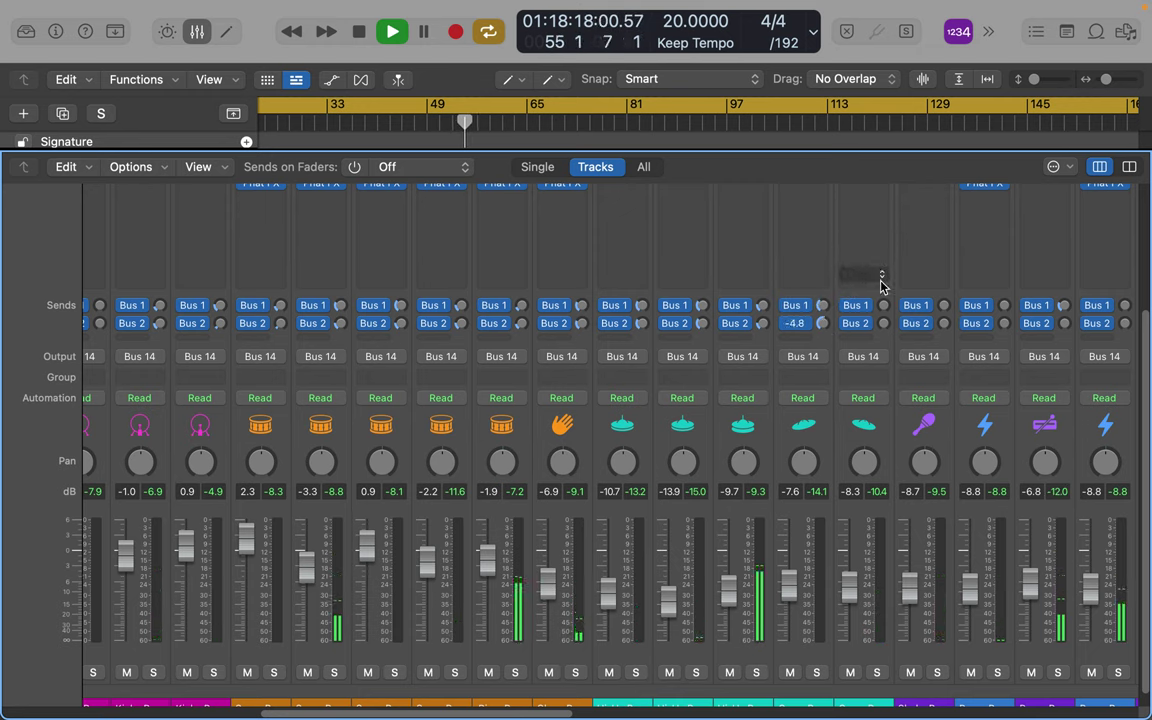
{"action": "left_click_drag", "start_coordinate": [884, 305], "coordinate": [892, 258]}
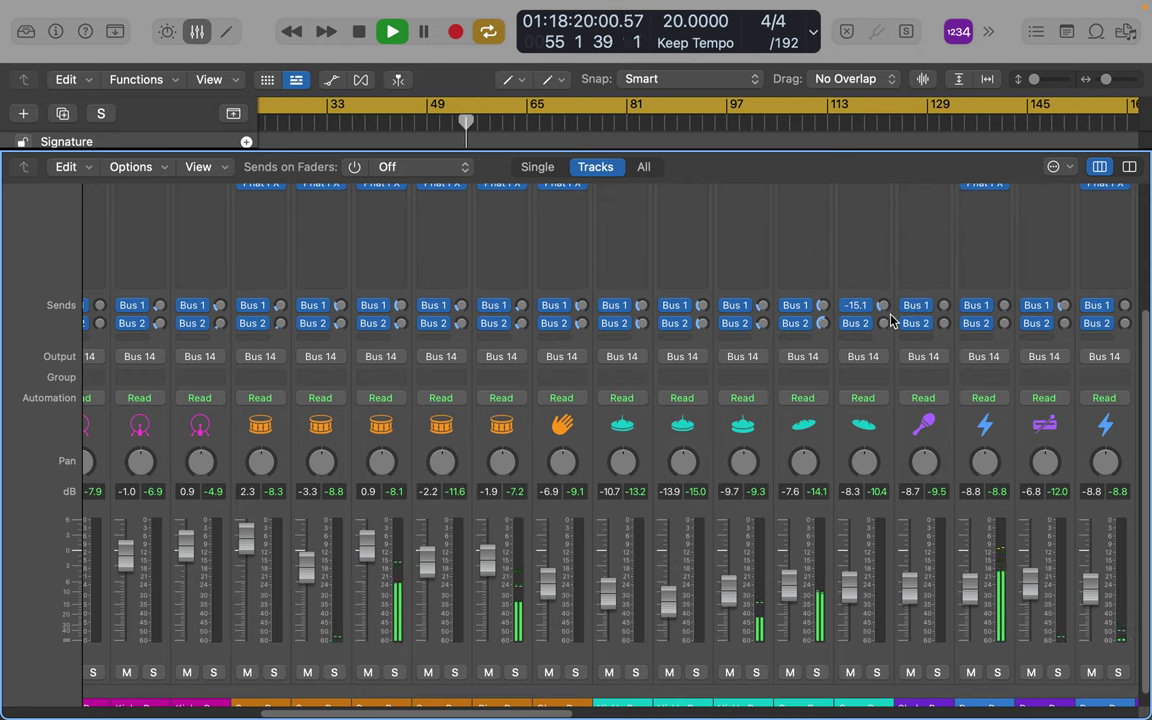
{"action": "left_click_drag", "start_coordinate": [884, 325], "coordinate": [956, 247]}
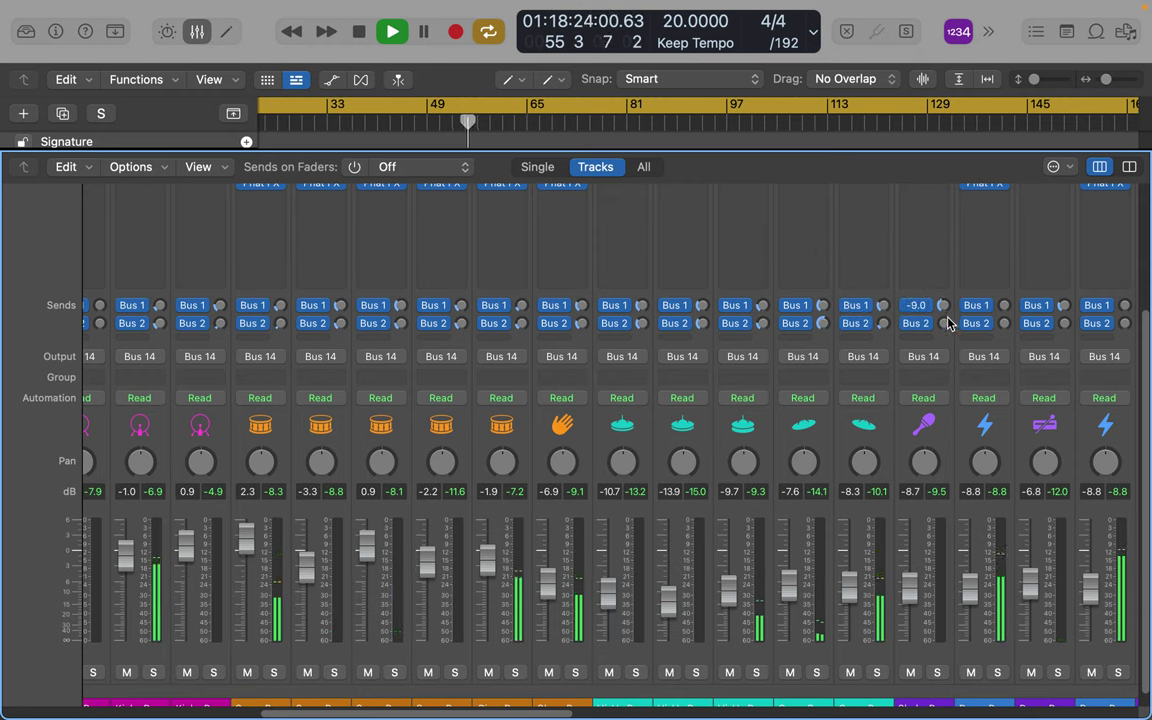
Raise the Bus 1 and Bus 2 sends on the percussion channels, with Bus 2 at -18.4 dB on Perc 1 and -16.7 dB on Perc 3.
{"action": "left_click", "coordinate": [1005, 309]}
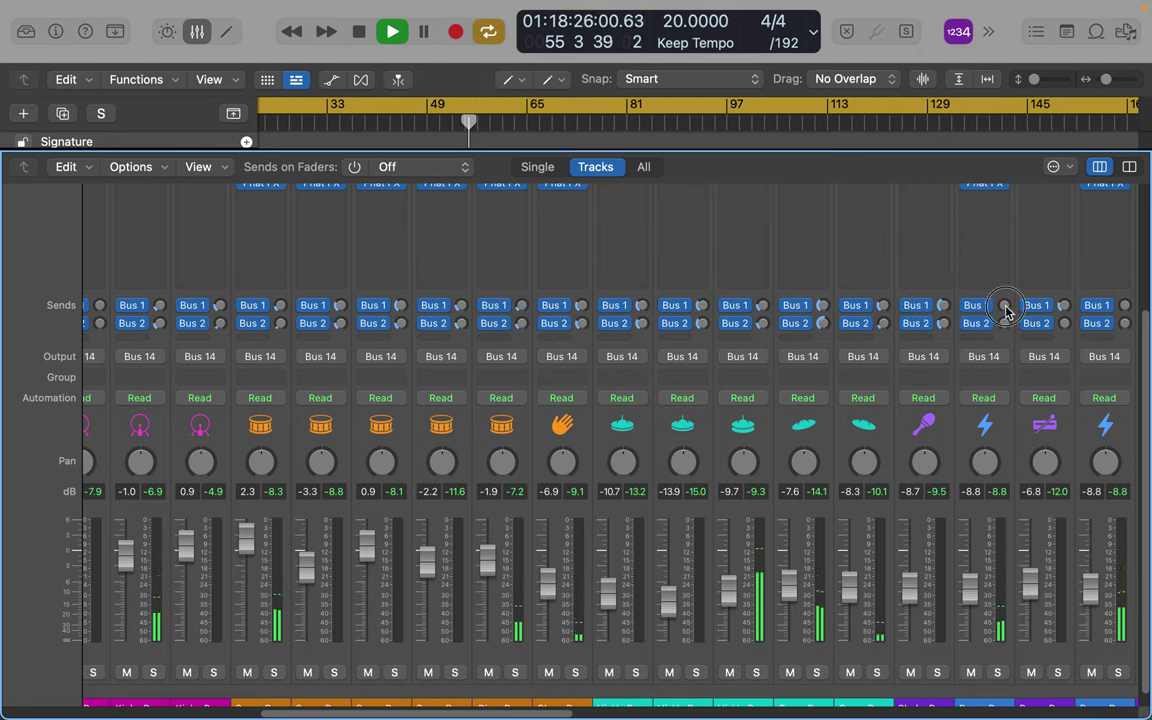
{"action": "mouse_move", "coordinate": [1005, 309]}
{"action": "left_mouse_down"}
{"action": "mouse_move", "coordinate": [1003, 249]}
{"action": "mouse_move", "coordinate": [993, 290]}
{"action": "left_mouse_up"}
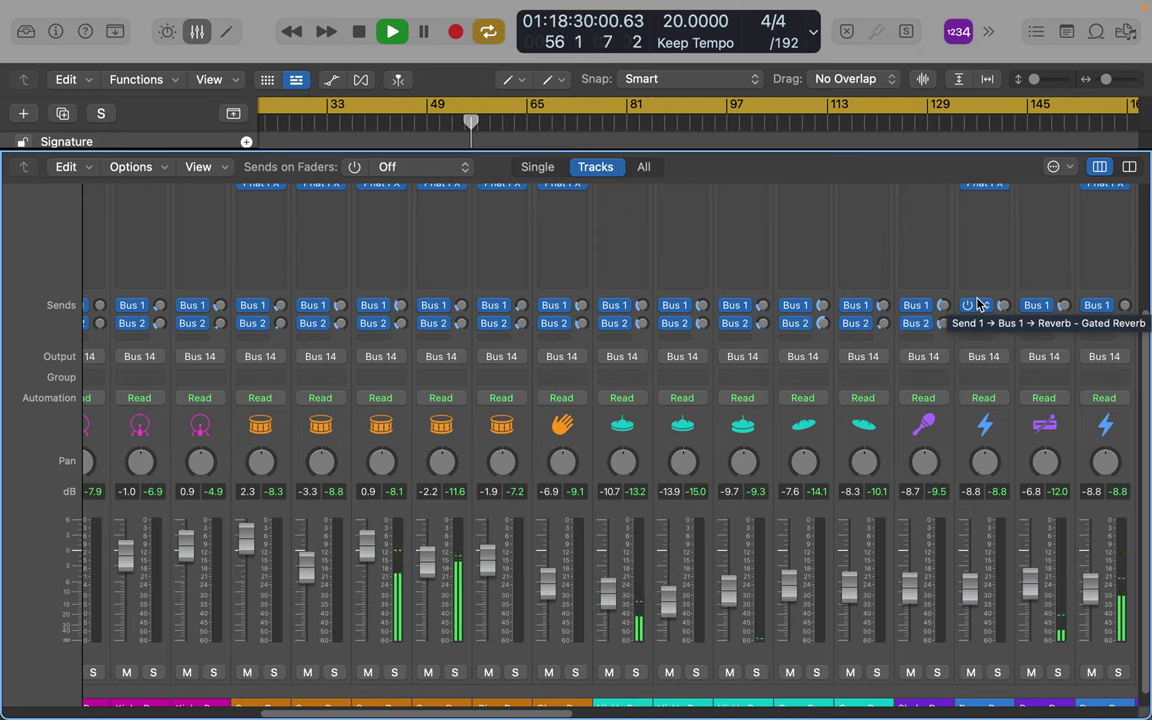
{"action": "left_click", "coordinate": [1003, 322]}
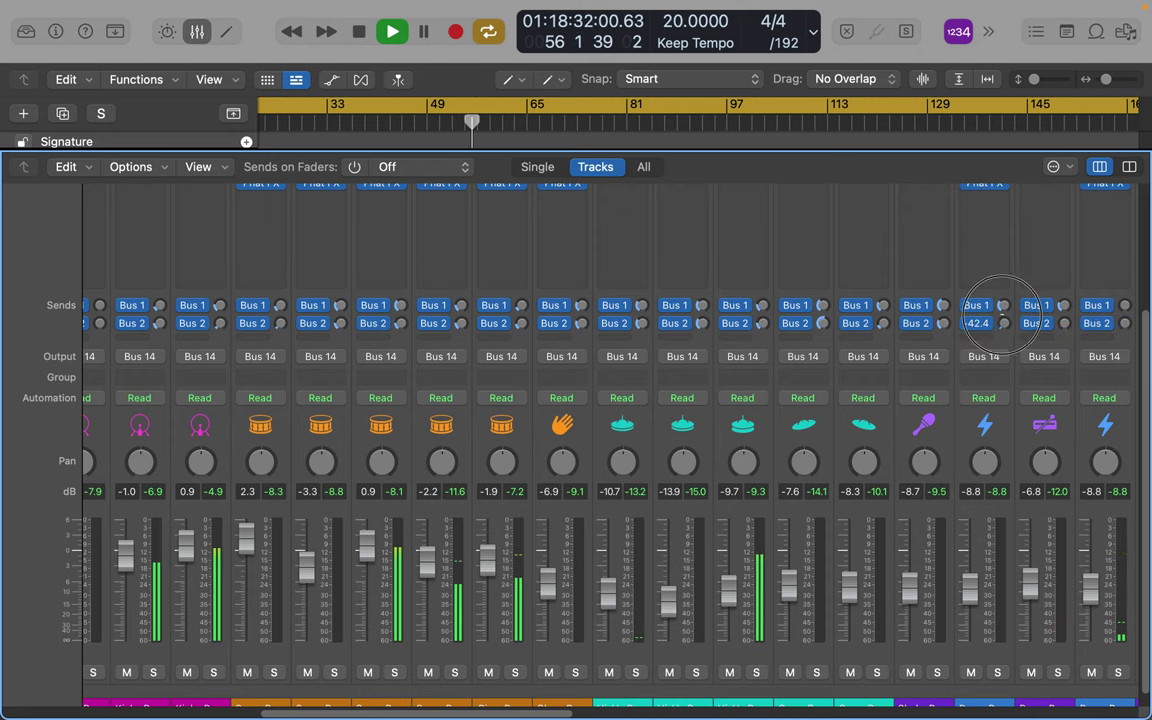
{"action": "left_click_drag", "start_coordinate": [1003, 322], "coordinate": [1012, 295]}
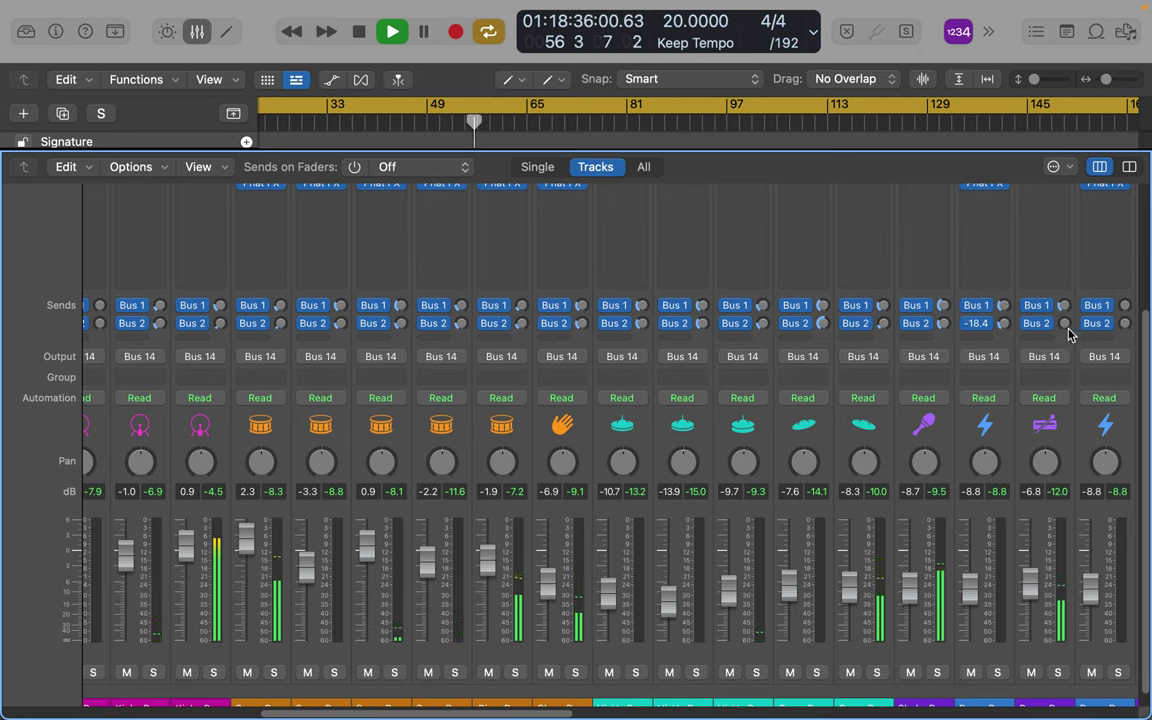
{"action": "left_click_drag", "start_coordinate": [1065, 325], "coordinate": [1128, 270]}
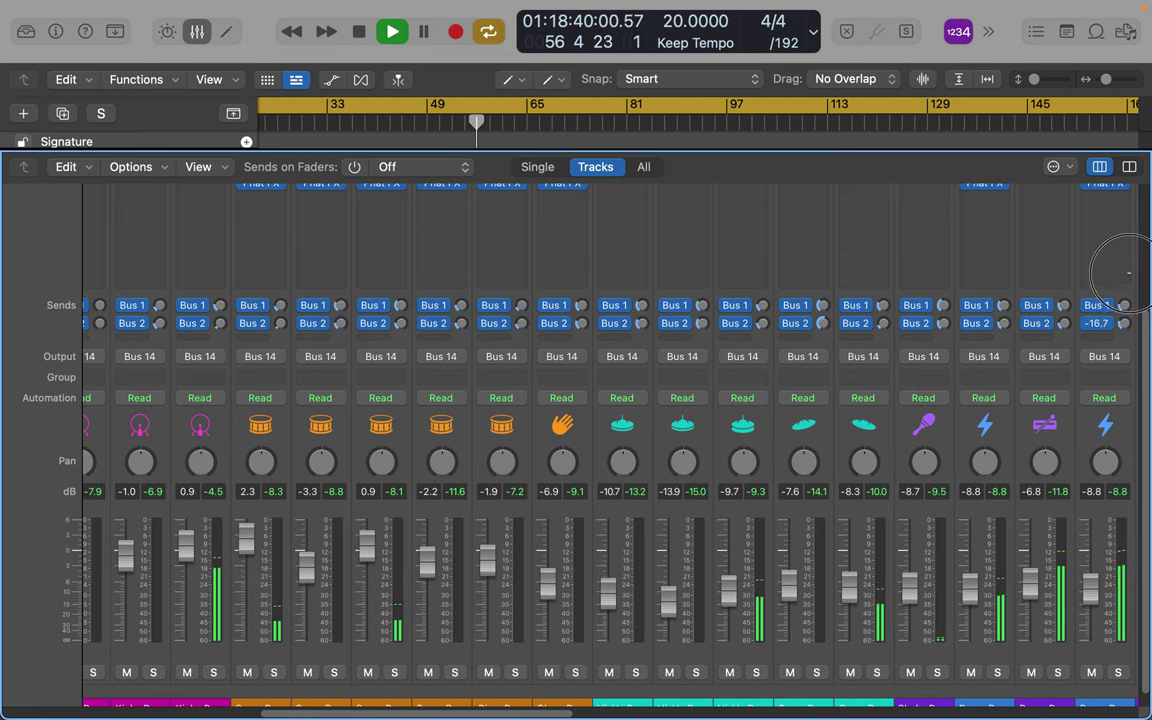
{"action": "scroll", "coordinate": [970, 362], "scroll_direction": "right", "scroll_amount": 10}
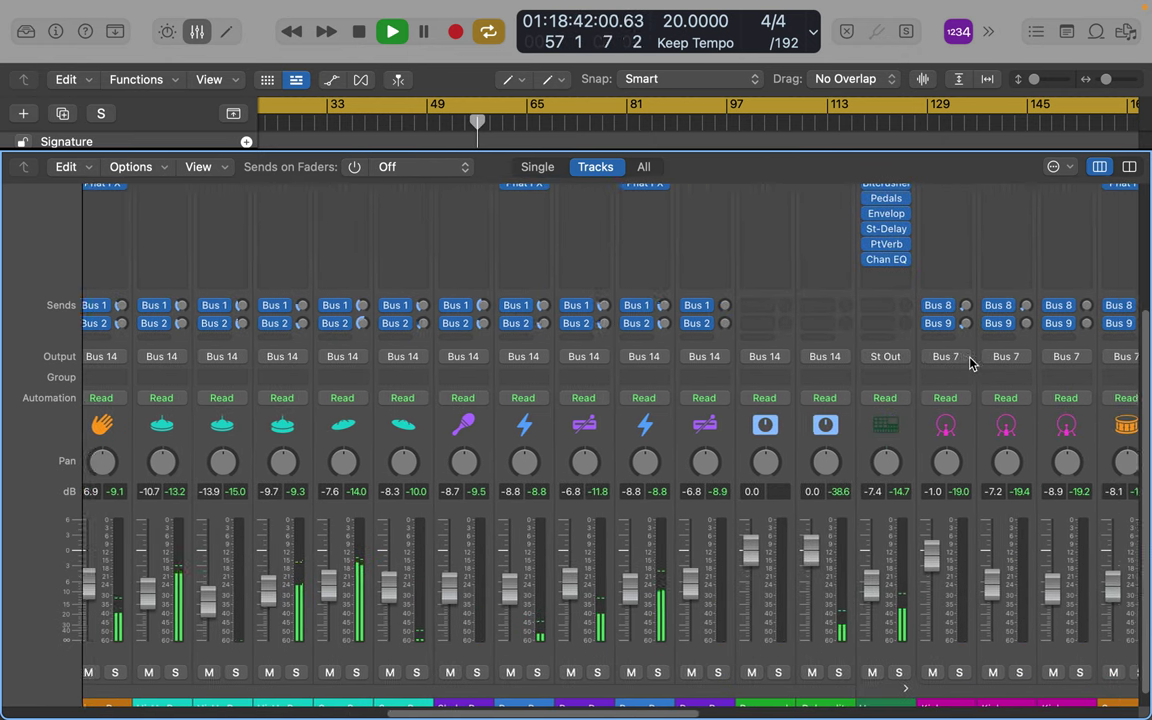
{"action": "scroll", "coordinate": [970, 362], "scroll_direction": "right", "scroll_amount": 4}
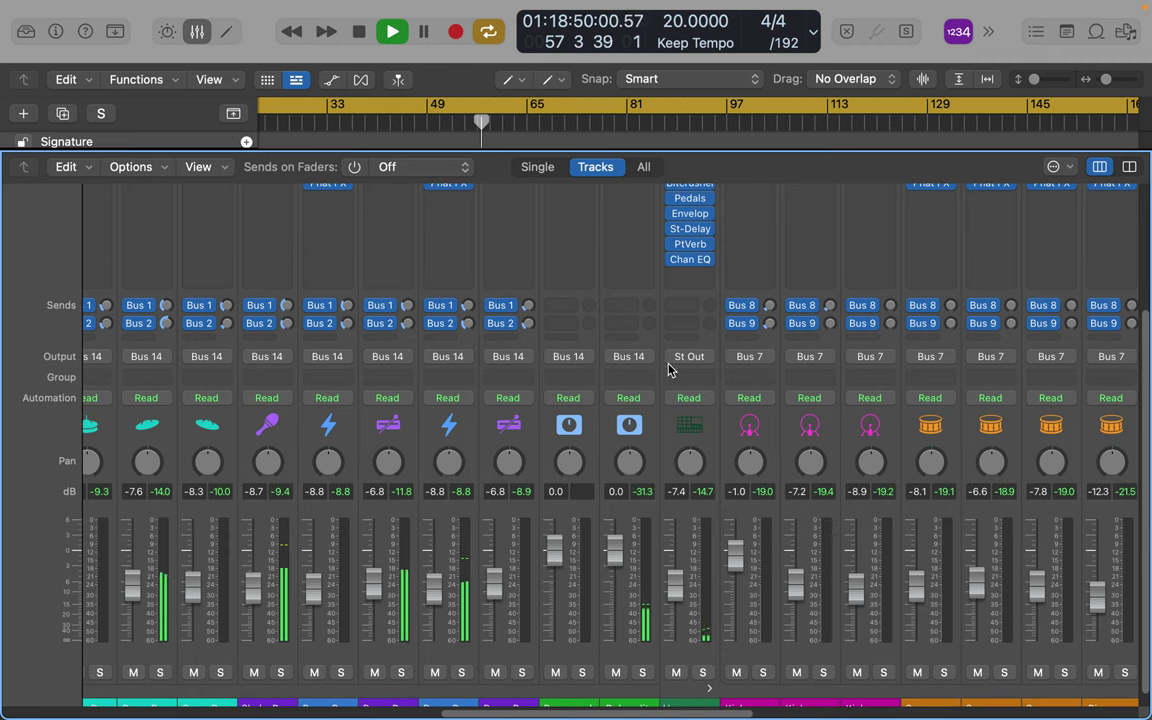
Add a Stereo Delay after the Gate on the Gated Reverb channel and load its "pongopass wvn 1" preset.
{"action": "scroll", "coordinate": [647, 320], "scroll_direction": "up", "scroll_amount": 5}
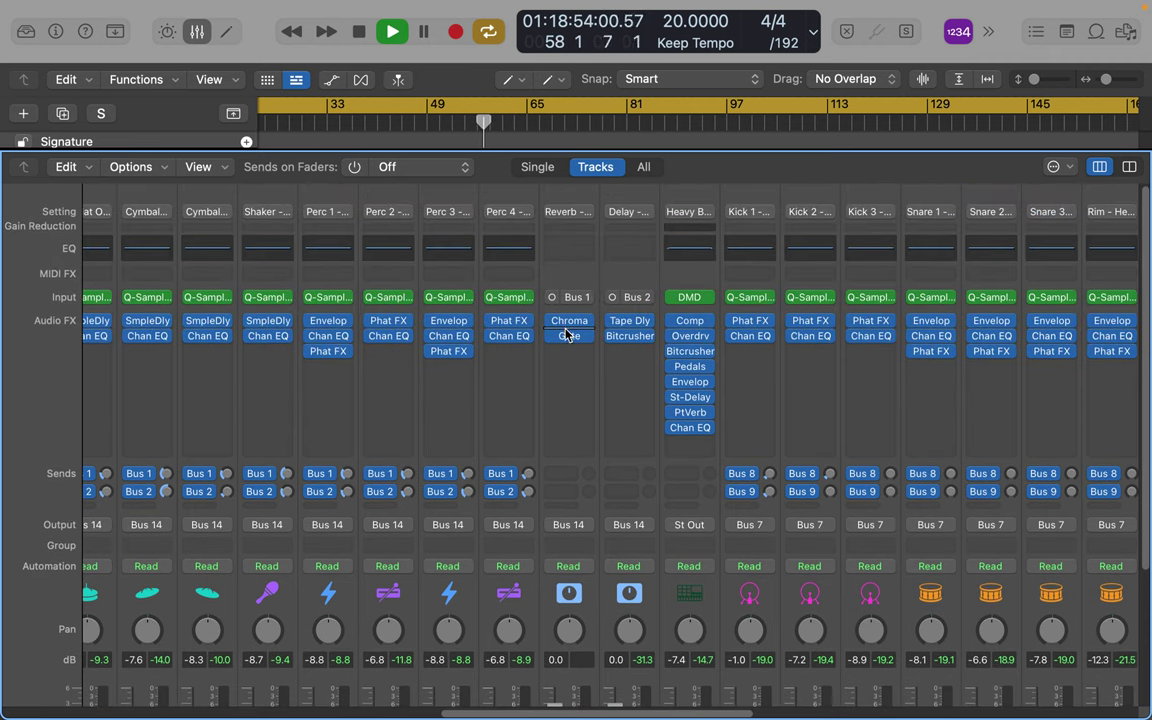
{"action": "left_click", "coordinate": [568, 362]}
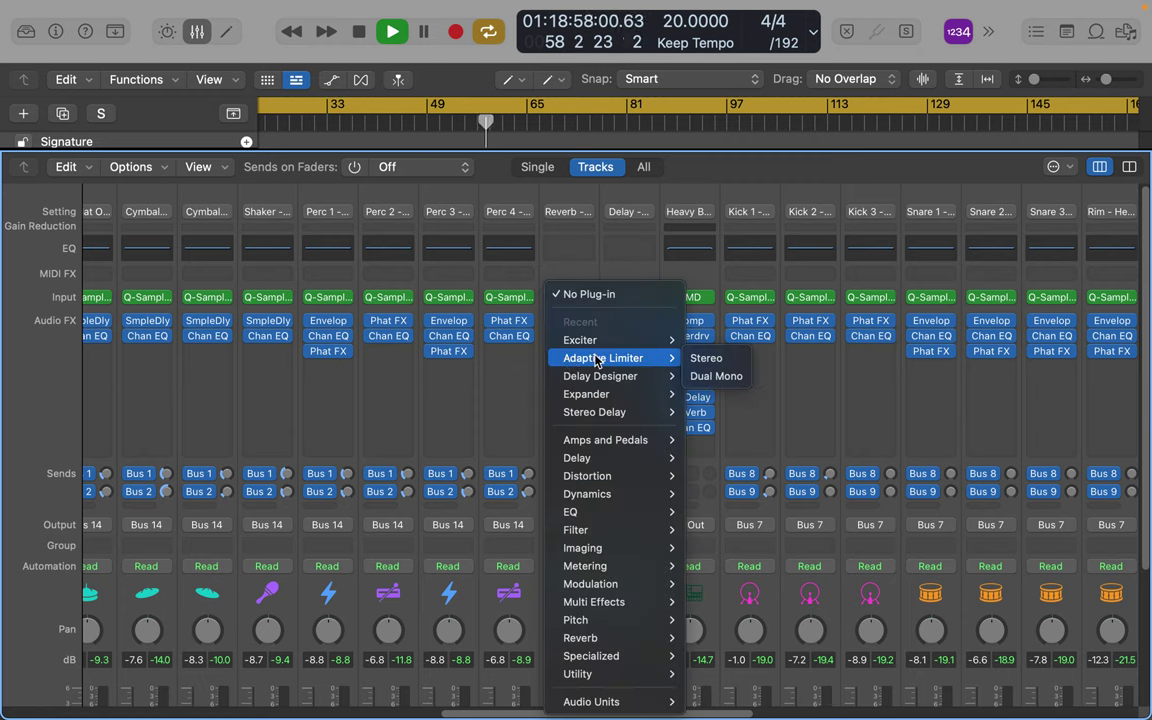
{"action": "mouse_move", "coordinate": [605, 412]}
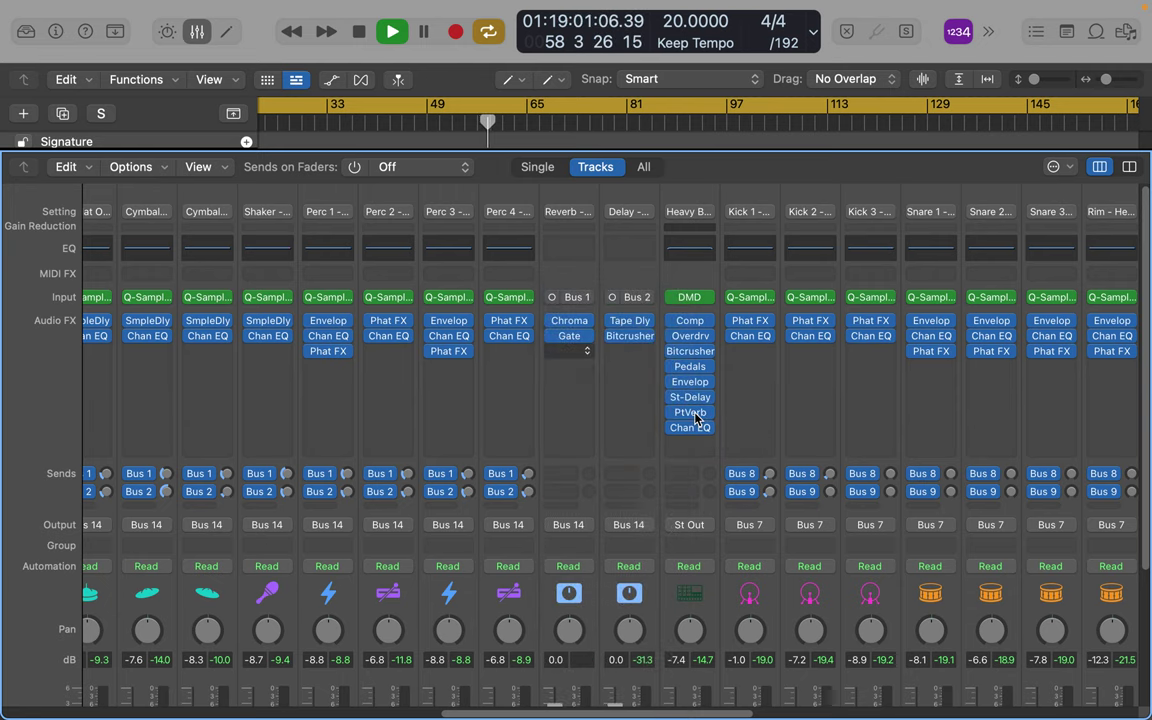
{"action": "left_click", "coordinate": [697, 418]}
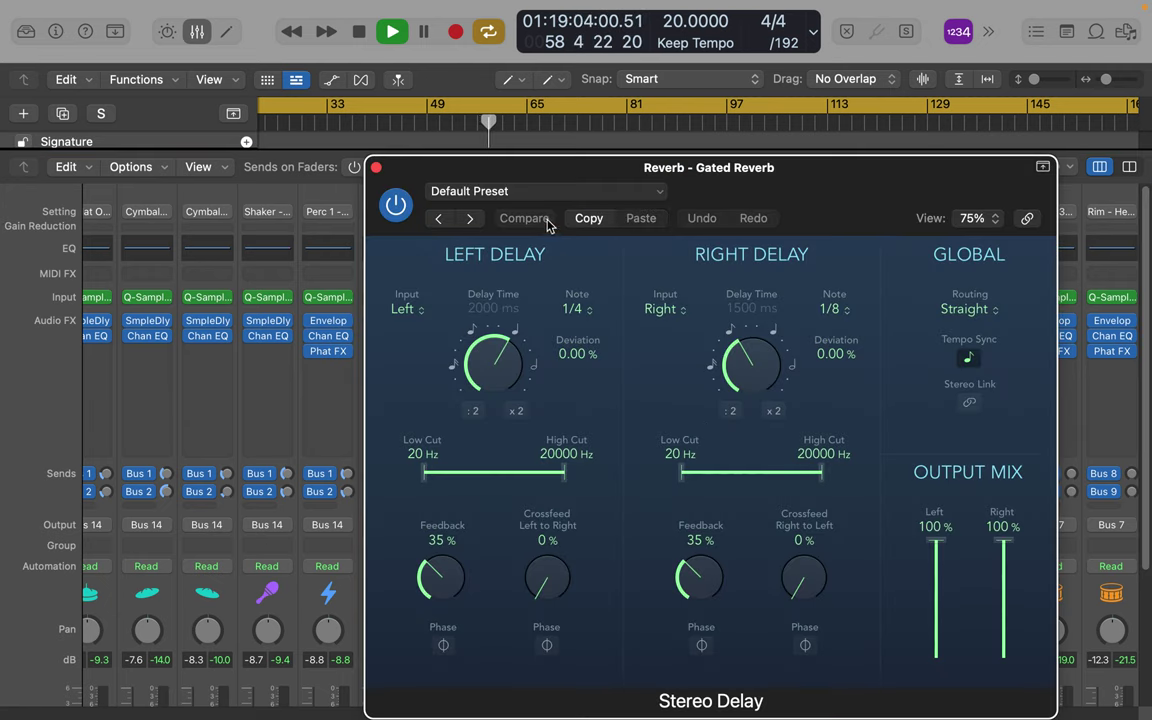
{"action": "left_click", "coordinate": [565, 190]}
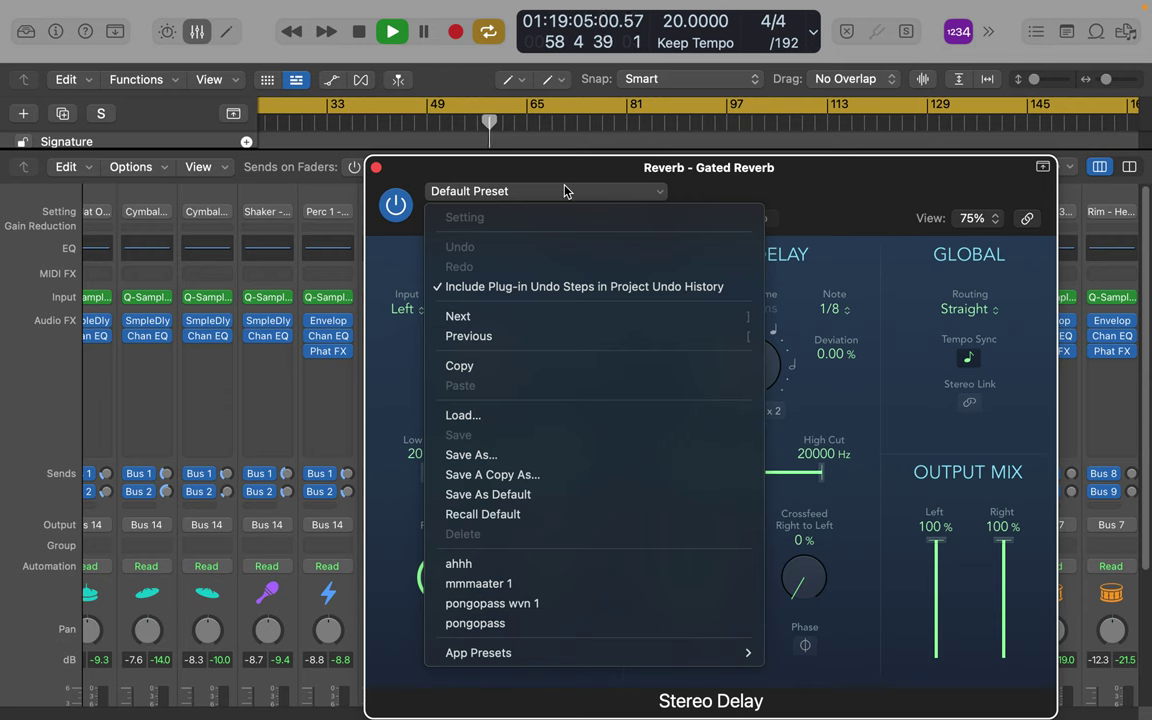
{"action": "left_click", "coordinate": [485, 604]}
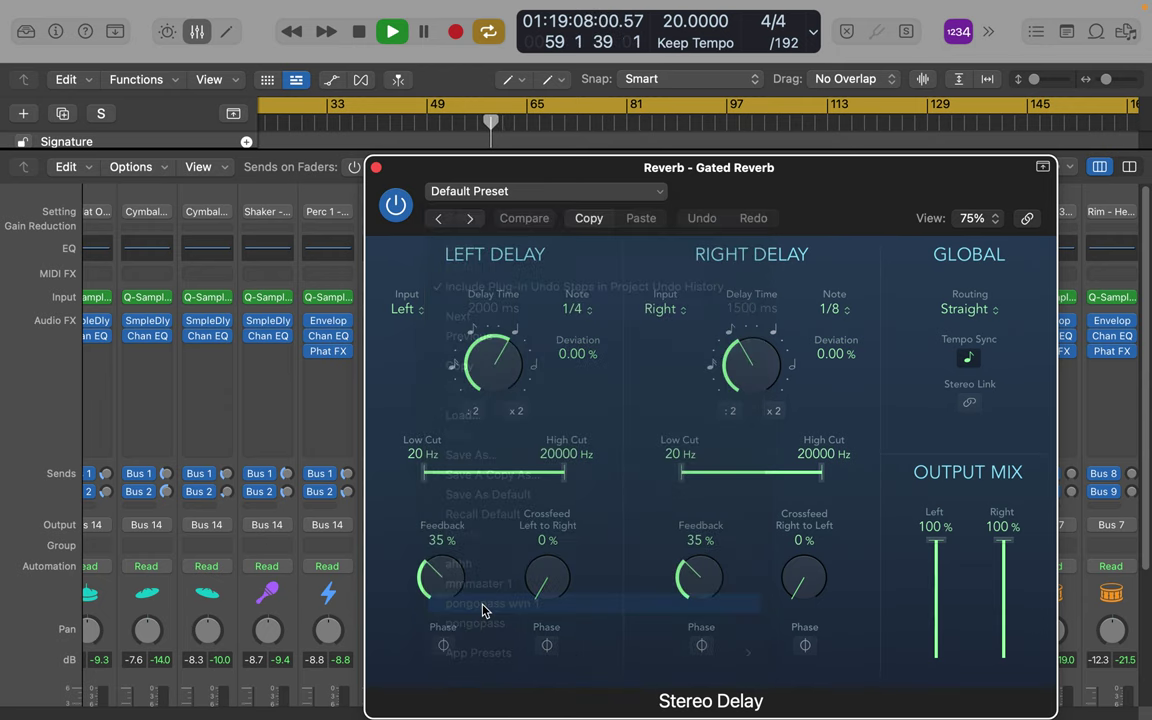
{"action": "left_click", "coordinate": [376, 168]}
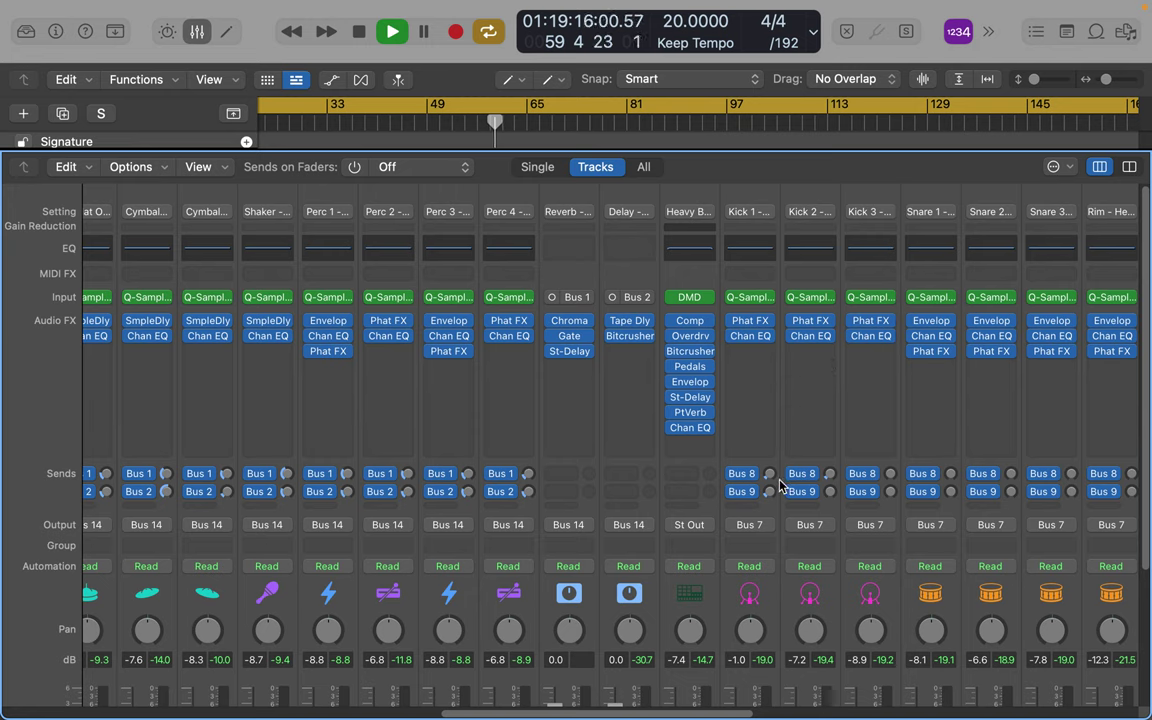
Raise the Bus 8 and Bus 9 sends on the second kit's kick and snare channels, with Snare 3's Bus 8 at -11.5 dB.
{"action": "left_click_drag", "start_coordinate": [769, 474], "coordinate": [962, 447]}
{"action": "left_click_drag", "start_coordinate": [952, 492], "coordinate": [955, 465]}
{"action": "scroll", "coordinate": [955, 470], "scroll_direction": "right", "scroll_amount": 8}
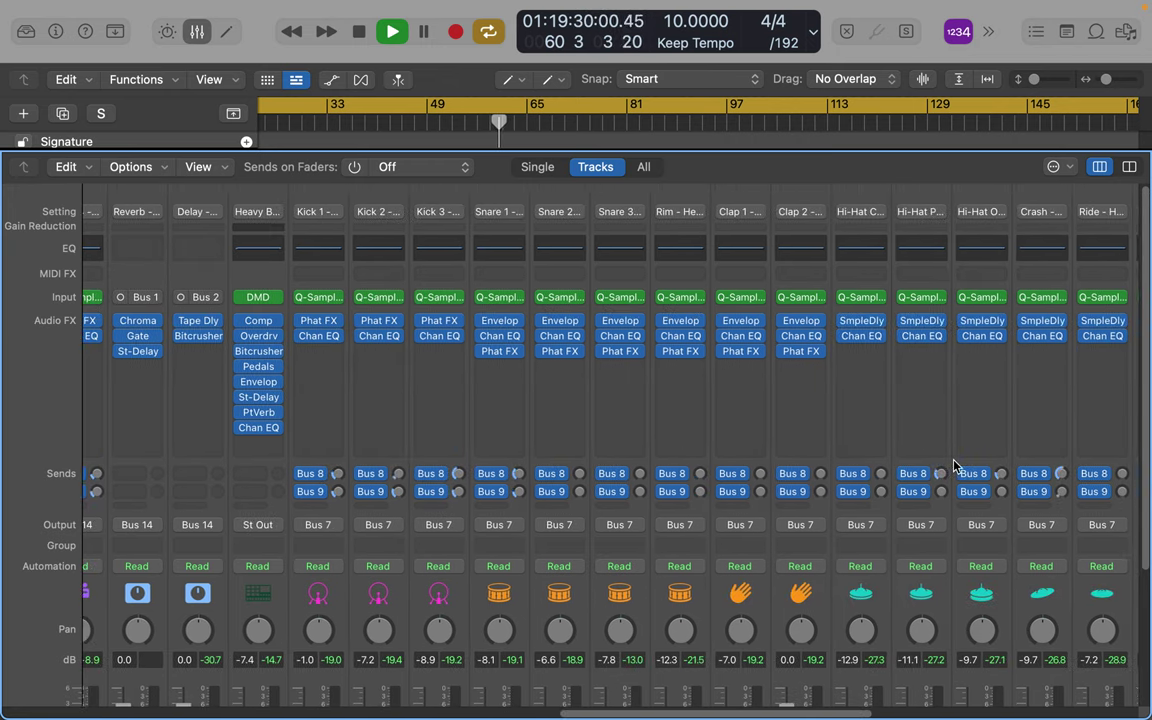
{"action": "left_click_drag", "start_coordinate": [579, 474], "coordinate": [581, 433]}
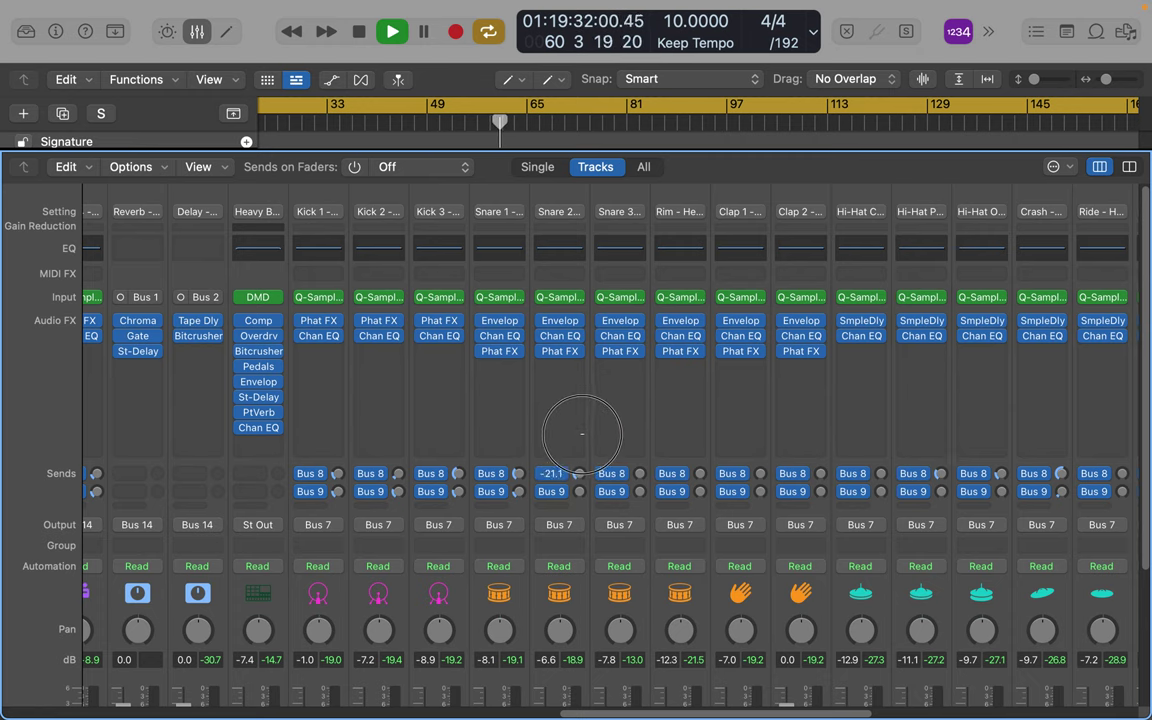
{"action": "left_click_drag", "start_coordinate": [585, 492], "coordinate": [649, 411]}
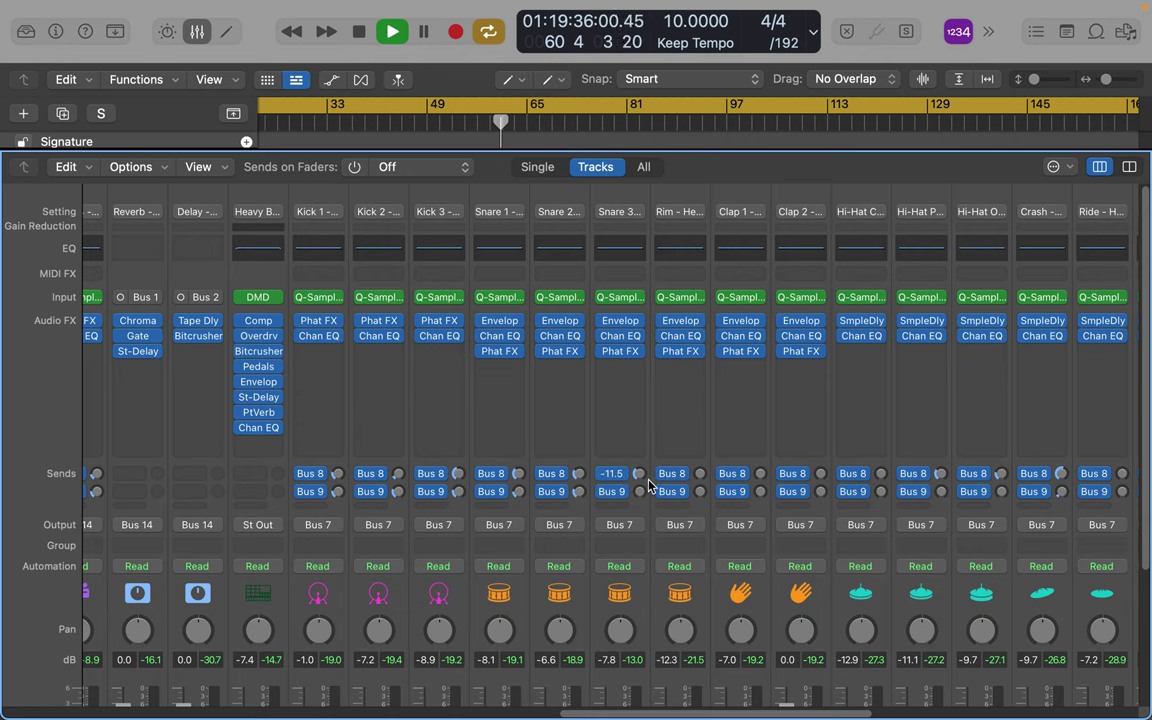
Raise the Bus 8 and Bus 9 sends on the rim and clap channels, with Bus 8 at -18.3 dB on the rim and -8.1 dB on Clap 1.
{"action": "scroll", "coordinate": [648, 465], "scroll_direction": "down", "scroll_amount": 5}
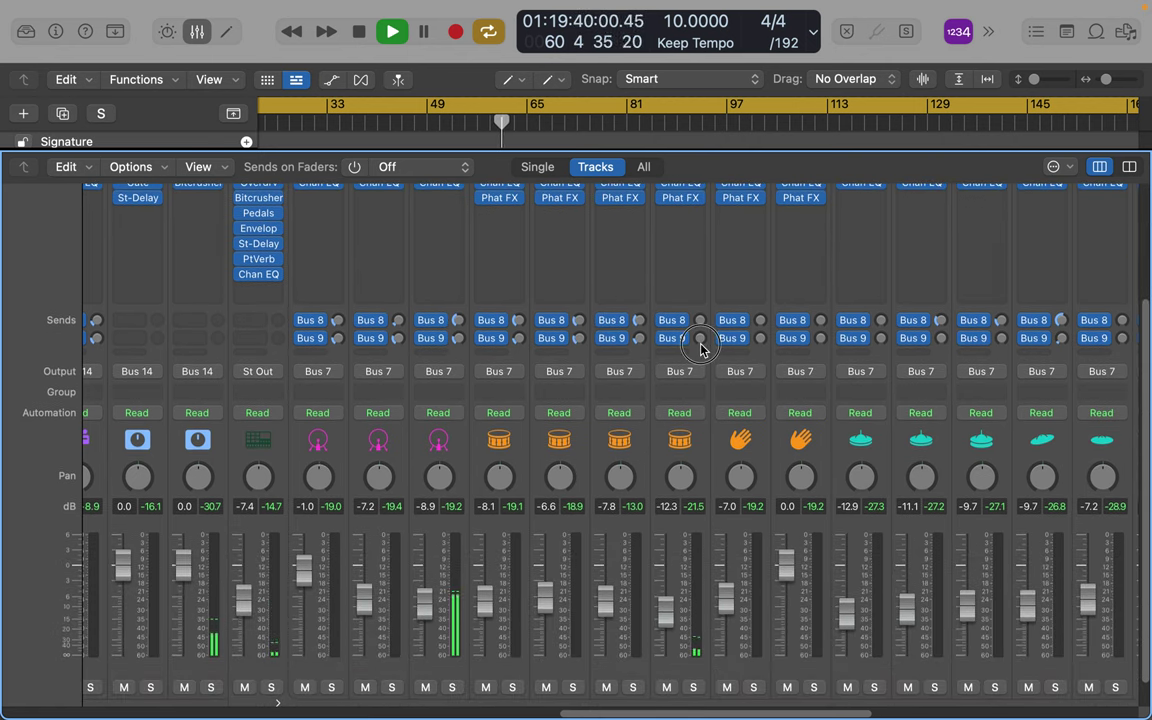
{"action": "left_click_drag", "start_coordinate": [701, 340], "coordinate": [700, 291]}
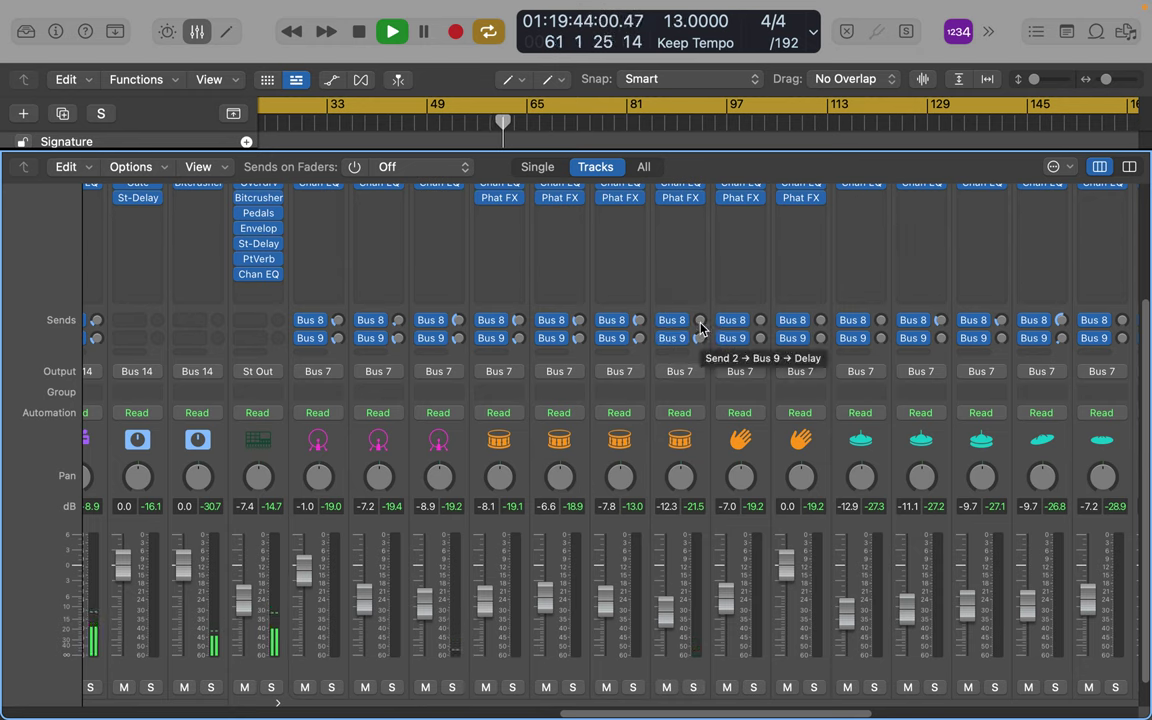
{"action": "left_click_drag", "start_coordinate": [699, 321], "coordinate": [703, 273]}
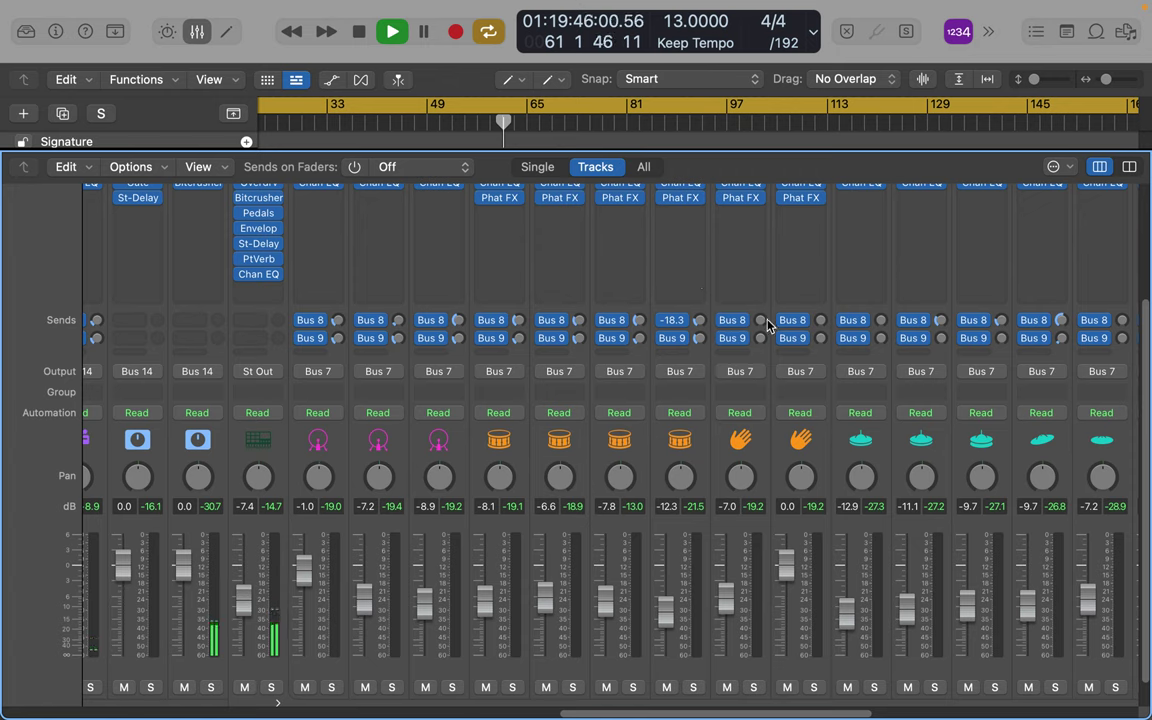
{"action": "left_click_drag", "start_coordinate": [761, 321], "coordinate": [766, 267]}
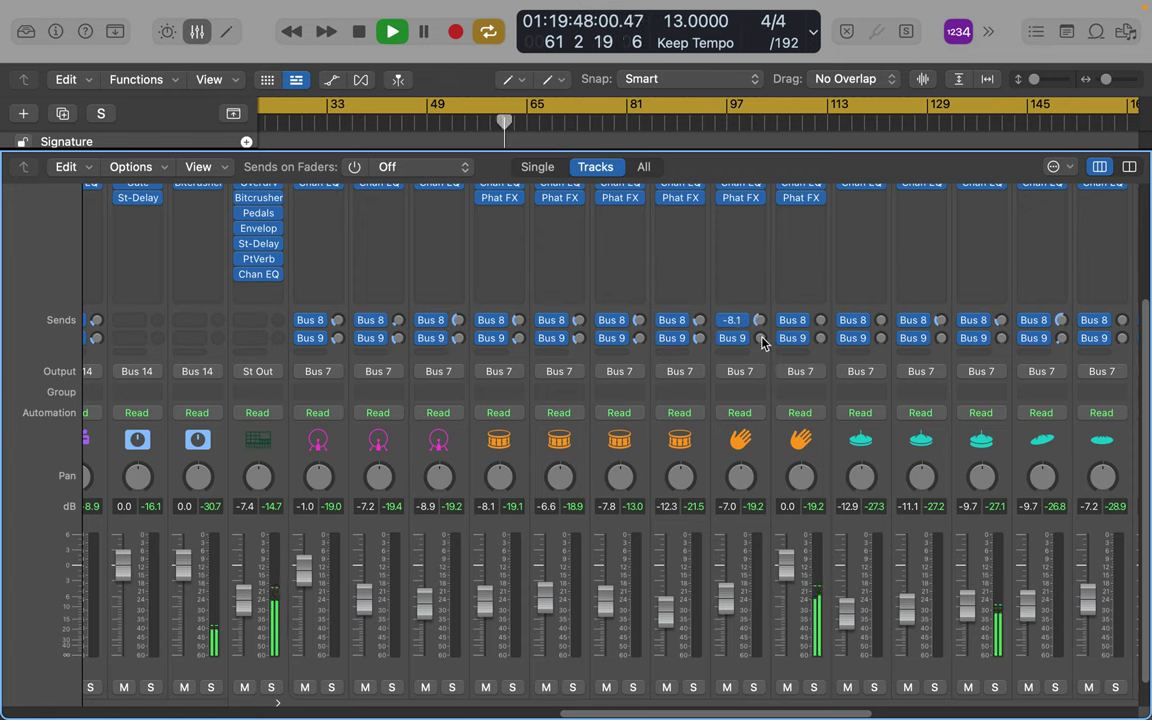
{"action": "left_click_drag", "start_coordinate": [761, 339], "coordinate": [818, 257]}
{"action": "left_click_drag", "start_coordinate": [818, 337], "coordinate": [818, 279]}
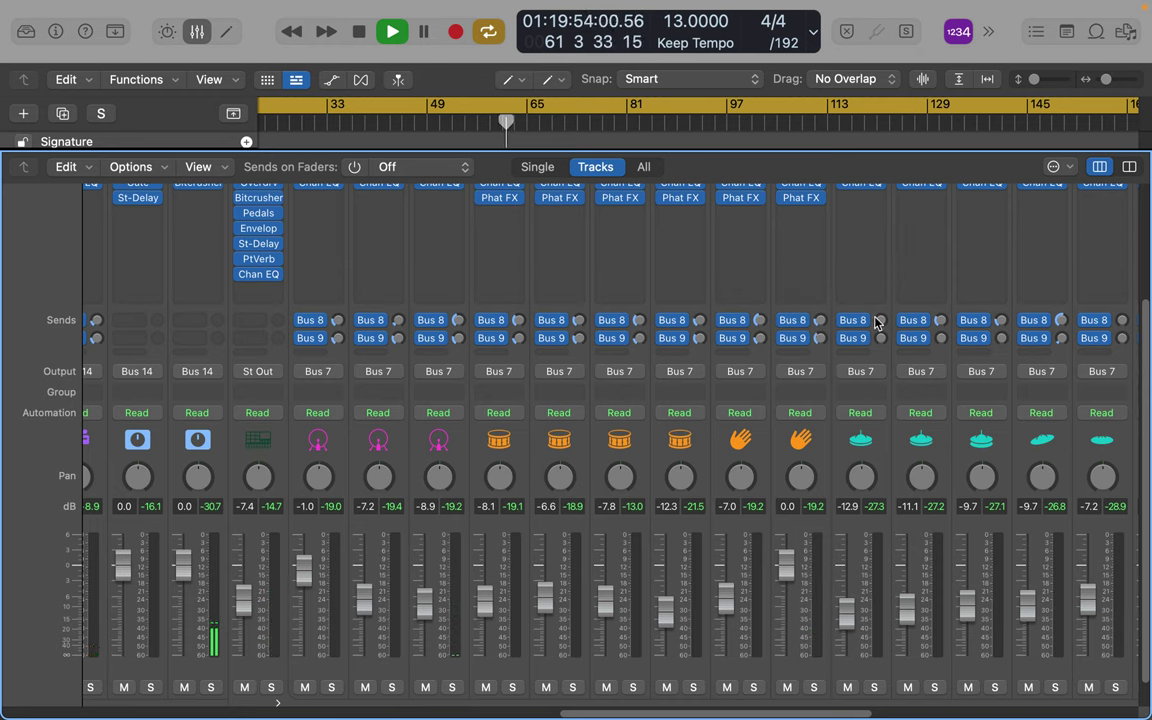
Set the first hi-hat channel's Bus 8 send to -12.6 dB and Bus 9 to -22.1 dB, and the second hi-hat's Bus 9 to -16.7 dB.
{"action": "left_click_drag", "start_coordinate": [884, 323], "coordinate": [884, 255]}
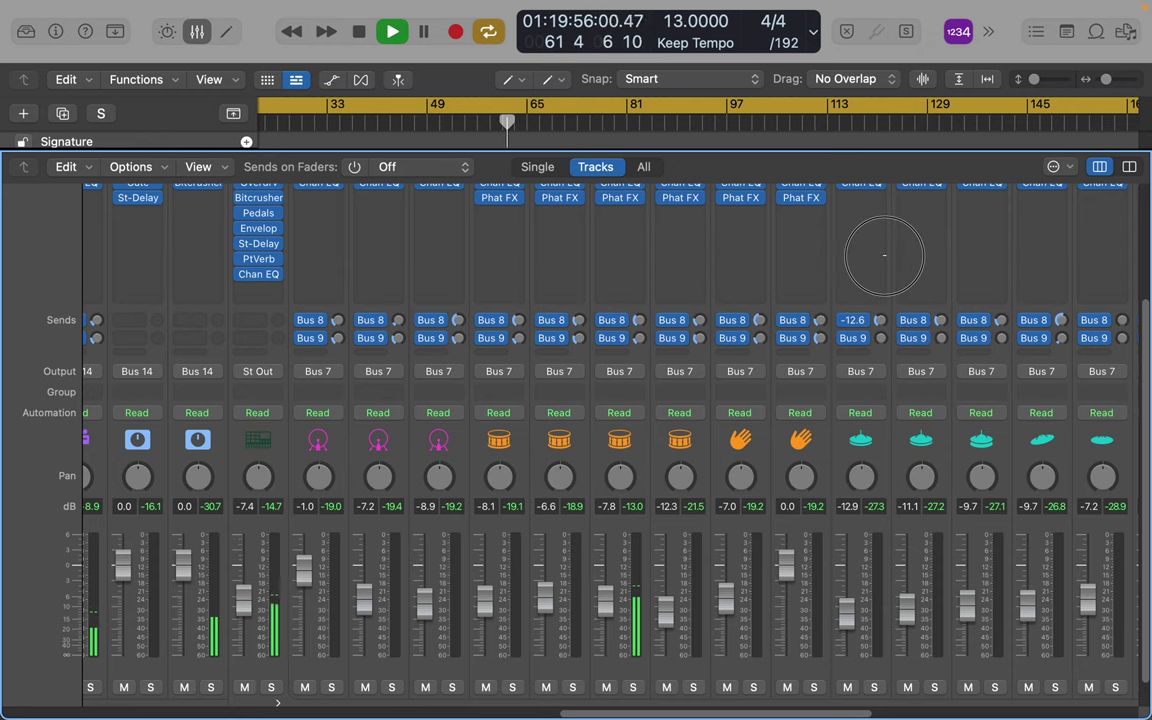
{"action": "left_click_drag", "start_coordinate": [881, 340], "coordinate": [883, 303]}
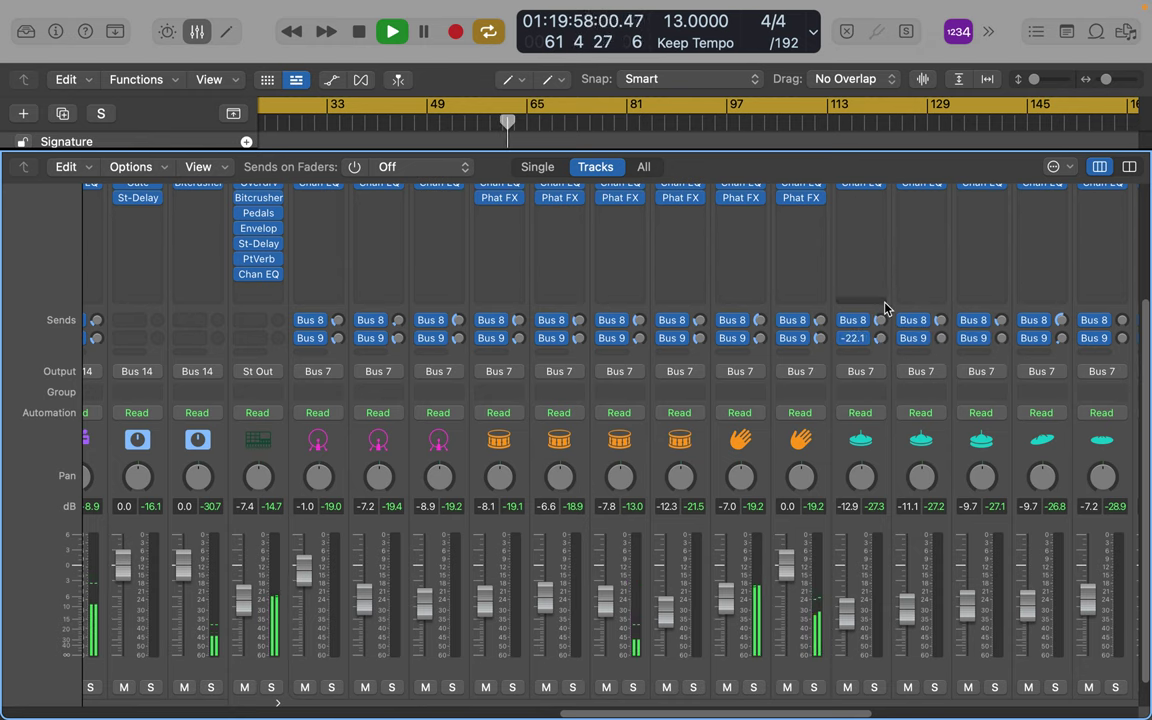
{"action": "left_click_drag", "start_coordinate": [941, 338], "coordinate": [941, 290]}
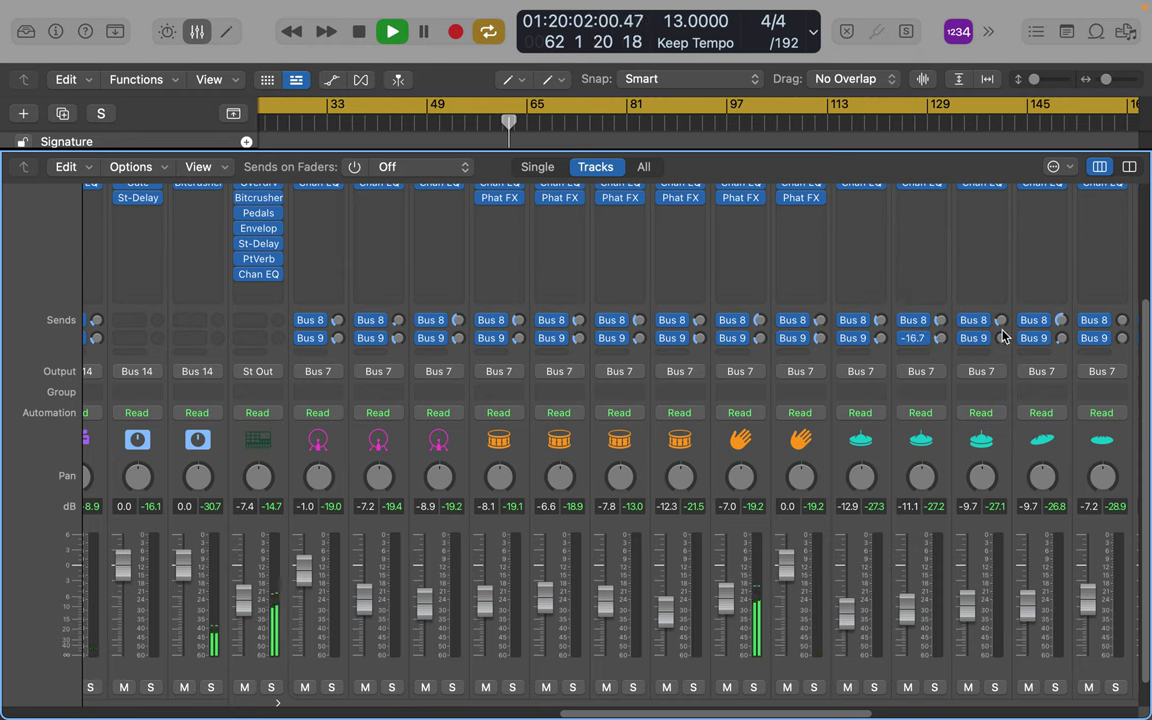
Set the Bus 9 sends to -27.9 dB on the third hi-hat, -16.2 dB on the crash and -28.8 dB on the ride.
{"action": "left_click_drag", "start_coordinate": [1001, 338], "coordinate": [1001, 312]}
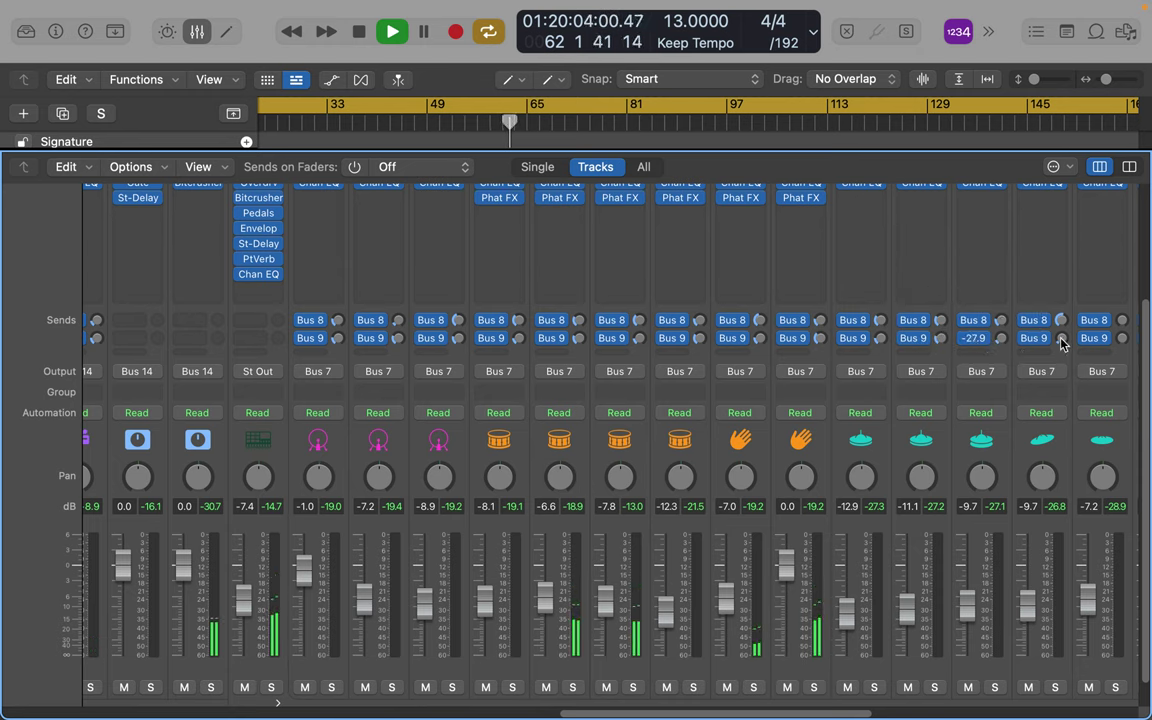
{"action": "left_click_drag", "start_coordinate": [1061, 340], "coordinate": [1061, 300]}
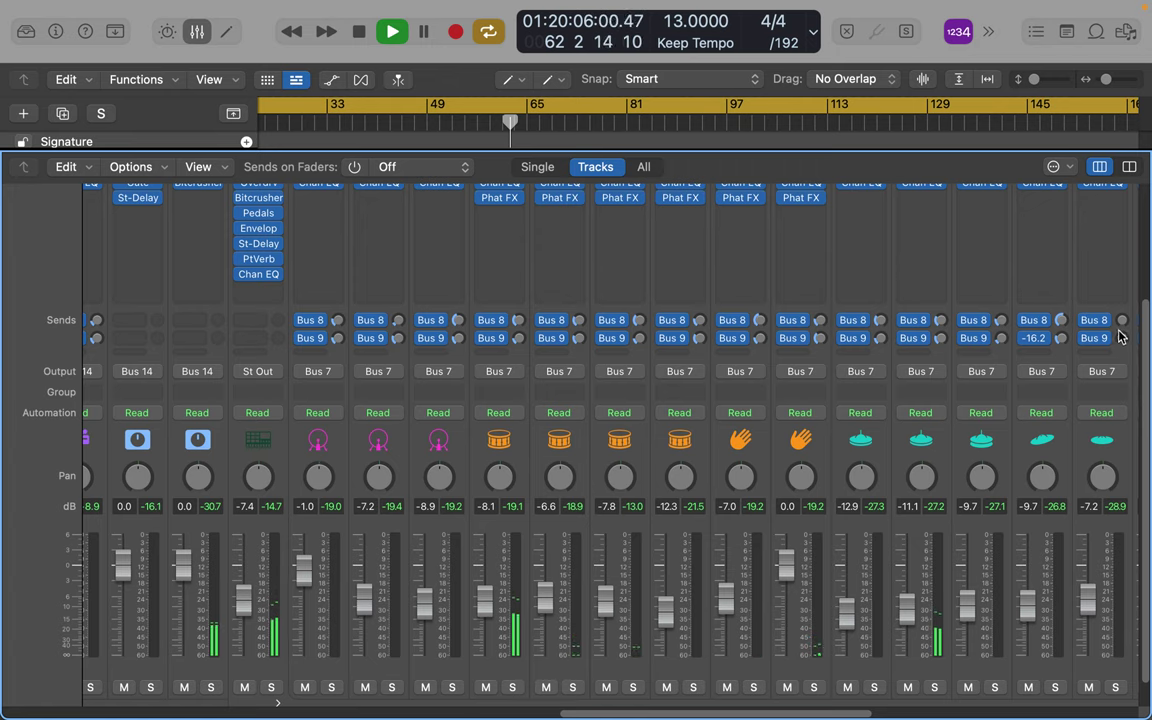
{"action": "left_click_drag", "start_coordinate": [1120, 338], "coordinate": [1121, 318]}
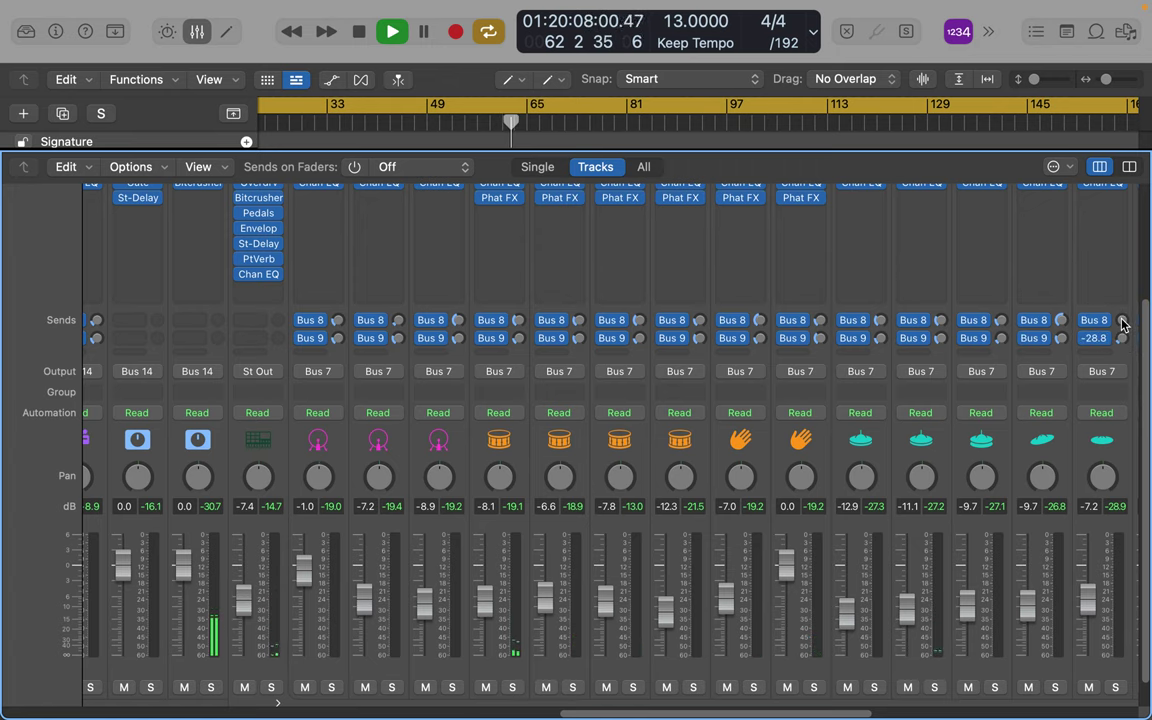
Raise the tom channels' sends, with the first tom's Bus 9 at -10.8 dB and Bus 8 at -12.3 dB and -14.9 dB on the second and third.
{"action": "scroll", "coordinate": [965, 335], "scroll_direction": "right", "scroll_amount": 5}
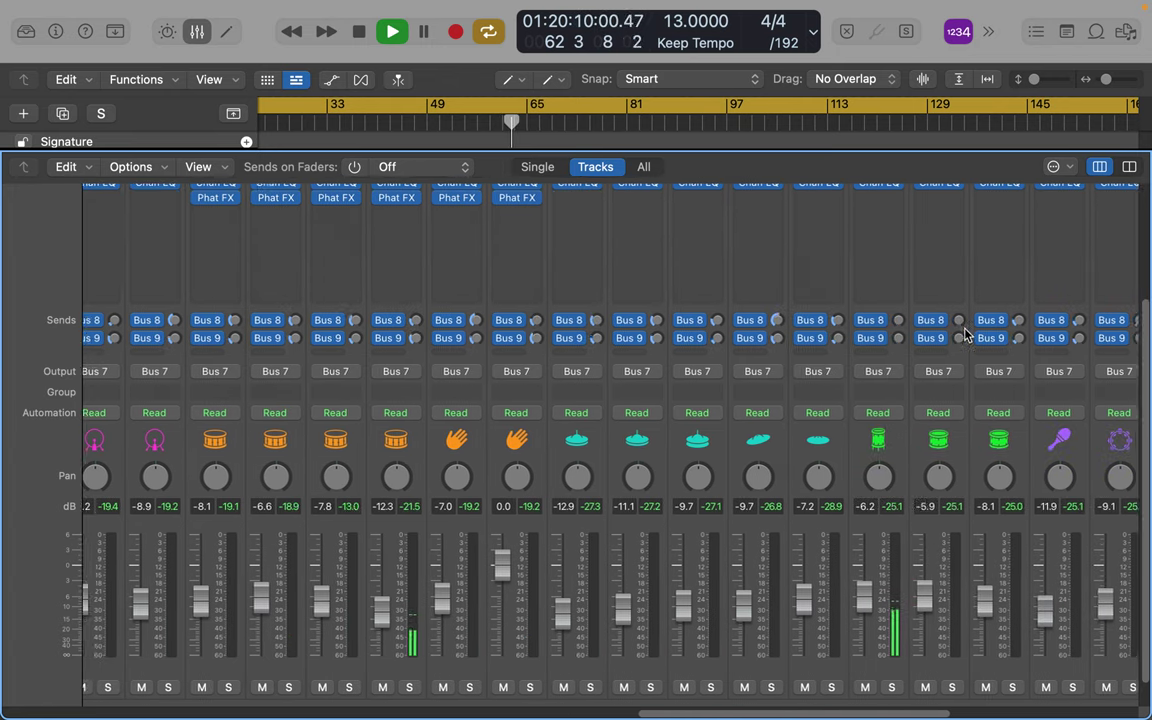
{"action": "scroll", "coordinate": [965, 335], "scroll_direction": "right", "scroll_amount": 7}
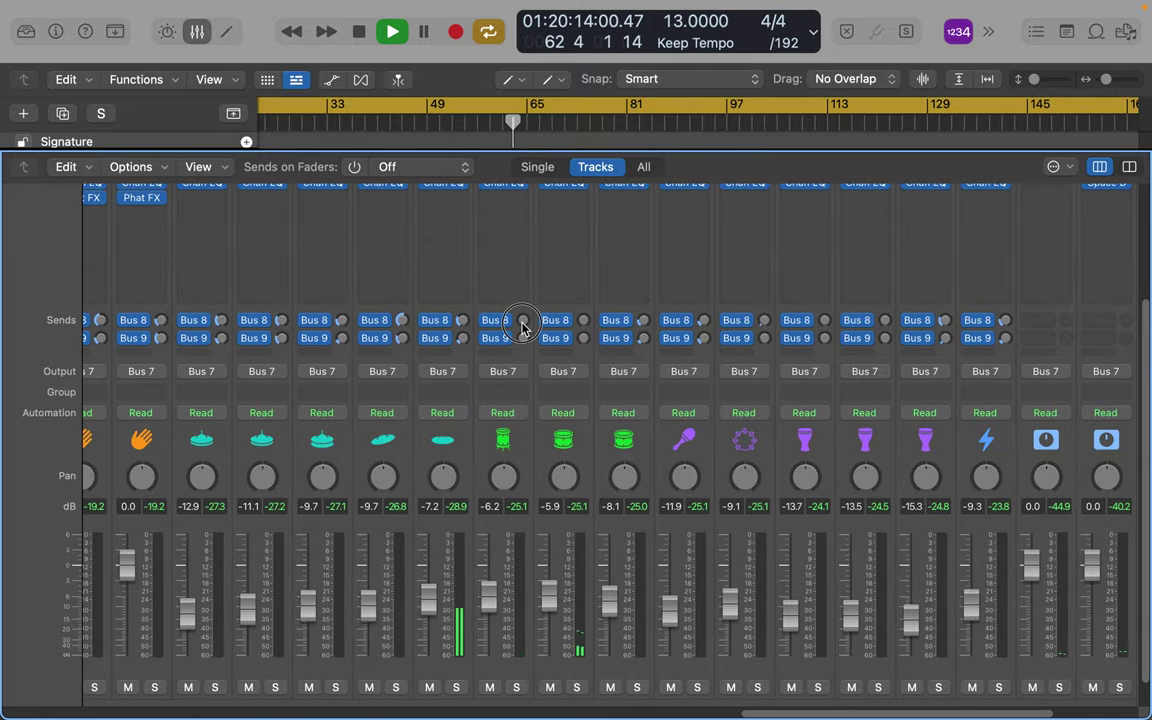
{"action": "left_click_drag", "start_coordinate": [525, 323], "coordinate": [529, 277]}
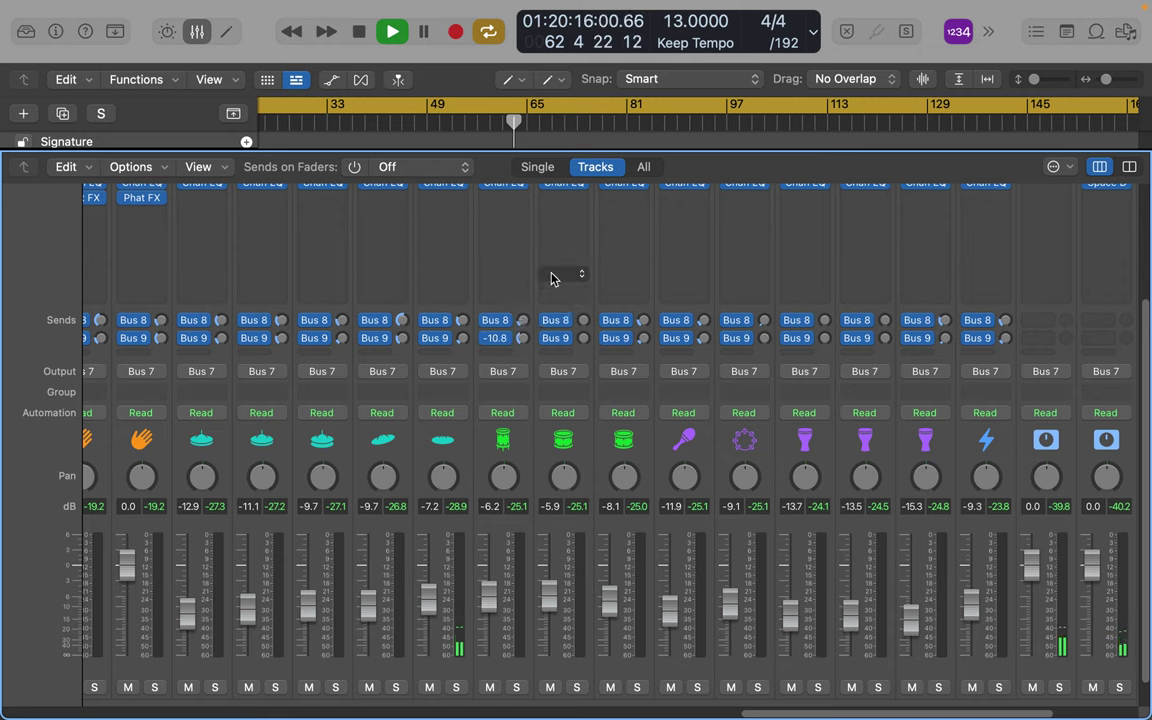
{"action": "left_click_drag", "start_coordinate": [586, 323], "coordinate": [588, 284]}
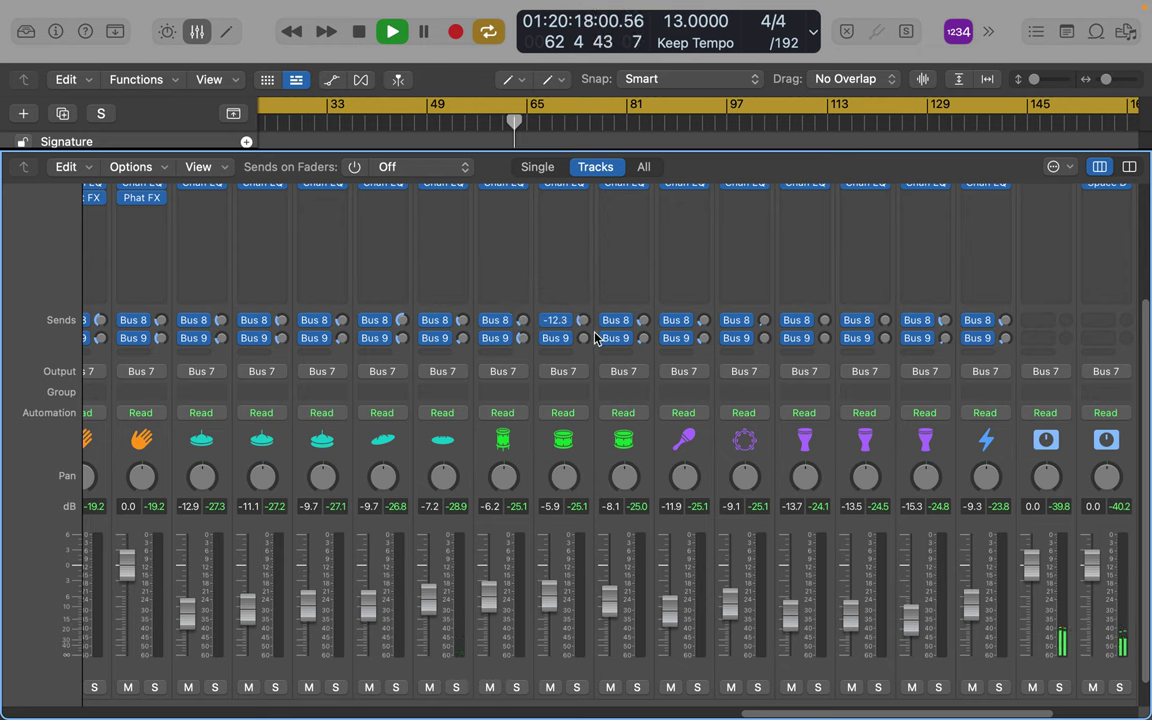
{"action": "left_click_drag", "start_coordinate": [584, 339], "coordinate": [648, 304]}
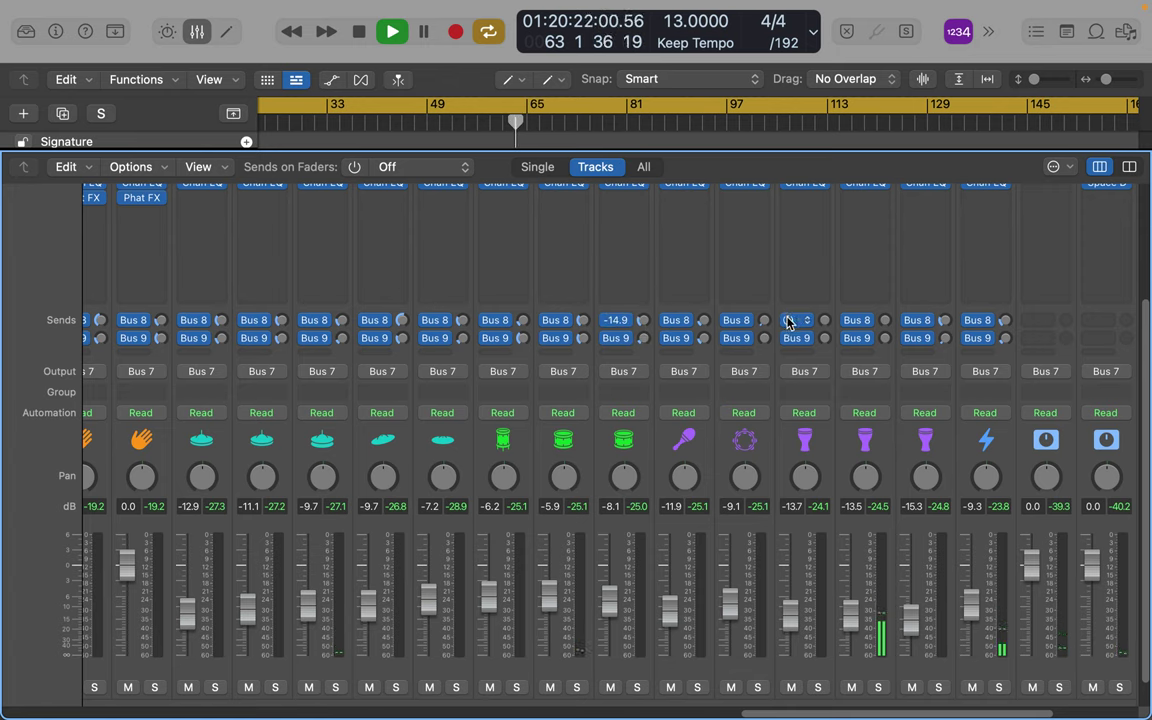
Raise the sends on the tambourine and percussion channels, with Bus 8 at -14.8 dB on the first percussion and -18.3 dB on the second.
{"action": "left_click_drag", "start_coordinate": [764, 338], "coordinate": [824, 262]}
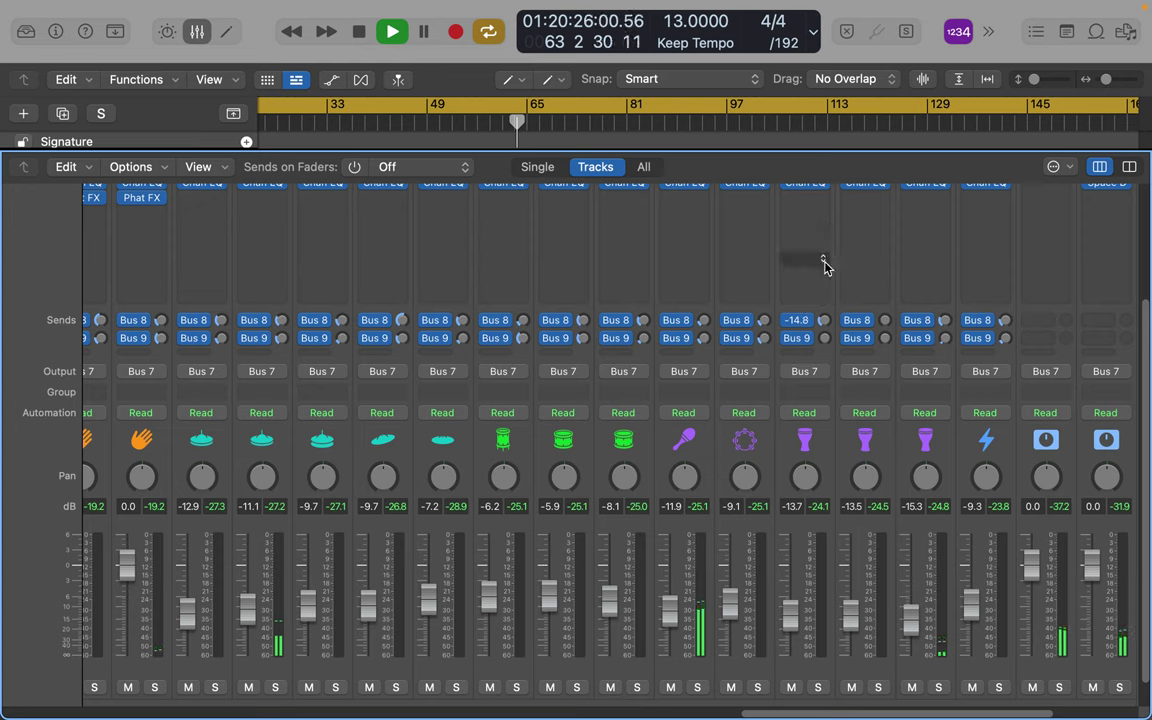
{"action": "left_click_drag", "start_coordinate": [828, 338], "coordinate": [890, 265]}
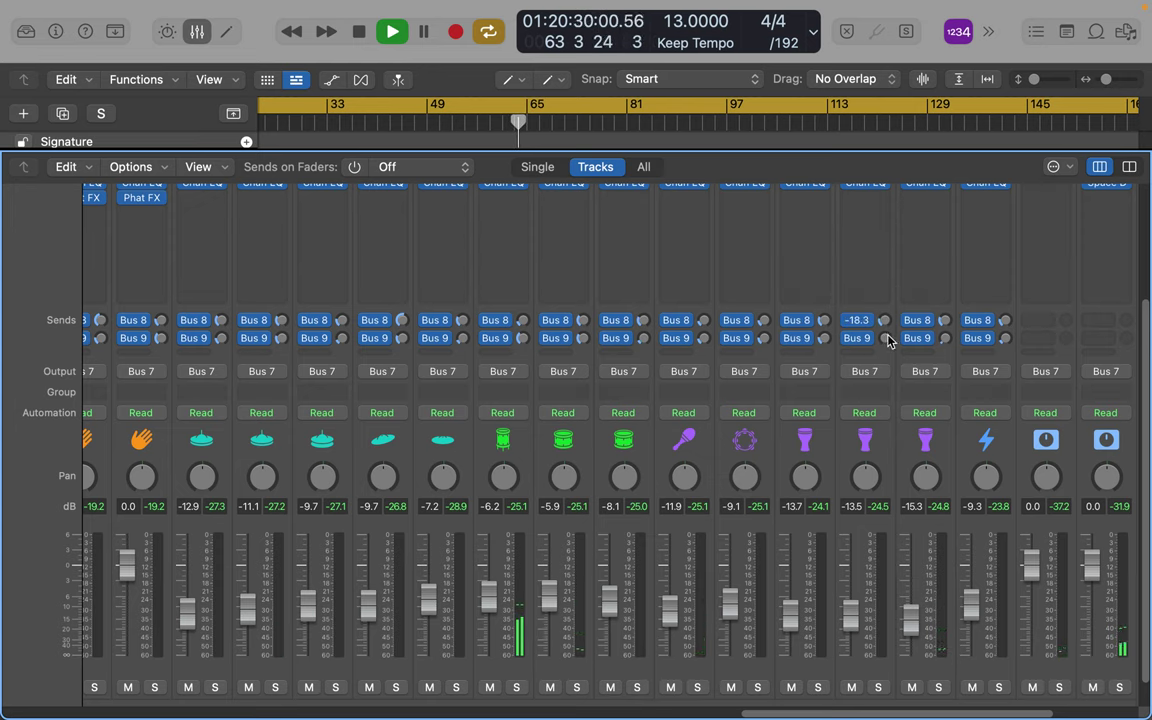
{"action": "left_click_drag", "start_coordinate": [886, 339], "coordinate": [950, 315]}
Insert a Bitcrusher after the existing effect on the Bus 8 Reverb channel and load its 8-Bit Downshift preset.
{"action": "scroll", "coordinate": [1018, 320], "scroll_direction": "right", "scroll_amount": 5}
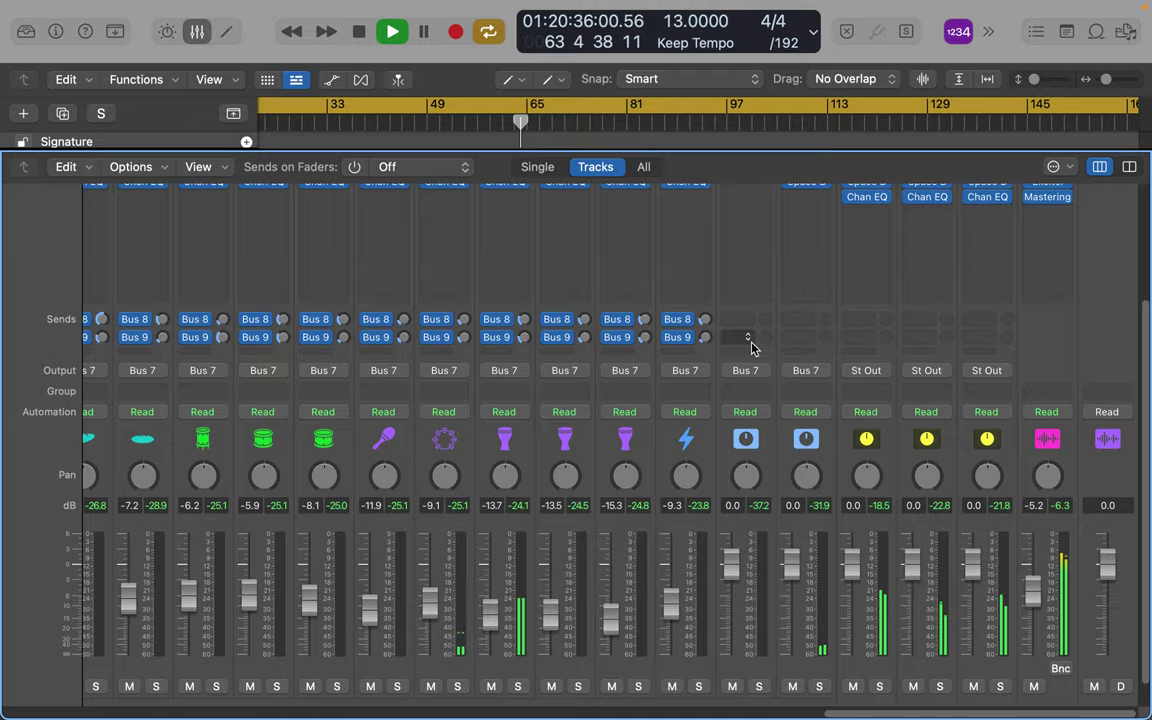
{"action": "scroll", "coordinate": [751, 347], "scroll_direction": "up", "scroll_amount": 3}
{"action": "left_click", "coordinate": [758, 341]}
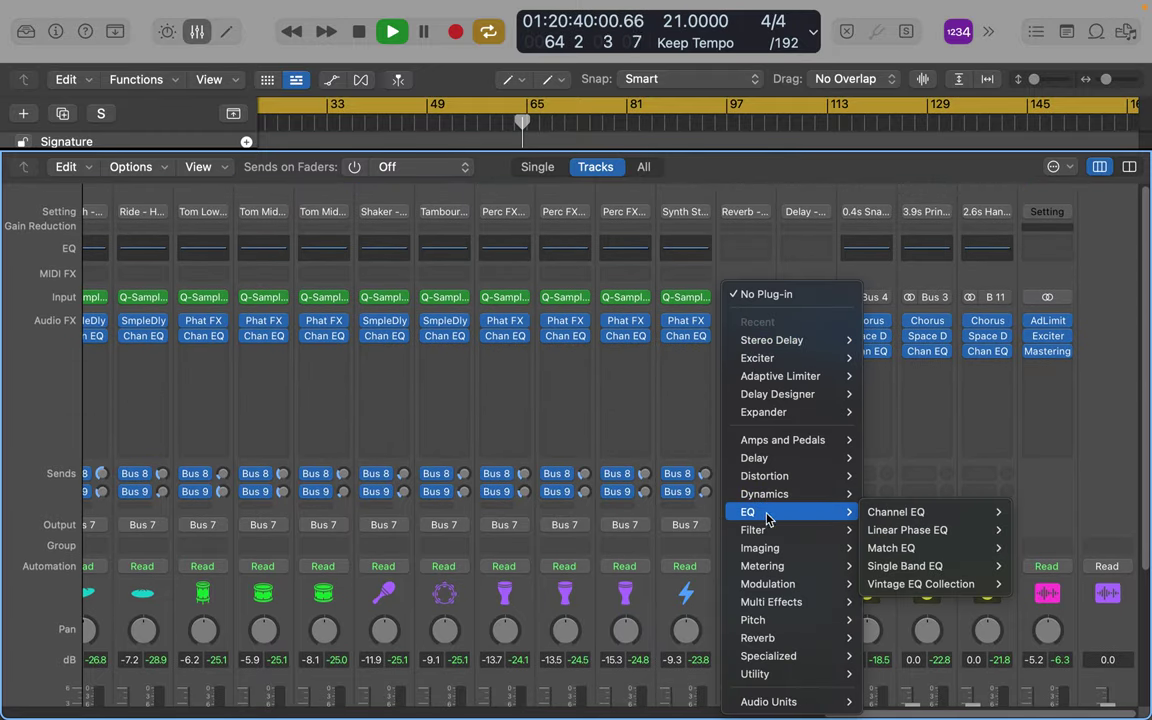
{"action": "mouse_move", "coordinate": [770, 535]}
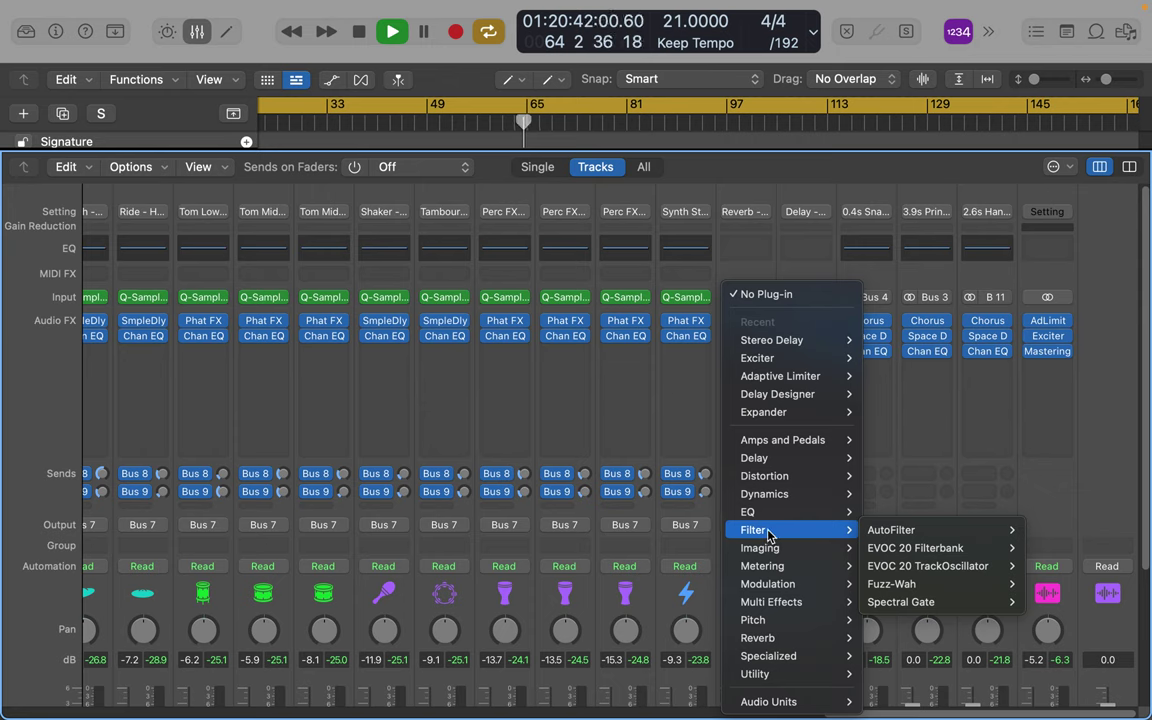
{"action": "mouse_move", "coordinate": [770, 500]}
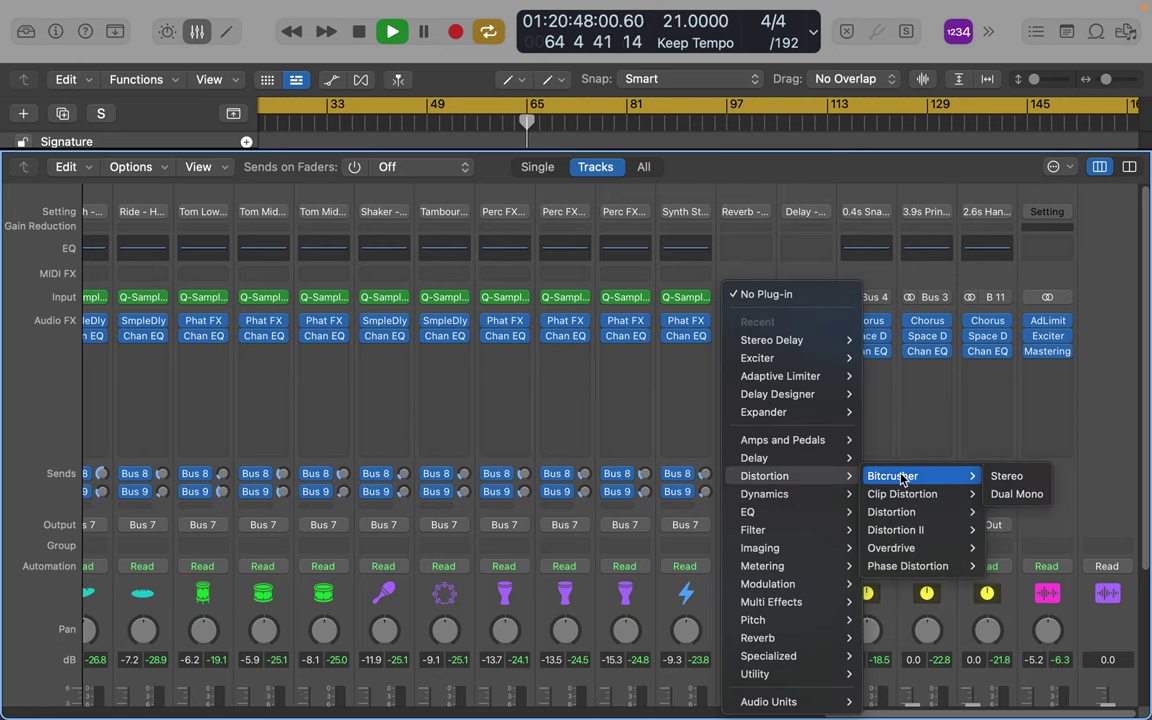
{"action": "left_click", "coordinate": [900, 477]}
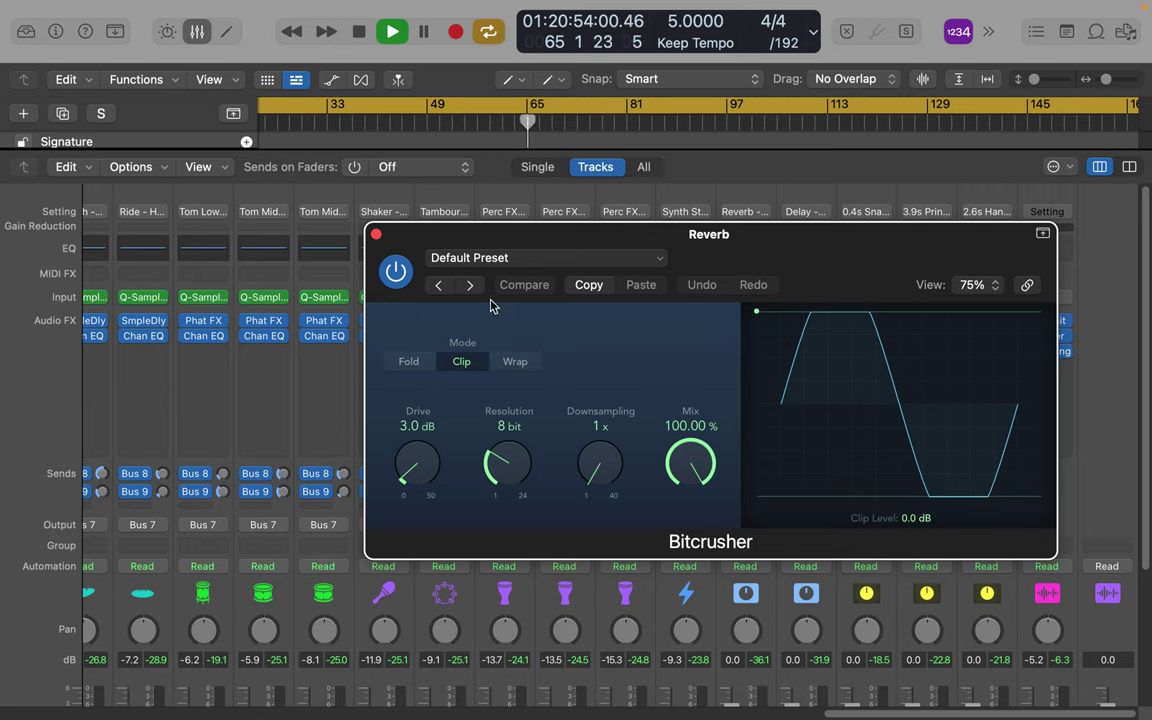
{"action": "left_click", "coordinate": [496, 262]}
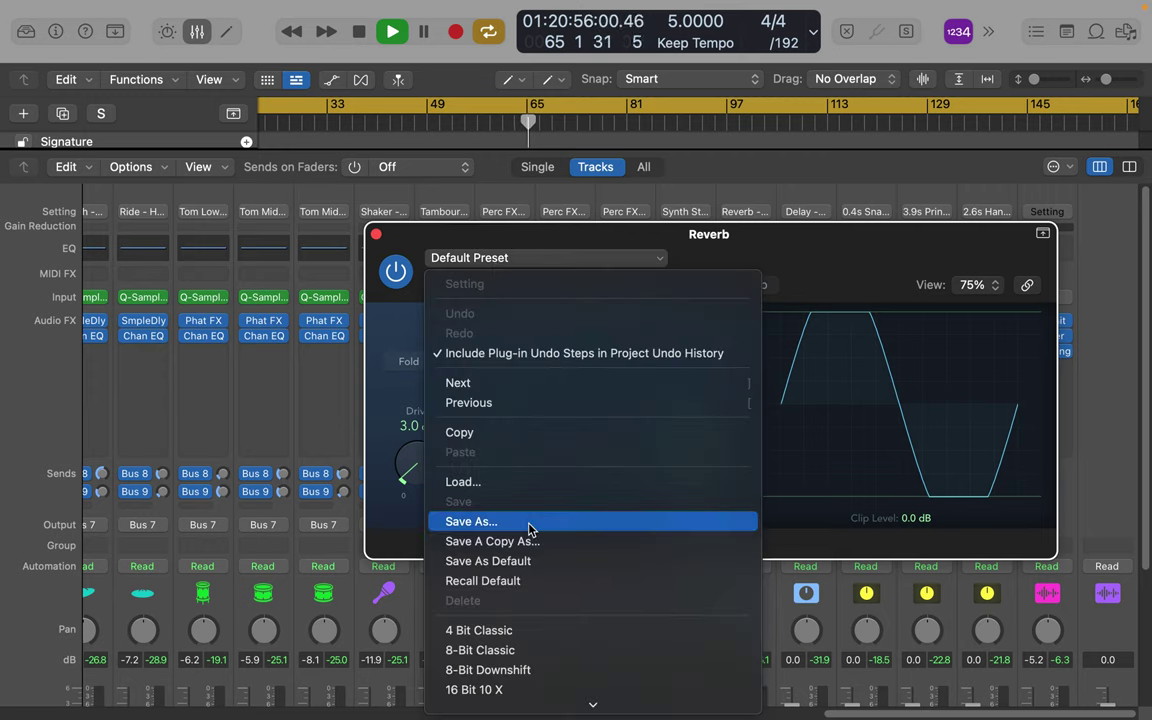
{"action": "left_click", "coordinate": [533, 670]}
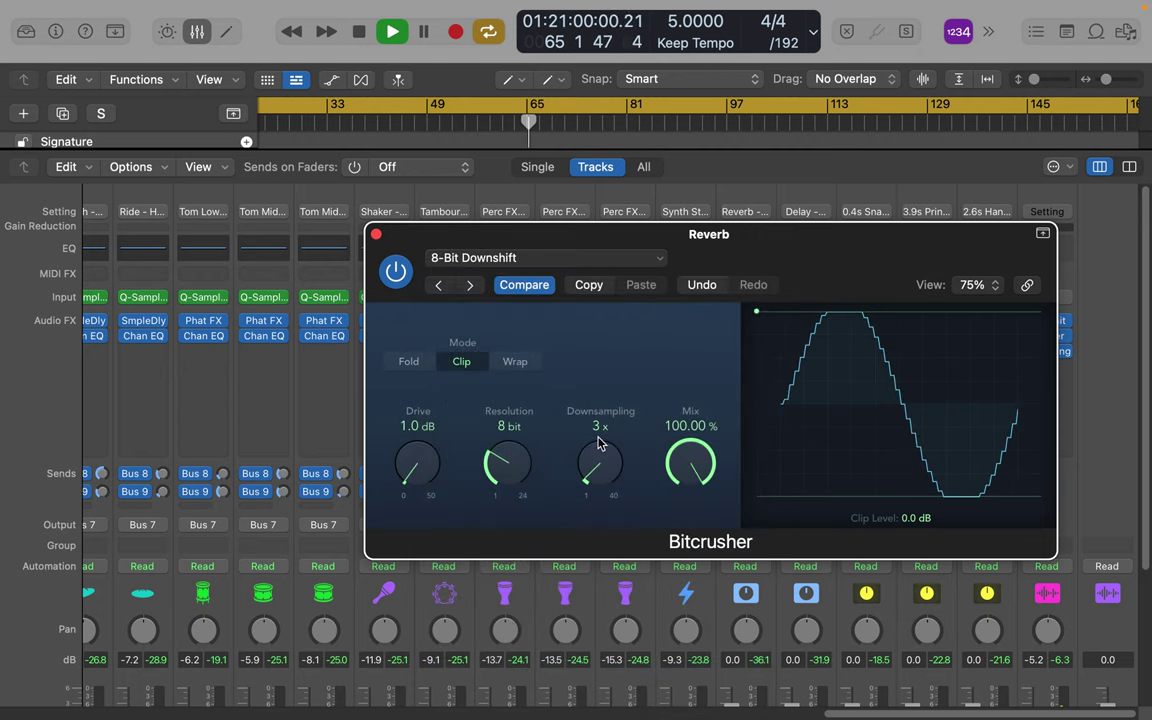
Set the Reverb channel's Bitcrusher to 7x downsampling, 10 bit resolution and 0.0 dB drive, and close the plug-in window.
{"action": "left_click_drag", "start_coordinate": [614, 476], "coordinate": [595, 449]}
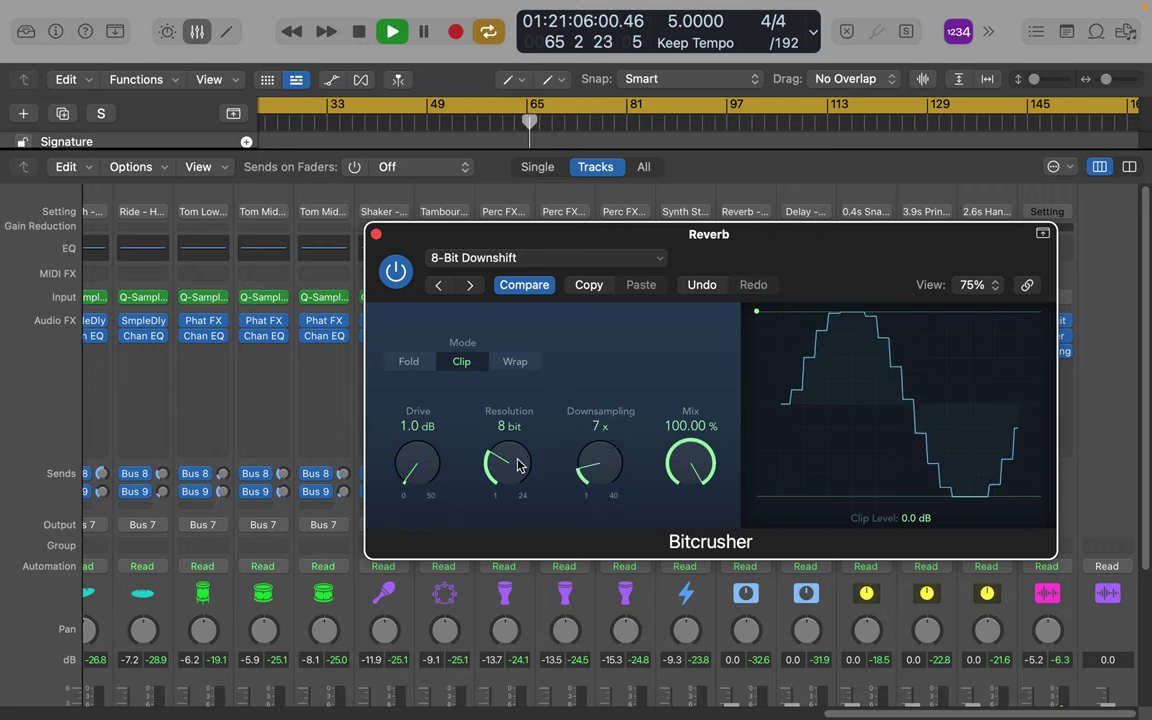
{"action": "left_click_drag", "start_coordinate": [506, 470], "coordinate": [505, 448]}
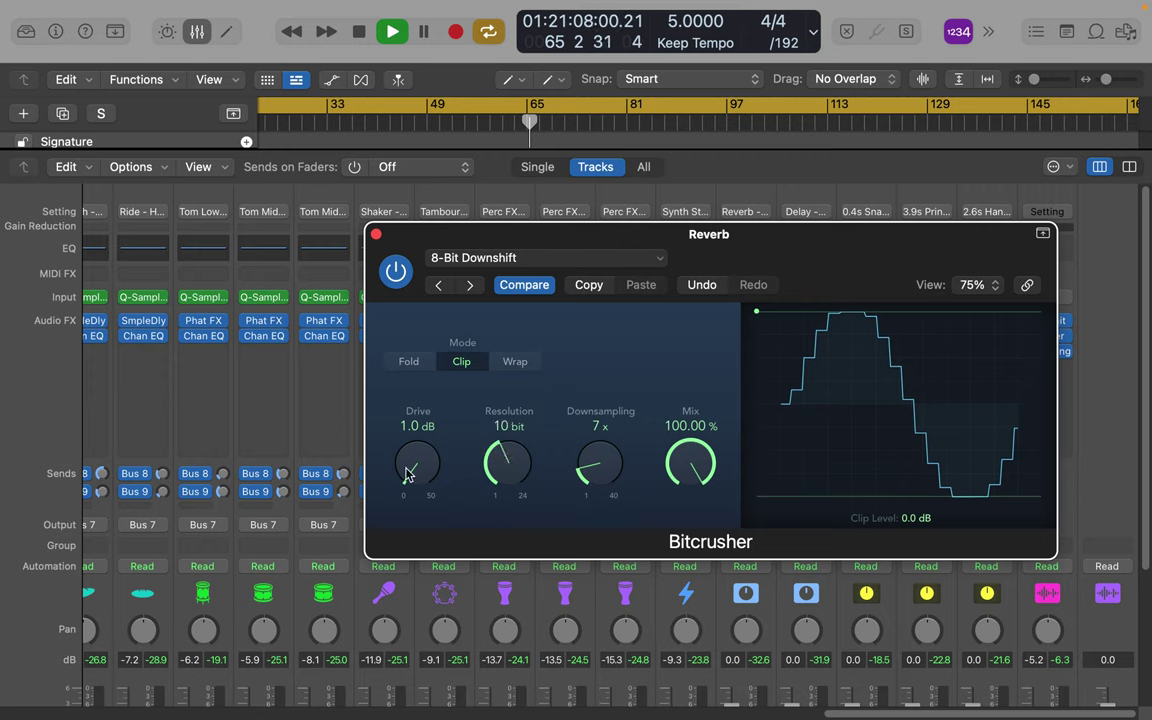
{"action": "left_click_drag", "start_coordinate": [408, 475], "coordinate": [438, 517]}
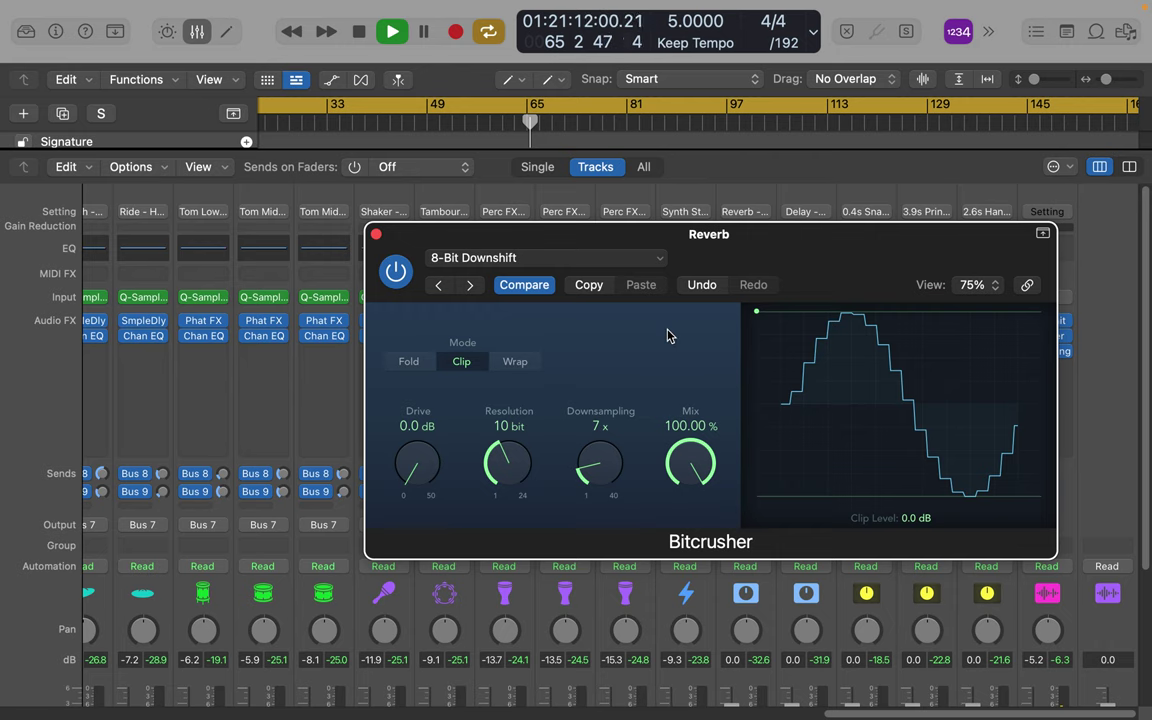
{"action": "left_click", "coordinate": [376, 234]}
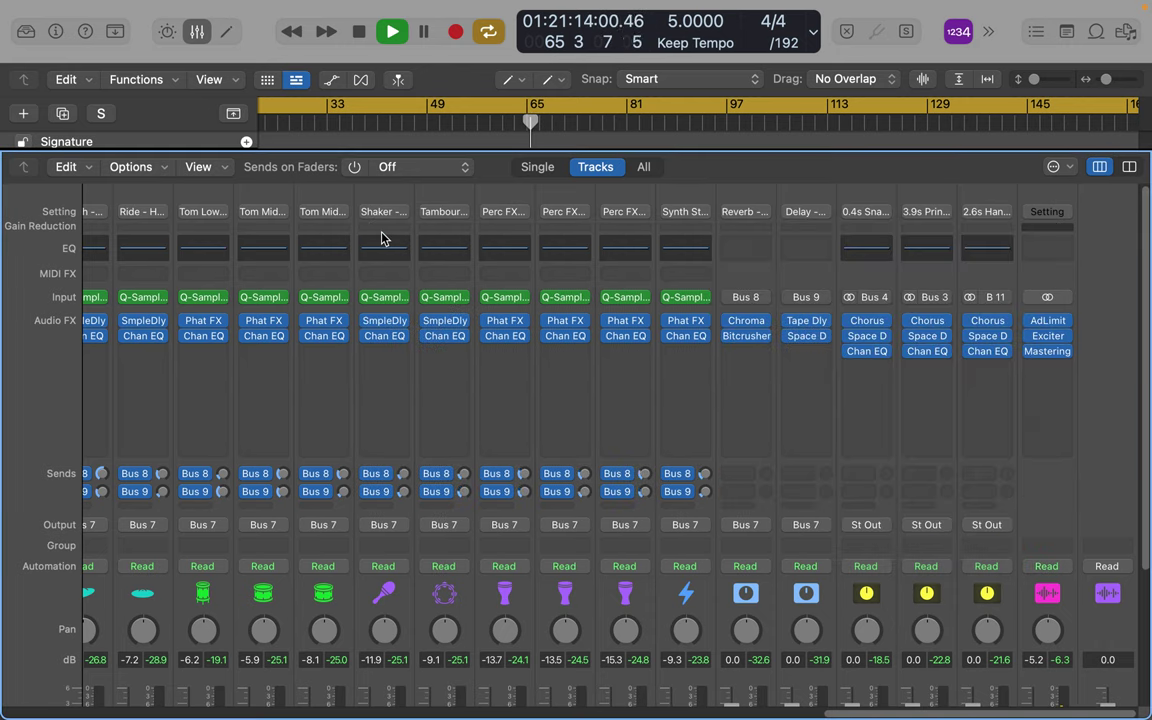
Insert the Distortion II plug-in in the next free effect slot of the Bus 9 Delay channel.
{"action": "left_click", "coordinate": [823, 354]}
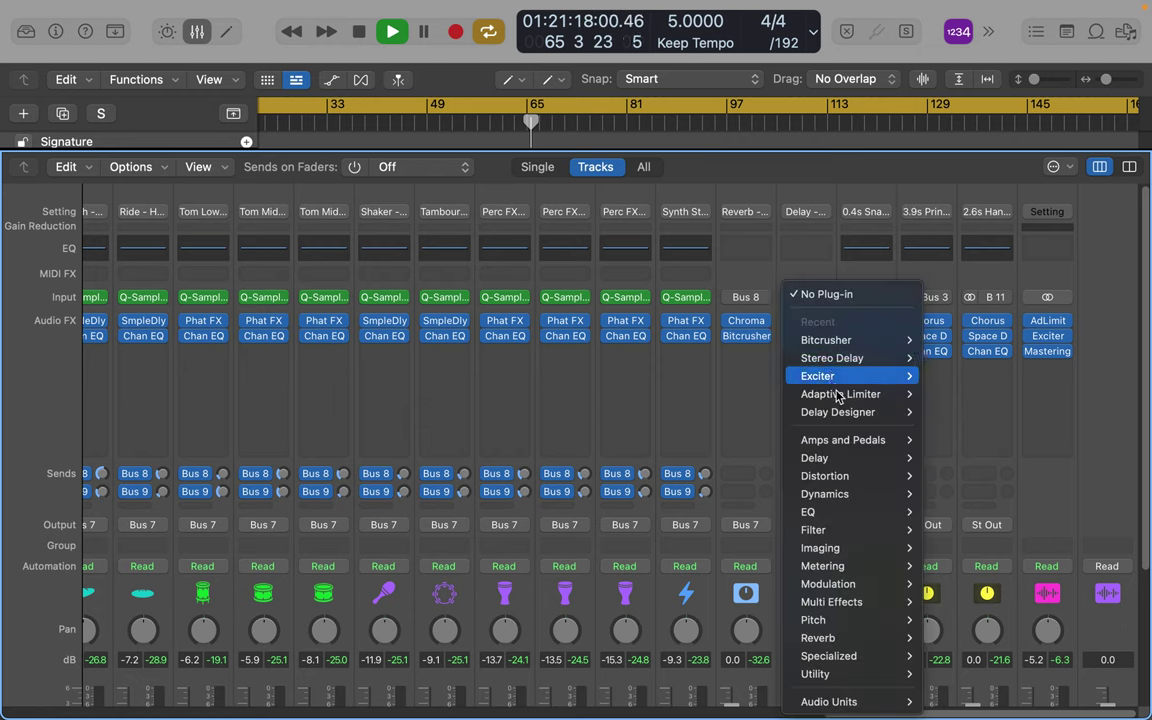
{"action": "mouse_move", "coordinate": [852, 476]}
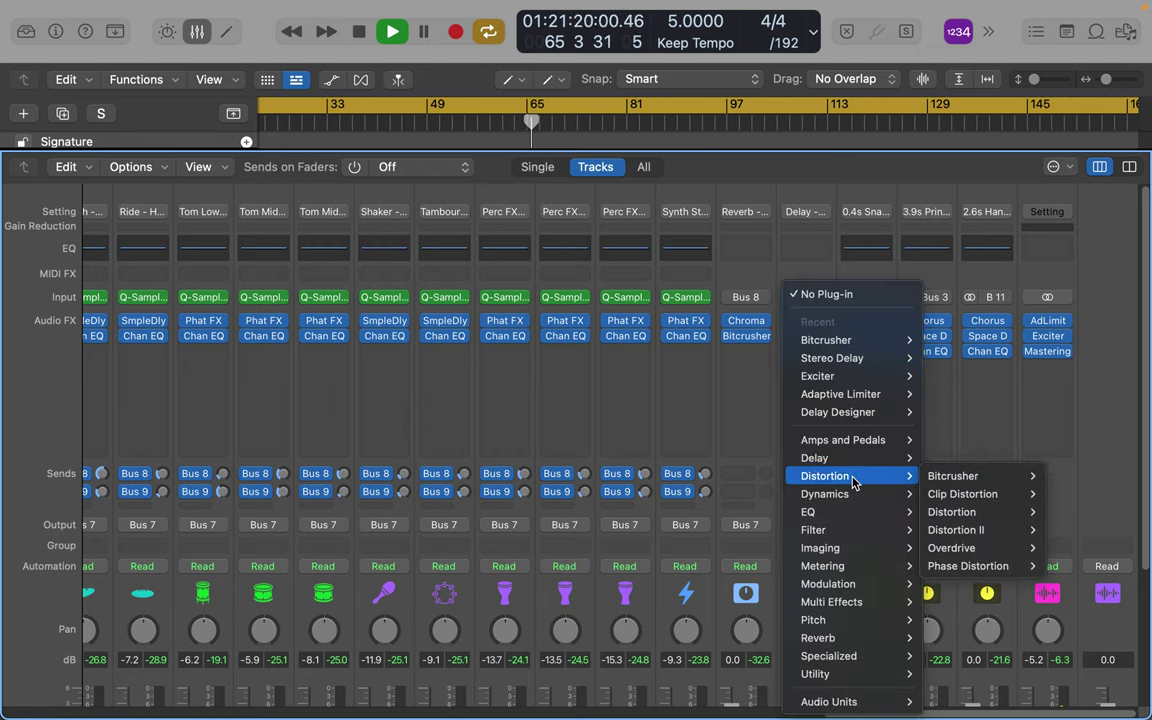
{"action": "mouse_move", "coordinate": [997, 494]}
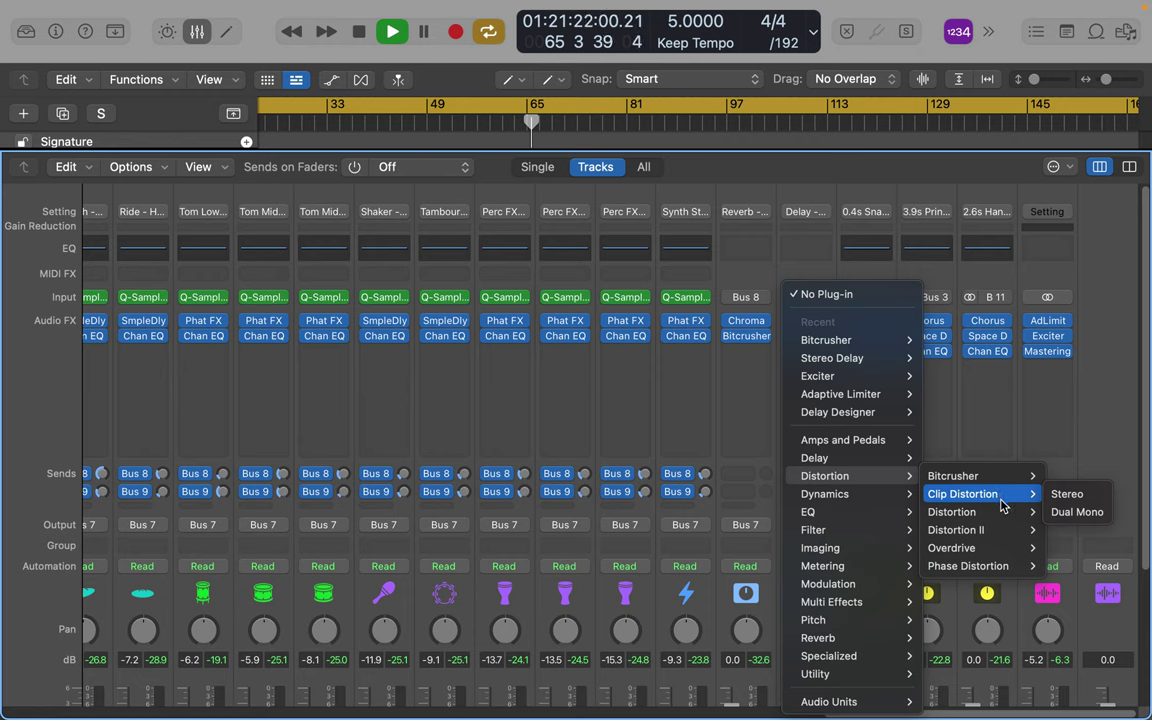
{"action": "mouse_move", "coordinate": [990, 530]}
{"action": "left_click", "coordinate": [1063, 530]}
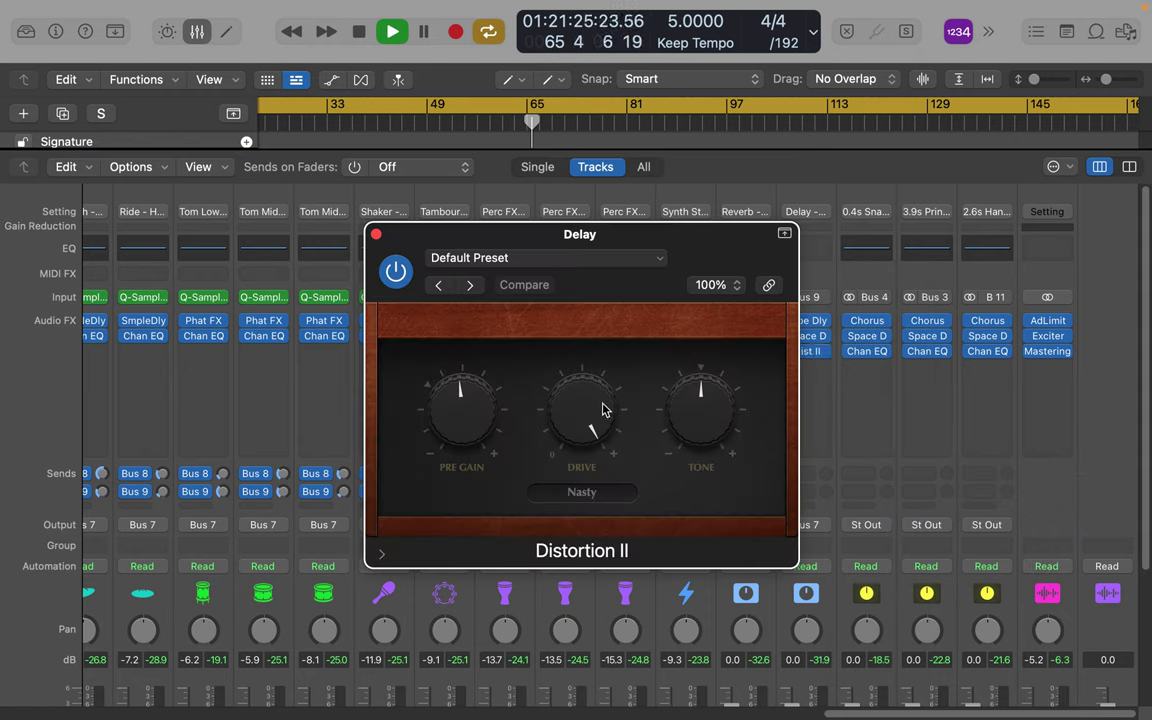
Lower the drive and raise the pre gain and tone of the Delay channel's Distortion II.
{"action": "mouse_move", "coordinate": [576, 402]}
{"action": "left_click_drag", "start_coordinate": [576, 402], "coordinate": [576, 430]}
{"action": "left_click_drag", "start_coordinate": [462, 433], "coordinate": [458, 381]}
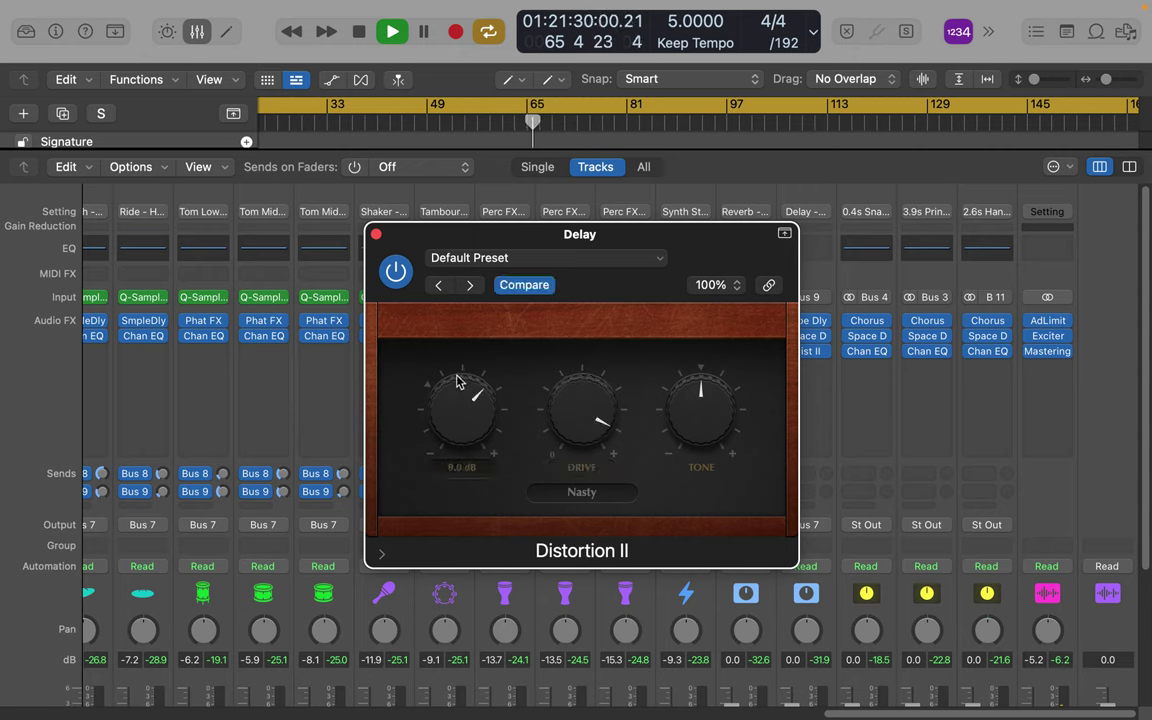
{"action": "left_click_drag", "start_coordinate": [684, 378], "coordinate": [686, 363]}
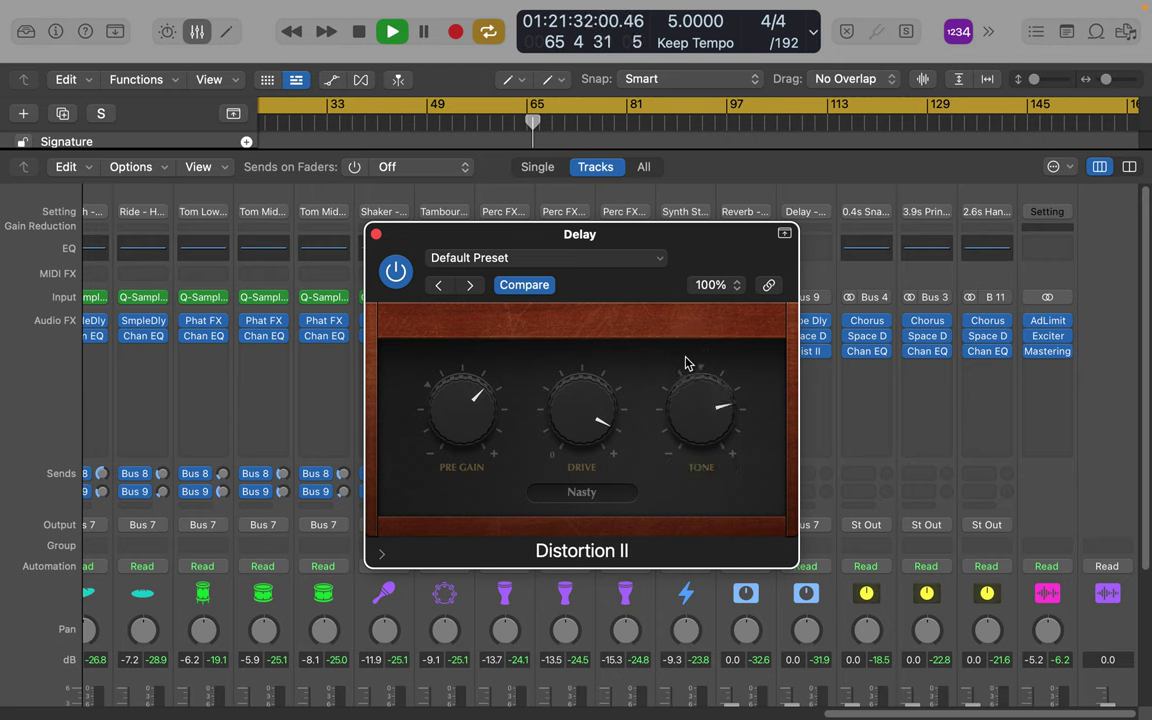
Load the Kick Edge preset in Distortion II, set its drive to 0.73 and pre gain to 8.0 dB, and close the plug-in.
{"action": "left_click", "coordinate": [612, 261]}
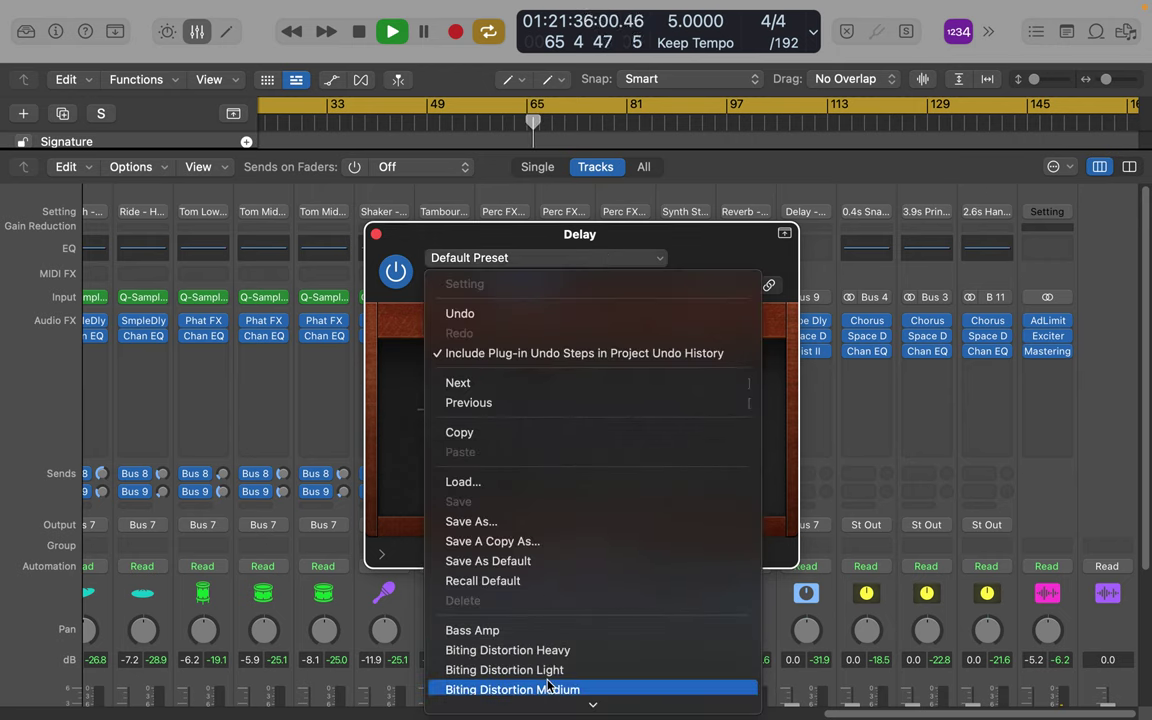
{"action": "mouse_move", "coordinate": [518, 714]}
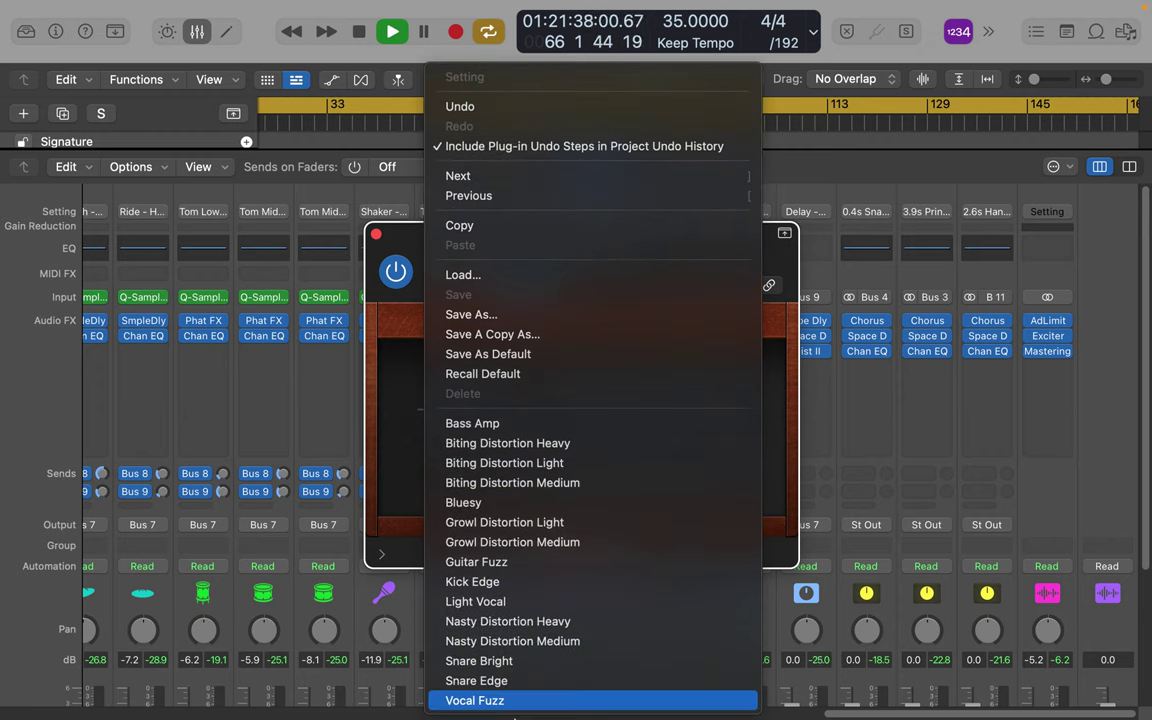
{"action": "left_click", "coordinate": [559, 584]}
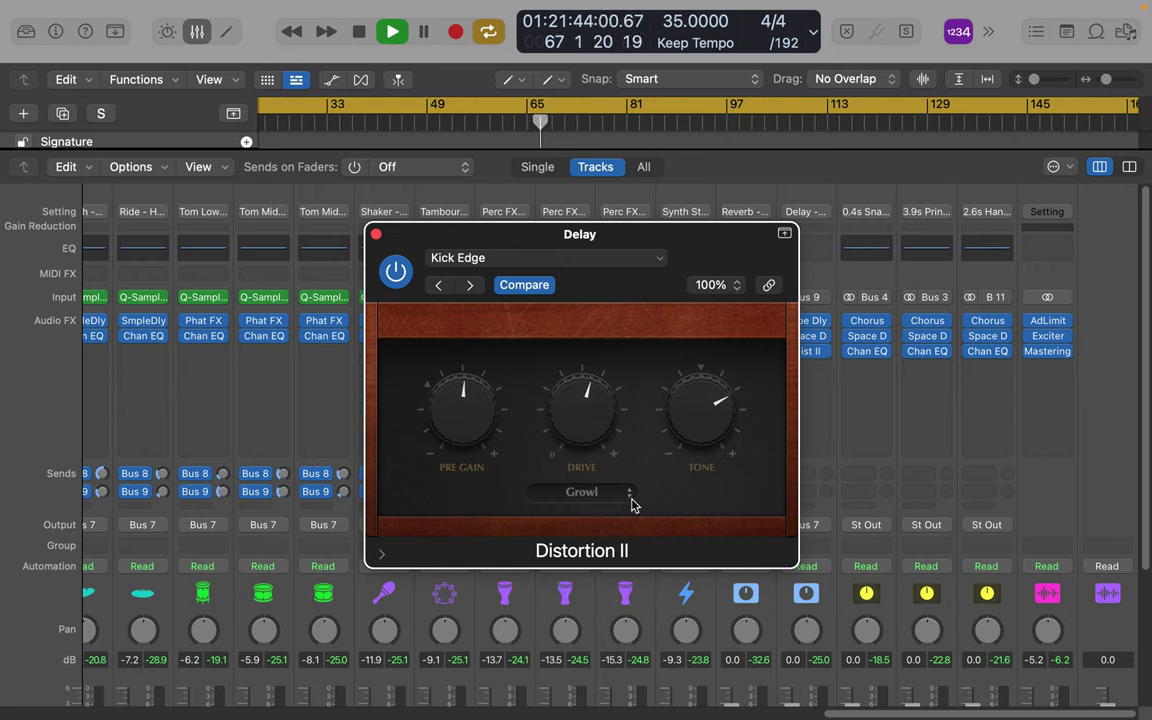
{"action": "left_click_drag", "start_coordinate": [591, 411], "coordinate": [596, 360]}
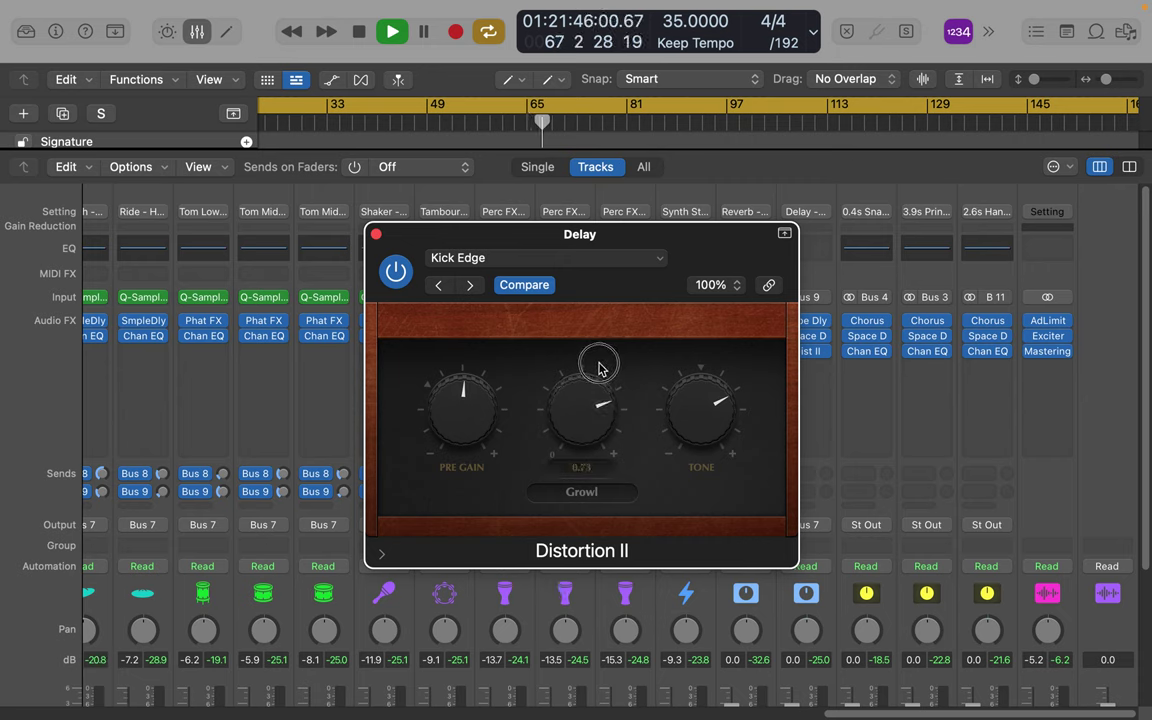
{"action": "left_click_drag", "start_coordinate": [487, 463], "coordinate": [470, 412]}
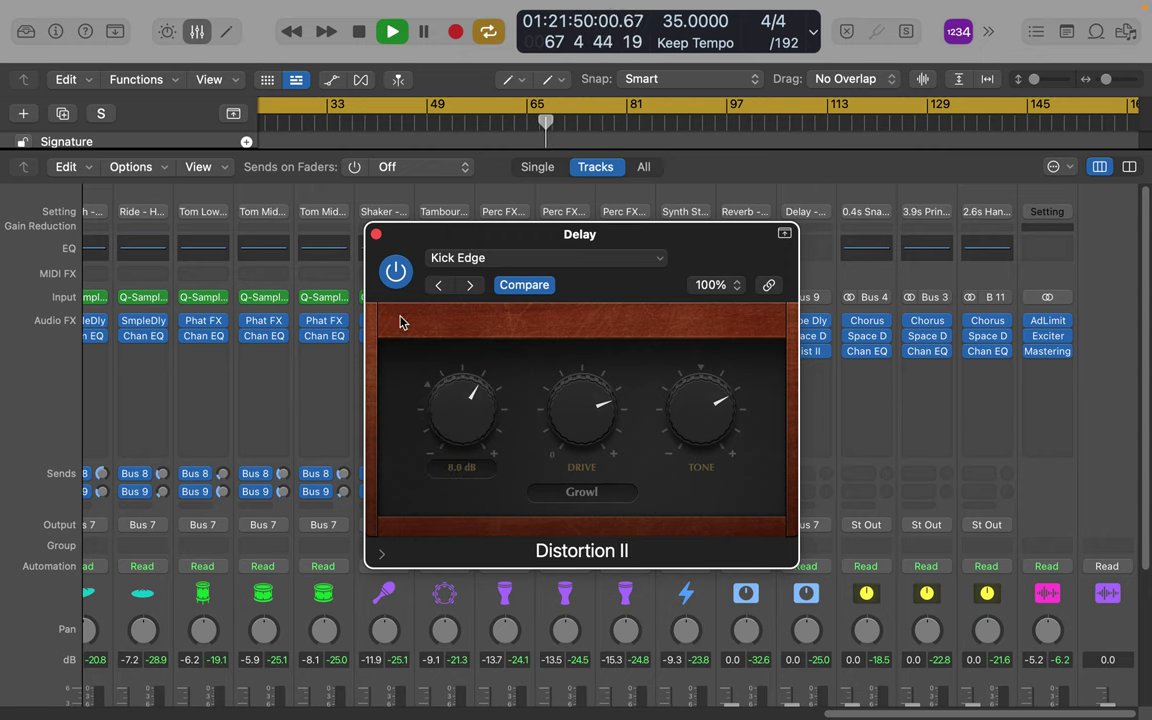
{"action": "left_click", "coordinate": [376, 234]}
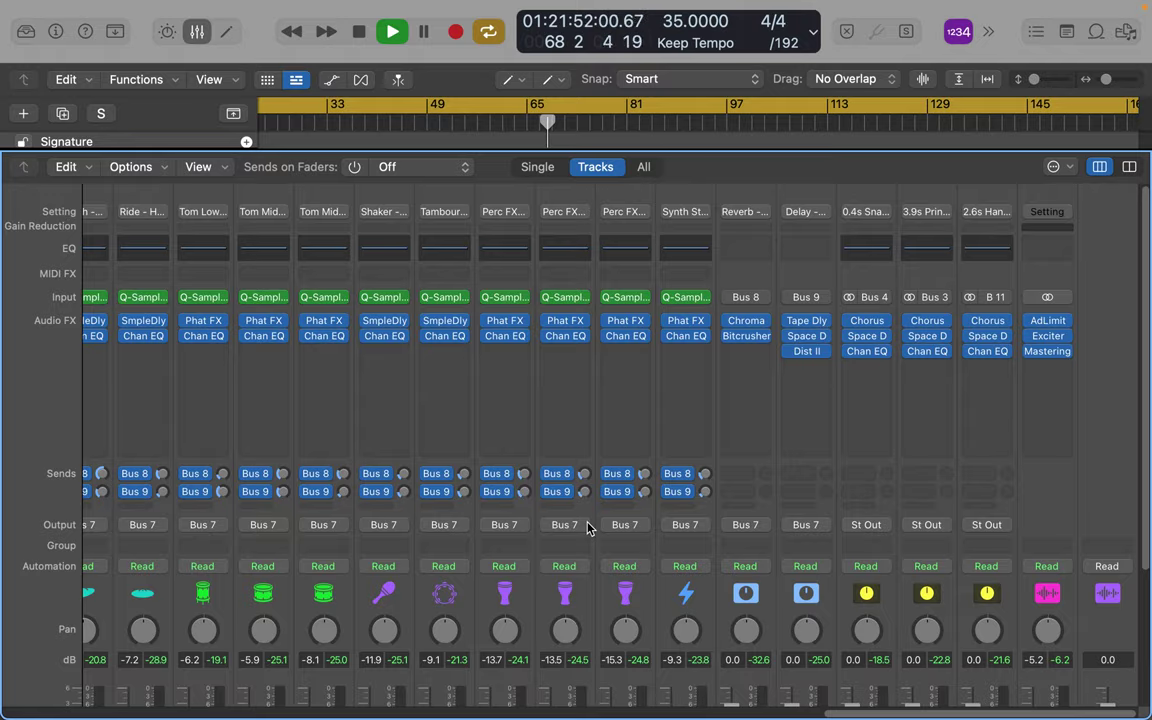
Set the fader of the Bus 4 Snare Chamber return channel to -0.7 dB.
{"action": "scroll", "coordinate": [588, 528], "scroll_direction": "down", "scroll_amount": 4}
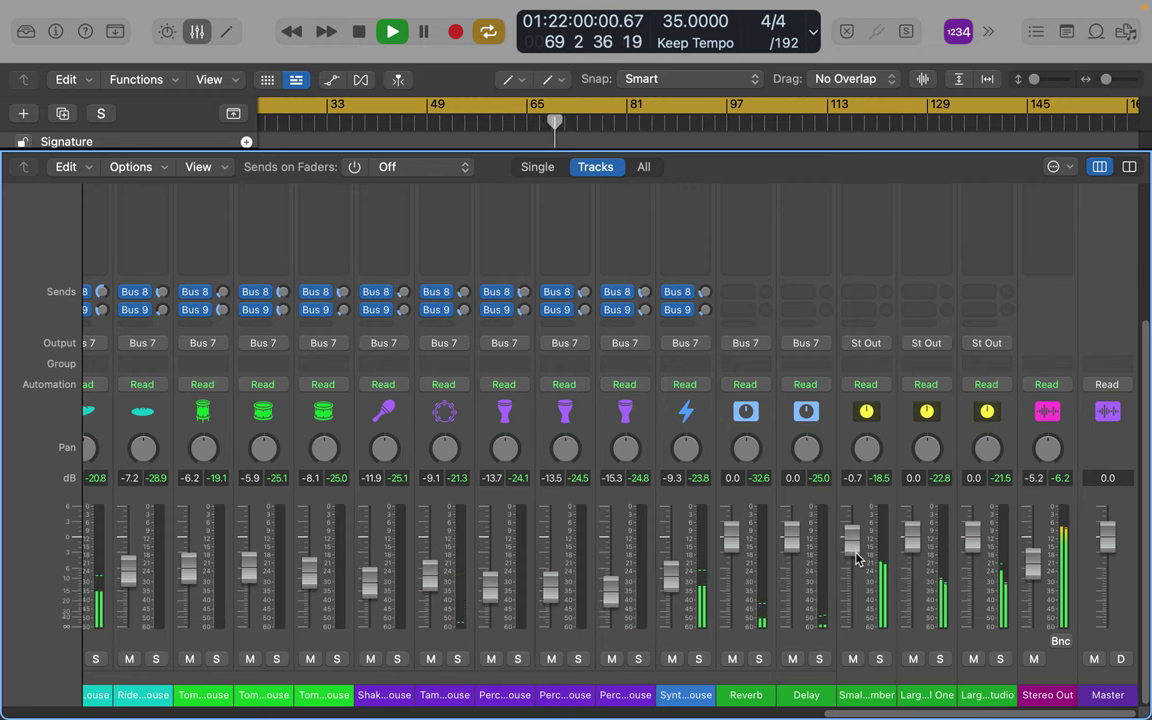
{"action": "scroll", "coordinate": [854, 553], "scroll_direction": "up", "scroll_amount": 5}
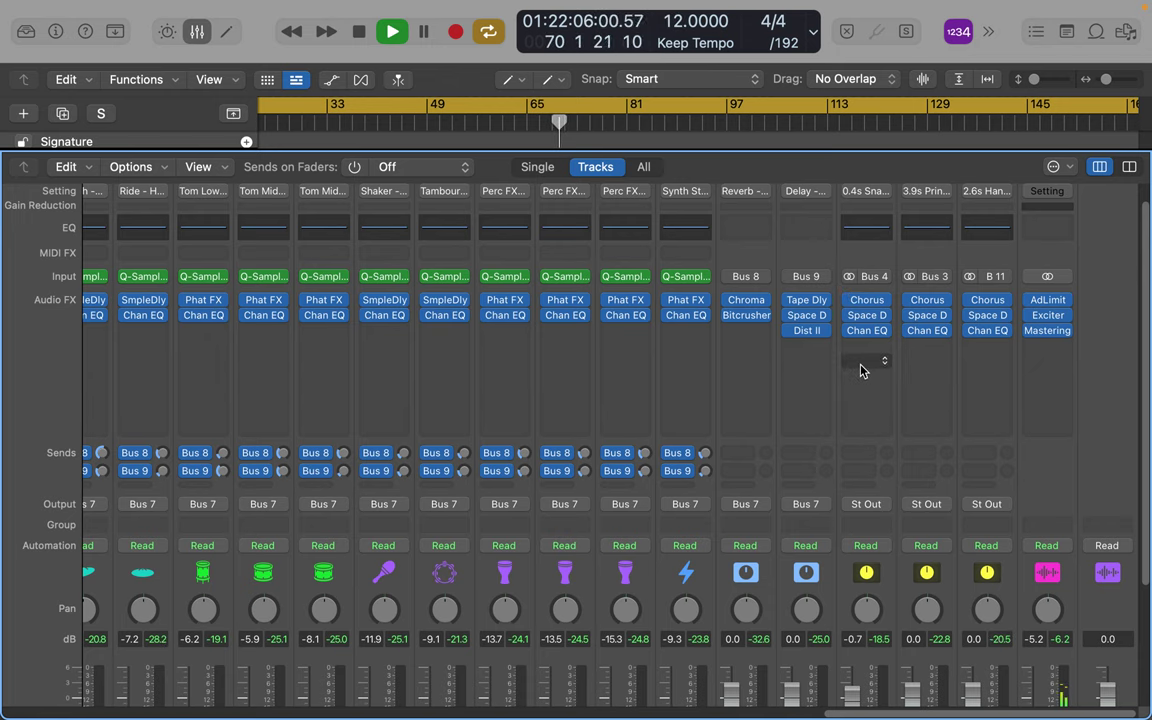
{"action": "scroll", "coordinate": [863, 368], "scroll_direction": "down", "scroll_amount": 1}
{"action": "scroll", "coordinate": [863, 368], "scroll_direction": "down", "scroll_amount": 2}
Show the Bus 1 Gated Reverb sends on the channel faders, switching the mode off and on again.
{"action": "scroll", "coordinate": [769, 335], "scroll_direction": "left", "scroll_amount": 20}
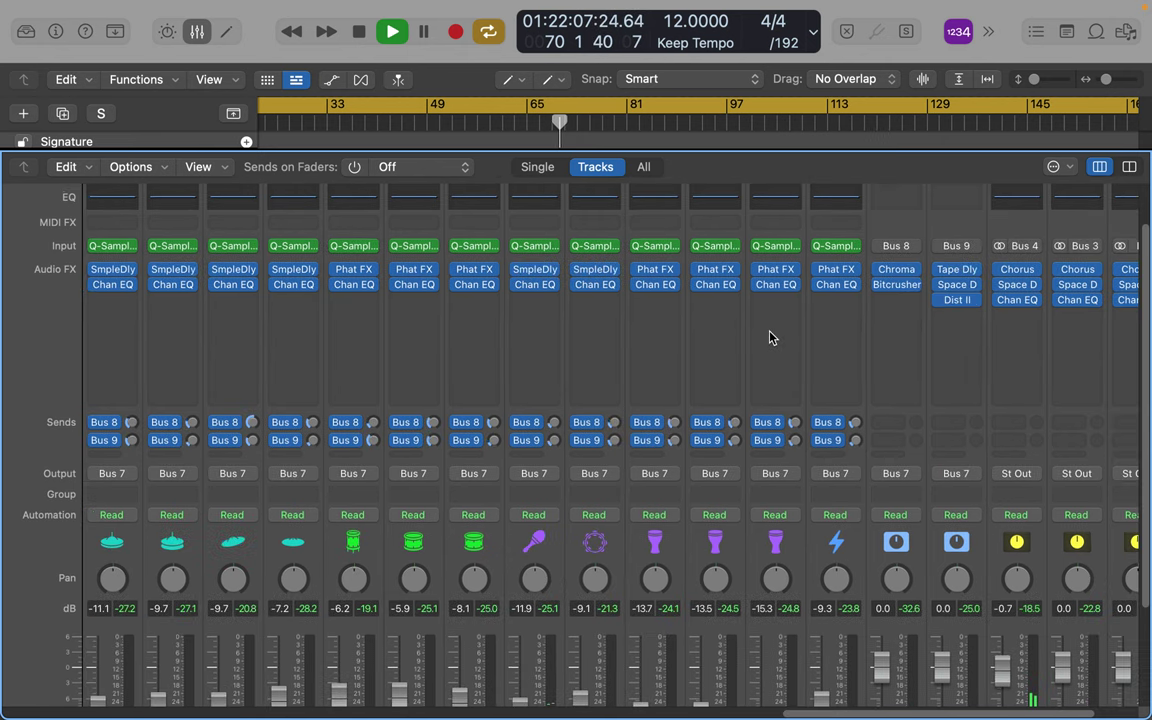
{"action": "scroll", "coordinate": [769, 337], "scroll_direction": "left", "scroll_amount": 15}
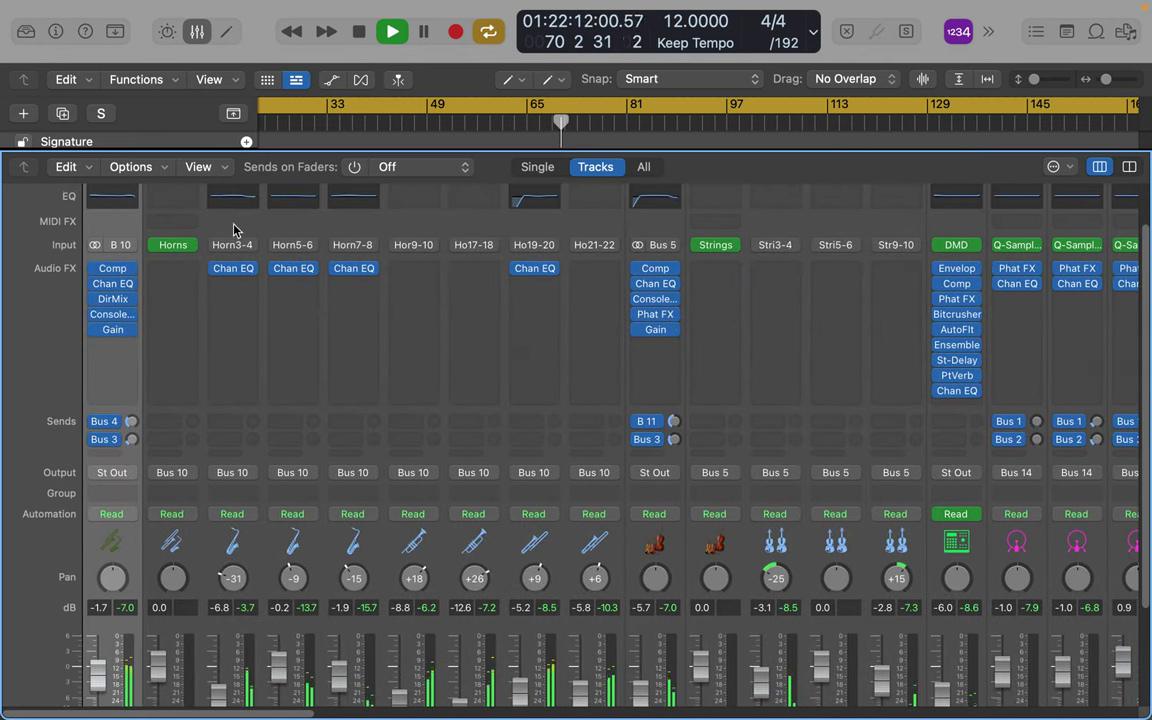
{"action": "left_click", "coordinate": [463, 168]}
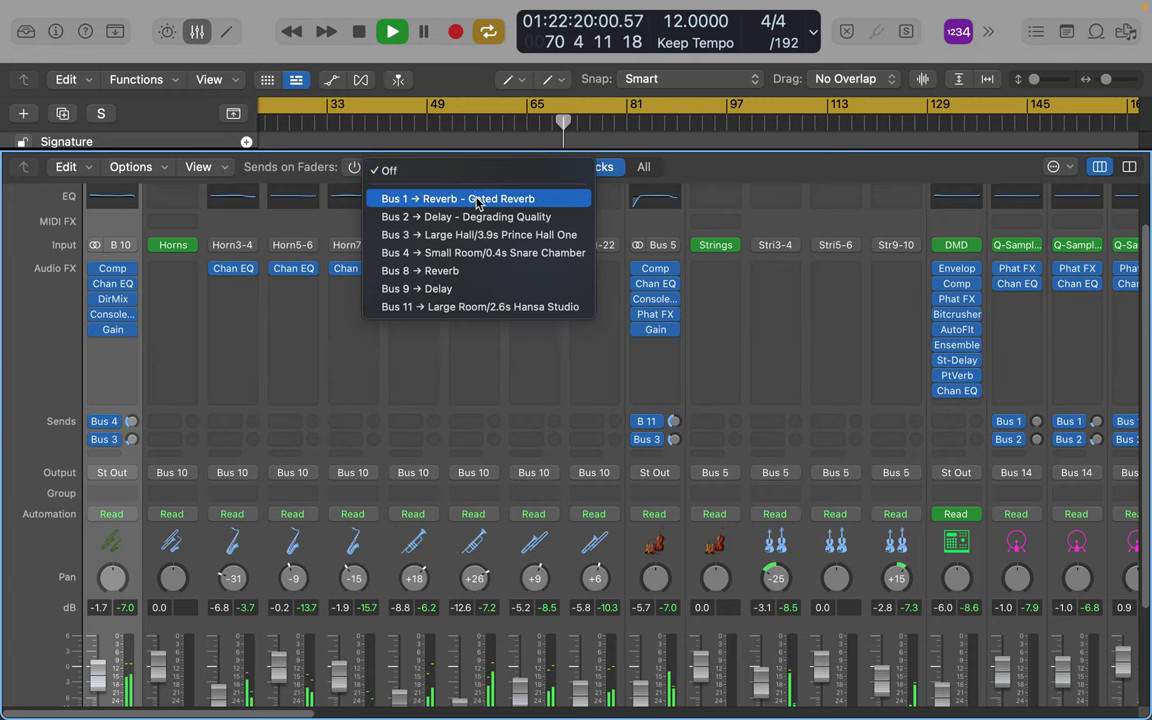
{"action": "left_click", "coordinate": [432, 198]}
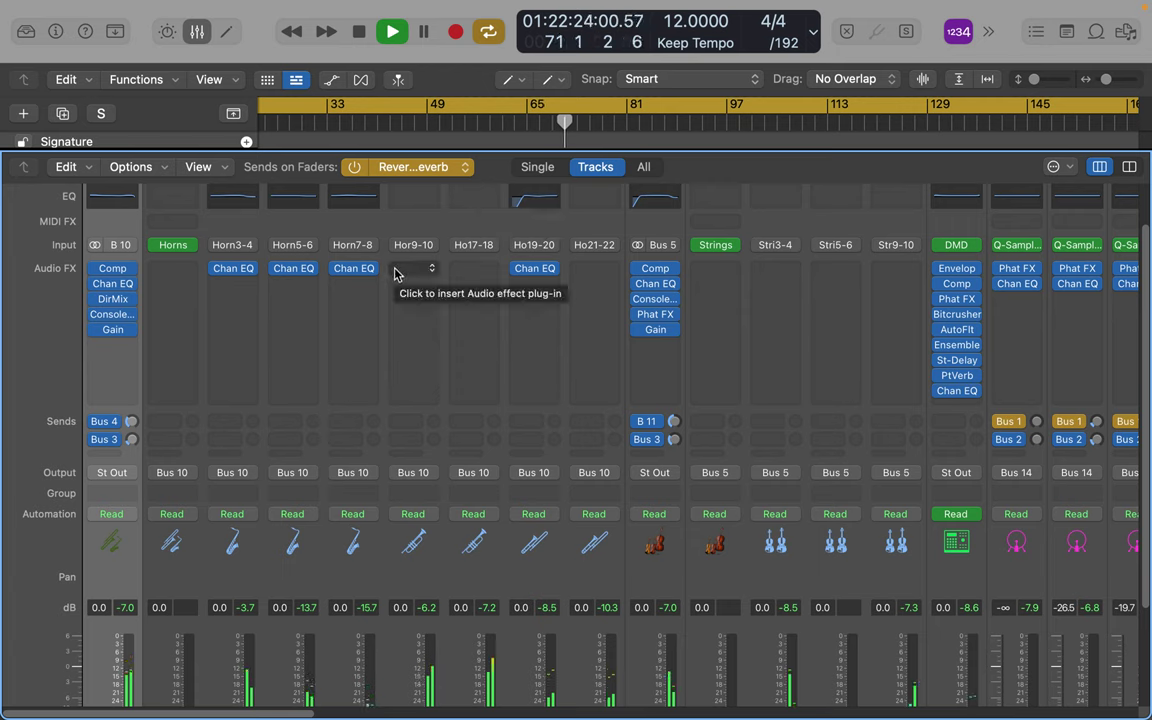
{"action": "left_click", "coordinate": [354, 168]}
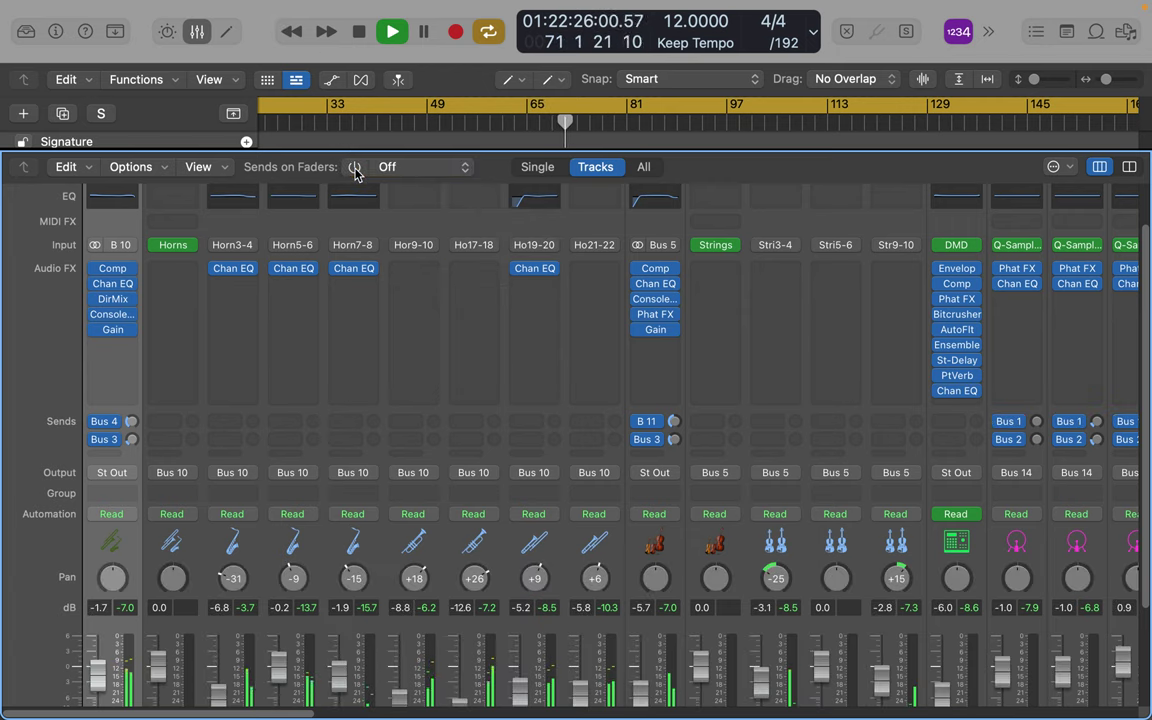
{"action": "left_click", "coordinate": [355, 168]}
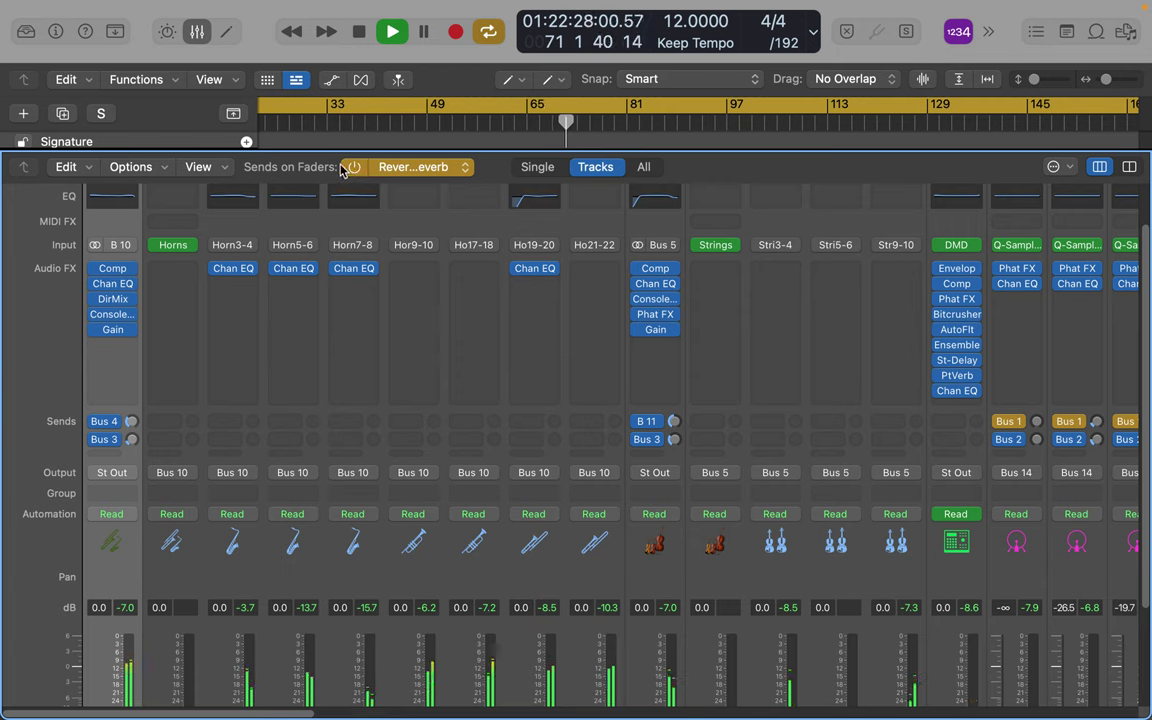
{"action": "left_click", "coordinate": [222, 172]}
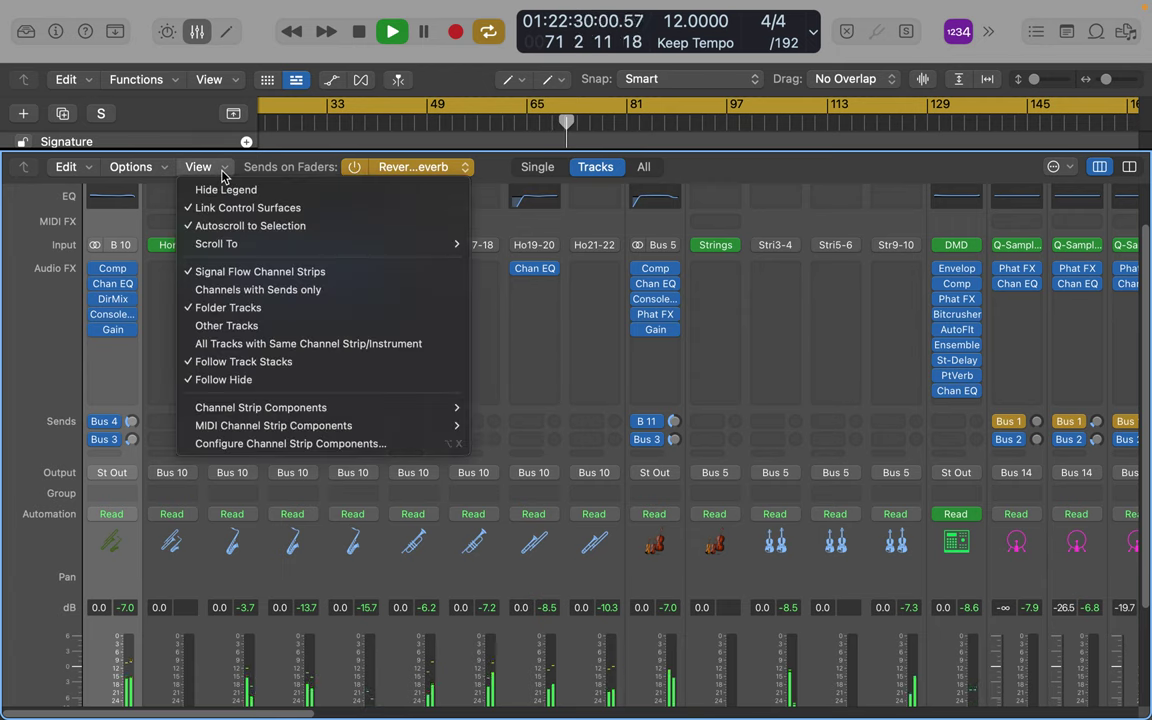
{"action": "left_click", "coordinate": [222, 172]}
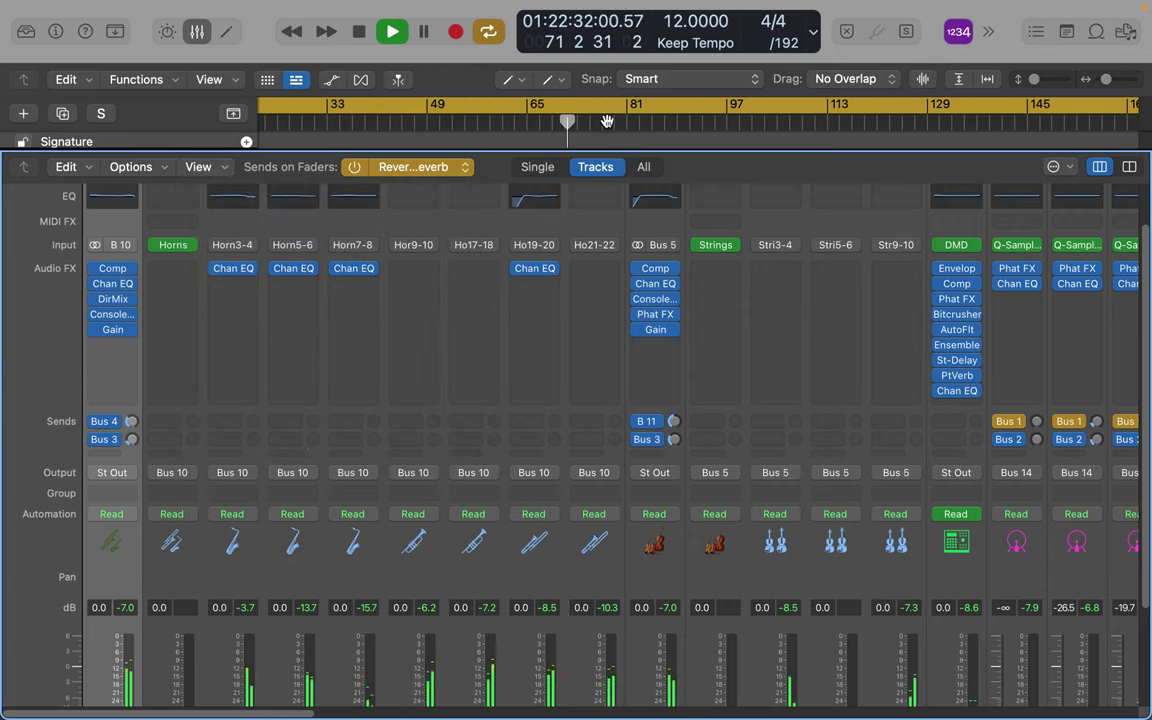
{"action": "scroll", "coordinate": [587, 245], "scroll_direction": "up", "scroll_amount": 3}
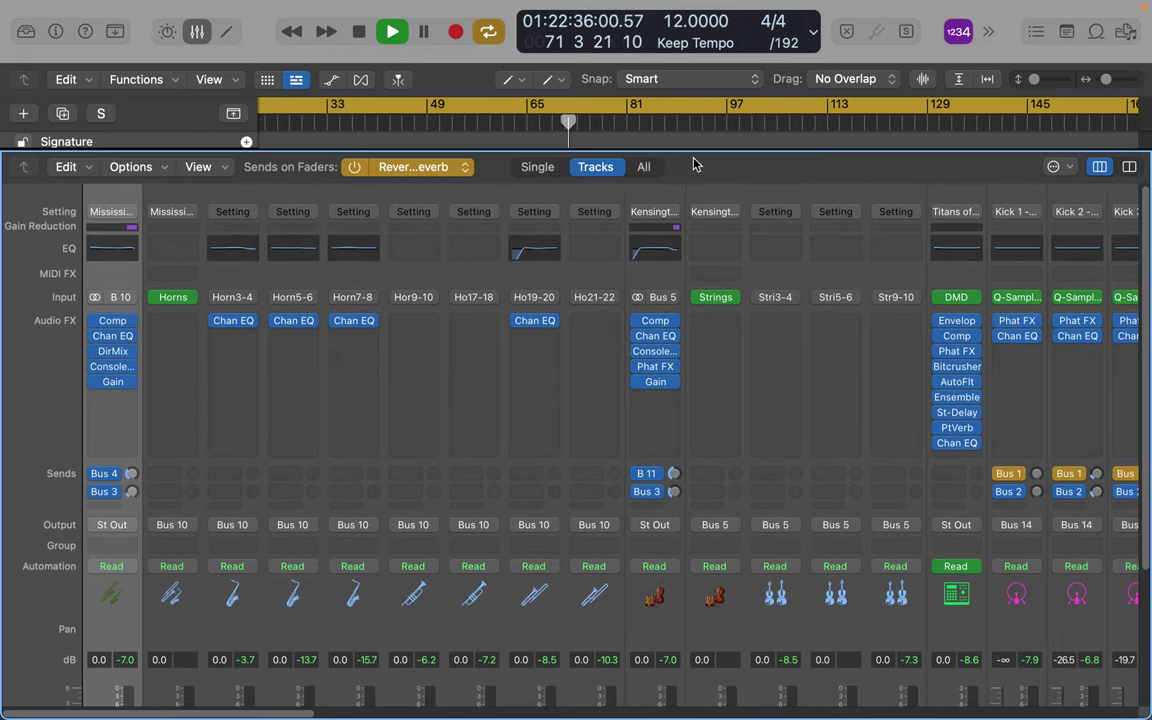
{"action": "mouse_move", "coordinate": [726, 305]}
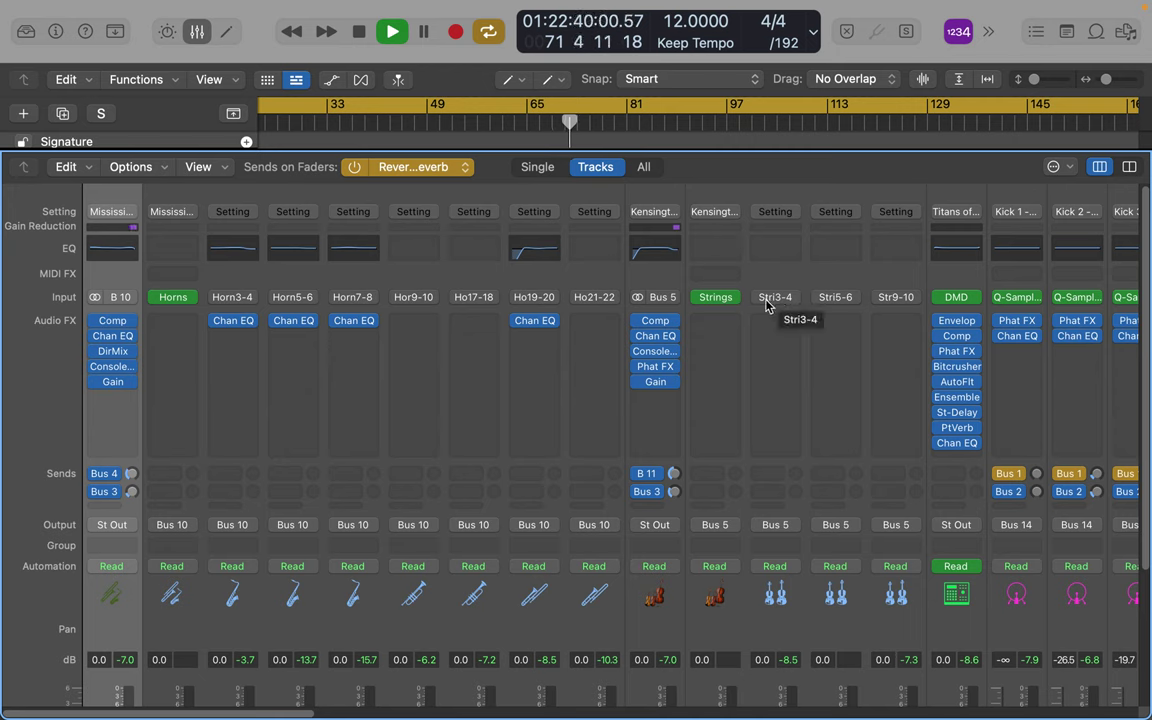
{"action": "left_click", "coordinate": [760, 299]}
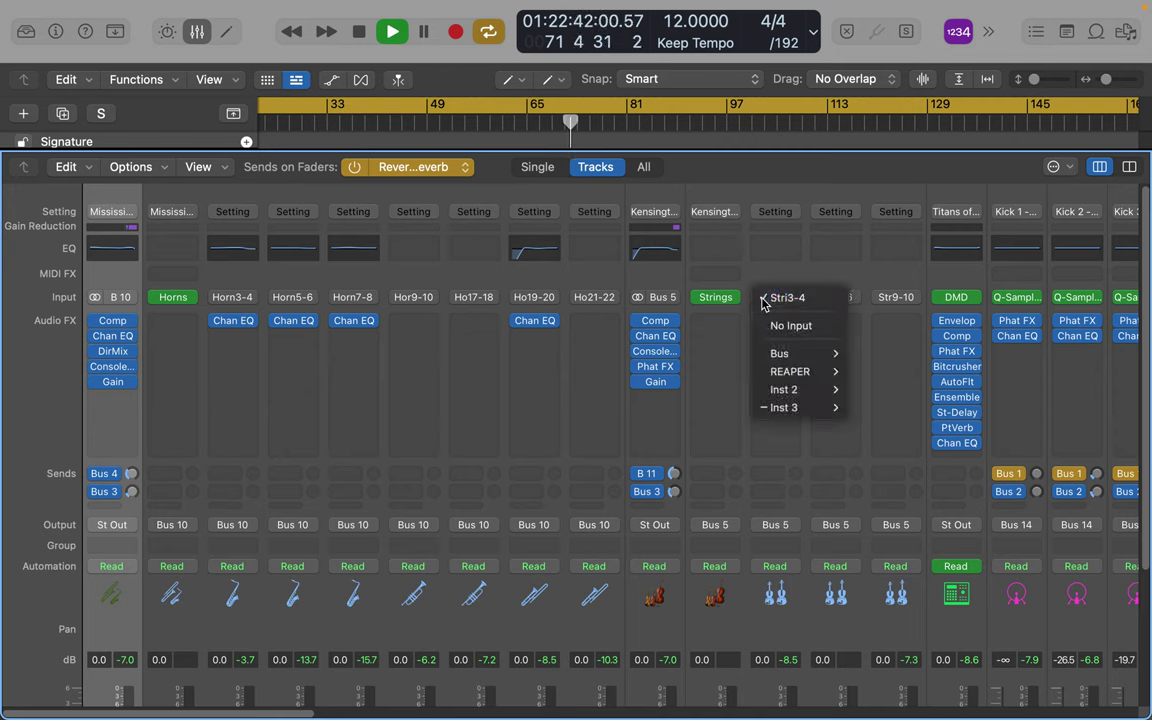
{"action": "left_click", "coordinate": [760, 299]}
Set the Bus 1 sends of the three Titans of Bass kicks to -9.0, -9.8 and -3.9 dB and the first snare's to -5.6 dB.
{"action": "scroll", "coordinate": [730, 305], "scroll_direction": "right", "scroll_amount": 2}
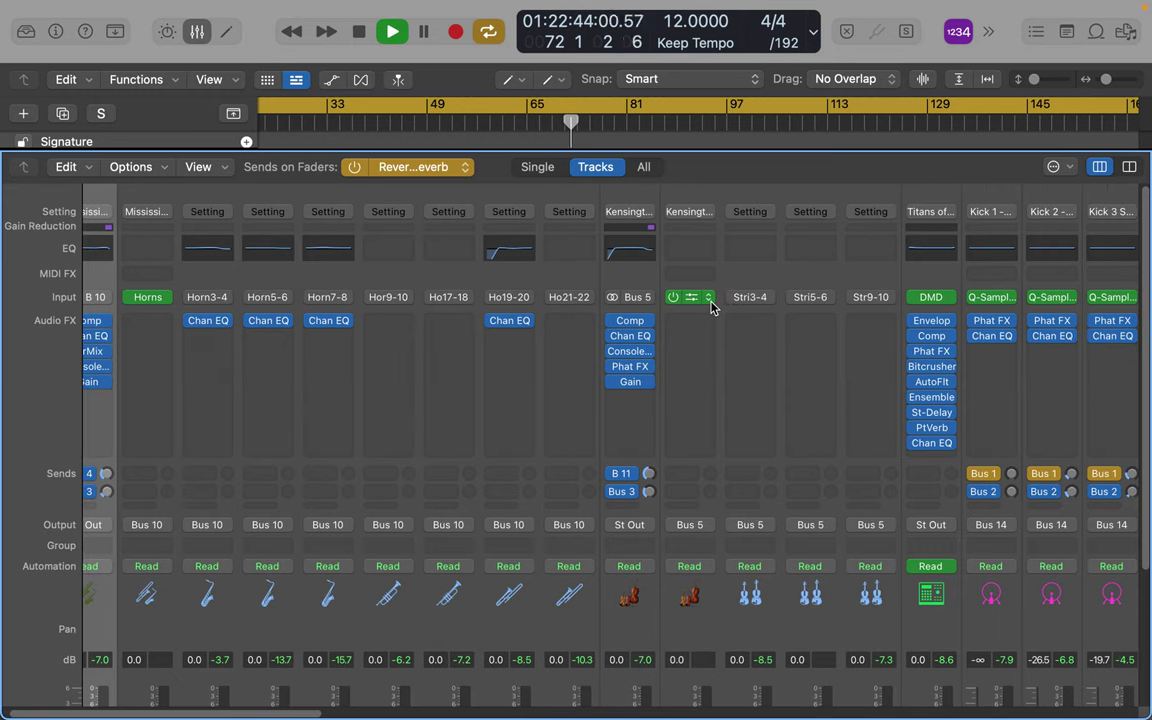
{"action": "scroll", "coordinate": [711, 307], "scroll_direction": "down", "scroll_amount": 5}
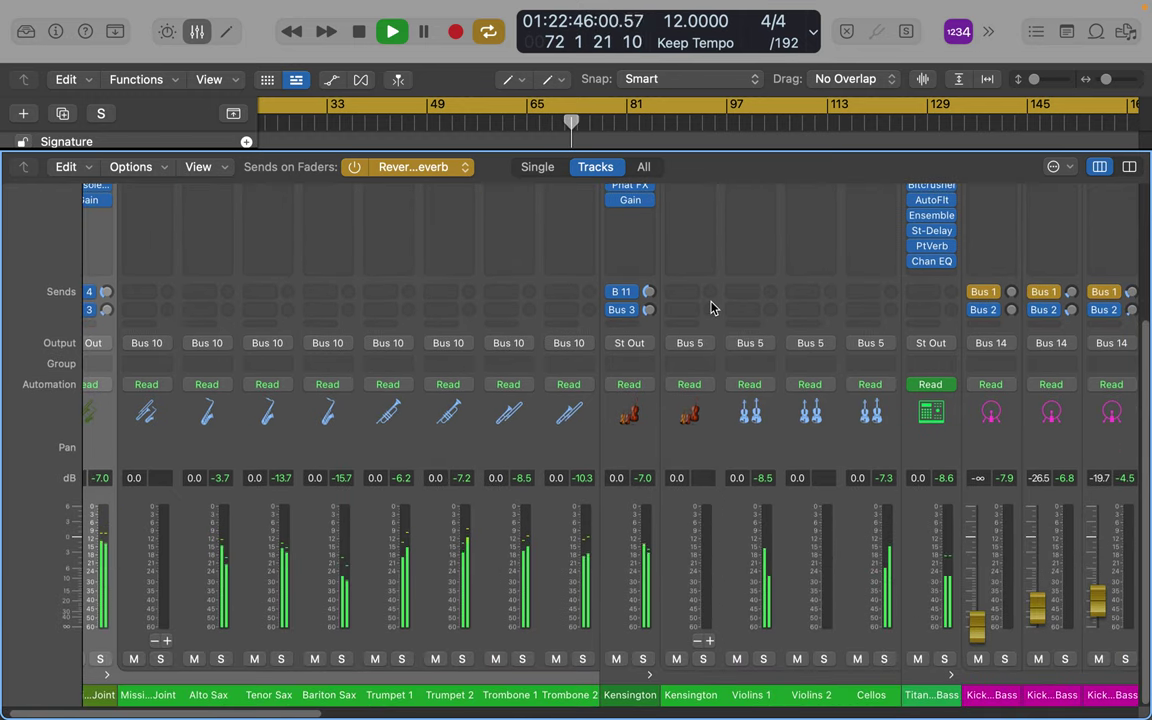
{"action": "scroll", "coordinate": [711, 307], "scroll_direction": "right", "scroll_amount": 6}
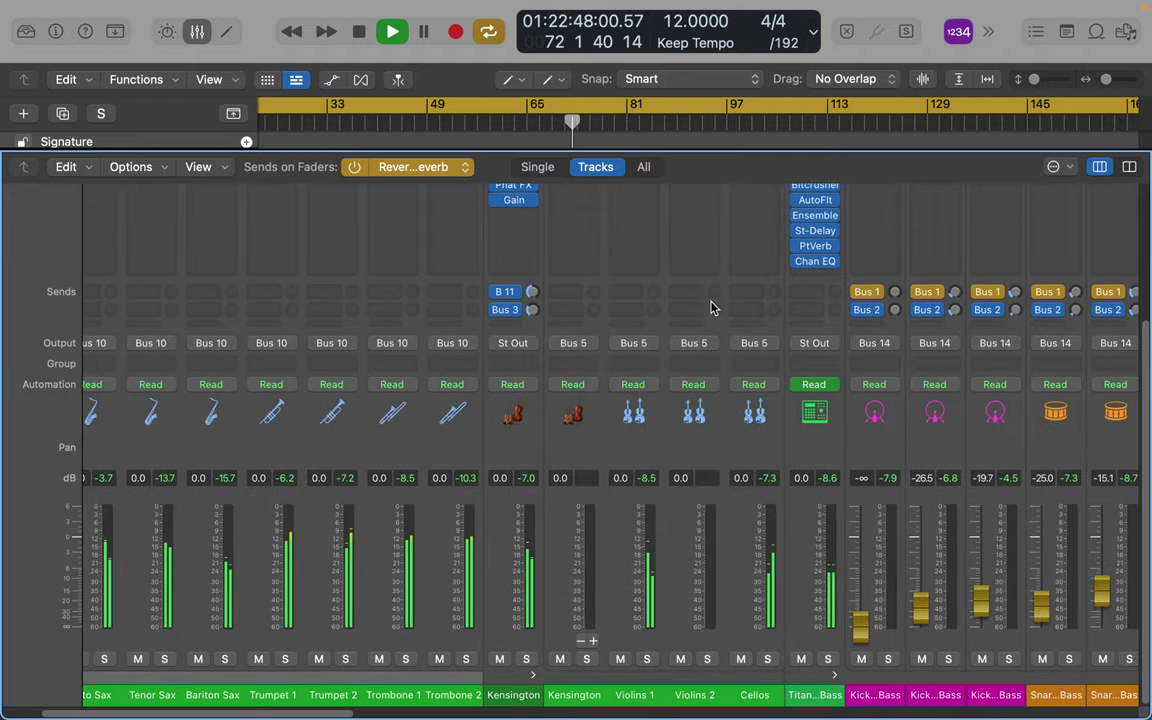
{"action": "scroll", "coordinate": [711, 307], "scroll_direction": "right", "scroll_amount": 5}
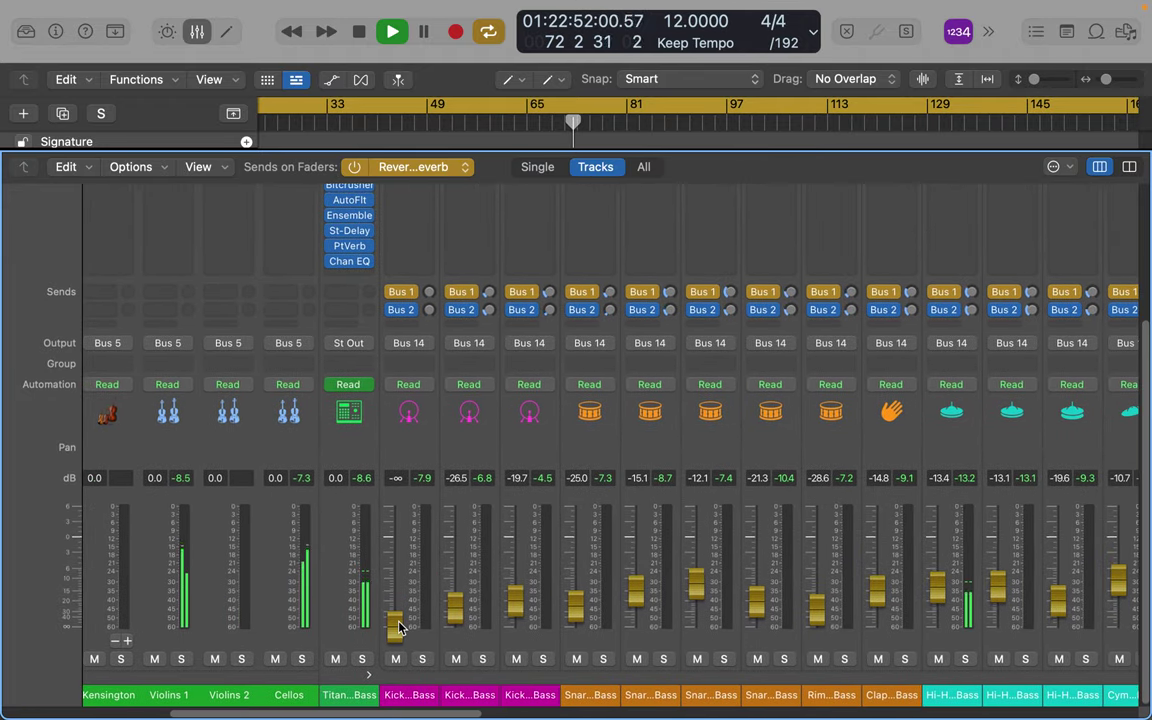
{"action": "left_click_drag", "start_coordinate": [398, 628], "coordinate": [414, 533]}
{"action": "left_click_drag", "start_coordinate": [452, 613], "coordinate": [459, 481]}
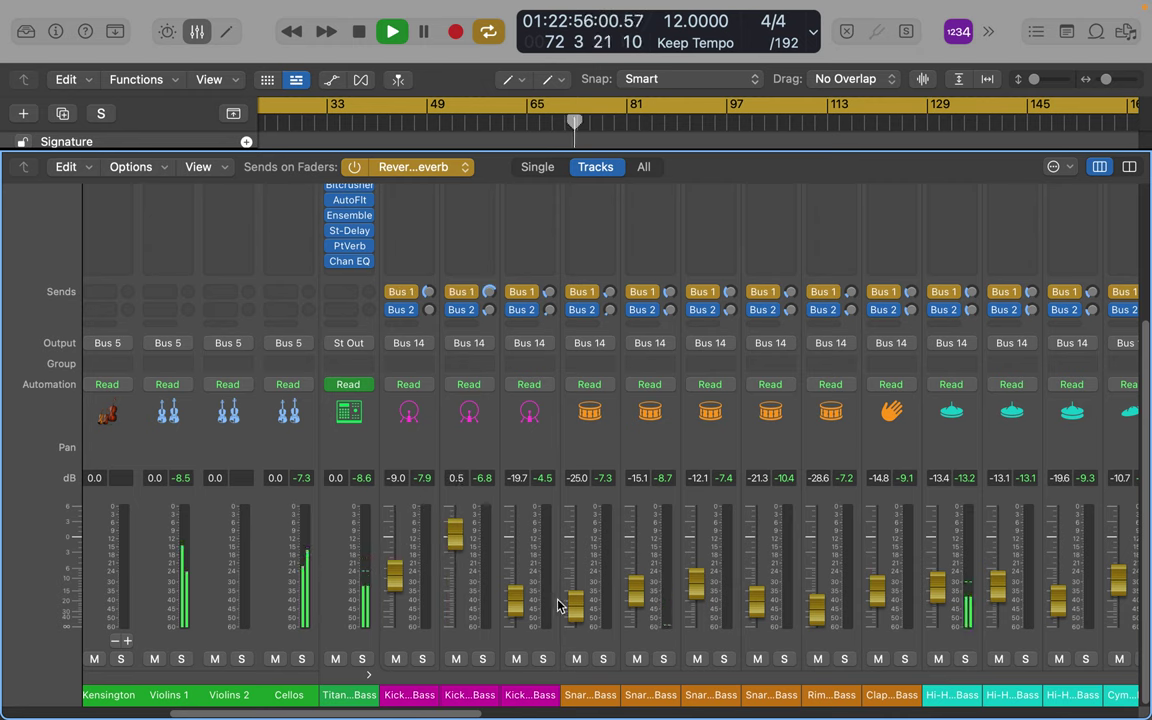
{"action": "left_click_drag", "start_coordinate": [518, 604], "coordinate": [517, 552]}
{"action": "left_click_drag", "start_coordinate": [574, 608], "coordinate": [576, 537]}
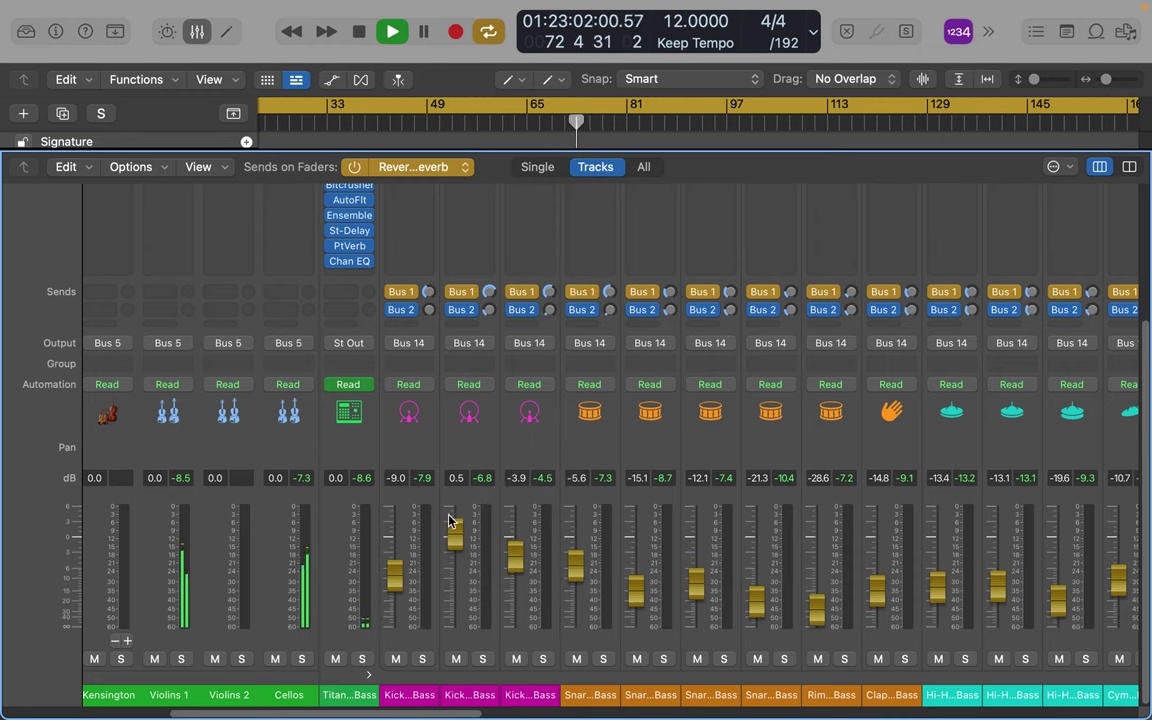
{"action": "left_click_drag", "start_coordinate": [449, 521], "coordinate": [452, 560]}
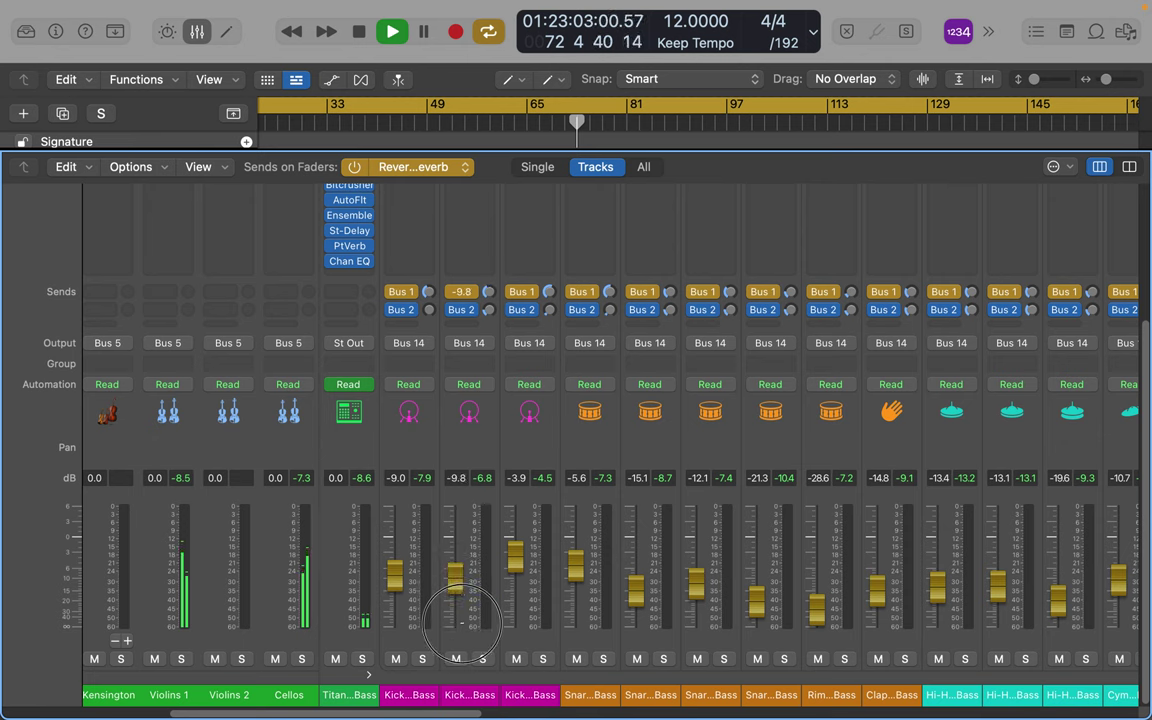
Turn off the sends on faders mode and display all channel strips in the mixer.
{"action": "left_click", "coordinate": [353, 168]}
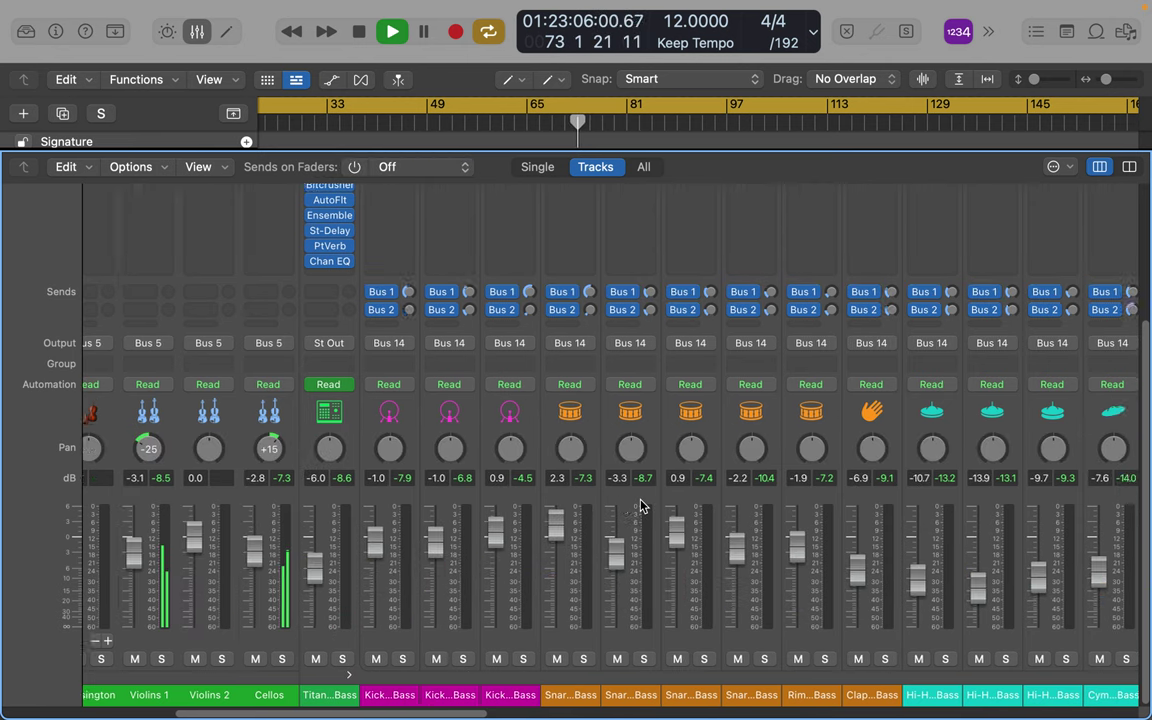
{"action": "scroll", "coordinate": [640, 506], "scroll_direction": "right", "scroll_amount": 10}
{"action": "scroll", "coordinate": [640, 506], "scroll_direction": "right", "scroll_amount": 10}
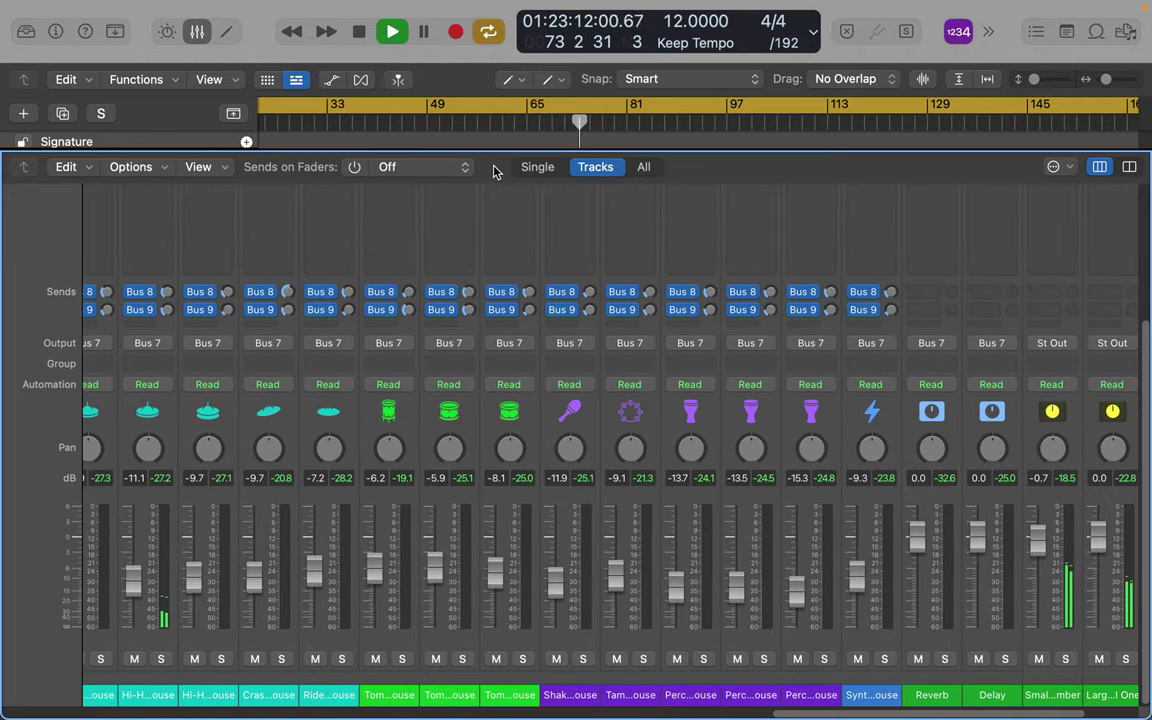
{"action": "left_click", "coordinate": [643, 167]}
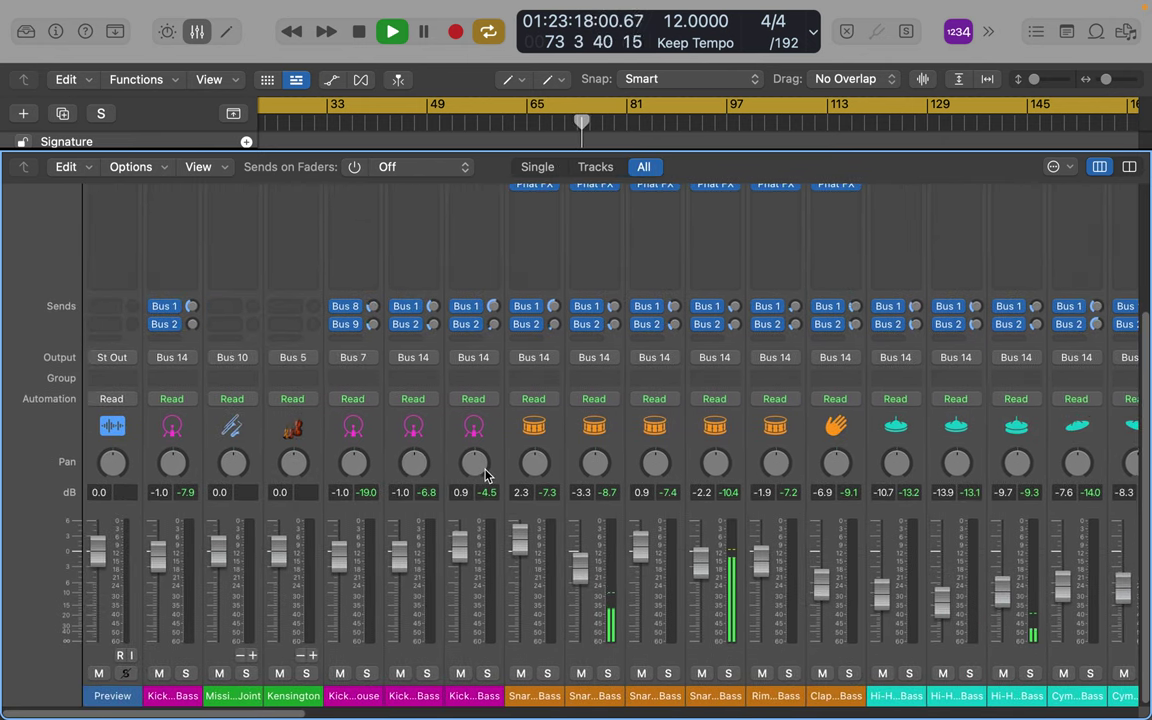
{"action": "scroll", "coordinate": [486, 476], "scroll_direction": "up", "scroll_amount": 5}
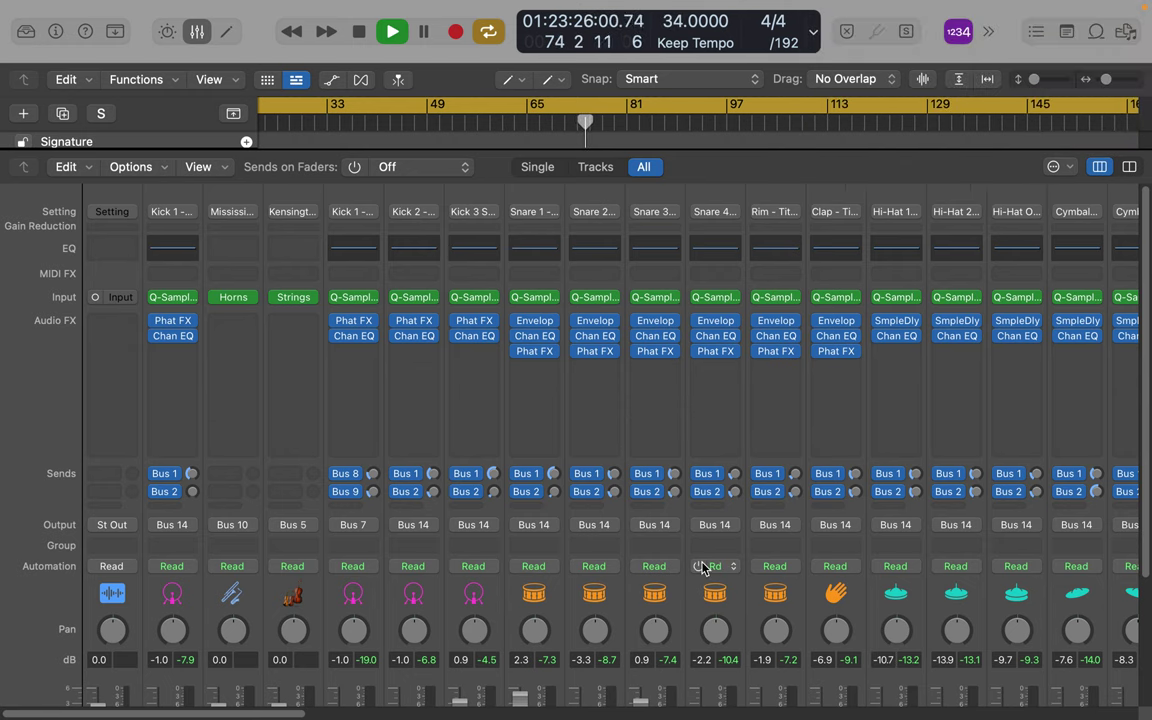
{"action": "scroll", "coordinate": [702, 567], "scroll_direction": "right", "scroll_amount": 10}
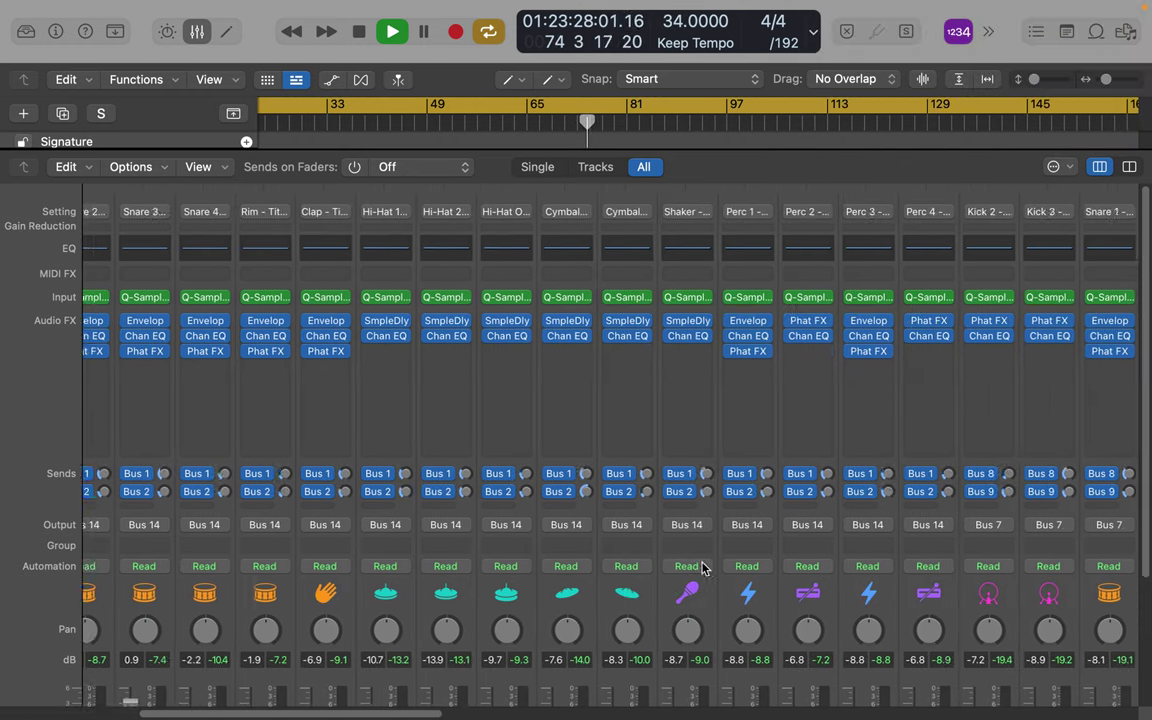
{"action": "scroll", "coordinate": [702, 567], "scroll_direction": "right", "scroll_amount": 15}
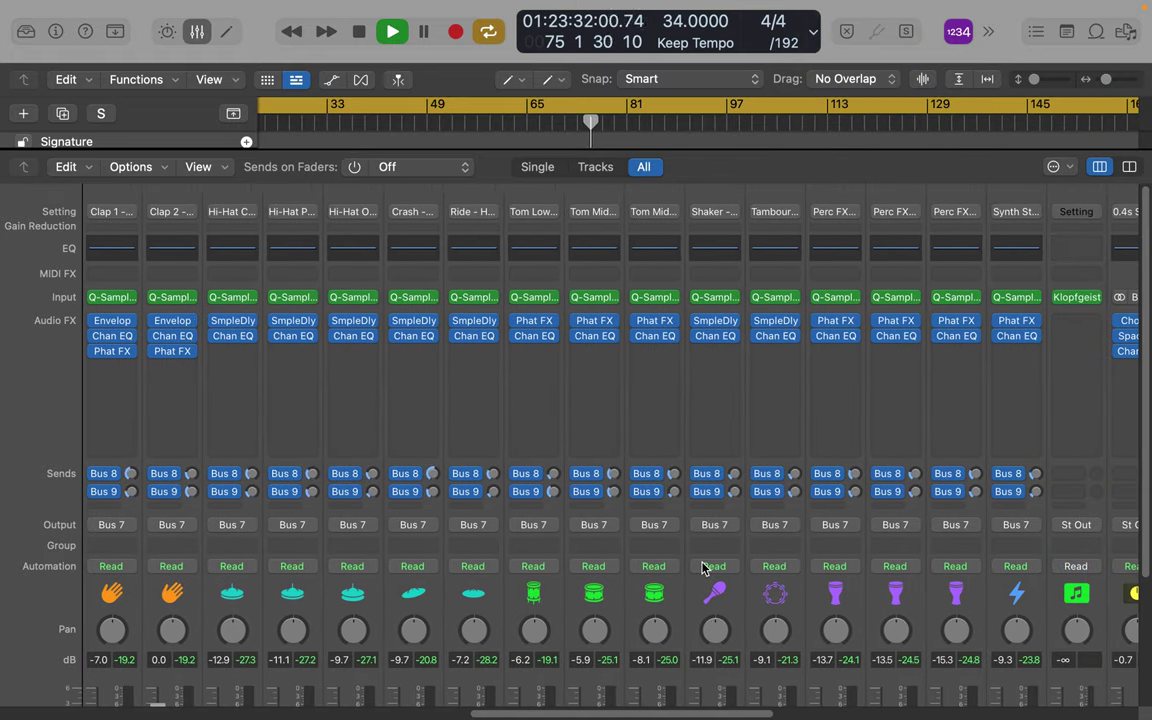
{"action": "mouse_move", "coordinate": [82, 8]}
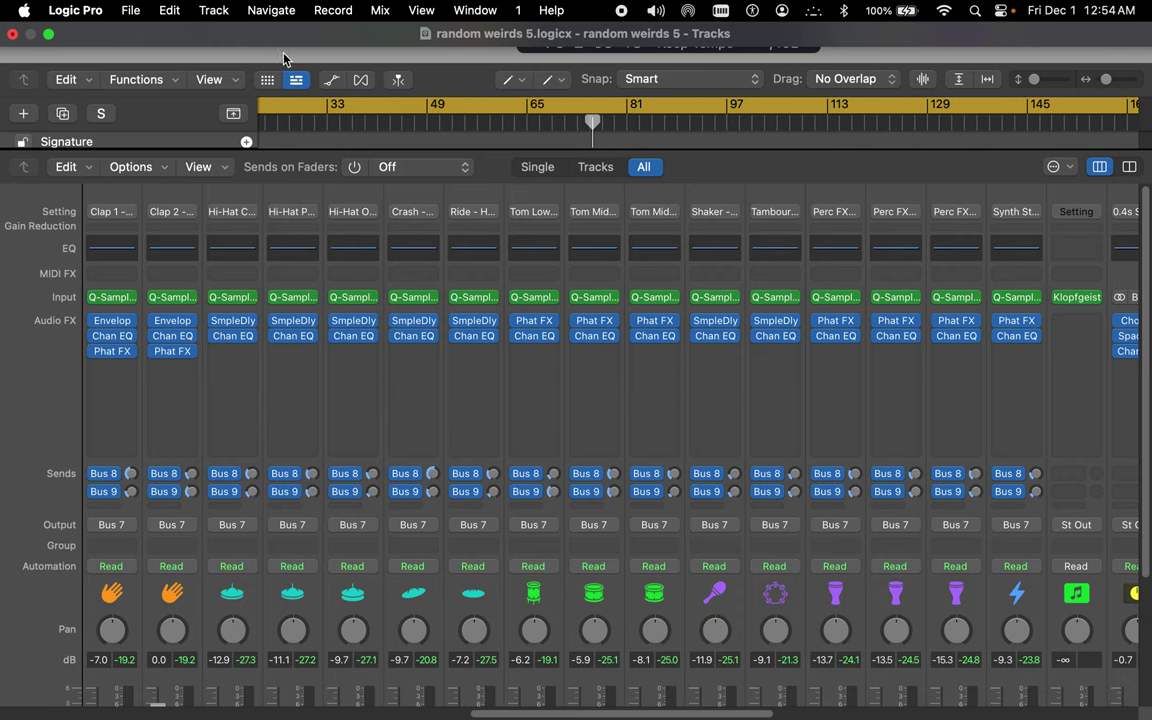
Switch to Google Chrome and advance the upload details of the Movie 23 07 05 20h08m50s draft in YouTube Studio.
{"action": "mouse_move", "coordinate": [450, 713]}
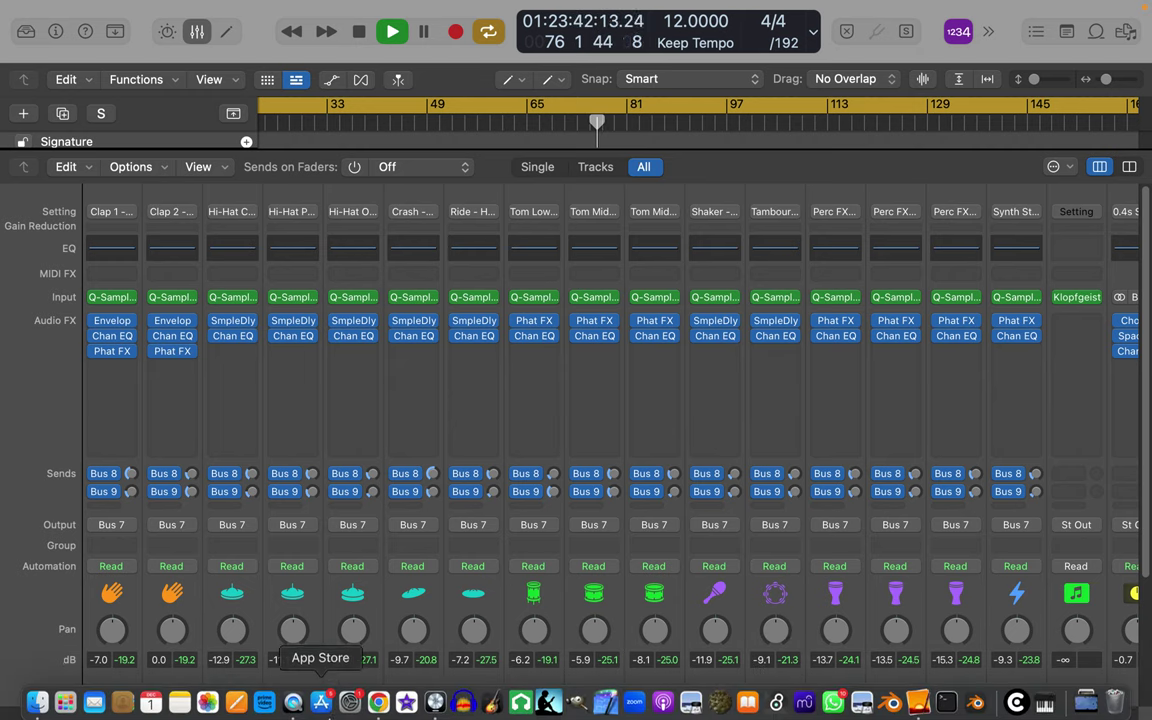
{"action": "left_click", "coordinate": [378, 703]}
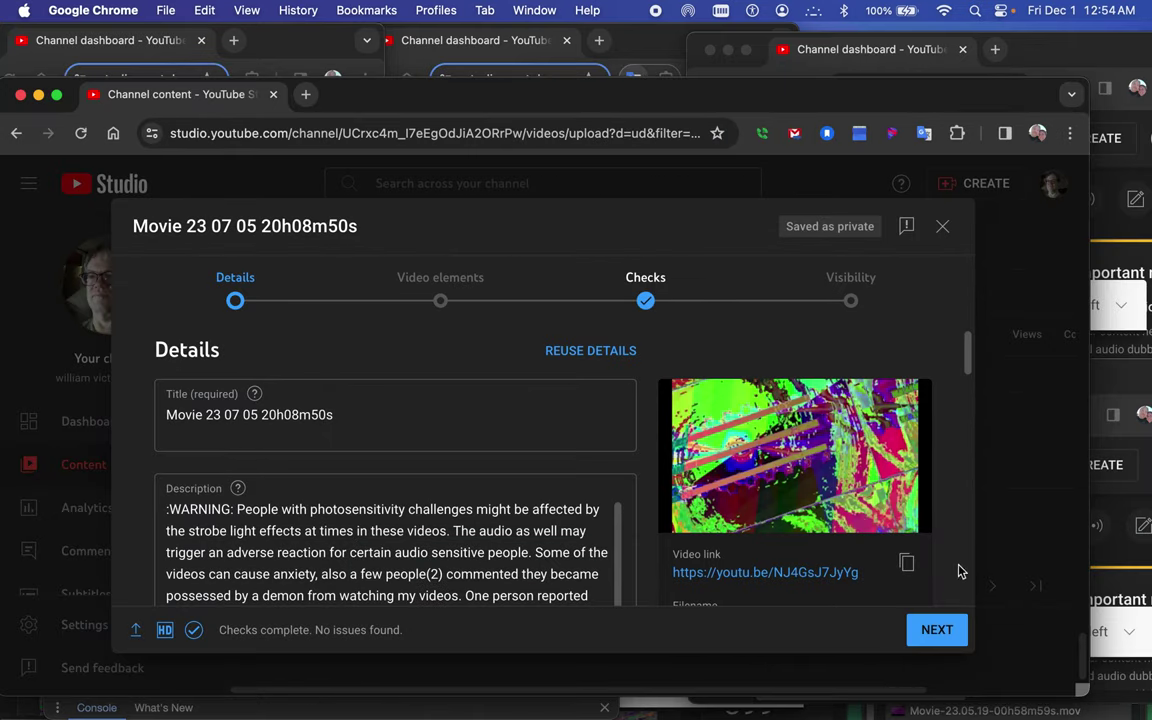
{"action": "left_click", "coordinate": [937, 629]}
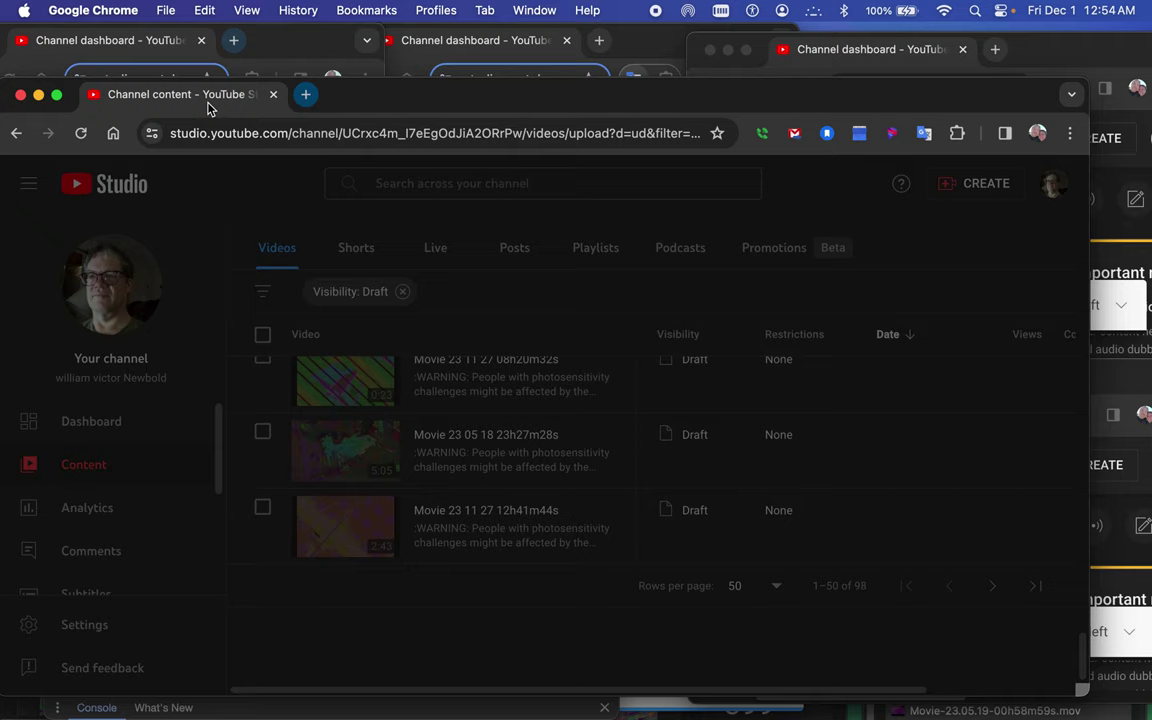
Reposition and enlarge the YouTube Studio channel content window so the upload dialog fits inside it.
{"action": "left_click_drag", "start_coordinate": [218, 100], "coordinate": [240, 46]}
{"action": "left_click", "coordinate": [446, 35]}
{"action": "left_click_drag", "start_coordinate": [448, 36], "coordinate": [455, 192]}
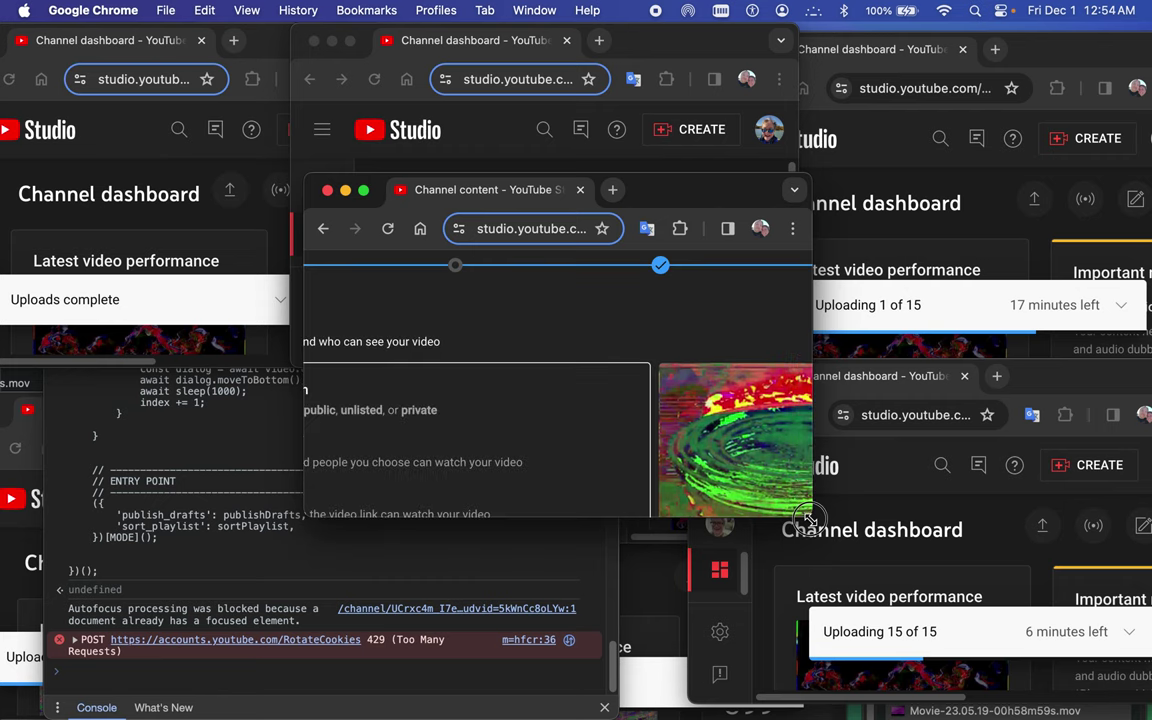
{"action": "left_click_drag", "start_coordinate": [810, 519], "coordinate": [1088, 698]}
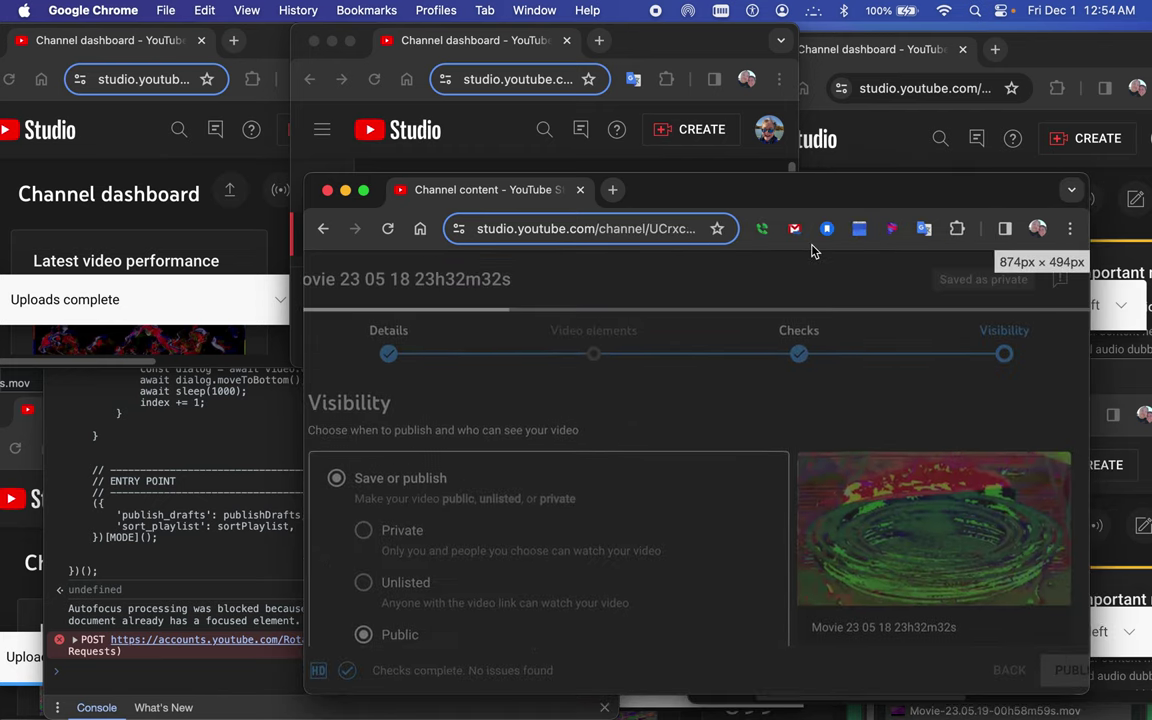
{"action": "left_click_drag", "start_coordinate": [805, 188], "coordinate": [533, 113]}
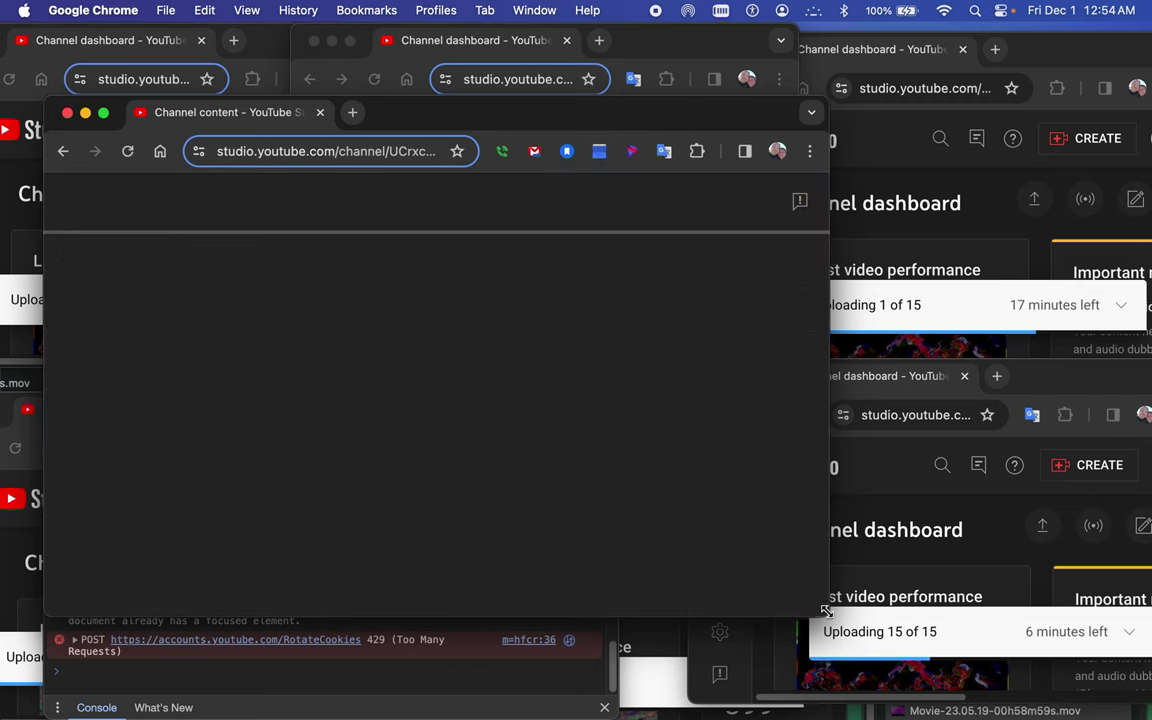
{"action": "left_click_drag", "start_coordinate": [826, 614], "coordinate": [1009, 685]}
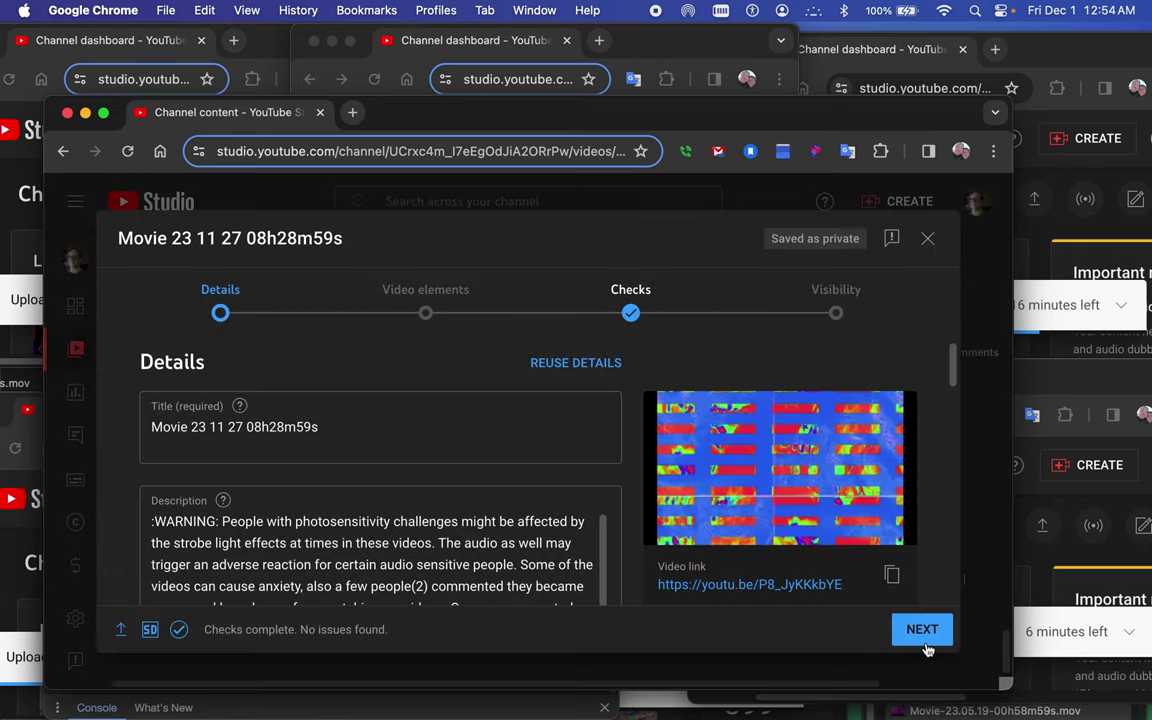
Publish the Movie 23 11 27 08h28m59s draft and dismiss the published-video dialog.
{"action": "left_click", "coordinate": [925, 645]}
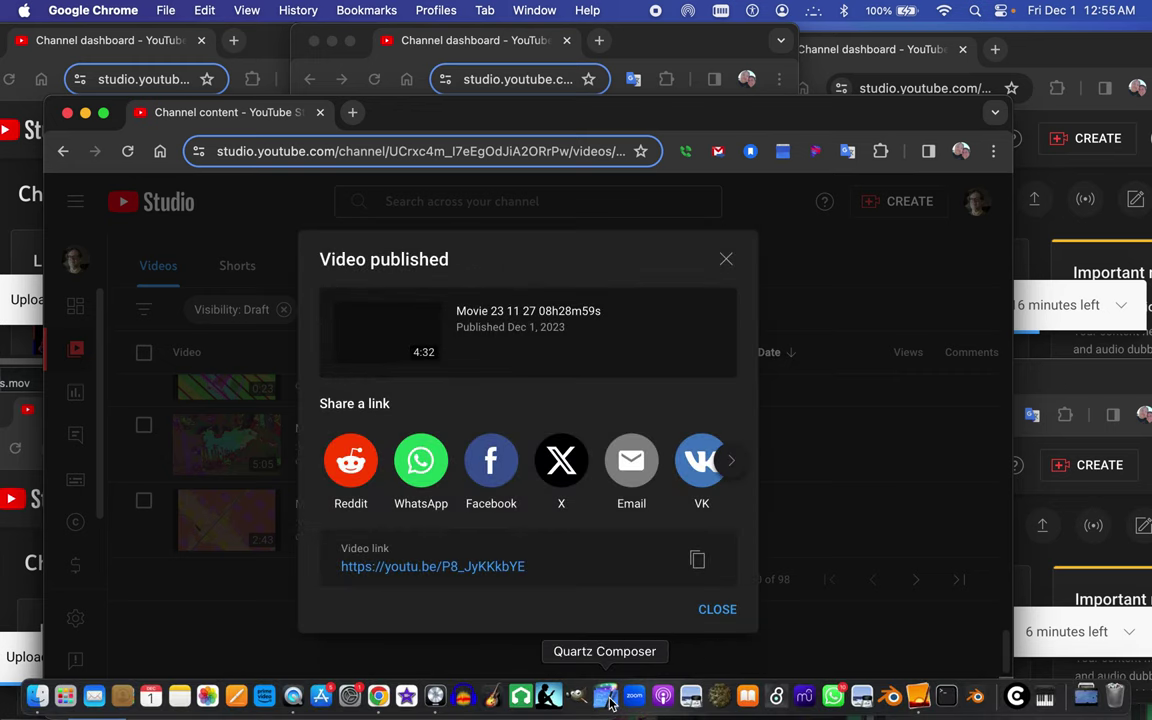
{"action": "key", "text": "Escape"}
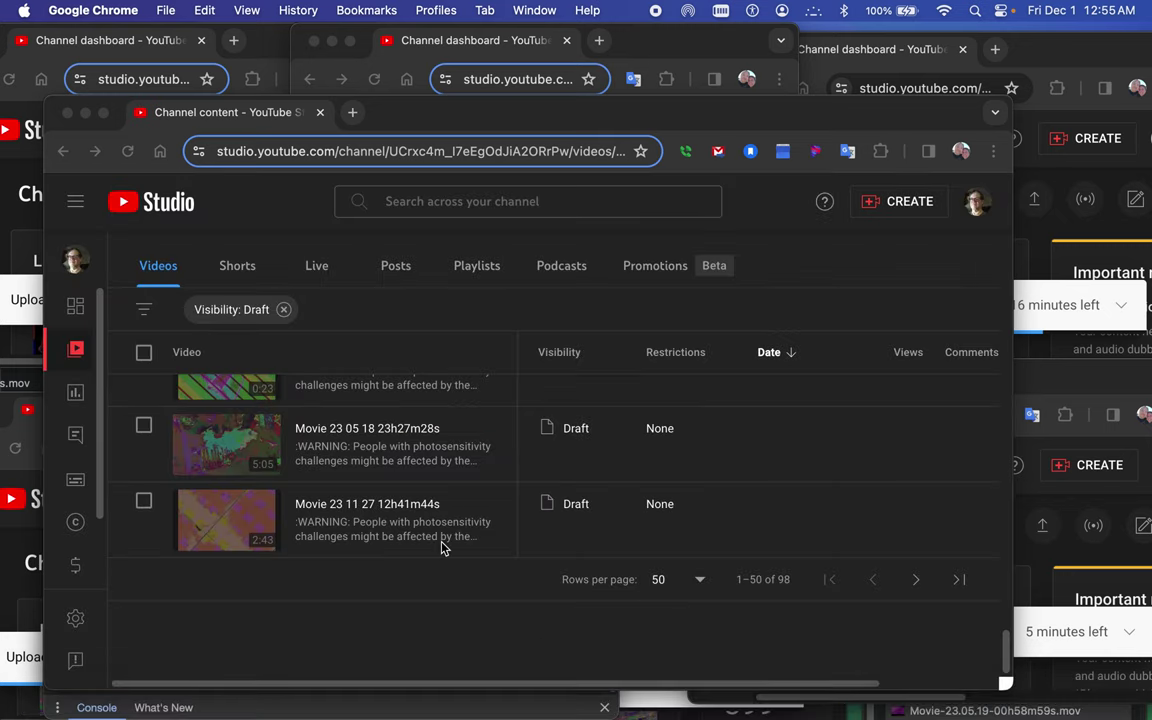
Switch to Quartz Composer, start opening an existing file from the Template Chooser, and browse to the Documents folder.
{"action": "left_click", "coordinate": [342, 444]}
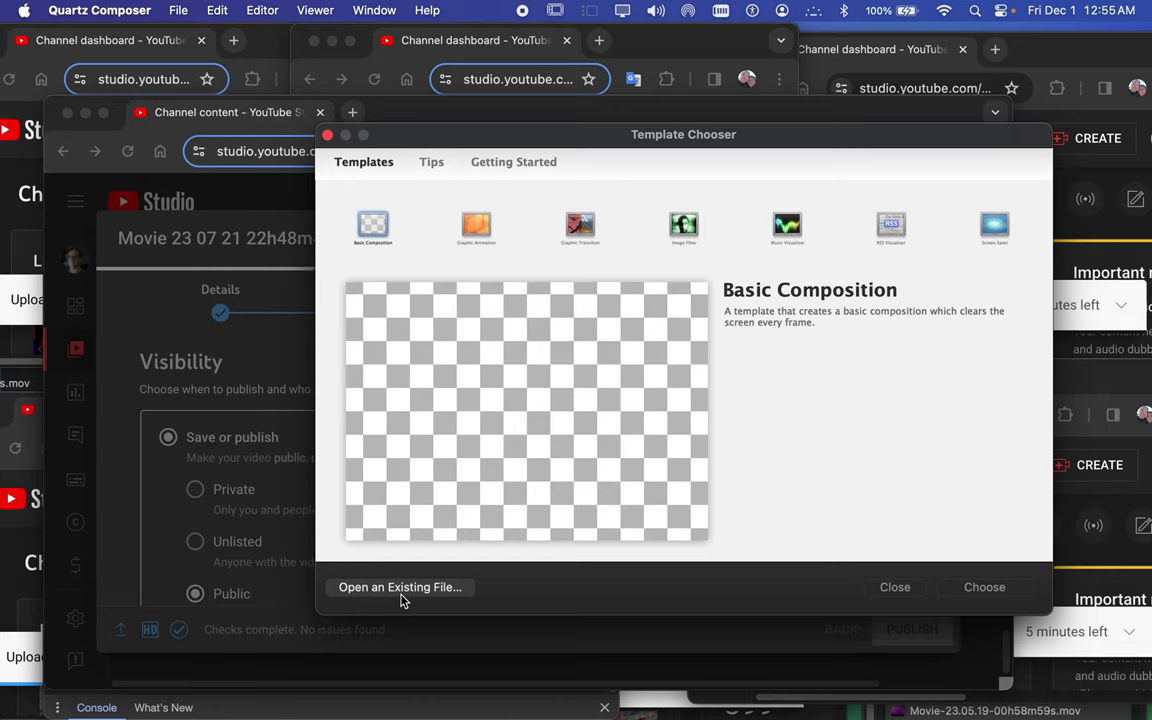
{"action": "left_click", "coordinate": [401, 592]}
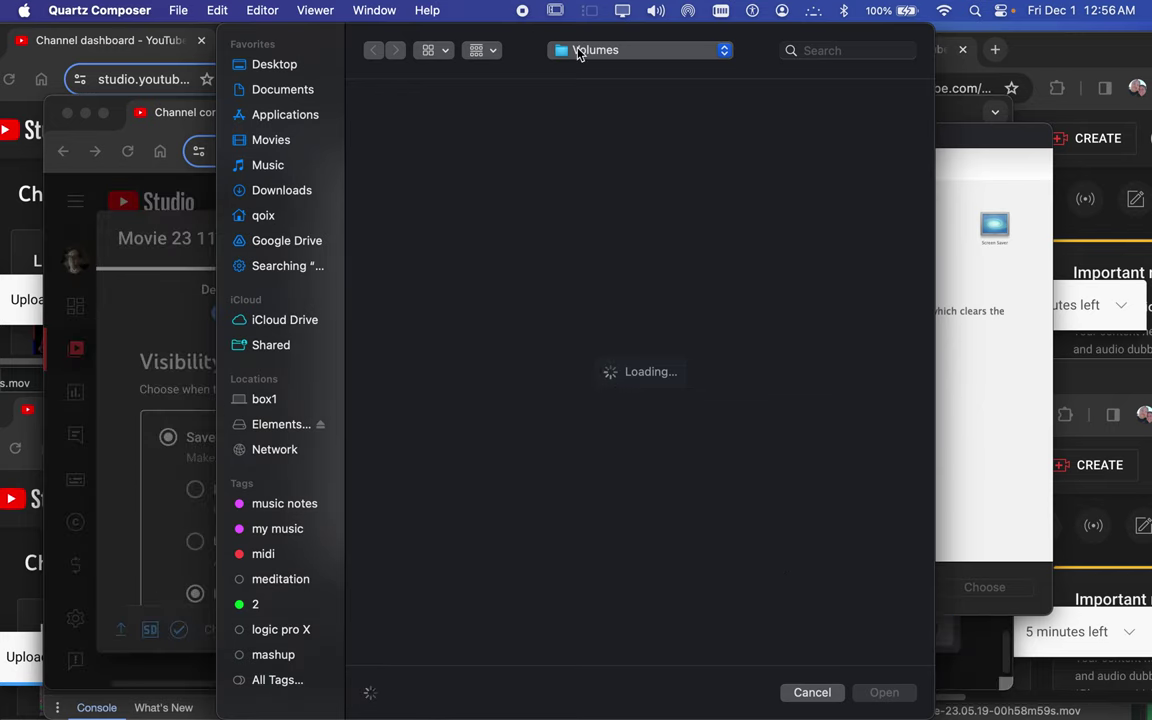
{"action": "left_click", "coordinate": [725, 51]}
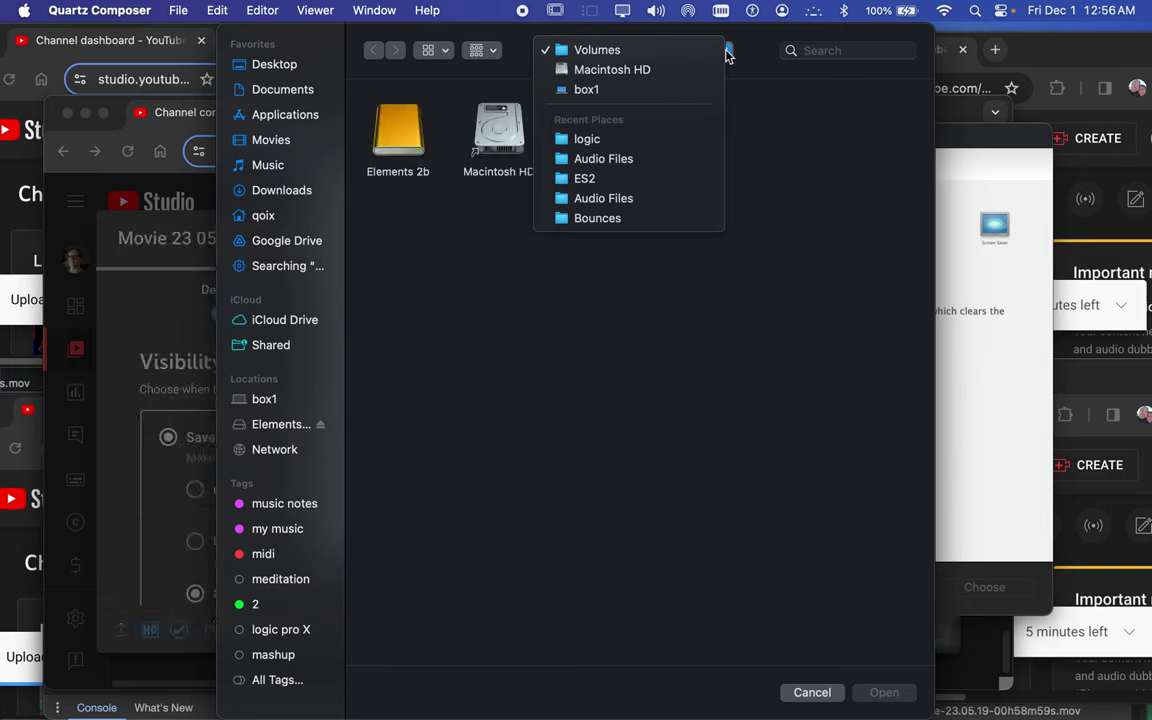
{"action": "left_click", "coordinate": [727, 54]}
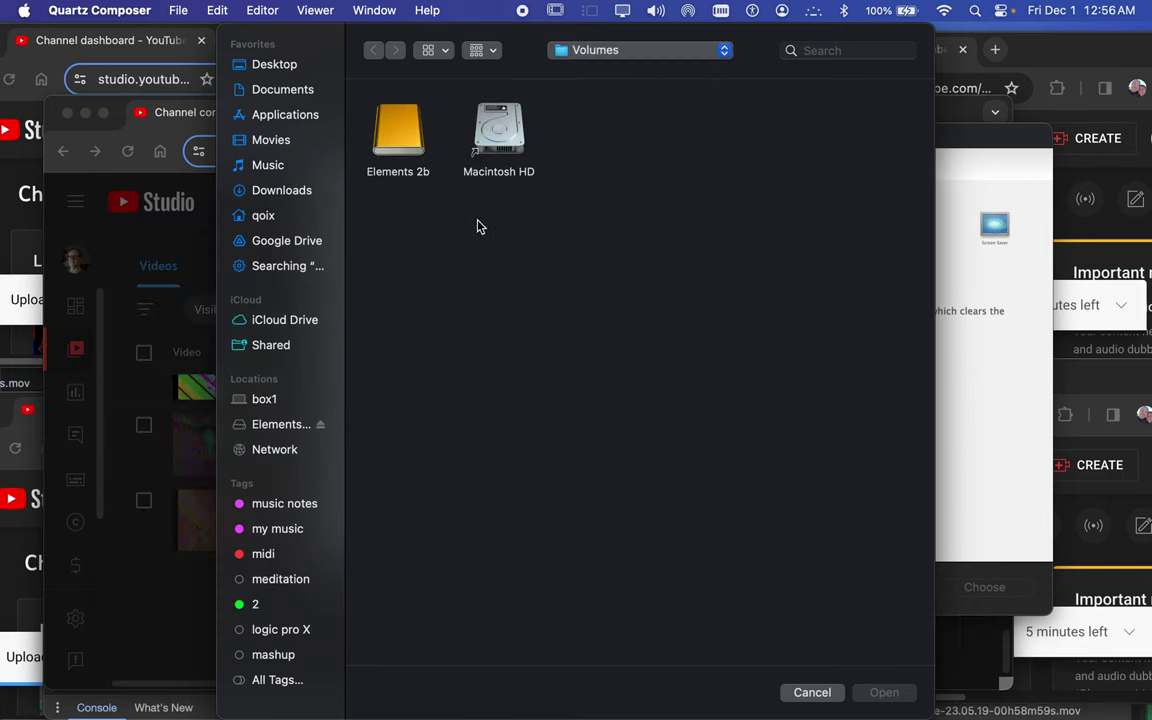
{"action": "left_click", "coordinate": [290, 95]}
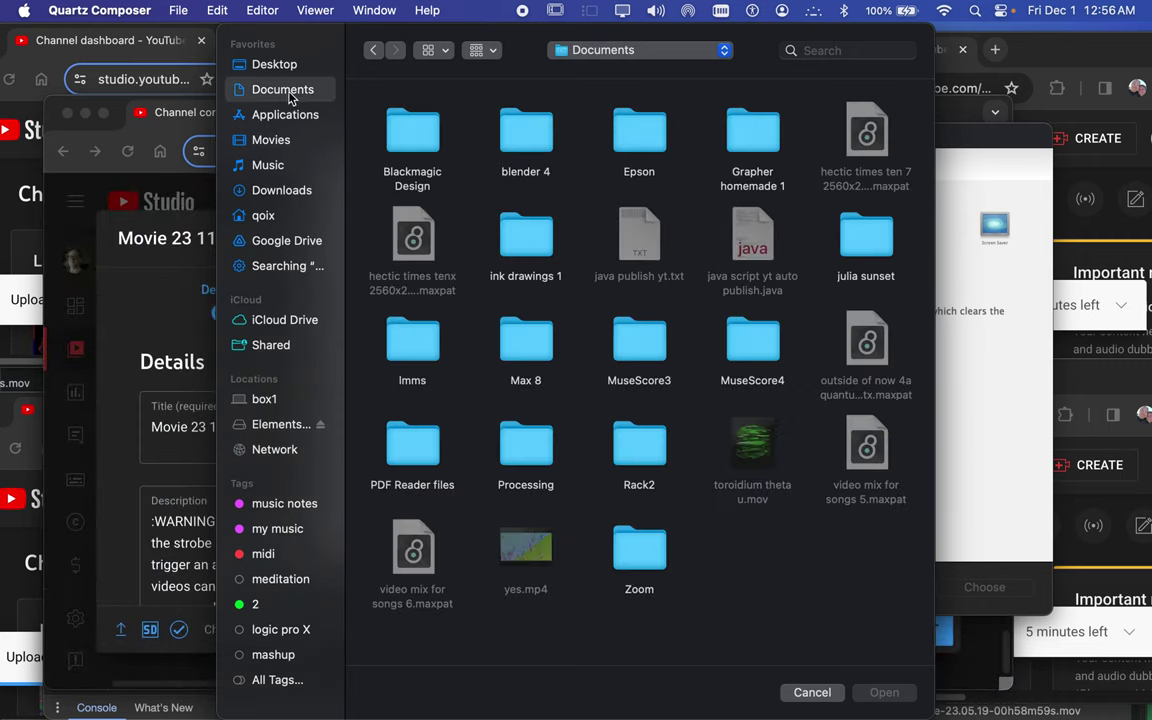